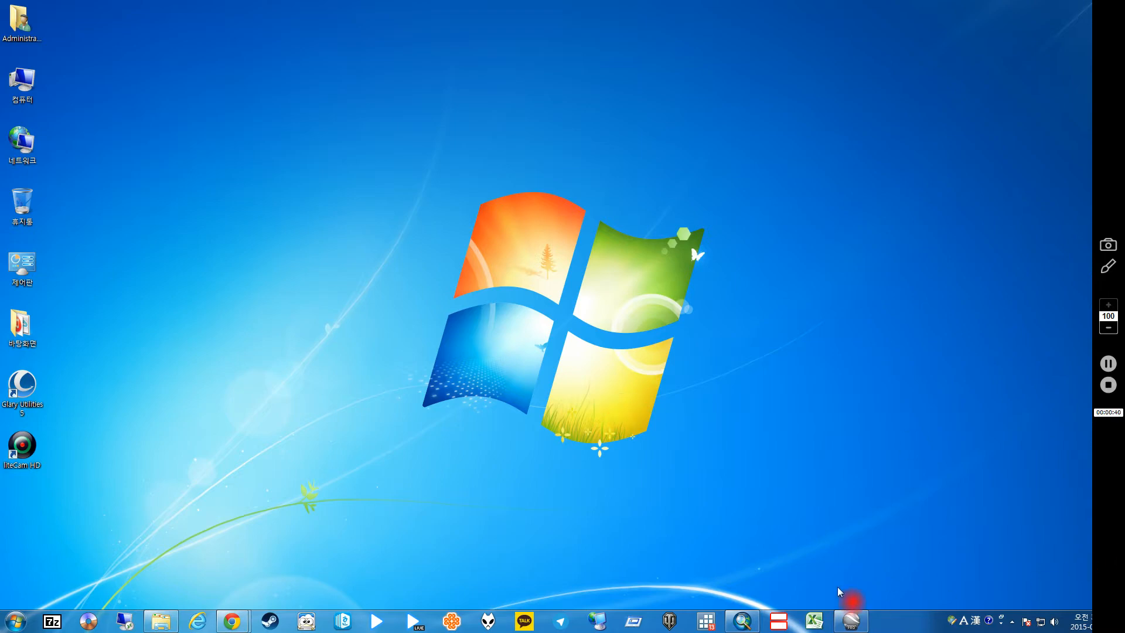
# - Switch to ArcMap, hide the 지적도_제주도_12_prjed layer and minimize the window
pyautogui.click(742, 621)
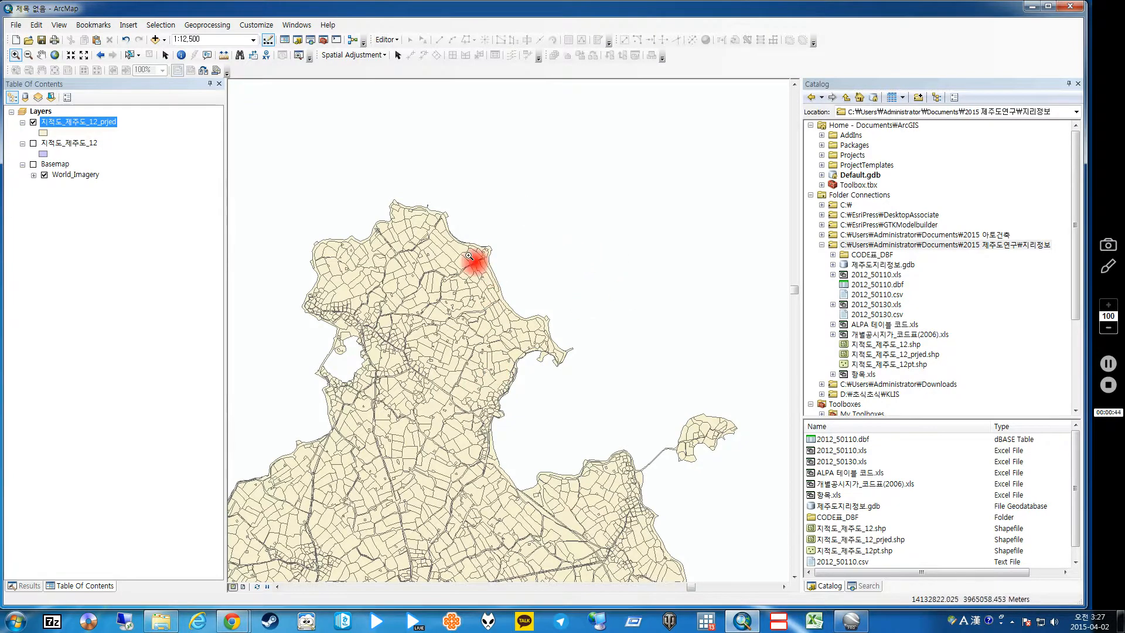
pyautogui.click(33, 122)
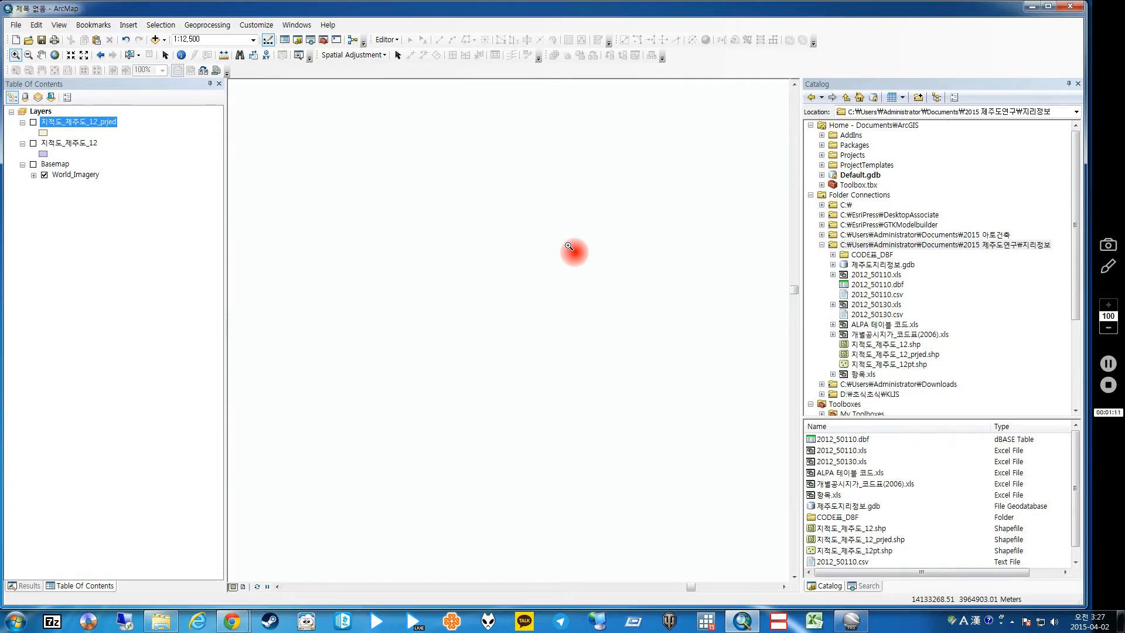
pyautogui.click(1028, 7)
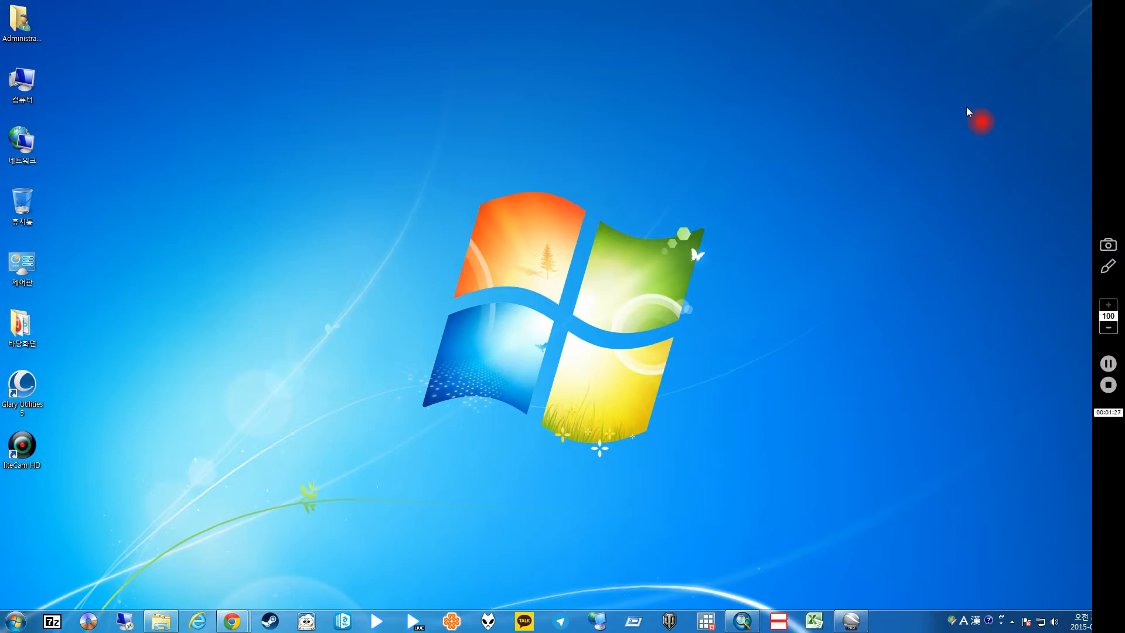
pyautogui.click(741, 621)
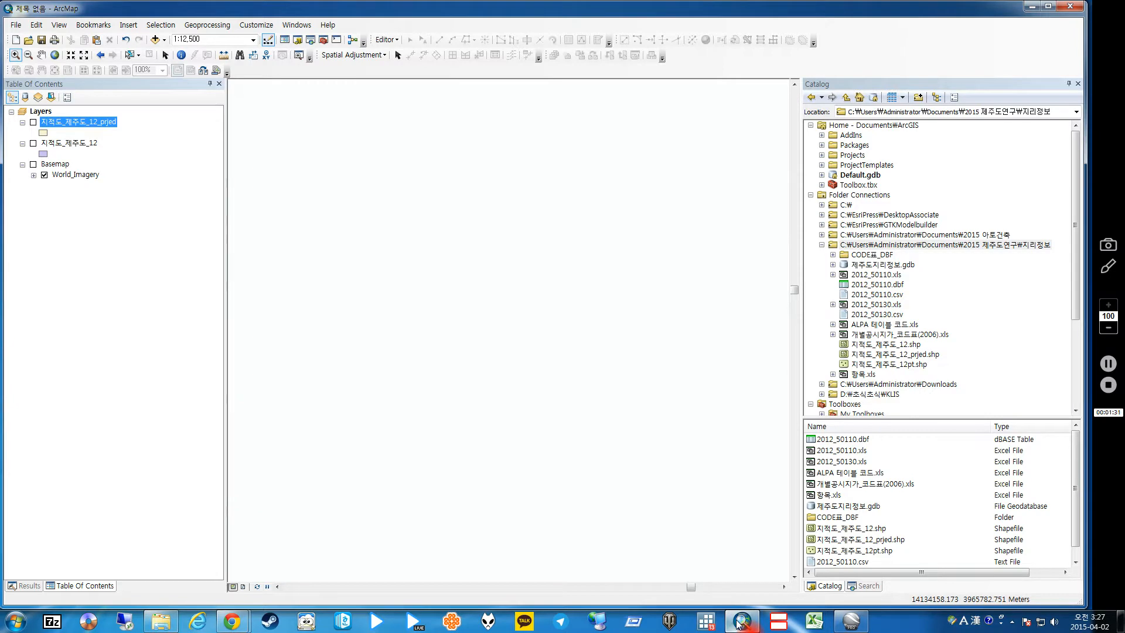
pyautogui.click(739, 622)
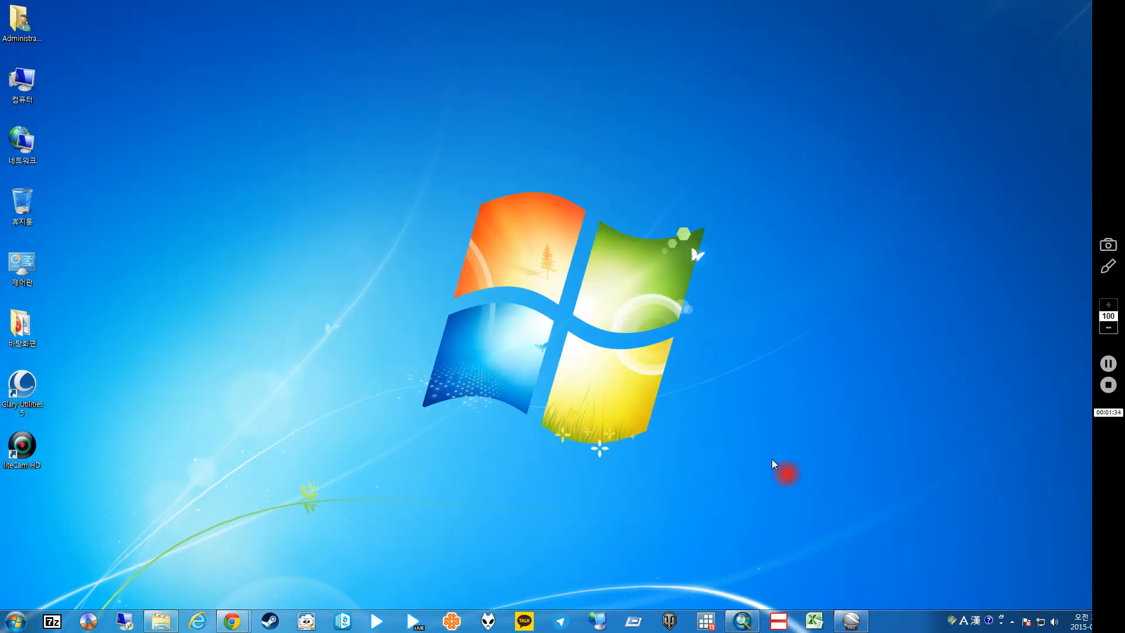
pyautogui.moveTo(772, 455)
pyautogui.mouseDown()
pyautogui.moveTo(898, 554)
pyautogui.moveTo(486, 474)
pyautogui.mouseUp()
pyautogui.click(522, 450)
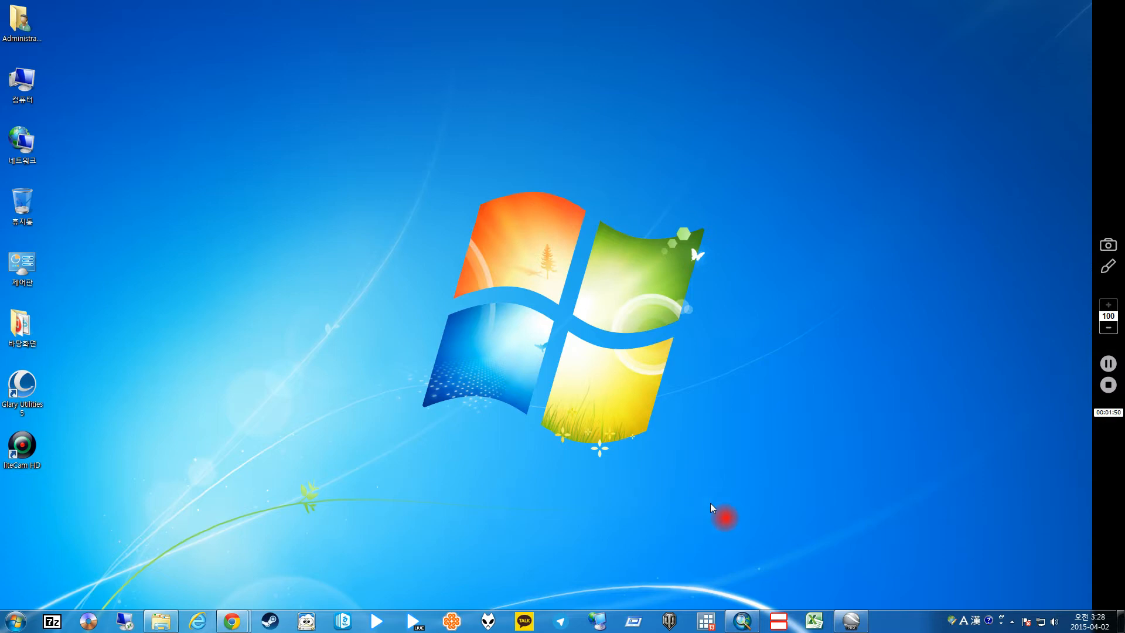
# - Switch to Google Earth Pro, view the satellite imagery of Jeju Island and minimize the window
pyautogui.click(856, 621)
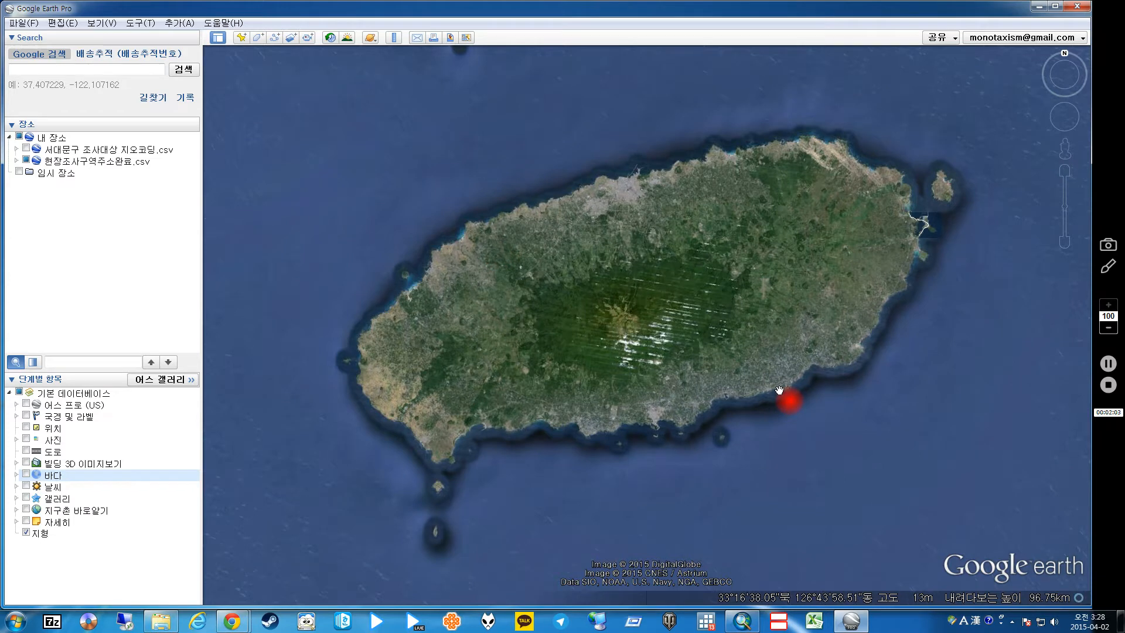
pyautogui.moveTo(809, 367); pyautogui.dragTo(768, 397)
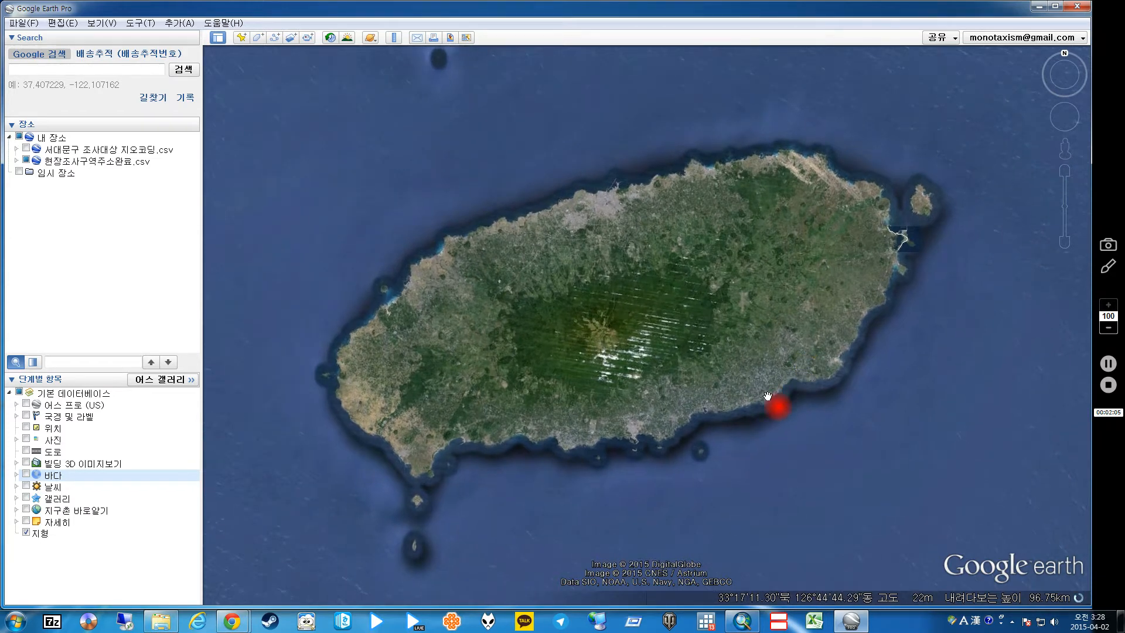
pyautogui.click(1037, 12)
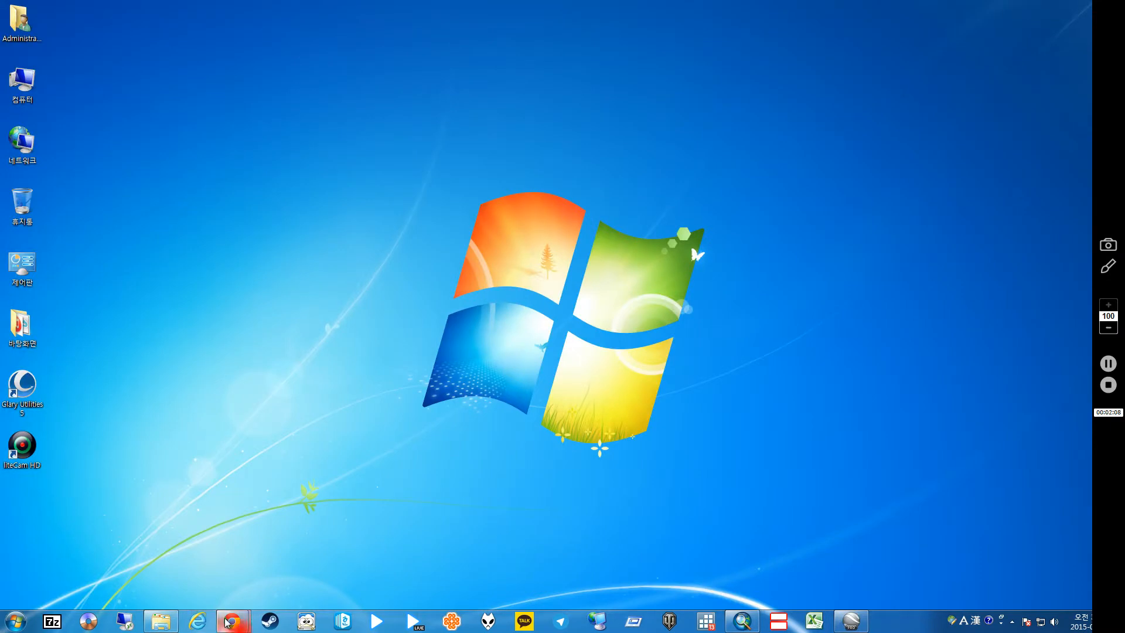
# - Switch to the Chrome window with the Google home page and search for 올레길
pyautogui.moveTo(229, 622)
pyautogui.click(431, 498)
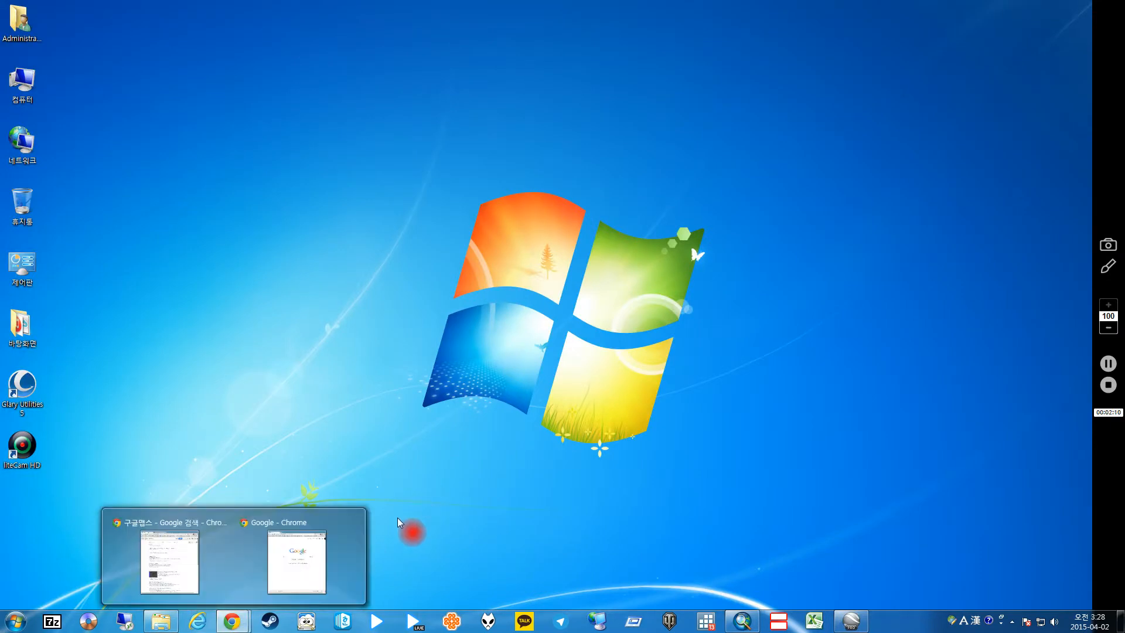
pyautogui.click(302, 556)
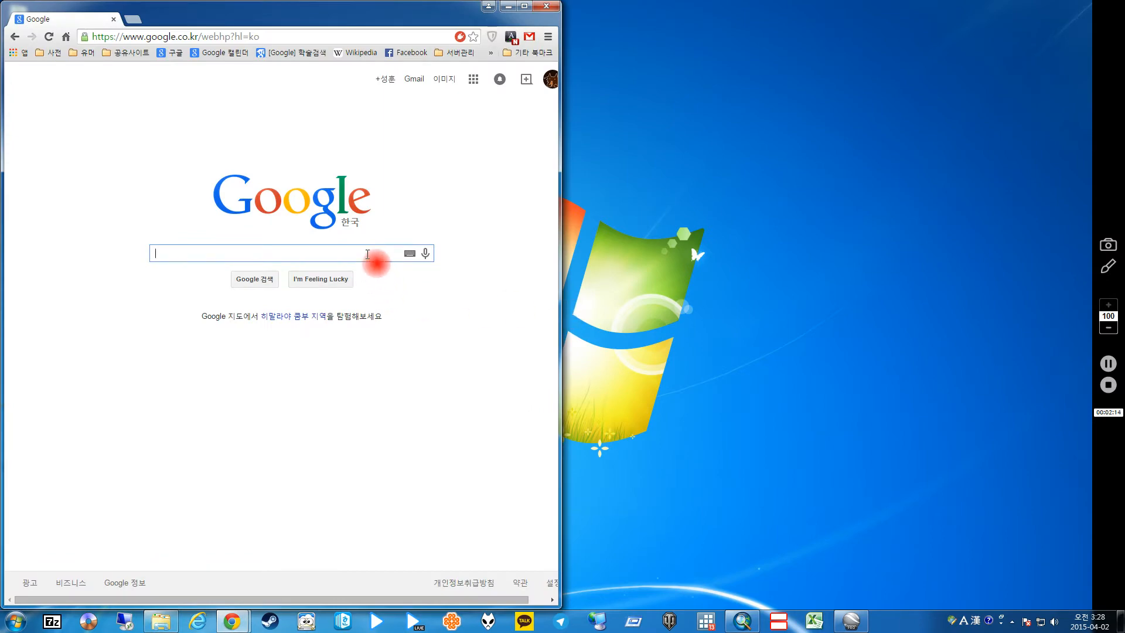
pyautogui.write('dhffprl')
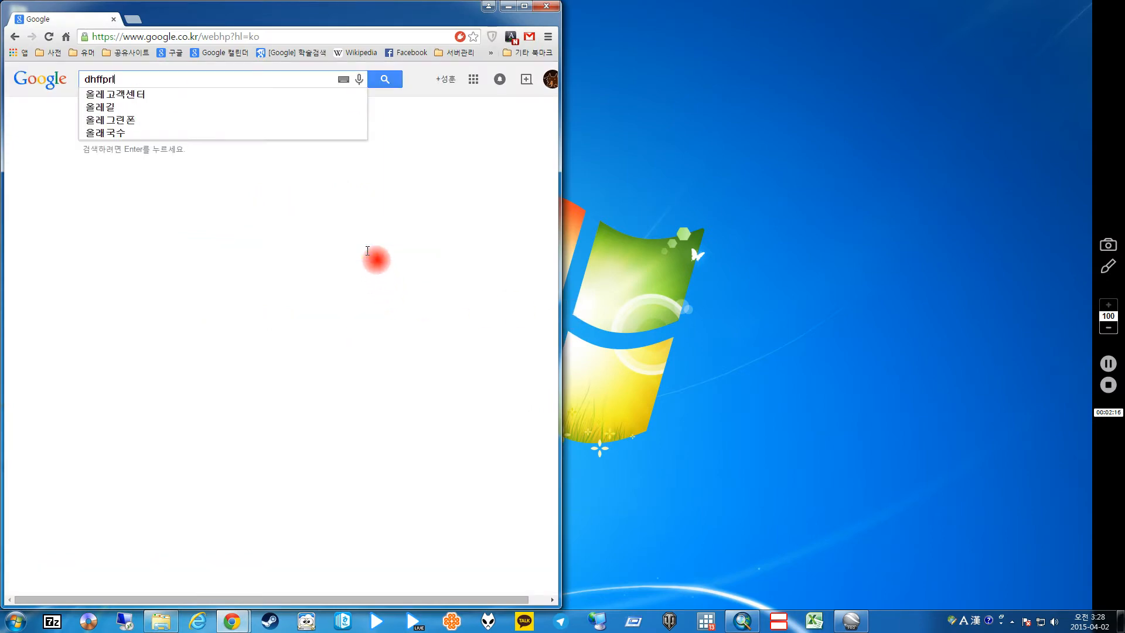
pyautogui.write('f')
pyautogui.press('Return')
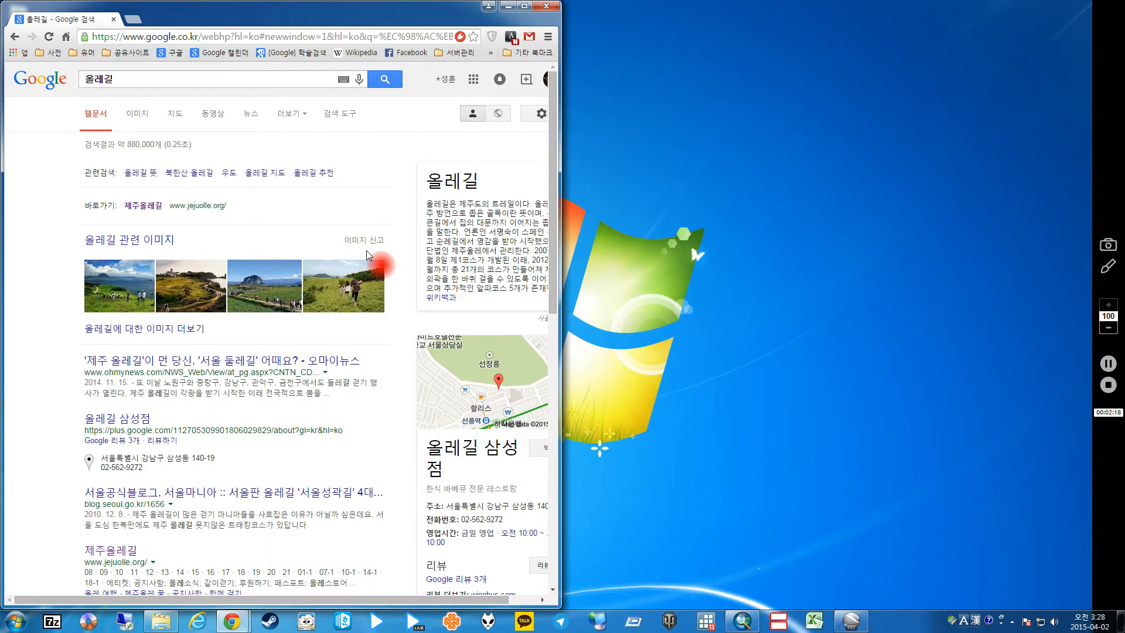
# - Open the Korean Wikipedia article on 올레길 from the search results
pyautogui.scroll(-1, 216, 212)
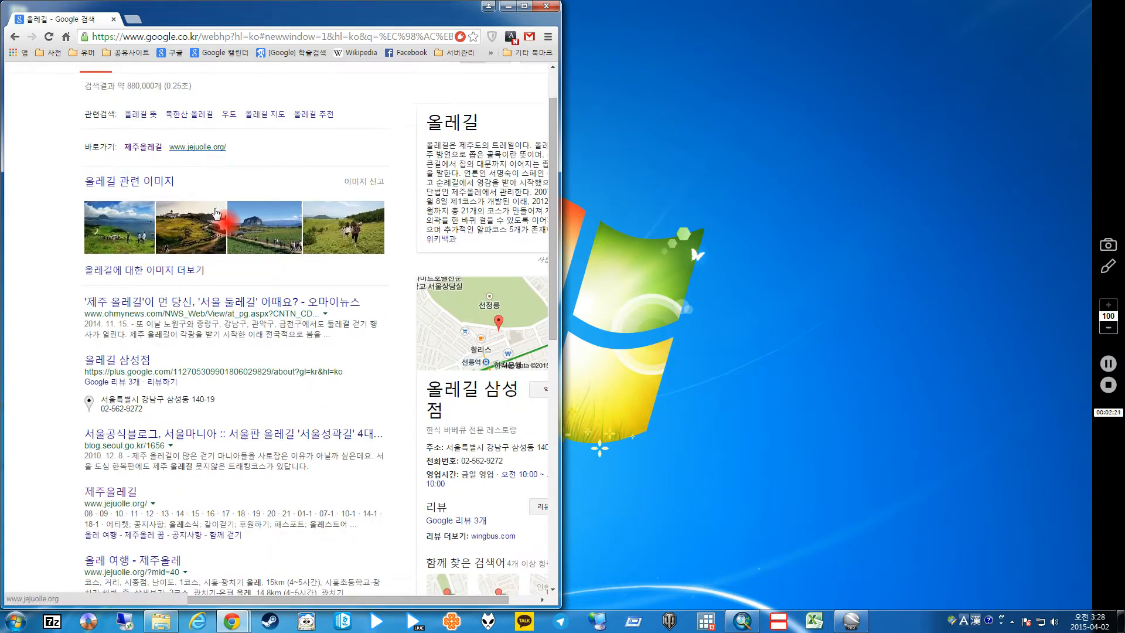
pyautogui.scroll(-1, 216, 212)
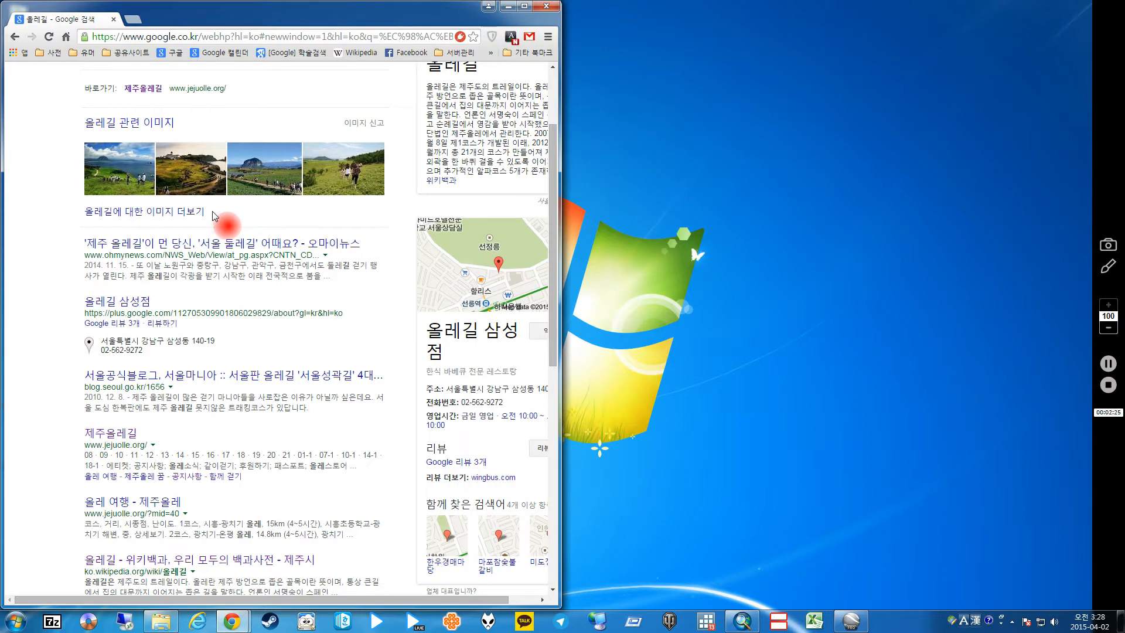
pyautogui.scroll(-2, 235, 241)
pyautogui.click(239, 443)
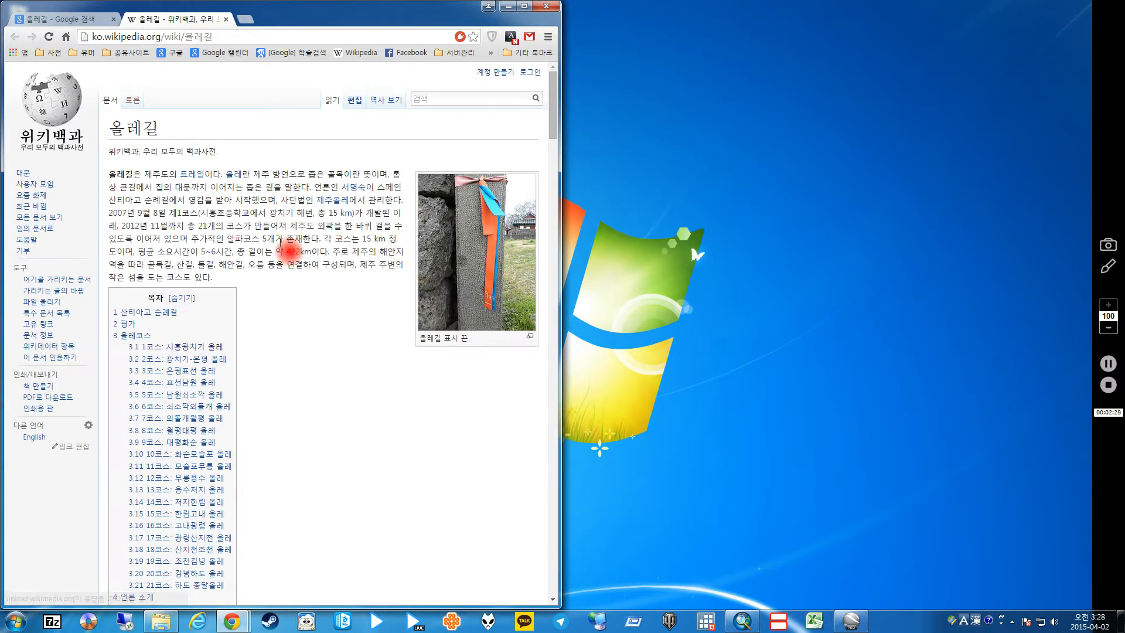
# - Examine the article's table of contents and the 올레코스 section with its Naver and Daum map links for each course
pyautogui.scroll(-4, 279, 277)
pyautogui.scroll(-5, 287, 280)
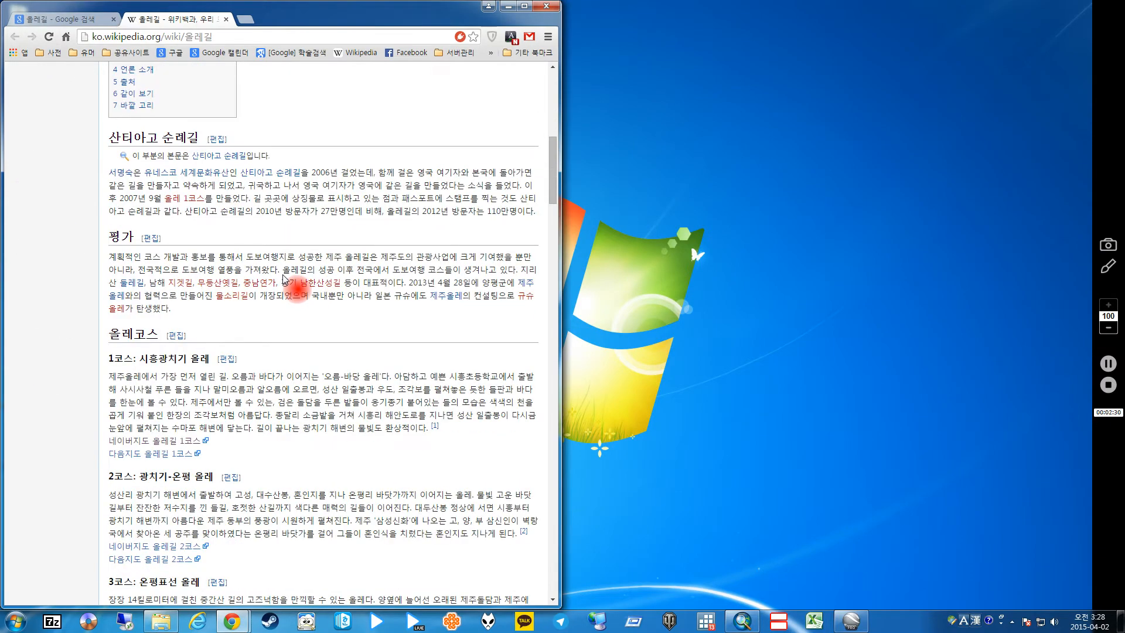
pyautogui.scroll(8, 293, 281)
pyautogui.scroll(-12, 302, 211)
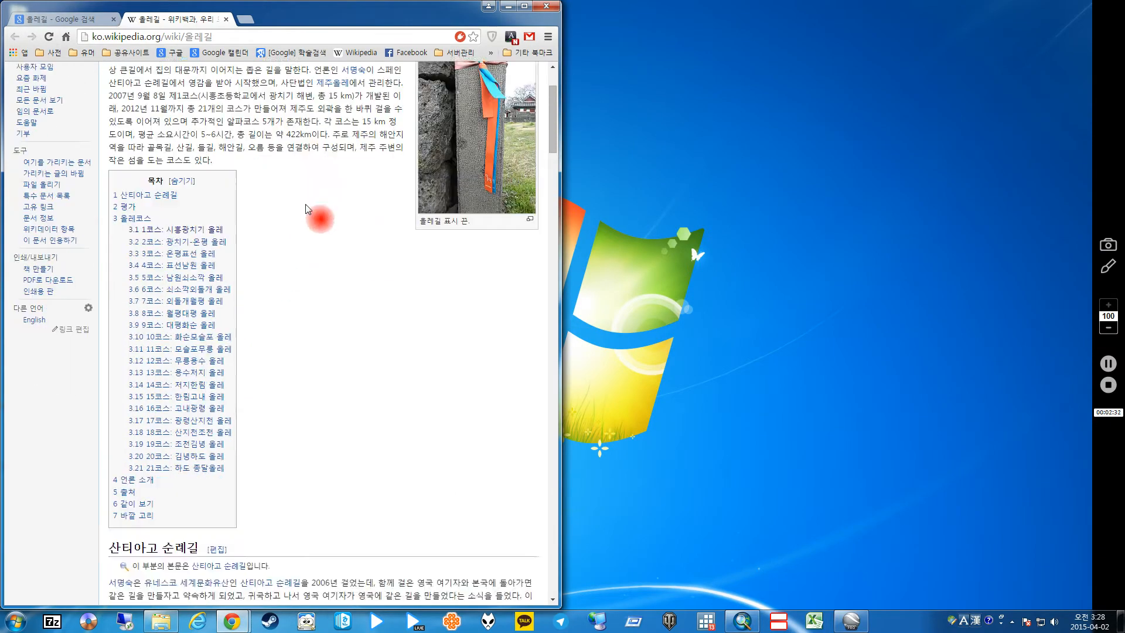
pyautogui.scroll(-3, 307, 208)
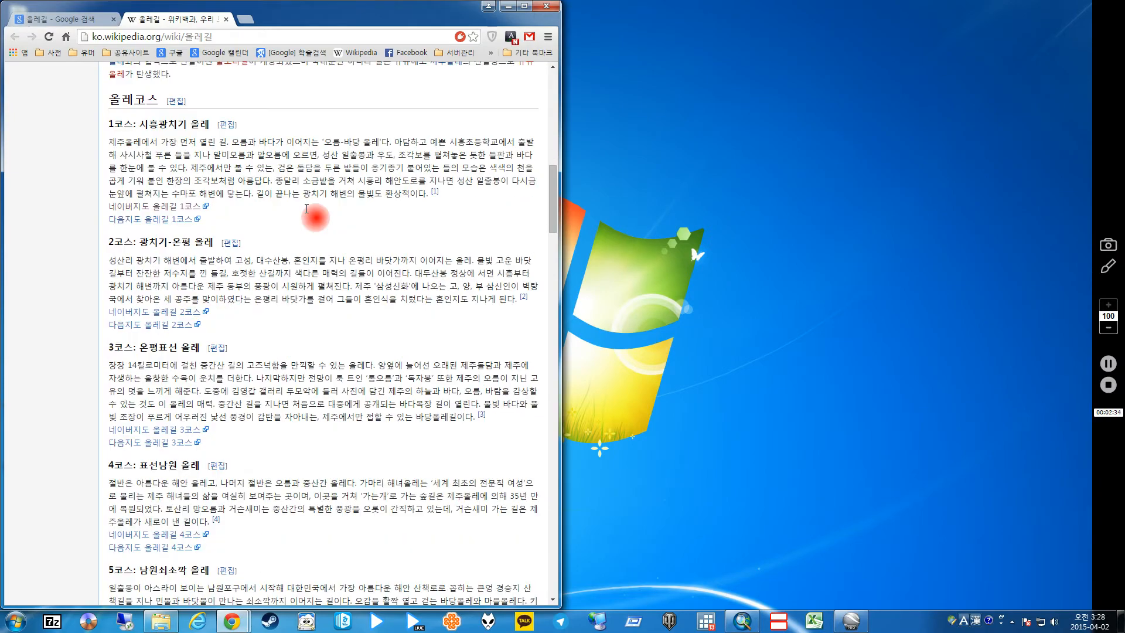
pyautogui.scroll(8, 302, 214)
pyautogui.scroll(-3, 220, 504)
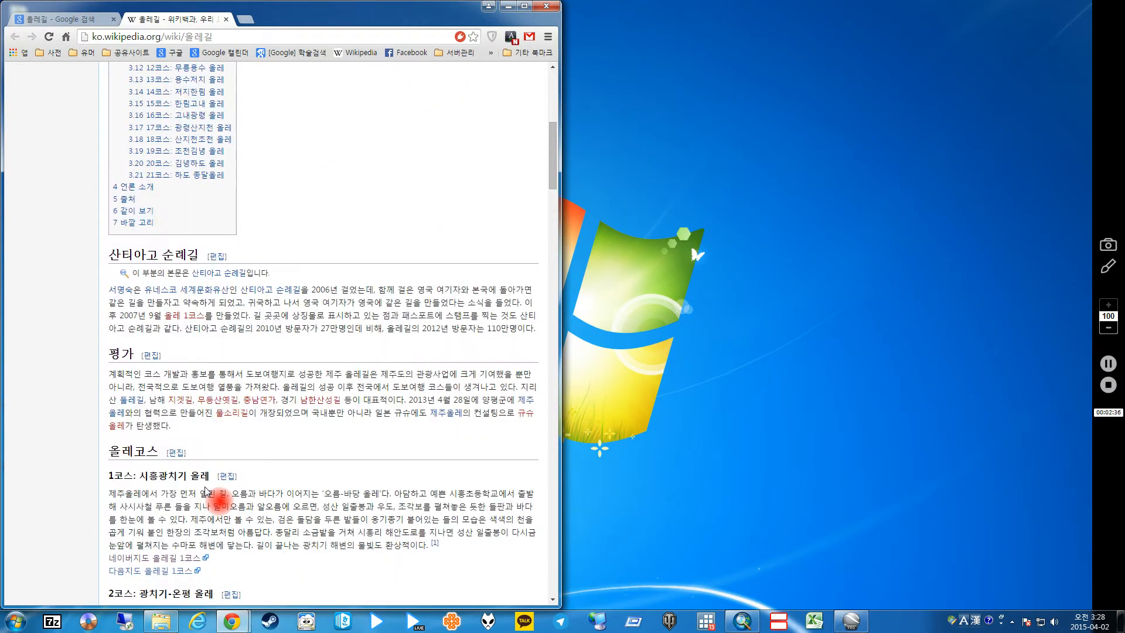
pyautogui.scroll(-2, 179, 446)
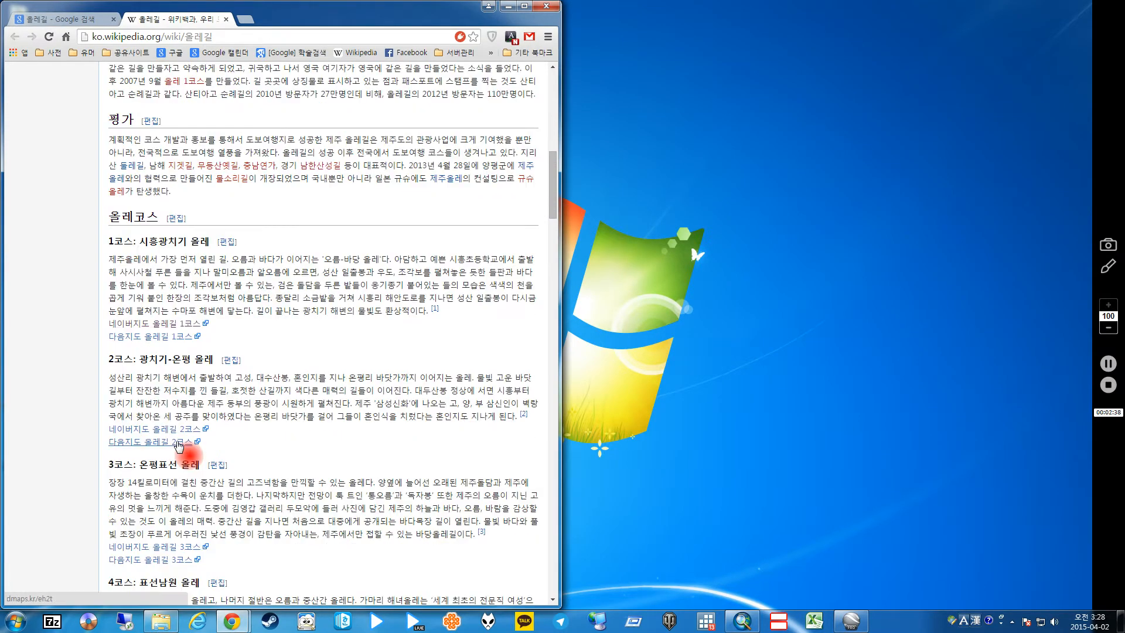
pyautogui.moveTo(221, 338); pyautogui.dragTo(86, 324)
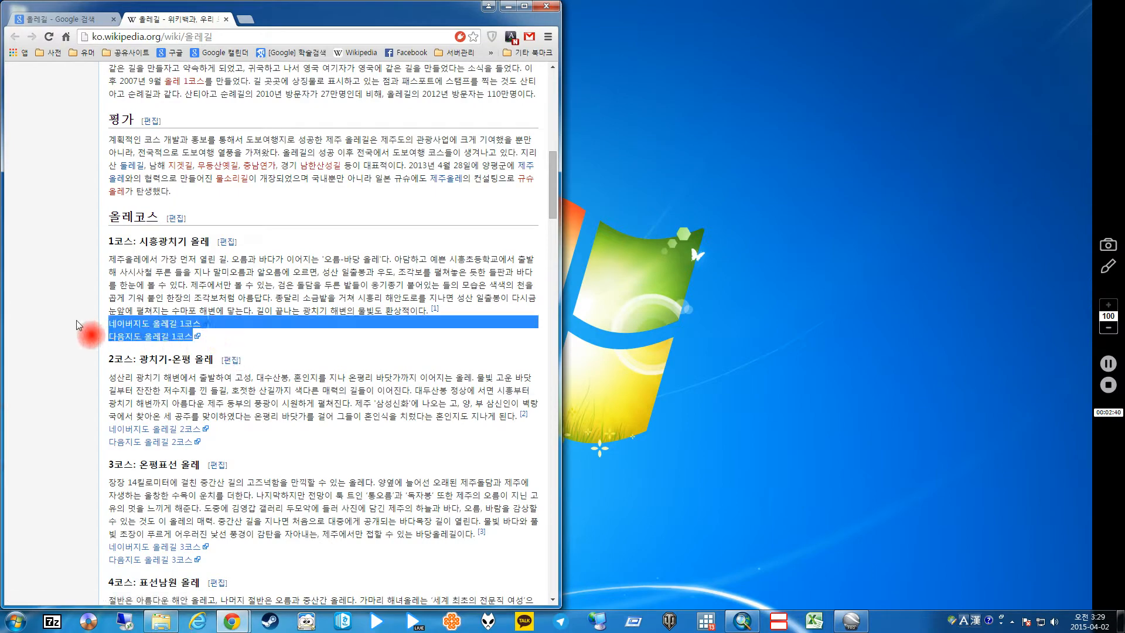
pyautogui.click(242, 344)
pyautogui.scroll(-5, 235, 370)
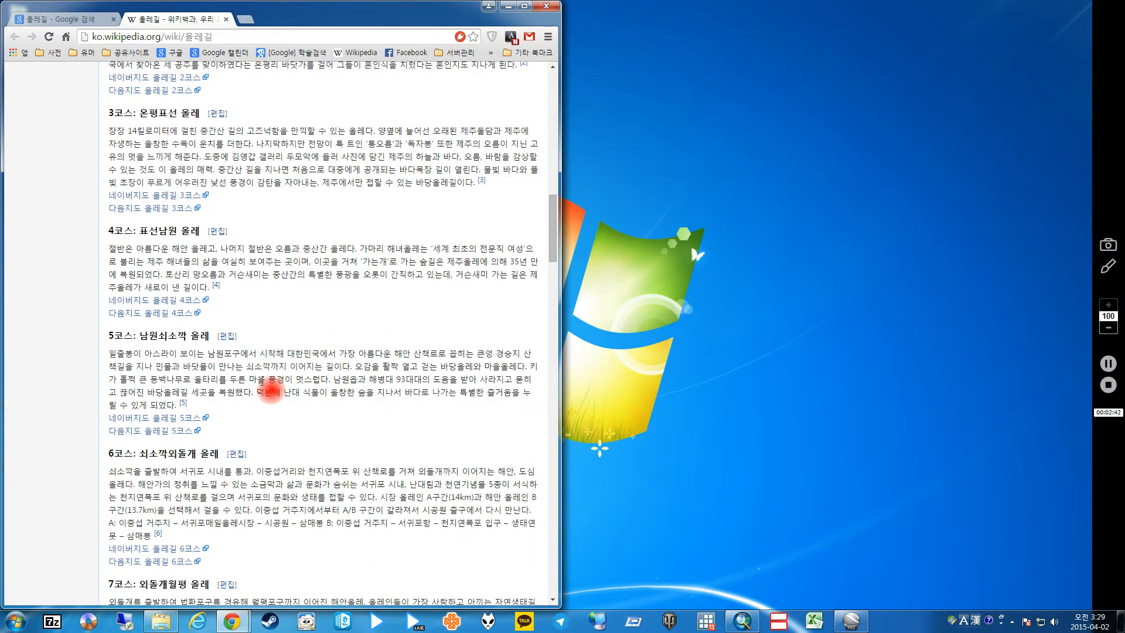
pyautogui.scroll(7, 269, 384)
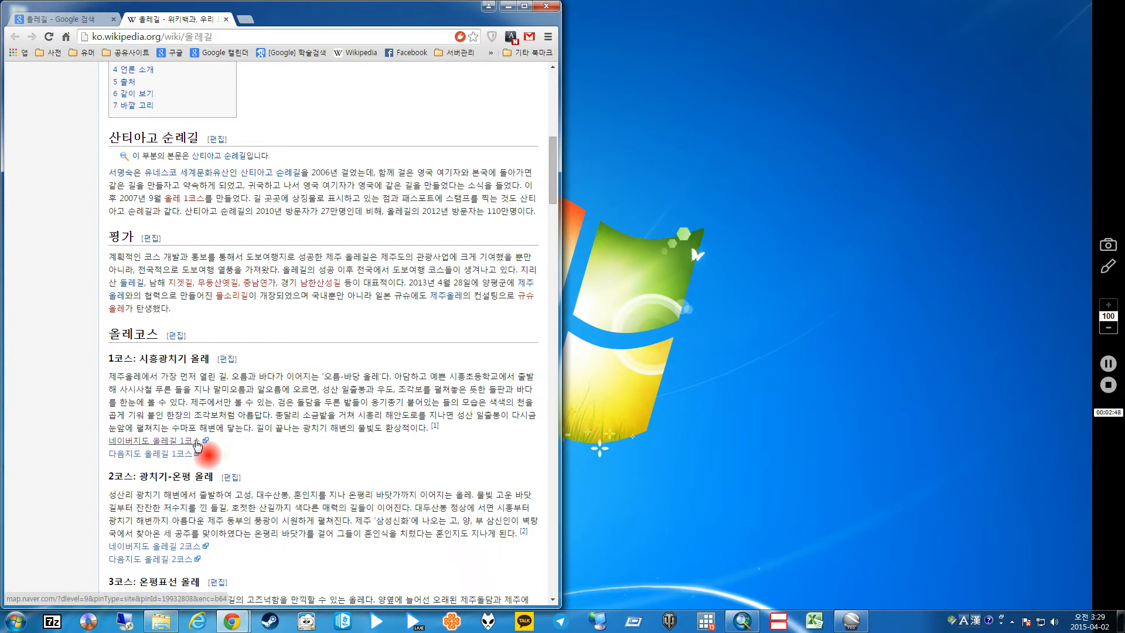
# - Check the Naver map link for Olle course 1, return to the article and open the course's Daum map link
pyautogui.click(197, 442)
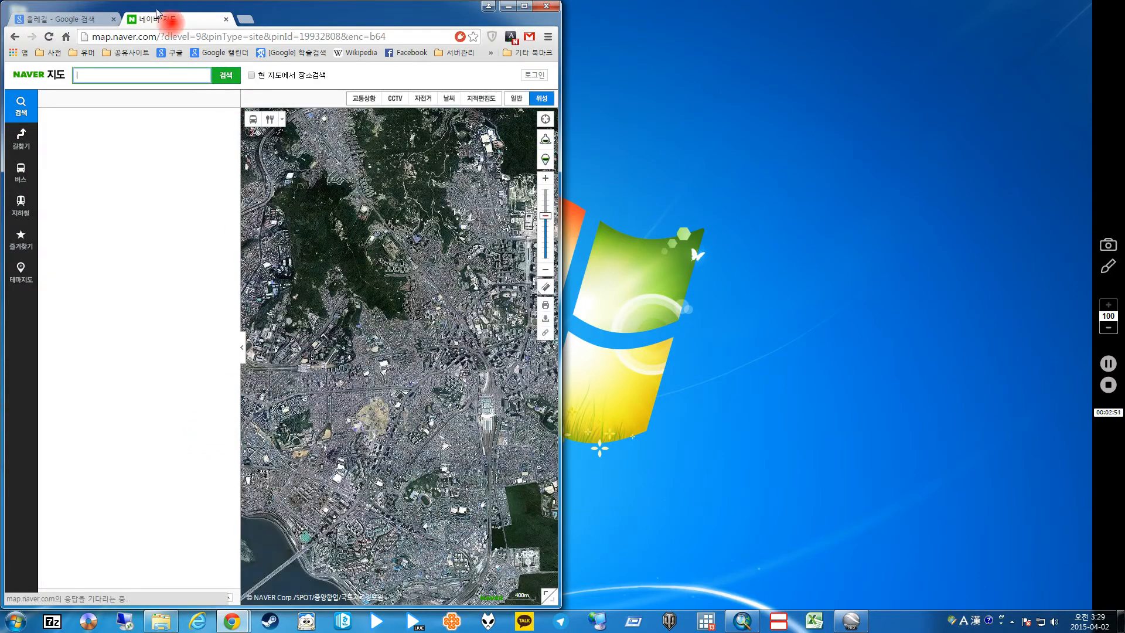
pyautogui.click(15, 37)
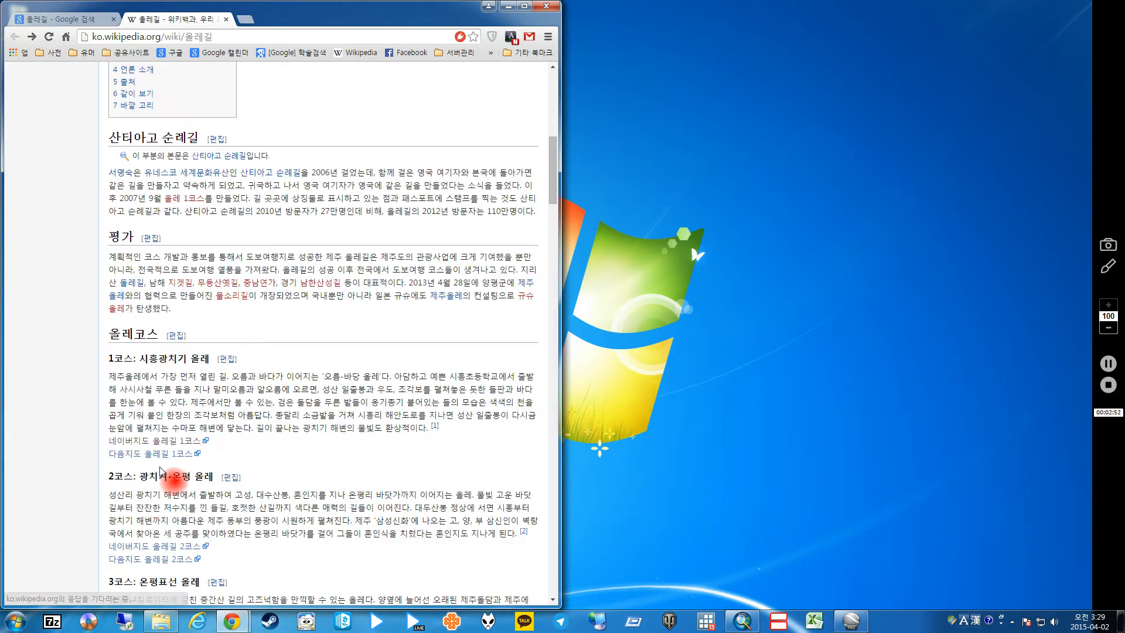
pyautogui.click(151, 453)
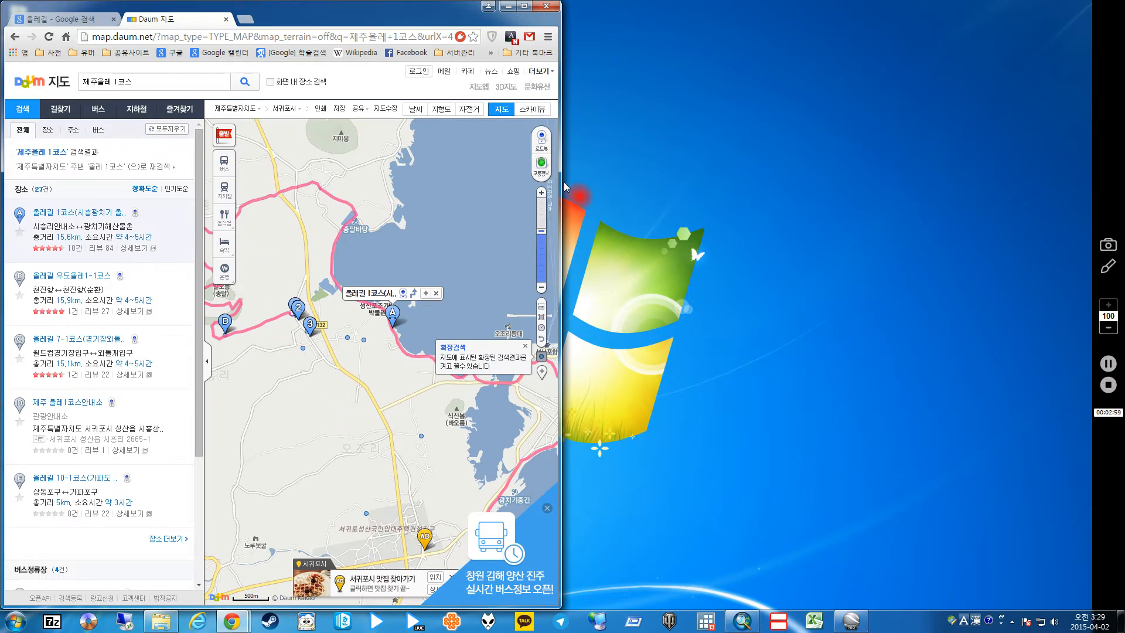
# - Widen the browser window, close the course 1 label on the Daum map and bring the whole route into view
pyautogui.moveTo(560, 181); pyautogui.dragTo(738, 176)
pyautogui.moveTo(455, 370); pyautogui.dragTo(519, 366)
pyautogui.click(702, 346)
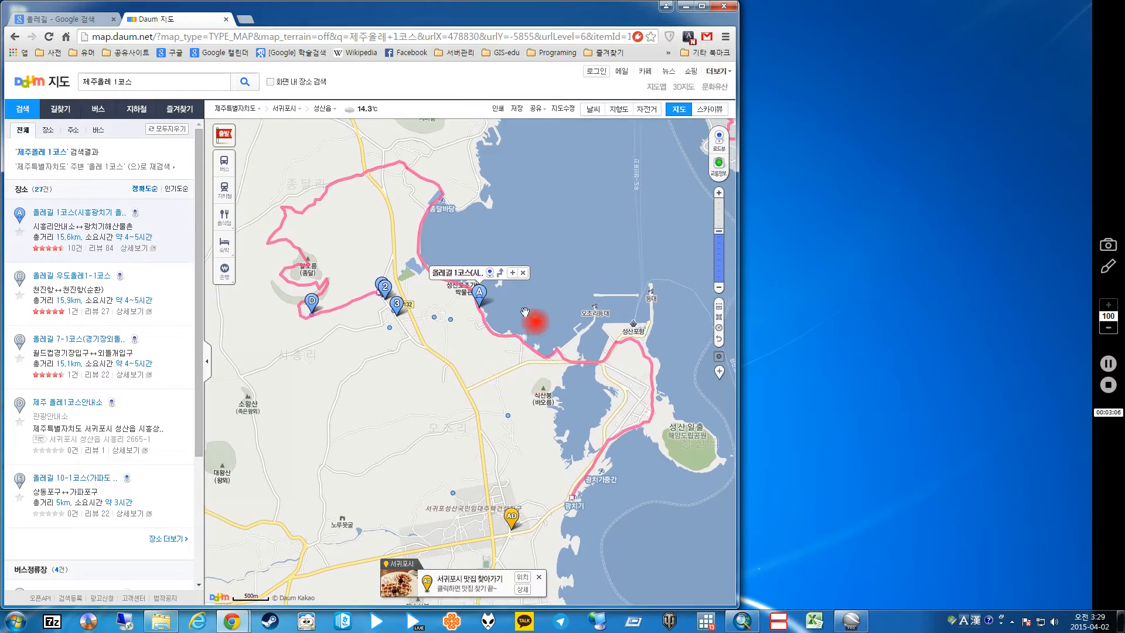
pyautogui.click(523, 273)
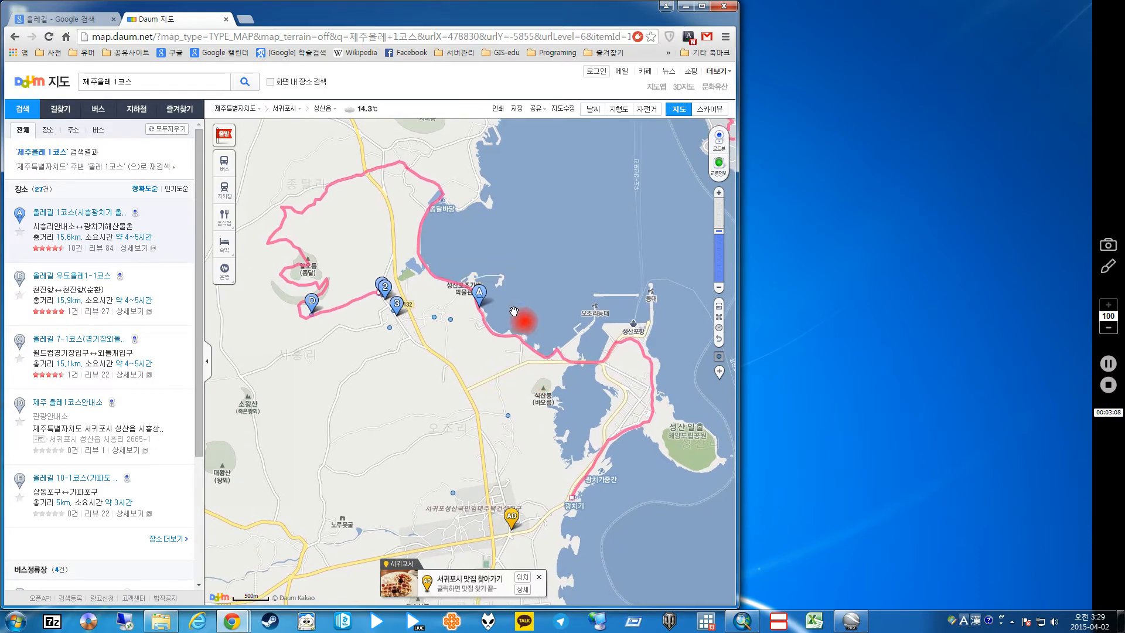
pyautogui.moveTo(513, 310); pyautogui.dragTo(505, 337)
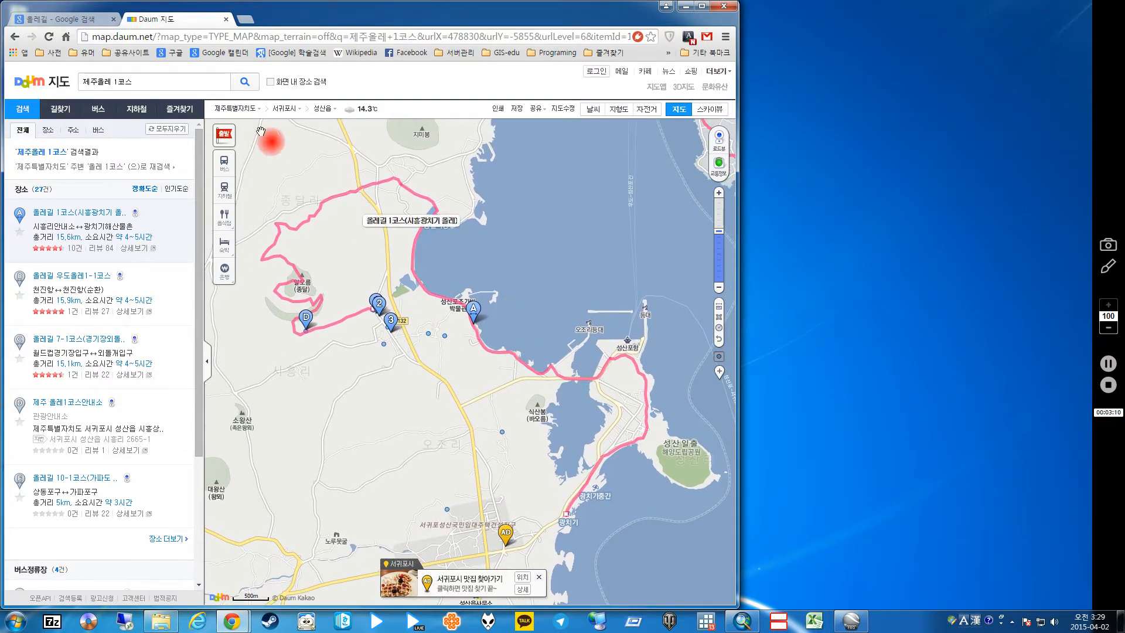
# - Reopen the 올레길 Wikipedia article from the Google results in a separate tab, keeping the Daum map tab open
pyautogui.click(82, 16)
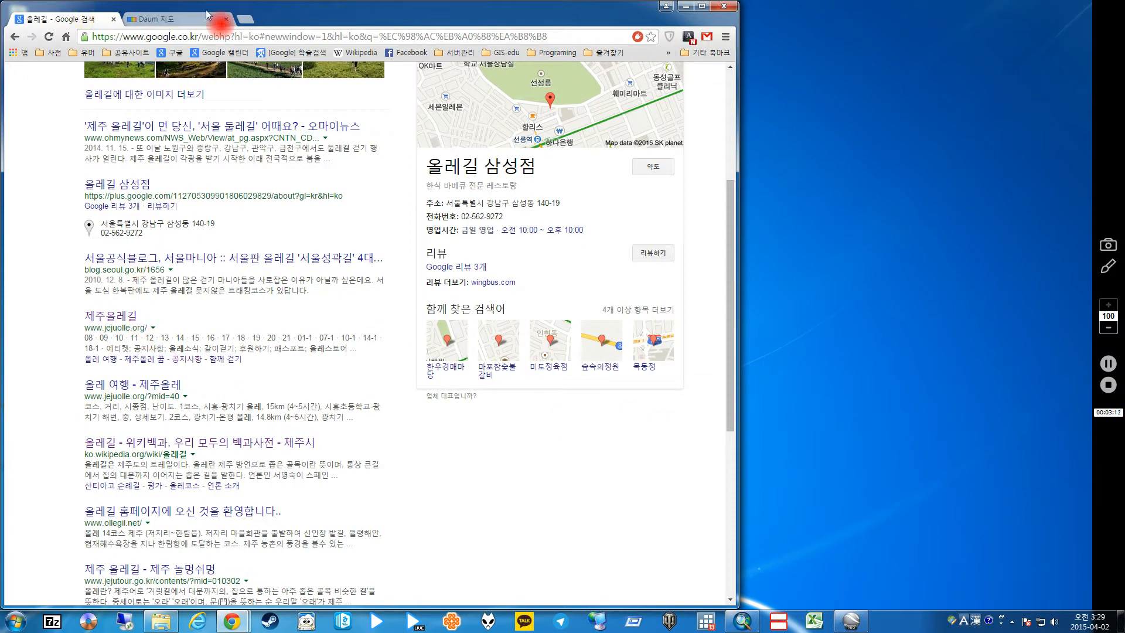
pyautogui.click(174, 18)
pyautogui.click(90, 22)
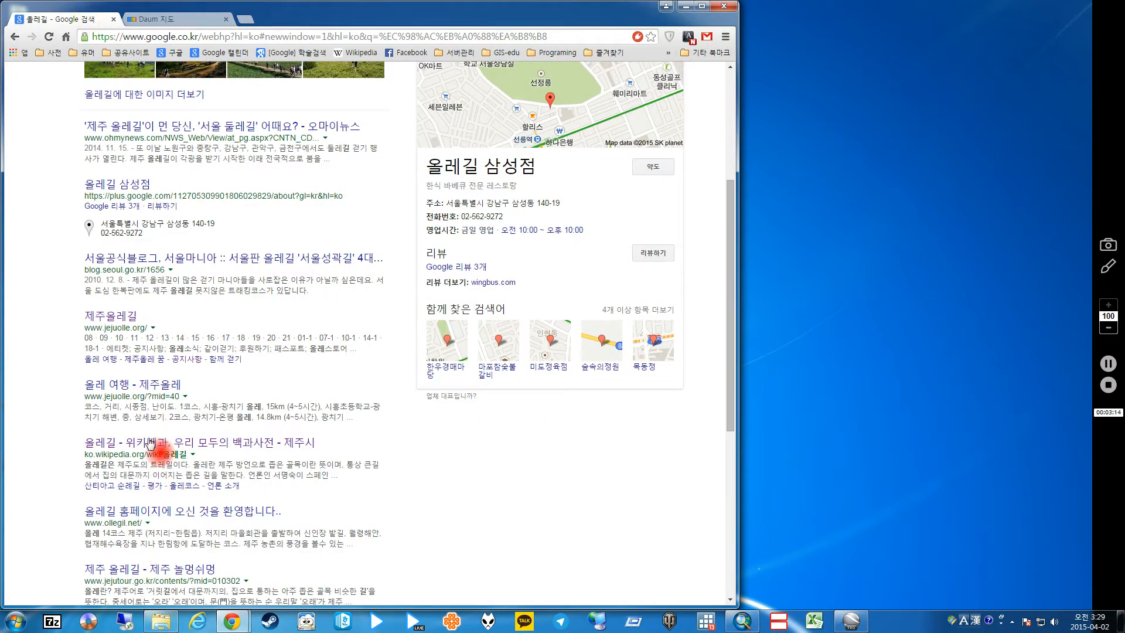
pyautogui.middleClick(156, 442)
pyautogui.moveTo(287, 23); pyautogui.dragTo(247, 21)
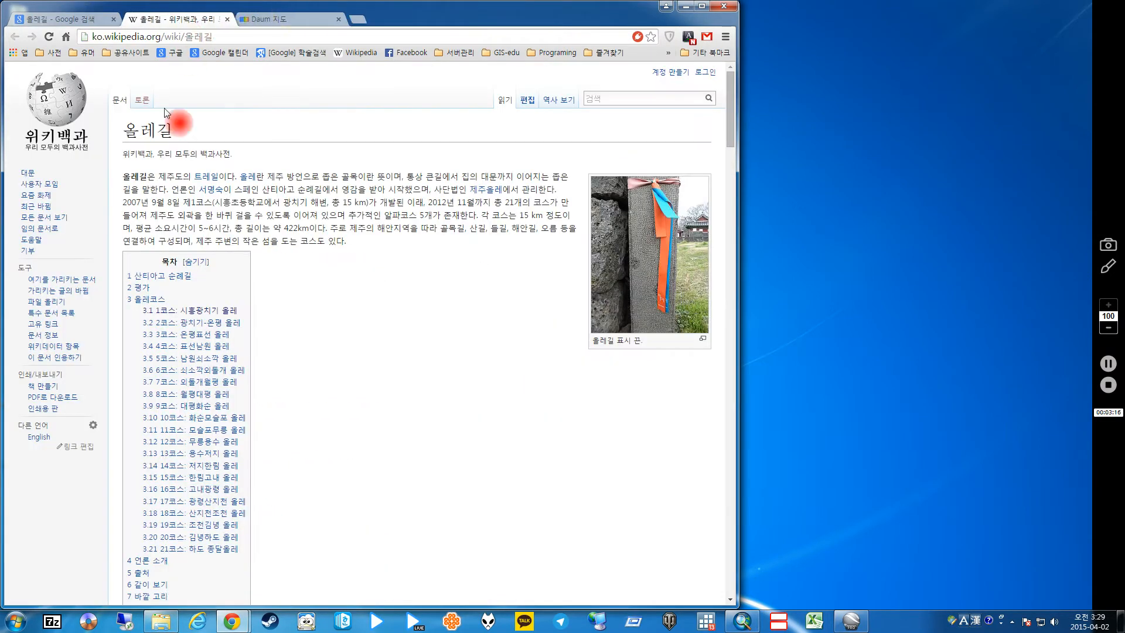
# - Open the Naver map link for Olle course 1 from the article and close the course's information popup
pyautogui.scroll(-8, 441, 444)
pyautogui.scroll(-6, 398, 441)
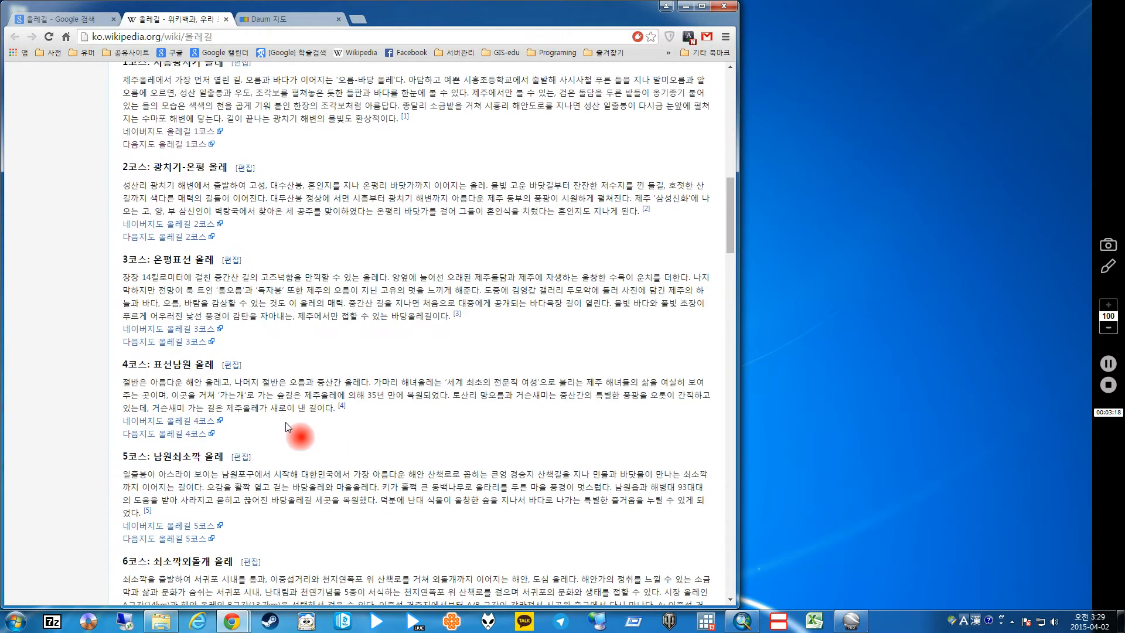
pyautogui.scroll(1, 193, 240)
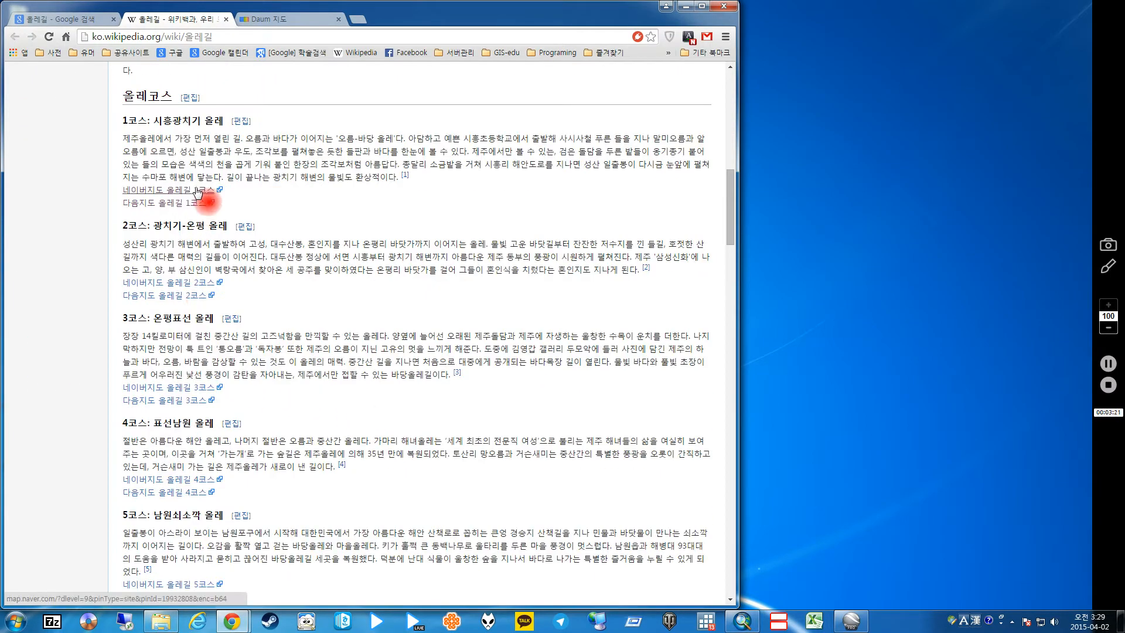
pyautogui.click(216, 183)
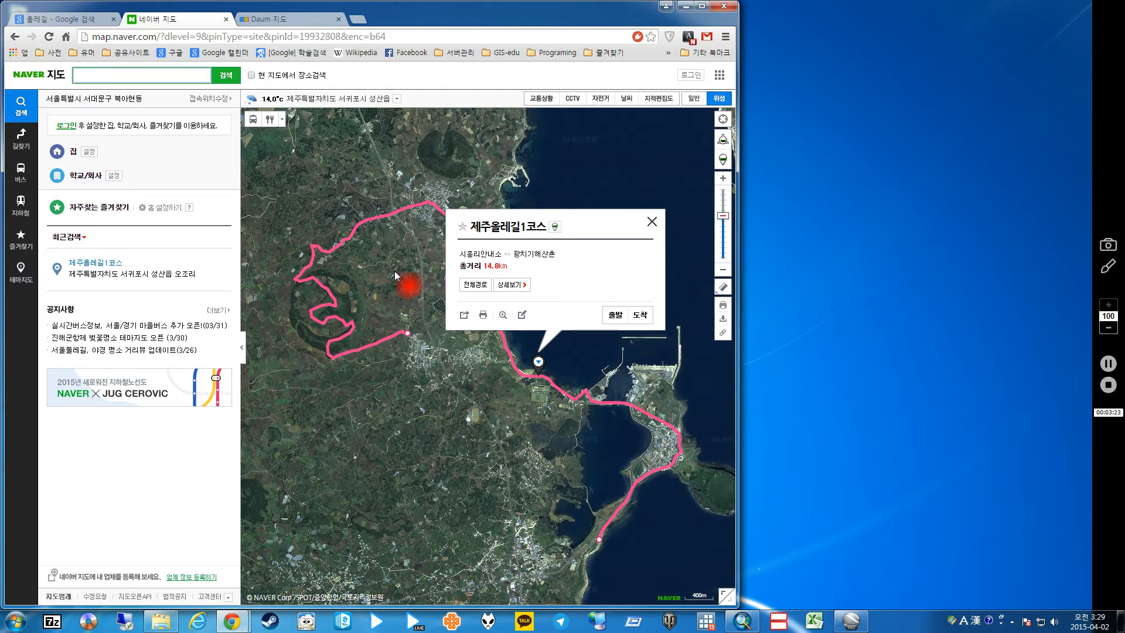
pyautogui.click(652, 221)
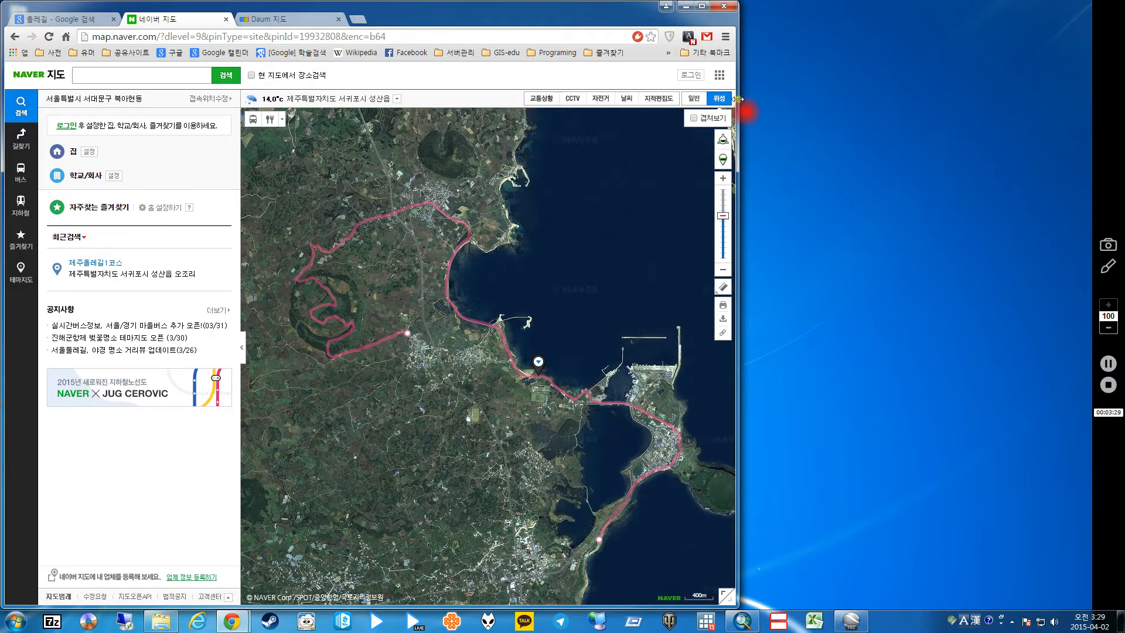
# - Widen the browser window, hide the Naver map's search sidebar and bring the whole course 1 route into view
pyautogui.moveTo(739, 107); pyautogui.dragTo(870, 94)
pyautogui.moveTo(910, 94); pyautogui.dragTo(917, 95)
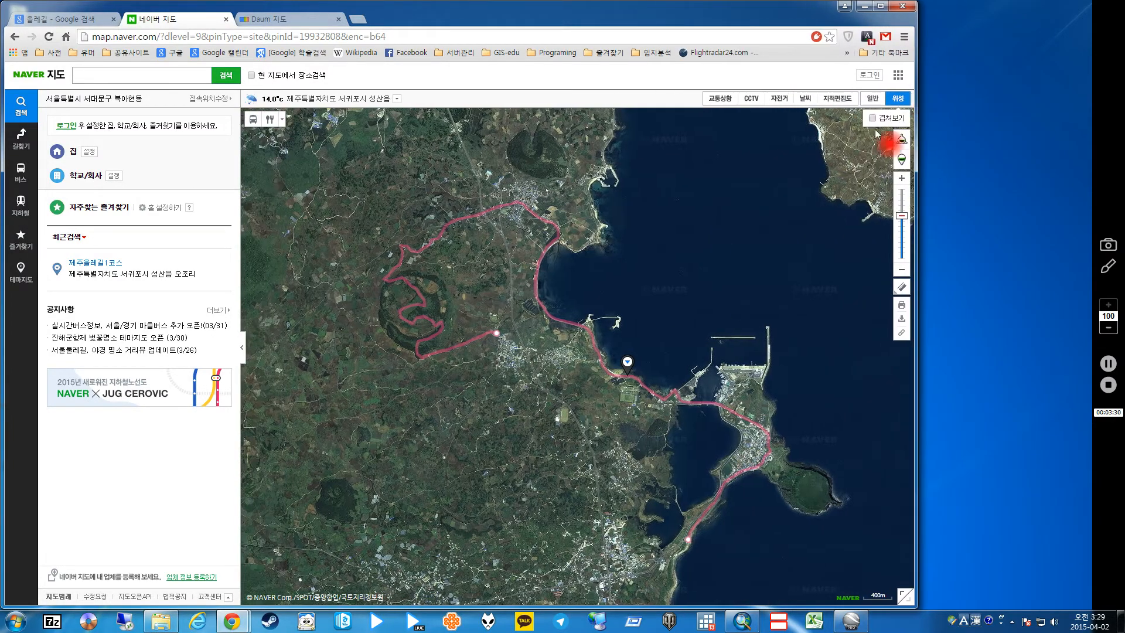
pyautogui.moveTo(564, 371); pyautogui.dragTo(542, 332)
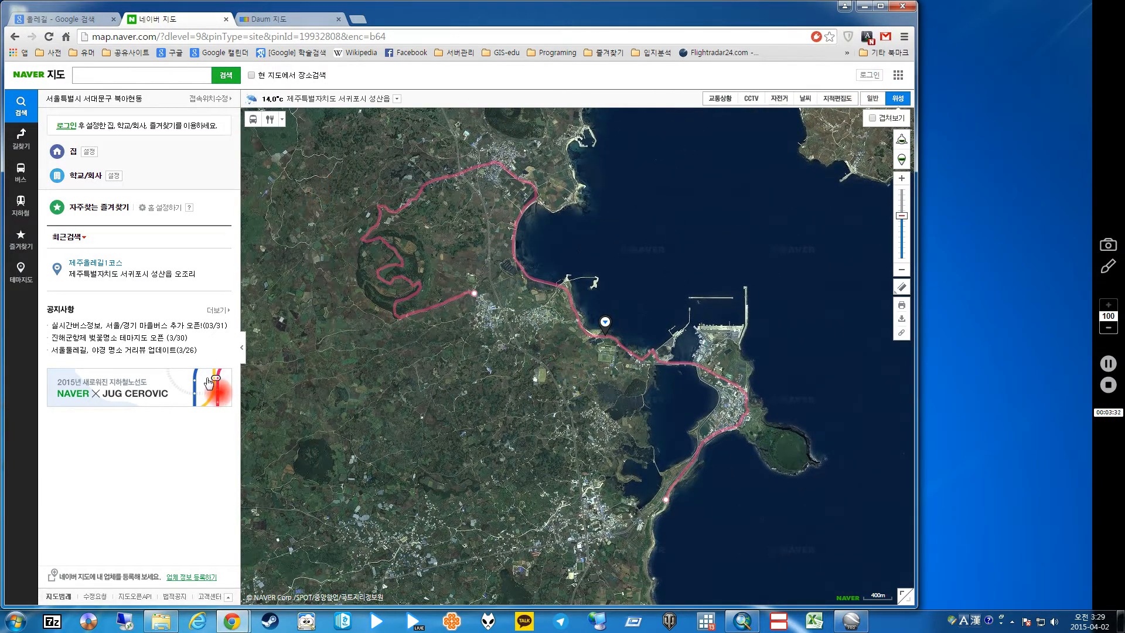
pyautogui.click(241, 347)
pyautogui.moveTo(456, 399); pyautogui.dragTo(435, 411)
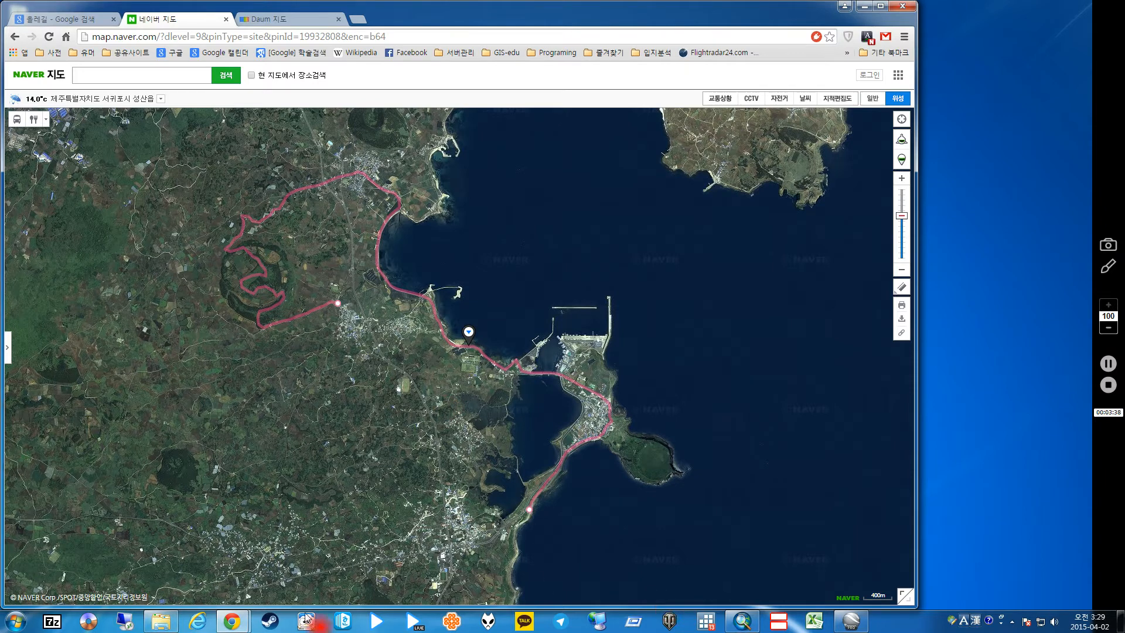
# - Search the installed programs for the Windows Snipping Tool (캡처 도구) and launch it
pyautogui.click(16, 620)
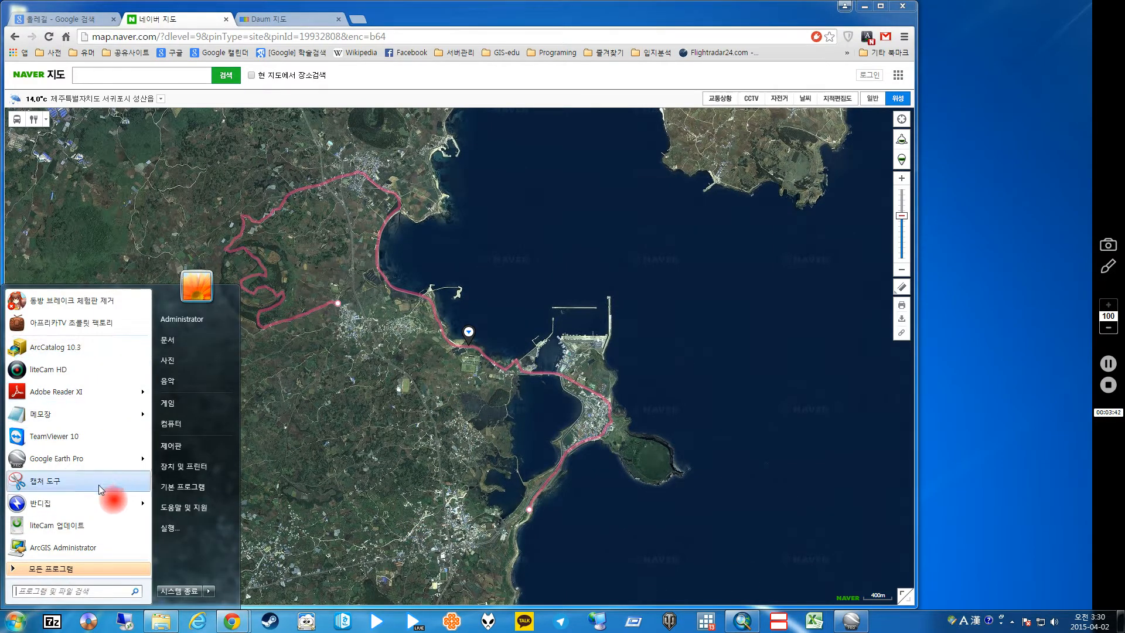
pyautogui.click(86, 567)
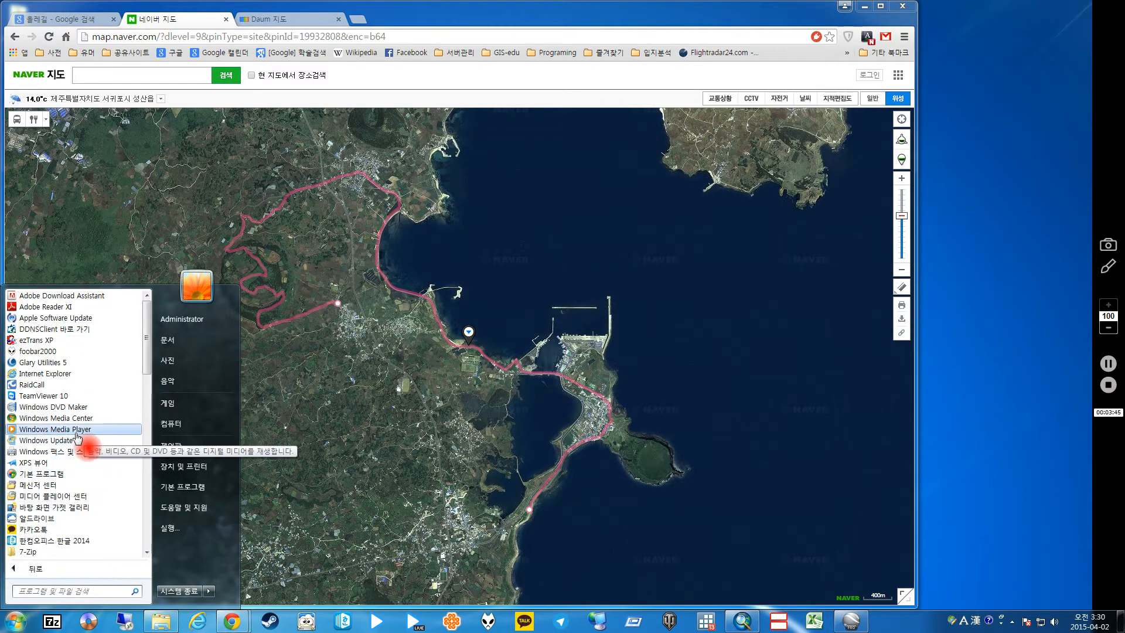
pyautogui.scroll(-4, 82, 432)
pyautogui.scroll(3, 82, 432)
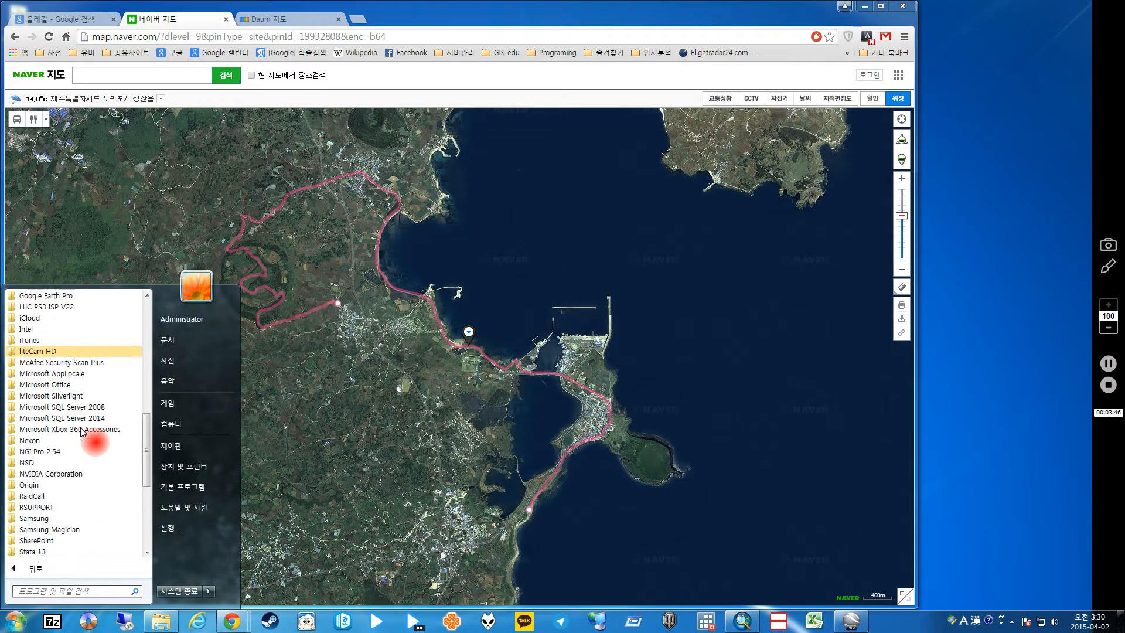
pyautogui.scroll(3, 73, 477)
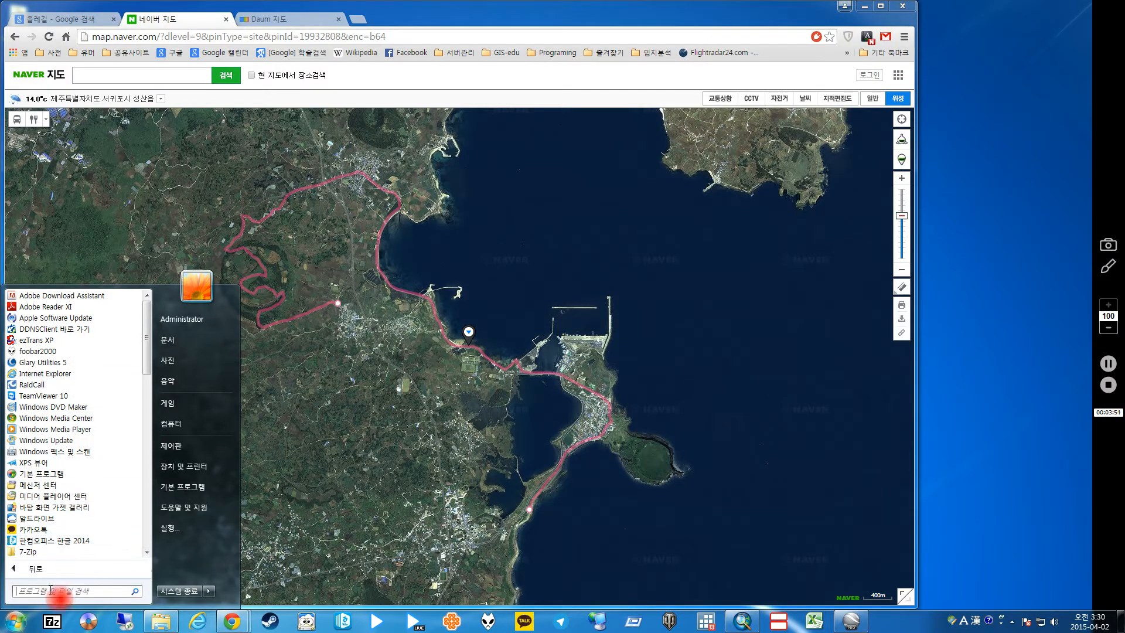
pyautogui.write('zoo')
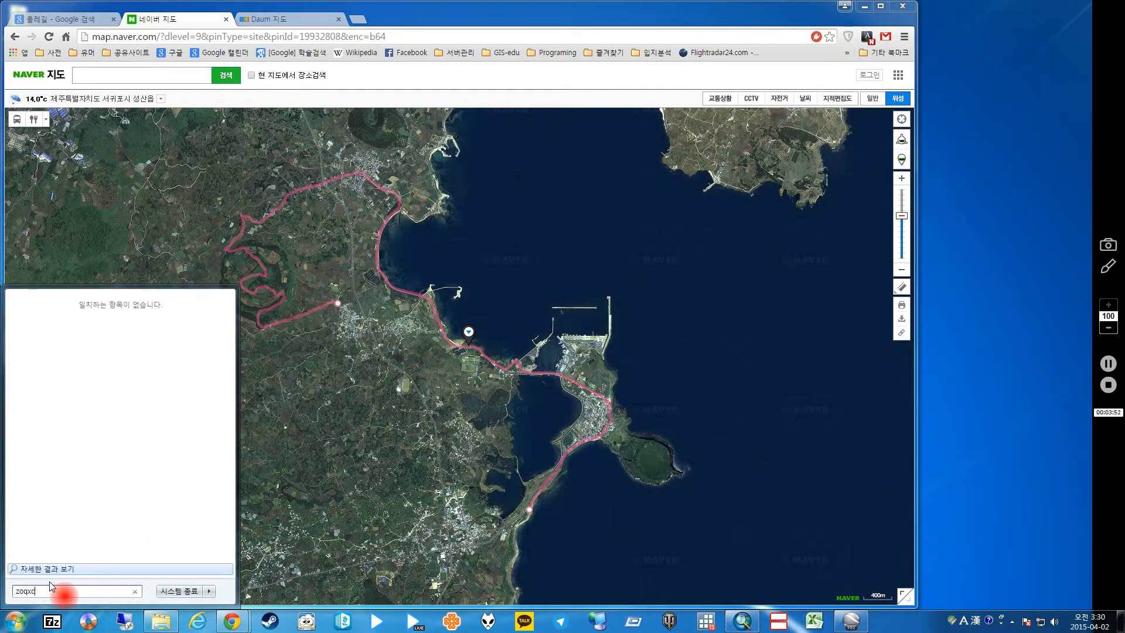
pyautogui.press('BackSpace')
pyautogui.press('BackSpace')
pyautogui.press('BackSpace')
pyautogui.press('BackSpace')
pyautogui.press('Hangul')
pyautogui.write('캡처')
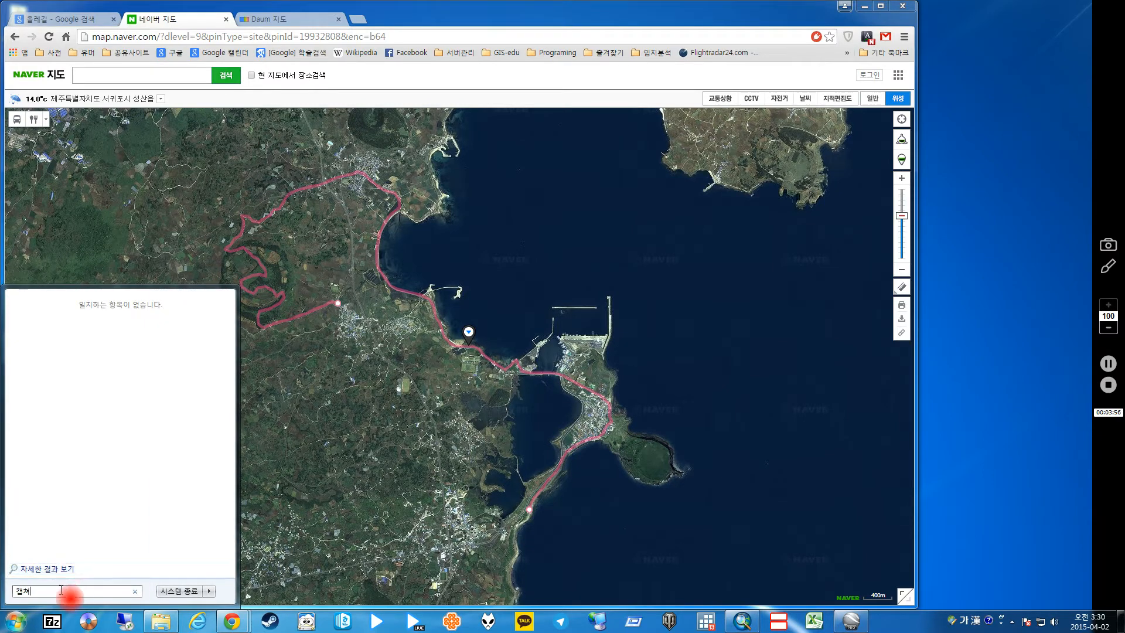
pyautogui.press('BackSpace')
pyautogui.click(68, 319)
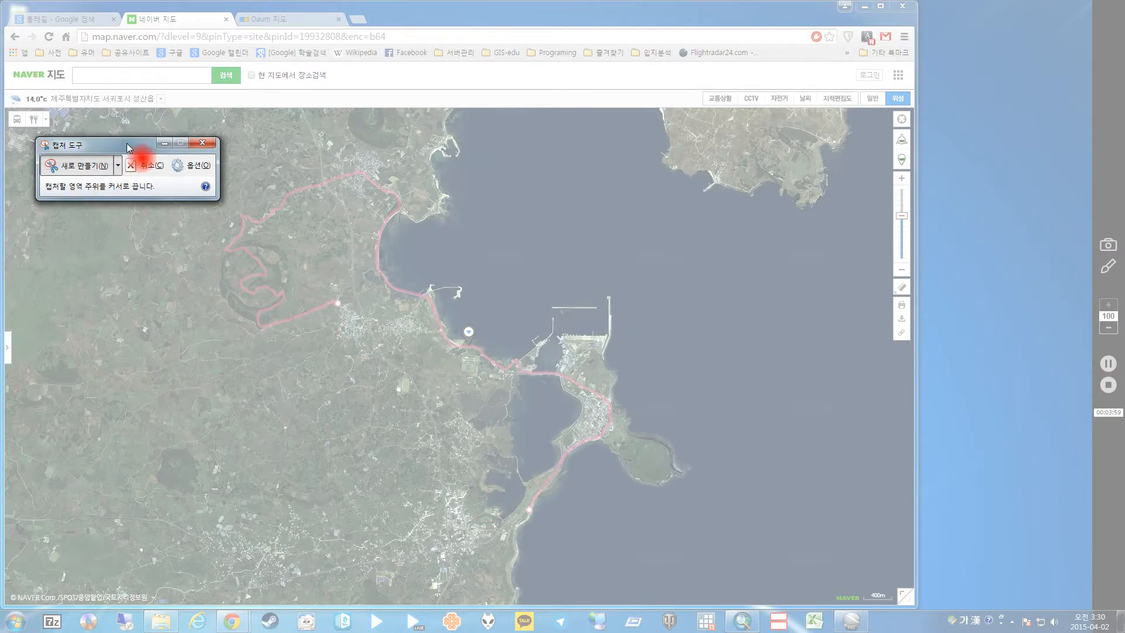
# - Cancel the pending capture and frame the course 1 coast around the harbour and the round headland at the 200 m scale
pyautogui.moveTo(135, 152); pyautogui.dragTo(113, 152)
pyautogui.click(121, 165)
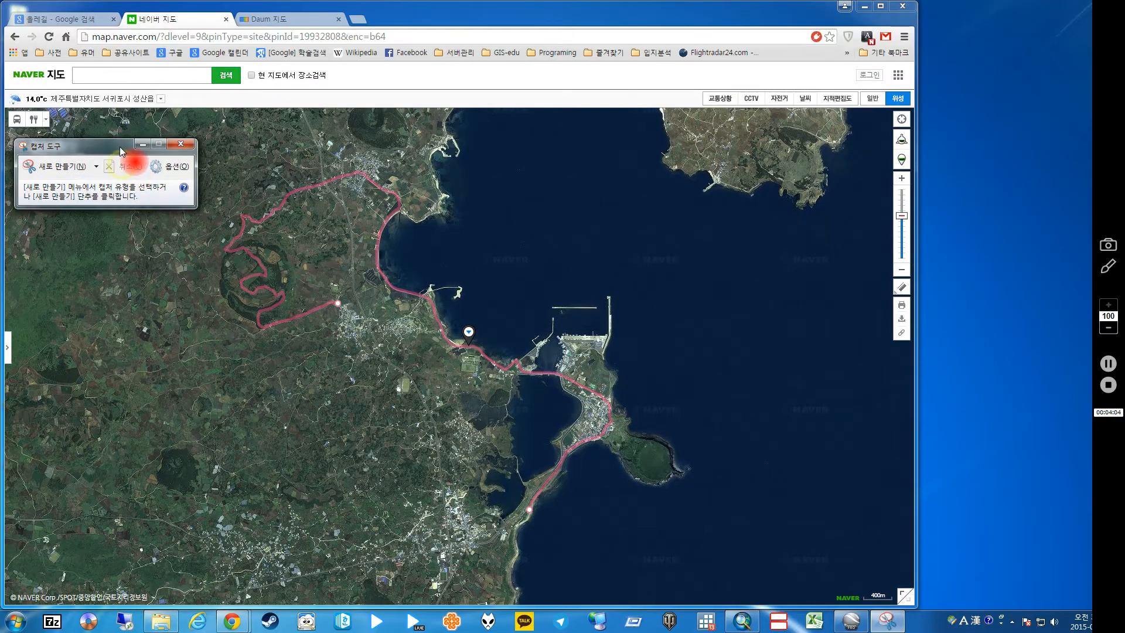
pyautogui.click(377, 361)
pyautogui.moveTo(376, 362); pyautogui.dragTo(340, 326)
pyautogui.scroll(2, 508, 378)
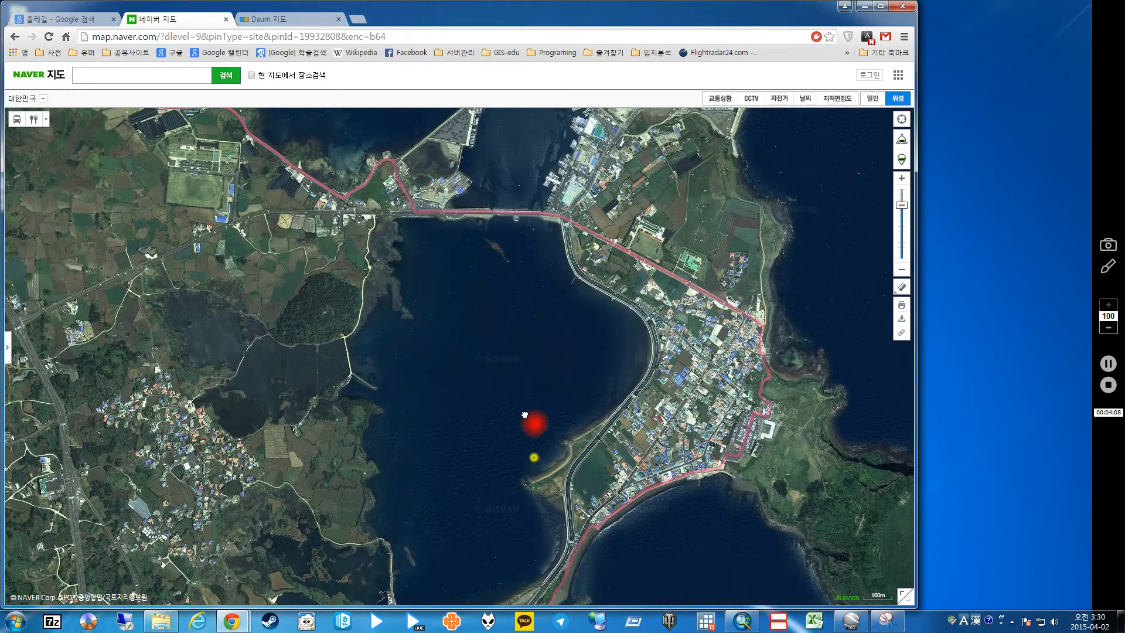
pyautogui.moveTo(524, 414)
pyautogui.mouseDown()
pyautogui.moveTo(444, 194)
pyautogui.moveTo(412, 303)
pyautogui.mouseUp()
pyautogui.scroll(-1, 412, 303)
pyautogui.click(698, 163)
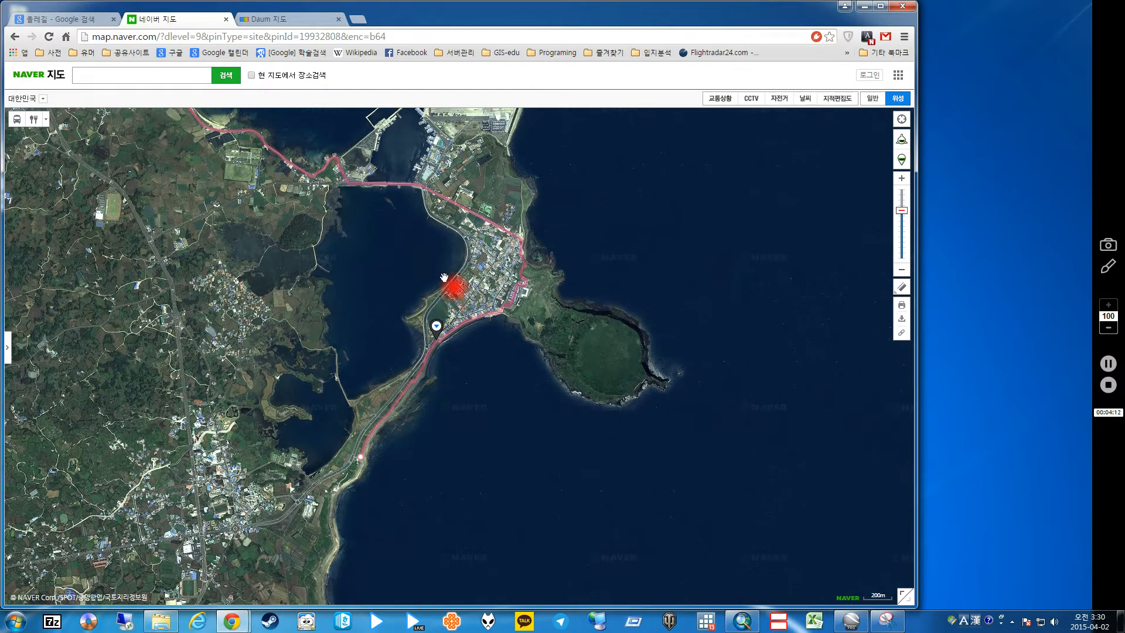
pyautogui.moveTo(440, 280)
pyautogui.mouseDown()
pyautogui.moveTo(609, 372)
pyautogui.moveTo(613, 393)
pyautogui.mouseUp()
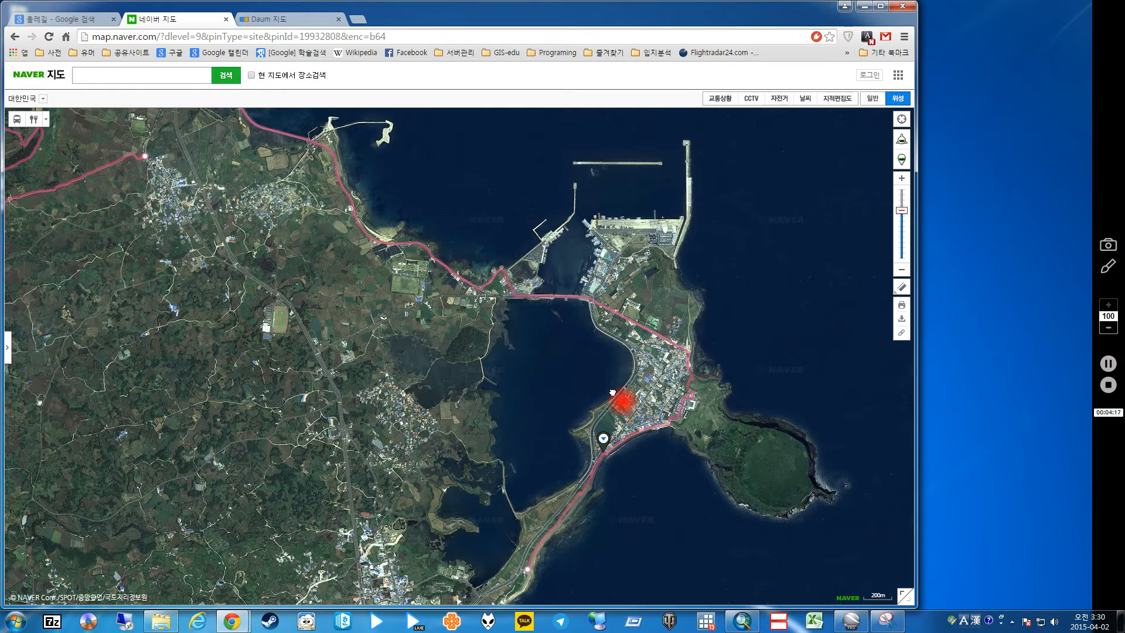
# - Capture a rectangular snip of the framed coastal section of course 1 with the Snipping Tool
pyautogui.click(886, 621)
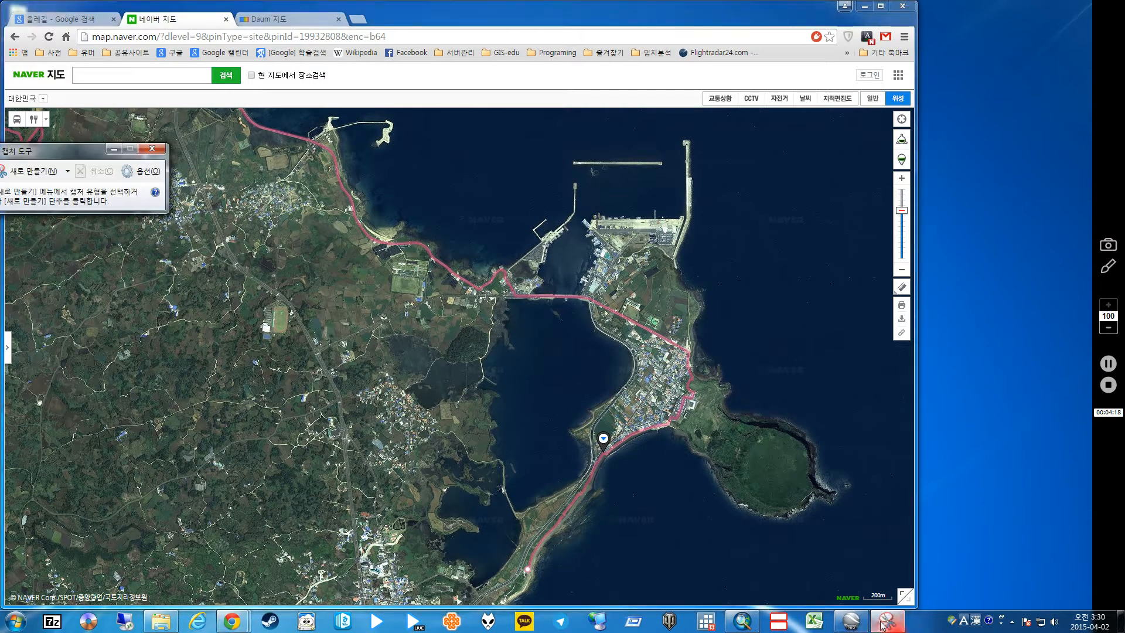
pyautogui.click(56, 171)
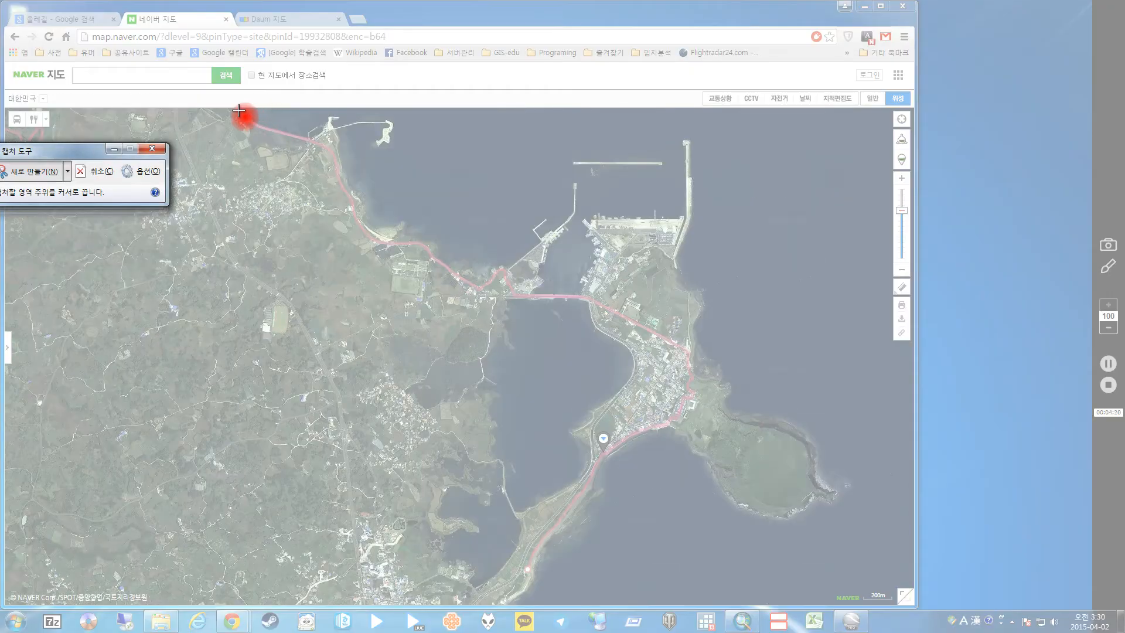
pyautogui.moveTo(233, 110); pyautogui.dragTo(871, 601)
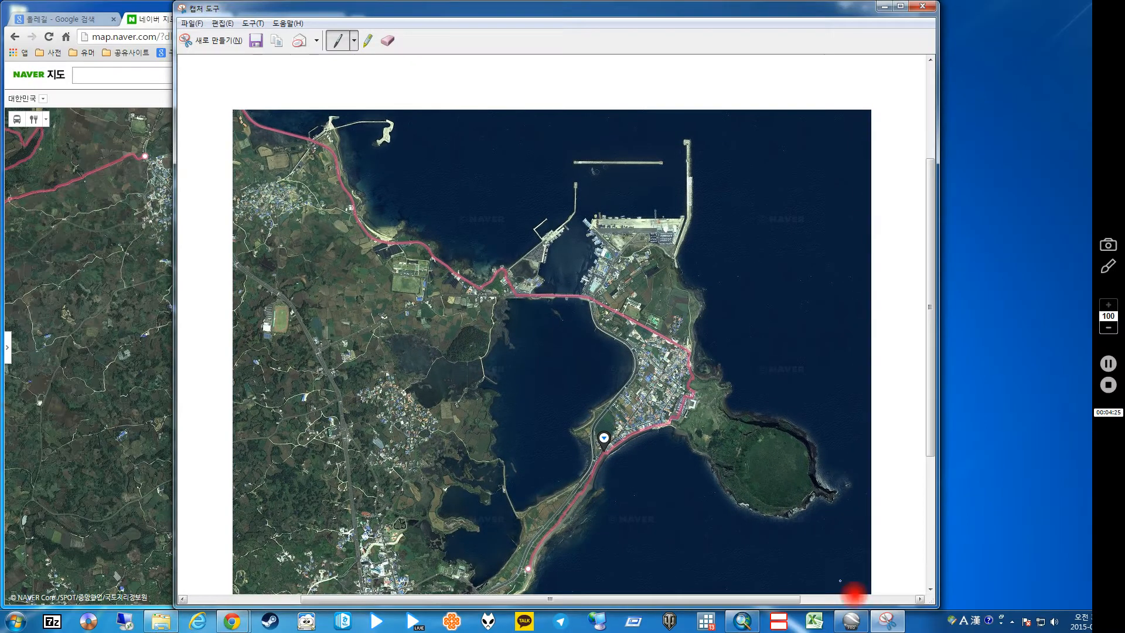
# - Open the save dialog for the snip to view the 올레길01 folder, cancel it and close the Snipping Tool without saving
pyautogui.click(257, 41)
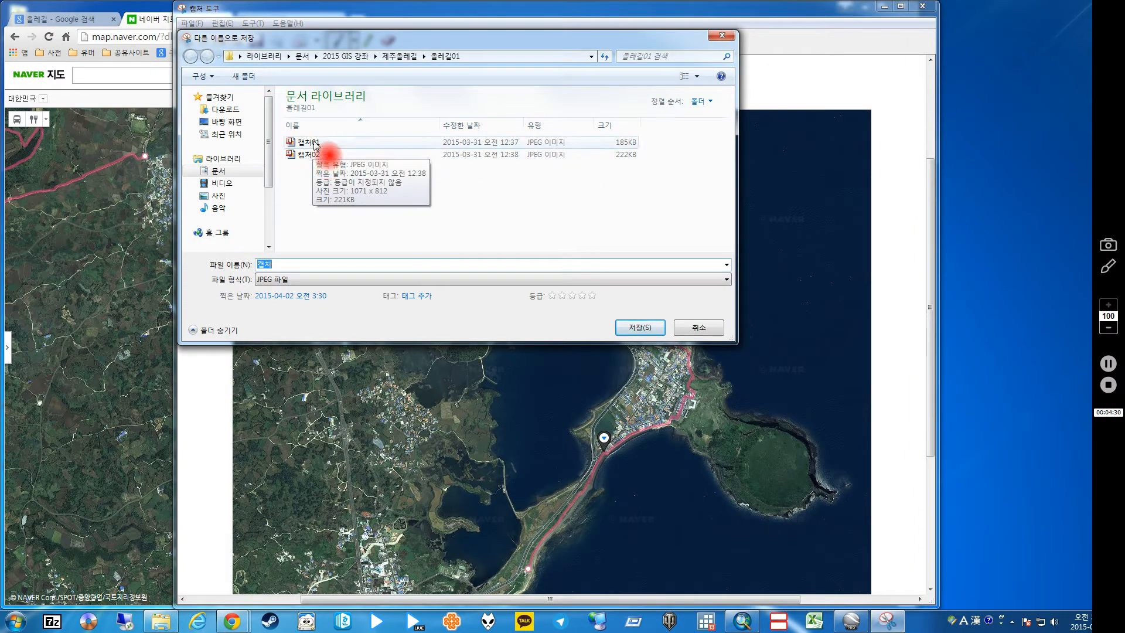
pyautogui.click(699, 328)
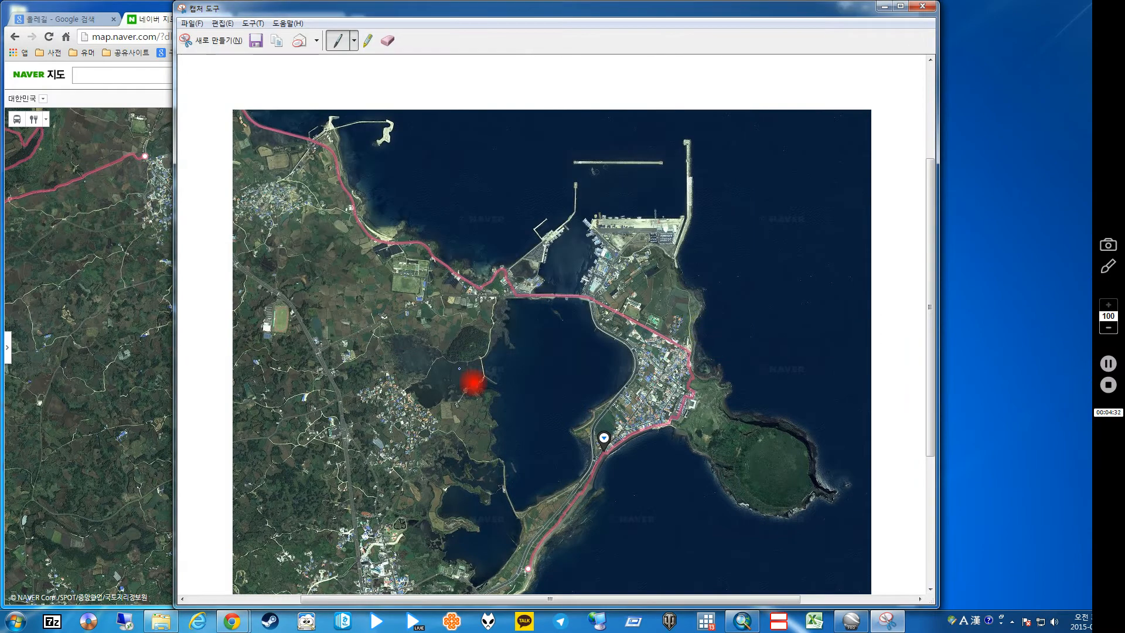
pyautogui.click(923, 6)
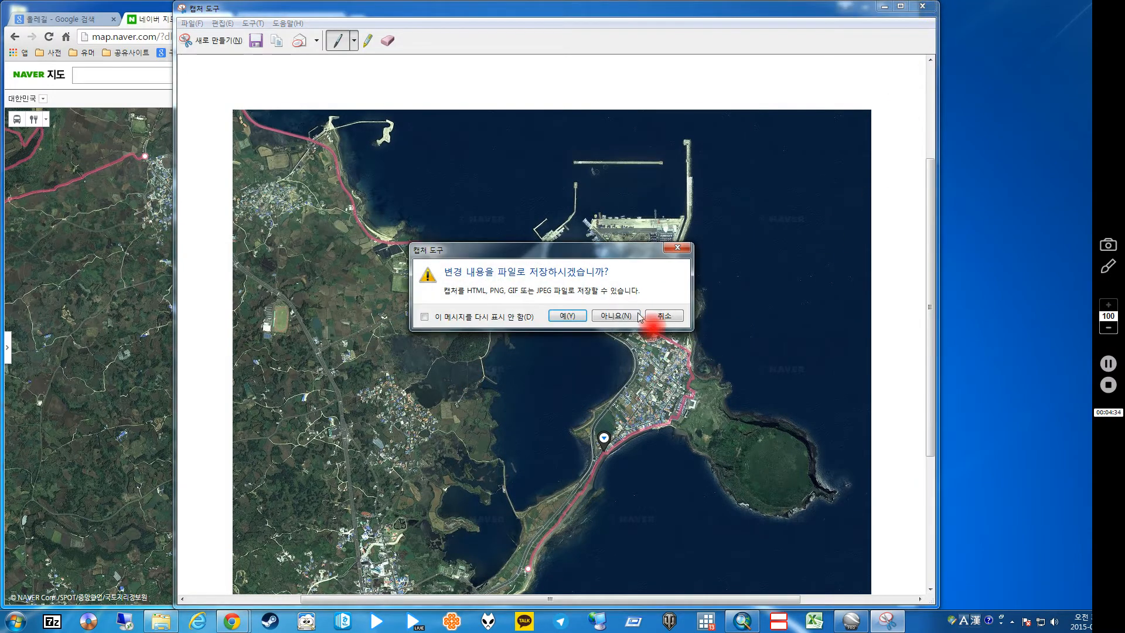
pyautogui.click(649, 322)
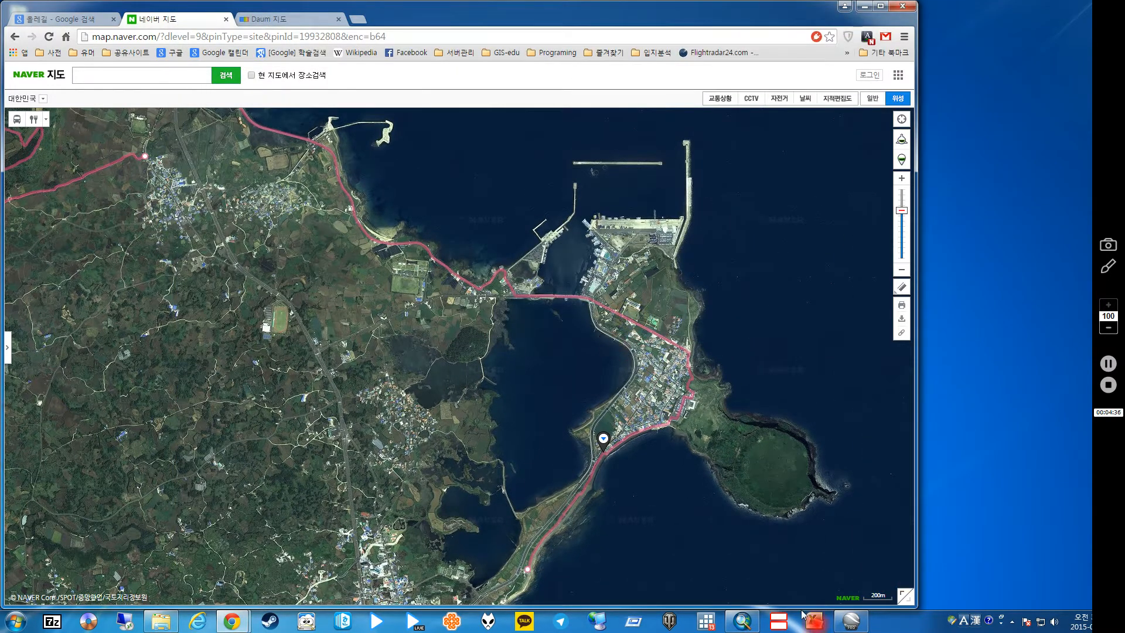
# - Switch to Google Earth Pro and zoom in on Jeju's eastern tip where the existing image overlay lies
pyautogui.click(847, 624)
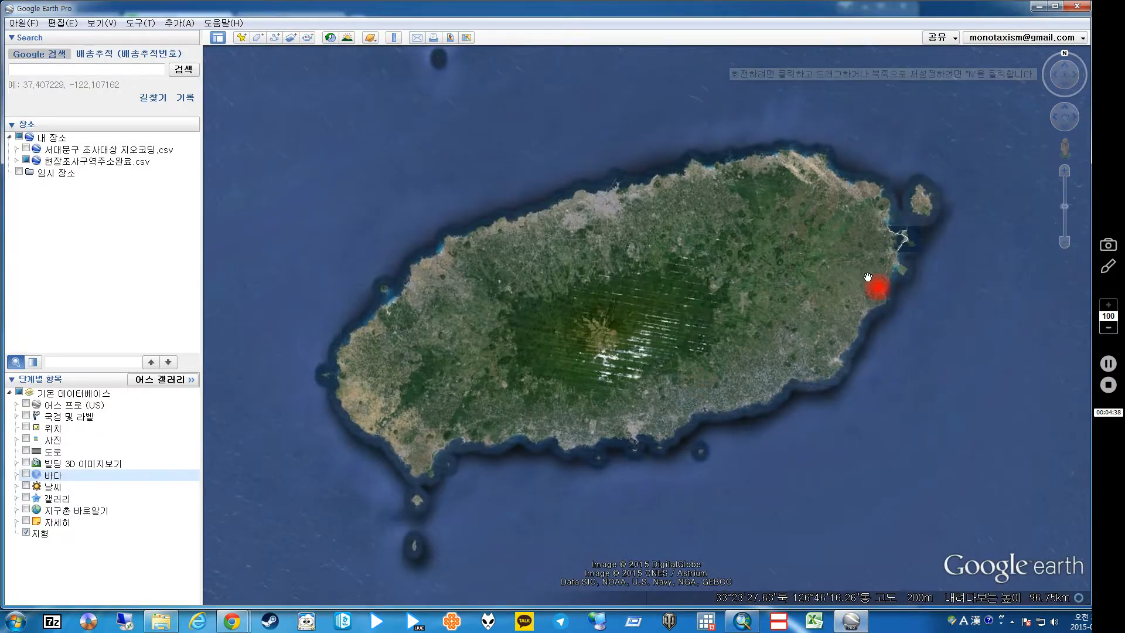
pyautogui.moveTo(887, 254)
pyautogui.mouseDown()
pyautogui.moveTo(605, 352)
pyautogui.moveTo(619, 340)
pyautogui.mouseUp()
pyautogui.scroll(3, 613, 335)
pyautogui.scroll(3, 616, 340)
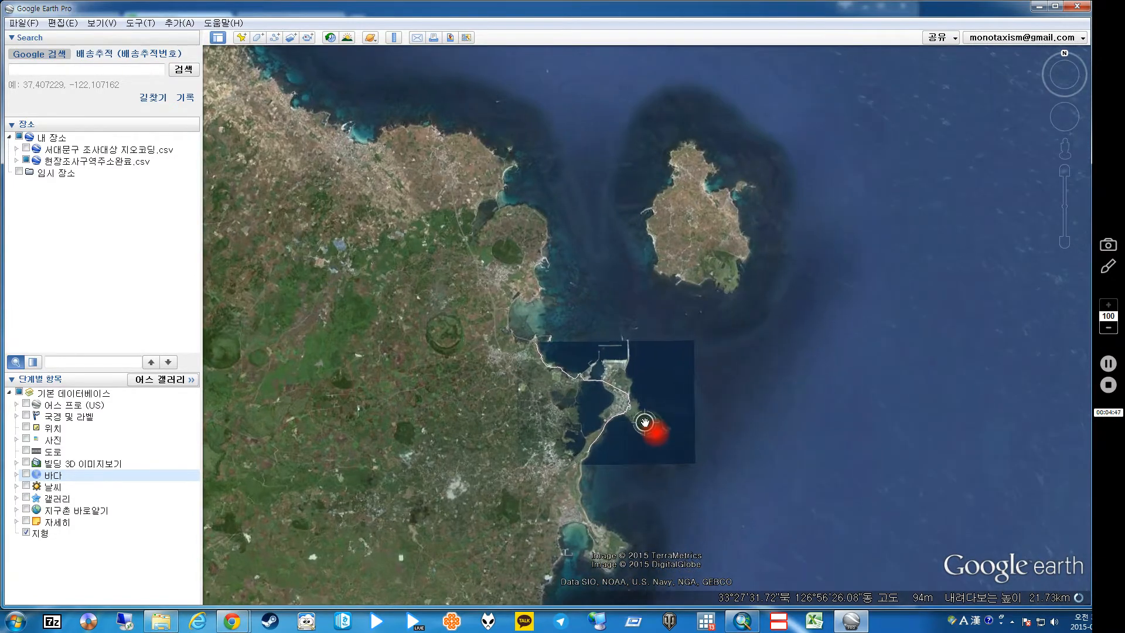
pyautogui.scroll(2, 648, 422)
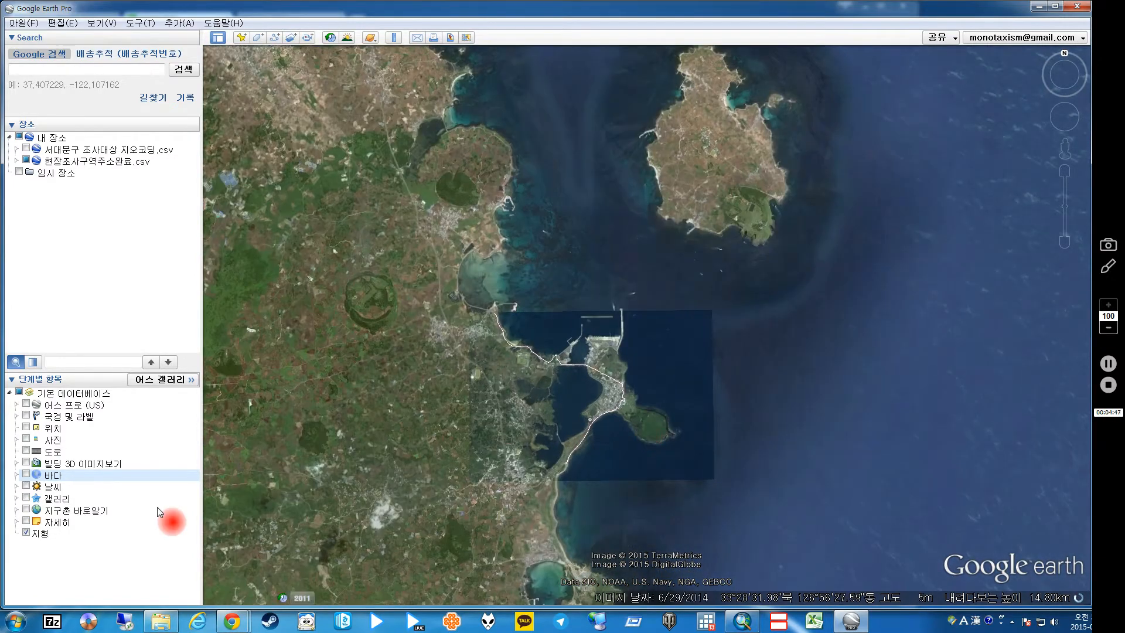
pyautogui.click(16, 160)
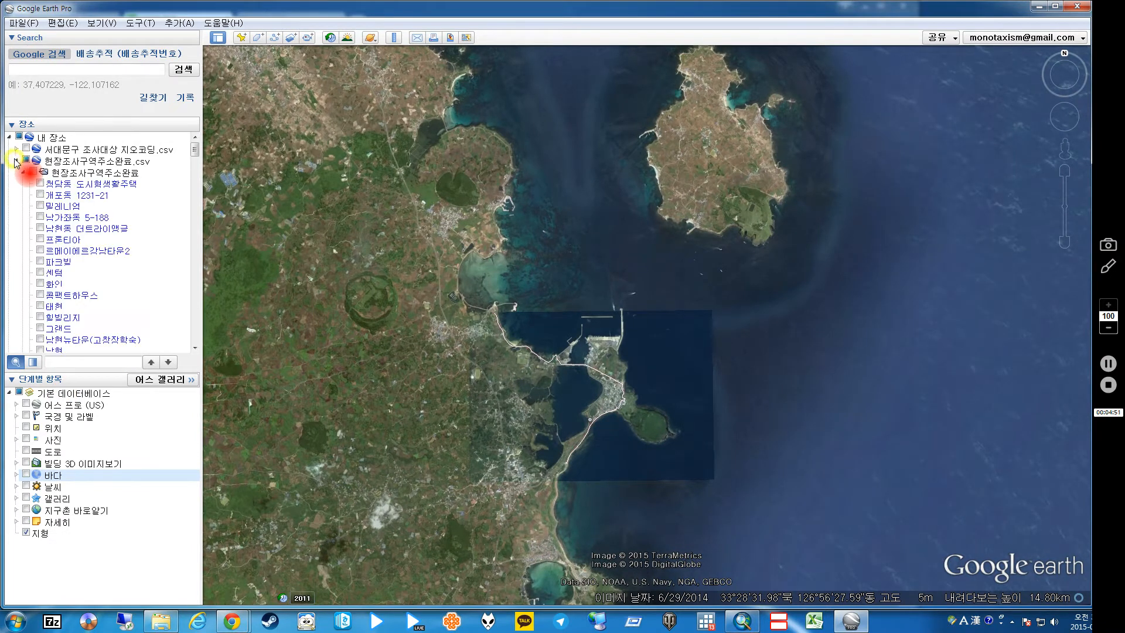
pyautogui.scroll(-3, 86, 240)
pyautogui.scroll(5, 86, 239)
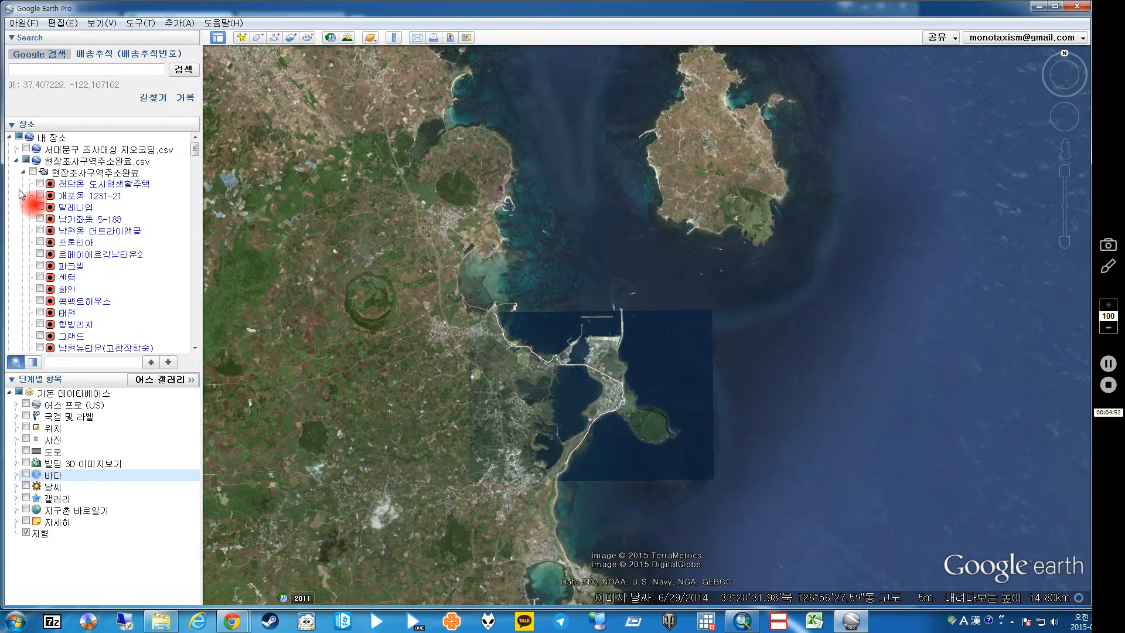
pyautogui.click(16, 161)
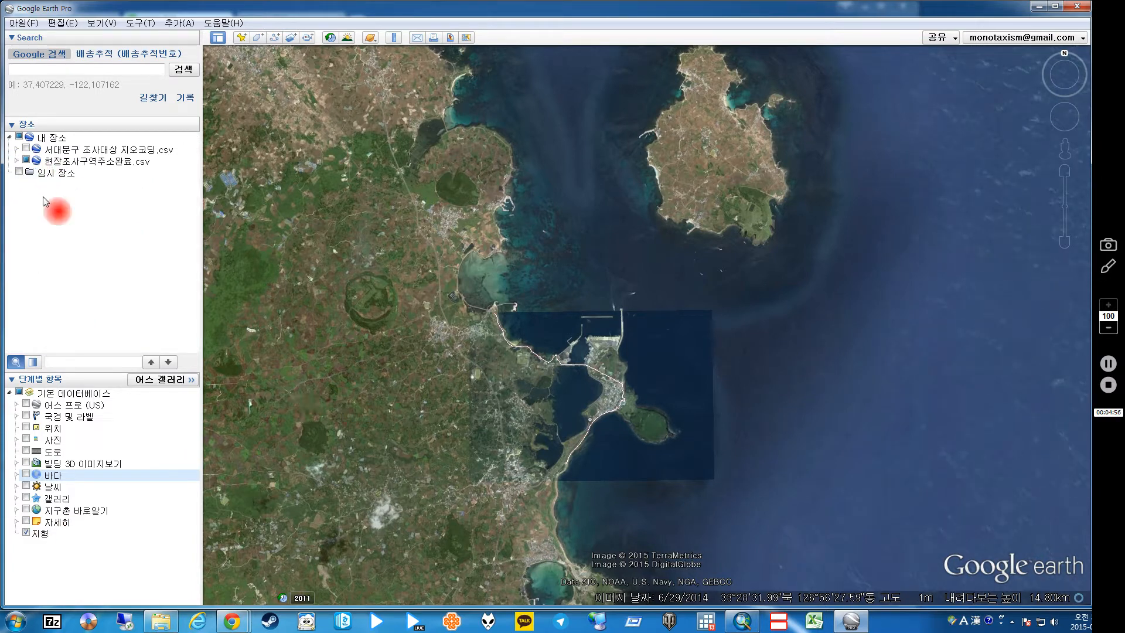
# - Delete the image overlay 제목 없는 이미지 오버레이 from the 현장조사구역주소완료.csv folder in the saved places
pyautogui.click(16, 160)
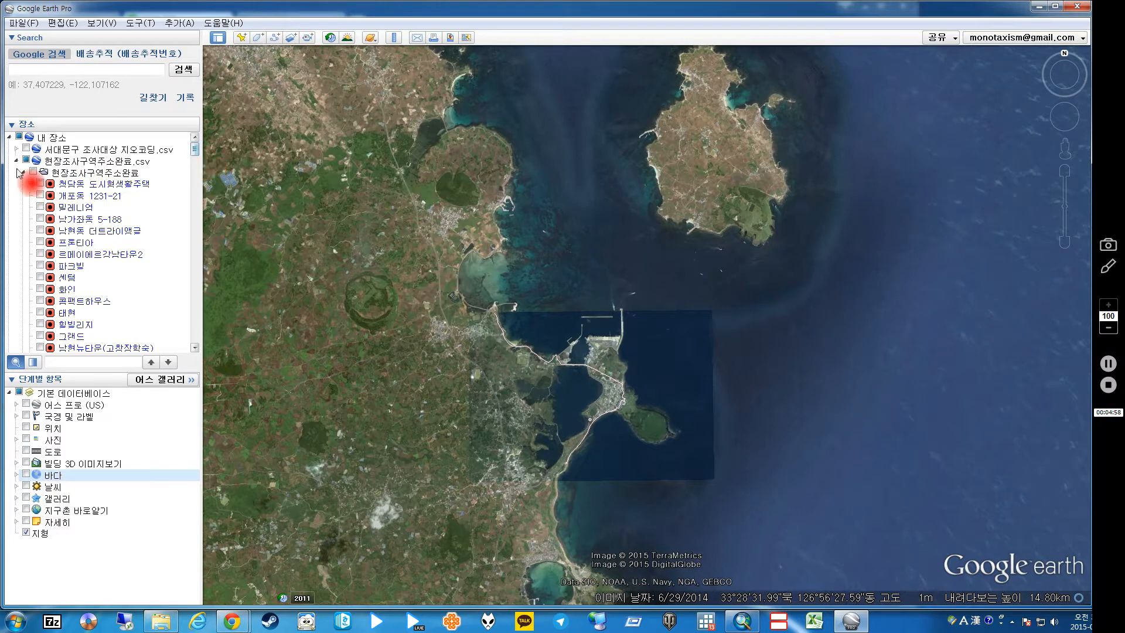
pyautogui.click(24, 173)
pyautogui.rightClick(68, 187)
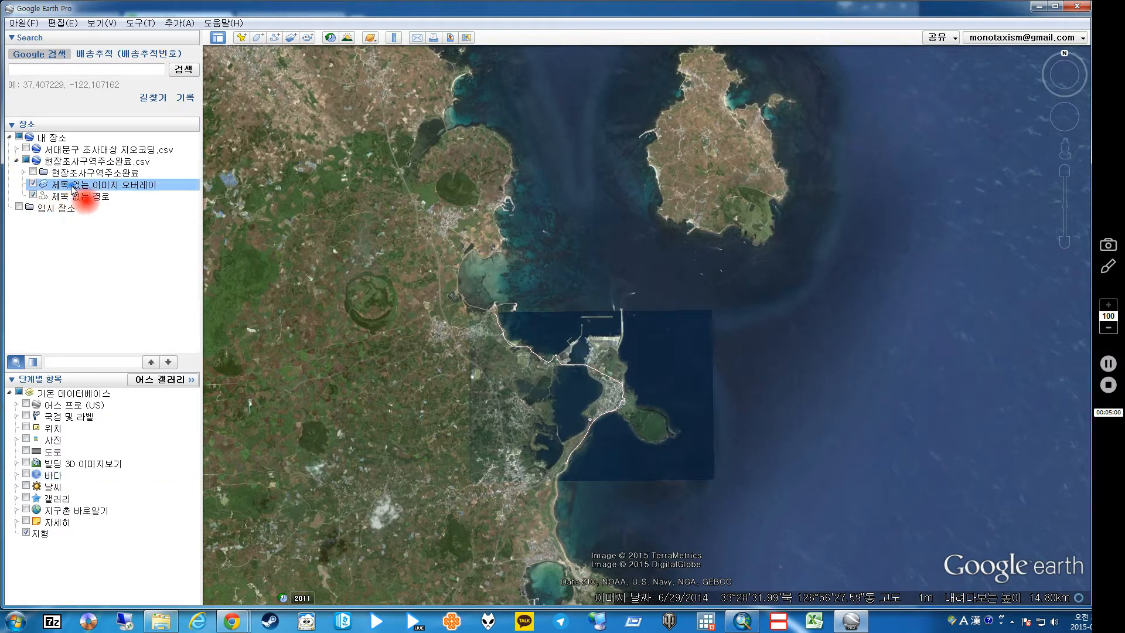
pyautogui.click(108, 237)
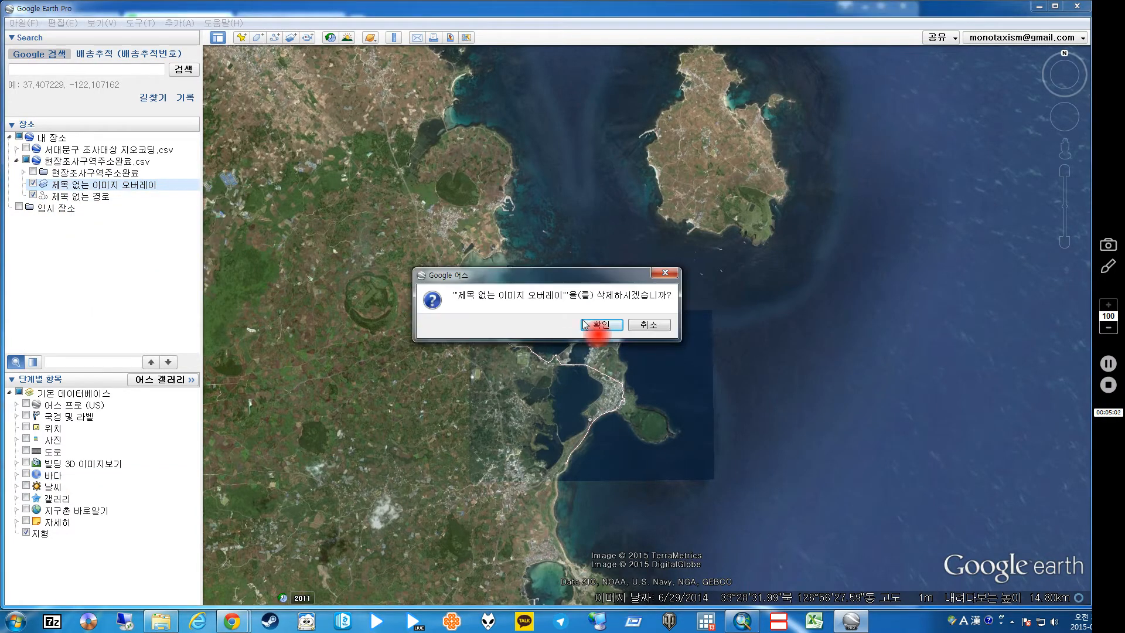
pyautogui.click(597, 322)
pyautogui.moveTo(606, 420); pyautogui.dragTo(607, 380)
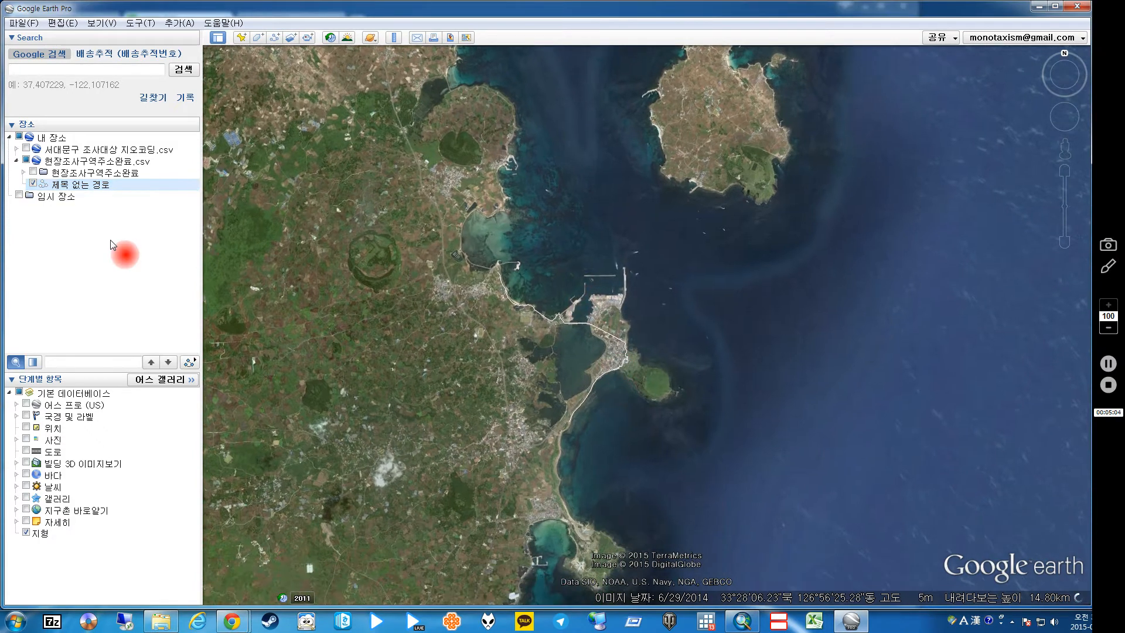
# - Delete the path 제목 없는 경로 from the 현장조사구역주소완료.csv folder in the saved places
pyautogui.rightClick(87, 184)
pyautogui.click(134, 229)
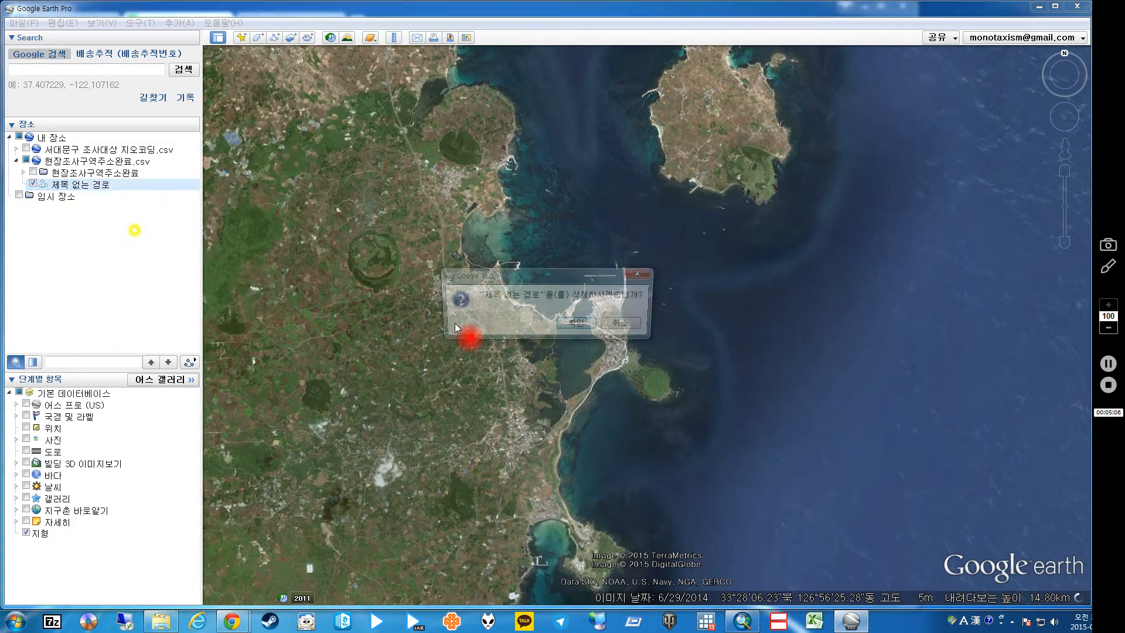
pyautogui.click(585, 322)
# - Arrange the Naver map browser window and the Google Earth Pro window side by side, each filling about half the screen
pyautogui.moveTo(638, 370); pyautogui.dragTo(673, 399)
pyautogui.scroll(3, 624, 408)
pyautogui.scroll(2, 623, 407)
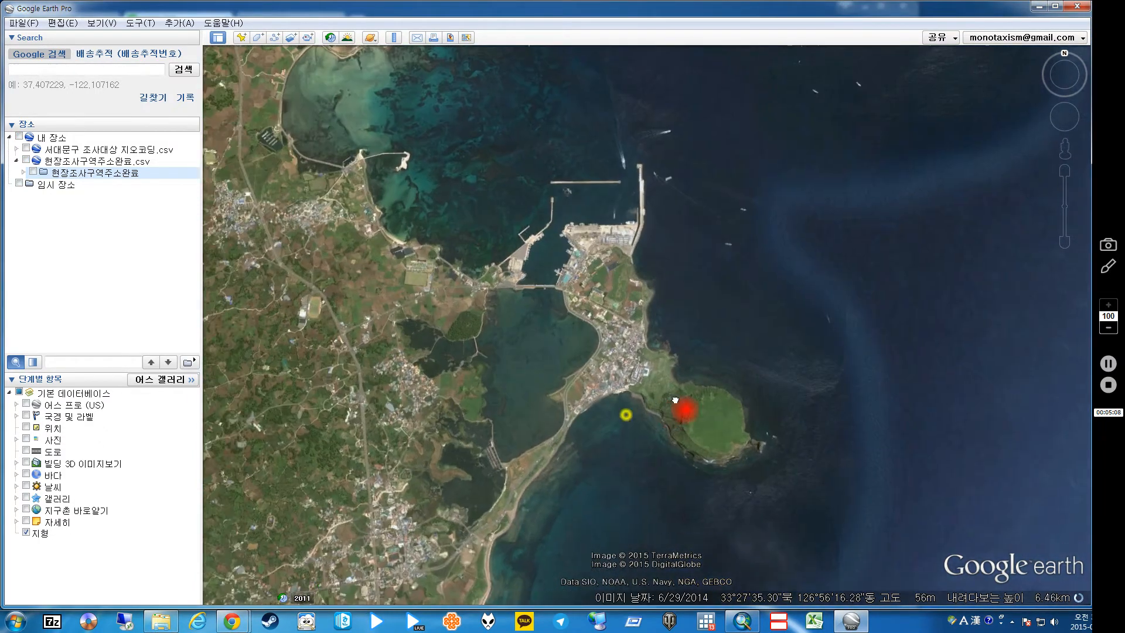
pyautogui.moveTo(666, 340); pyautogui.dragTo(697, 339)
pyautogui.moveTo(680, 8)
pyautogui.mouseDown()
pyautogui.moveTo(637, 55)
pyautogui.moveTo(668, 4)
pyautogui.moveTo(683, 1)
pyautogui.mouseUp()
pyautogui.moveTo(119, 9); pyautogui.dragTo(188, 42)
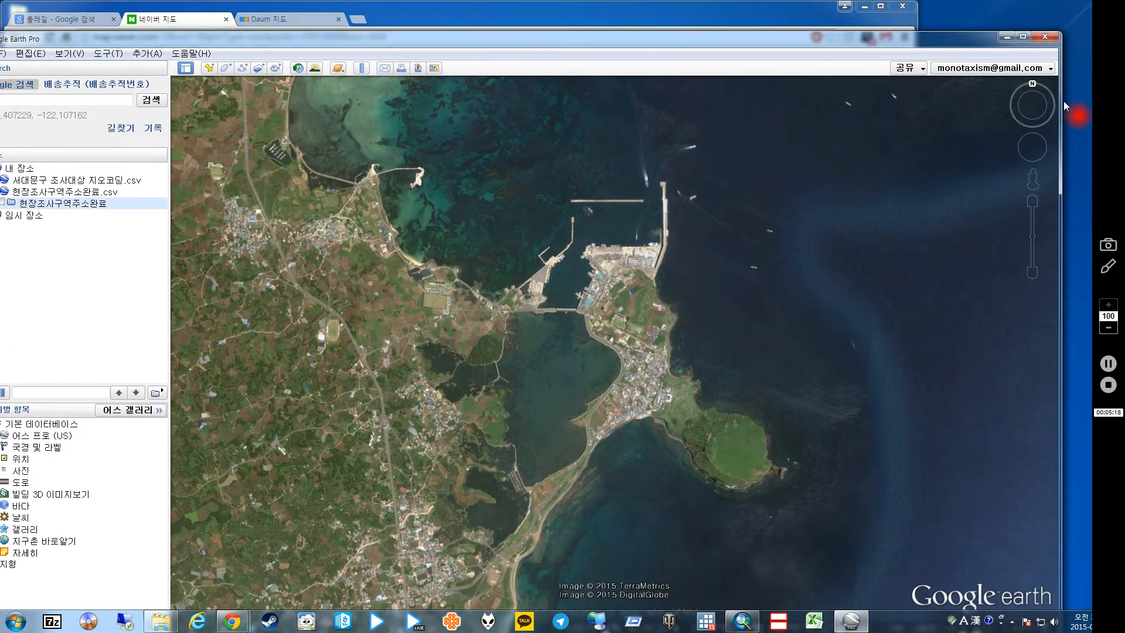
pyautogui.moveTo(1061, 100); pyautogui.dragTo(496, 93)
pyautogui.moveTo(285, 42); pyautogui.dragTo(883, 14)
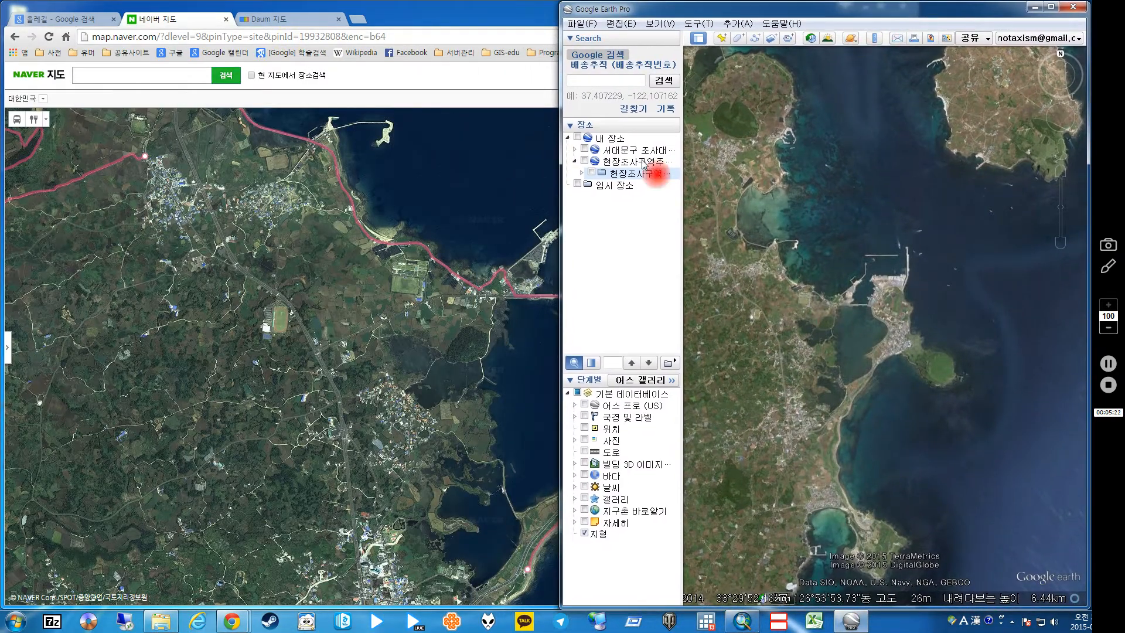
pyautogui.click(460, 42)
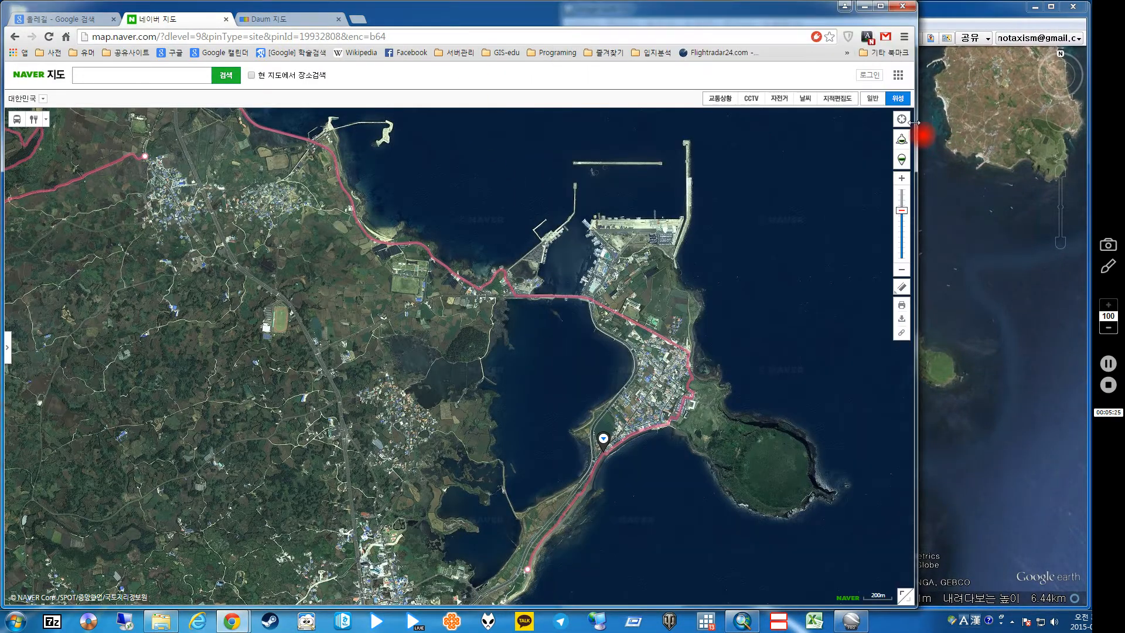
pyautogui.moveTo(916, 122); pyautogui.dragTo(552, 144)
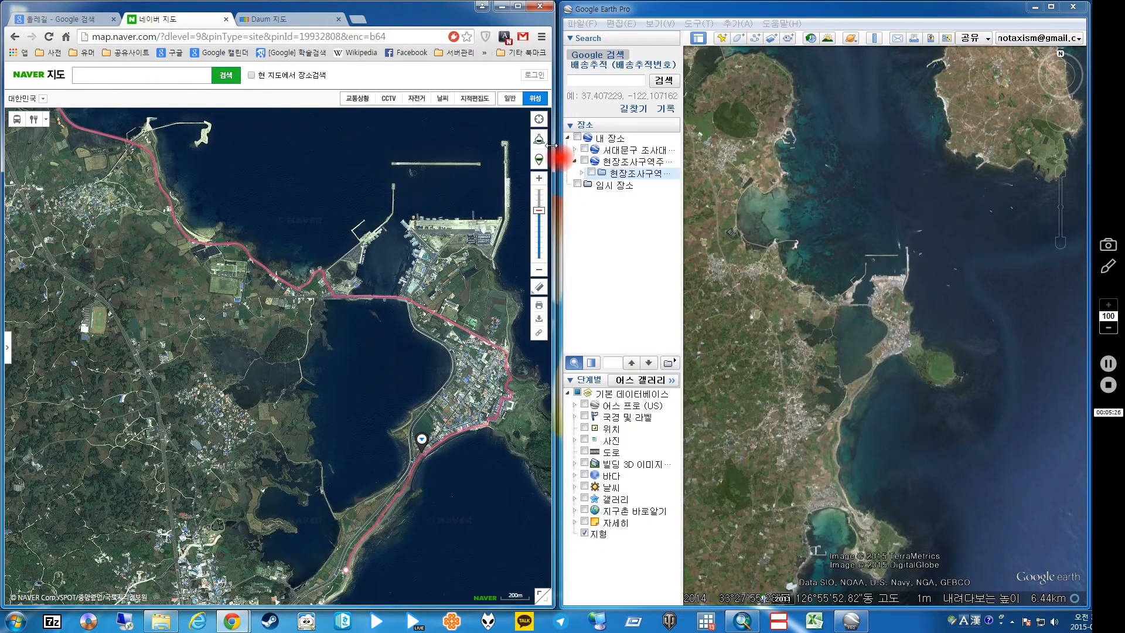
# - Bring the same coastal road stretch around the marked course 1 point into close view in both Naver map and Google Earth Pro
pyautogui.moveTo(438, 402); pyautogui.dragTo(425, 191)
pyautogui.scroll(3, 360, 366)
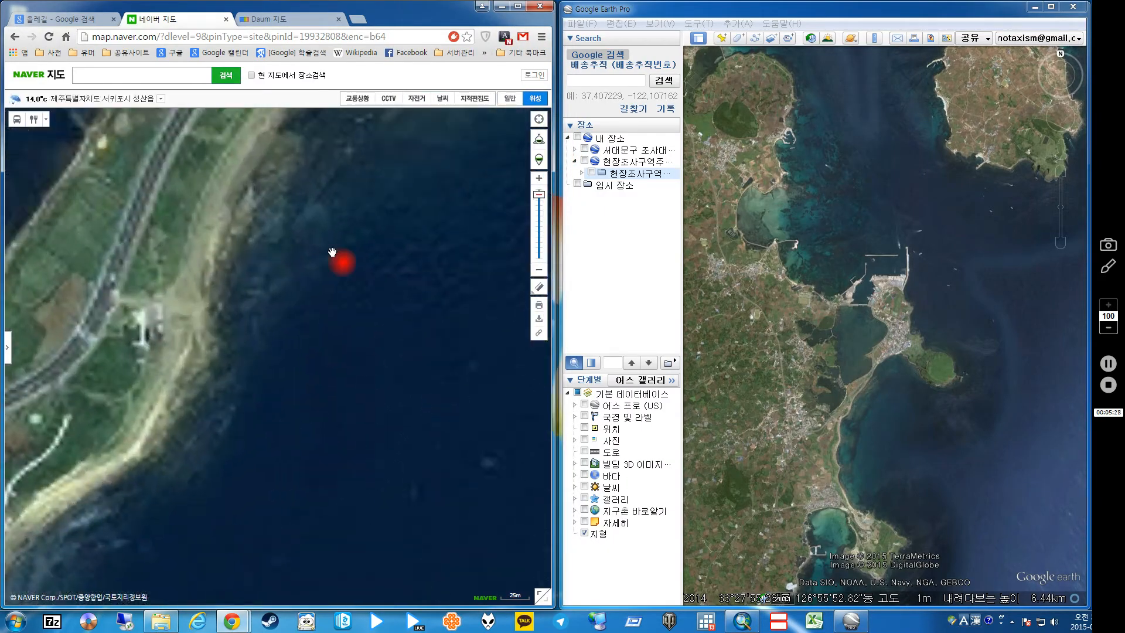
pyautogui.moveTo(332, 248); pyautogui.dragTo(404, 402)
pyautogui.doubleClick(912, 410)
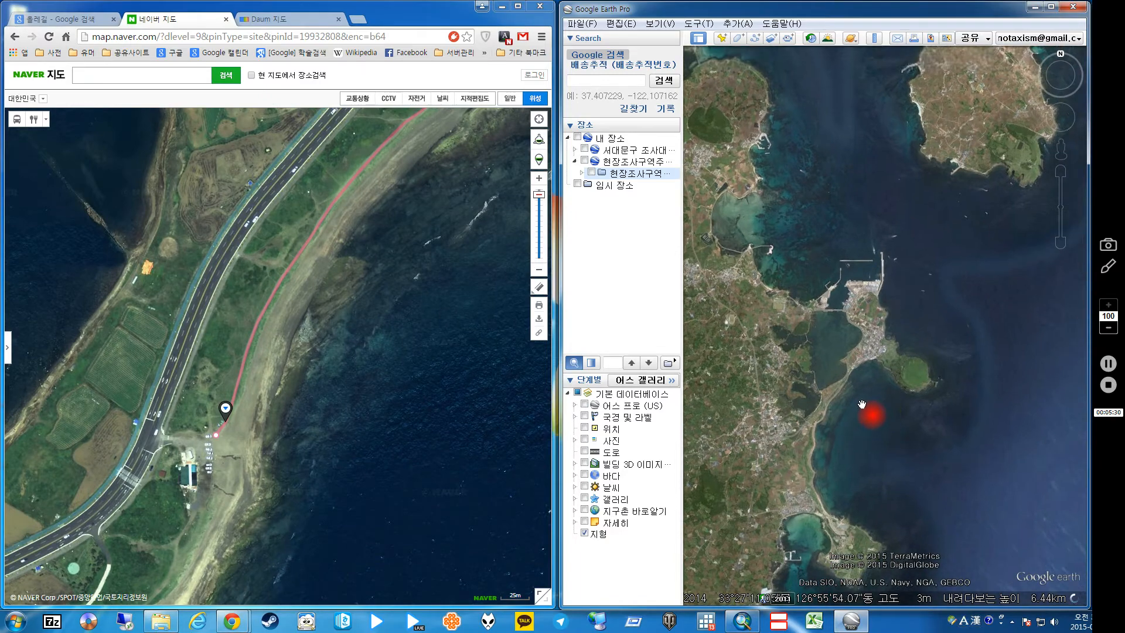
pyautogui.scroll(5, 862, 405)
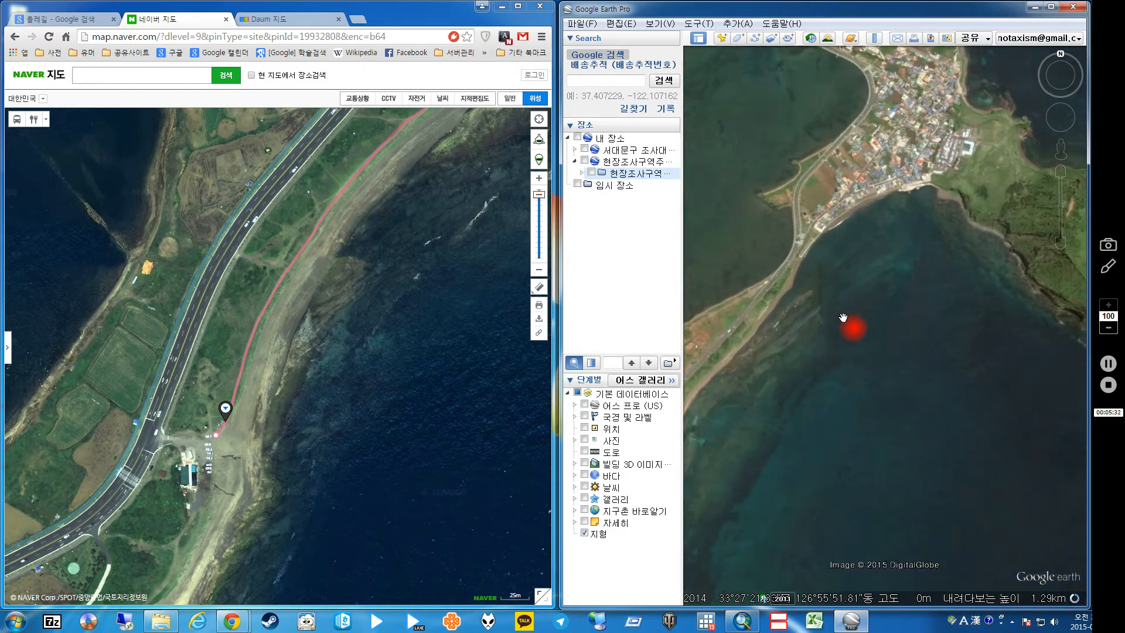
pyautogui.moveTo(843, 318); pyautogui.dragTo(968, 333)
pyautogui.scroll(3, 859, 466)
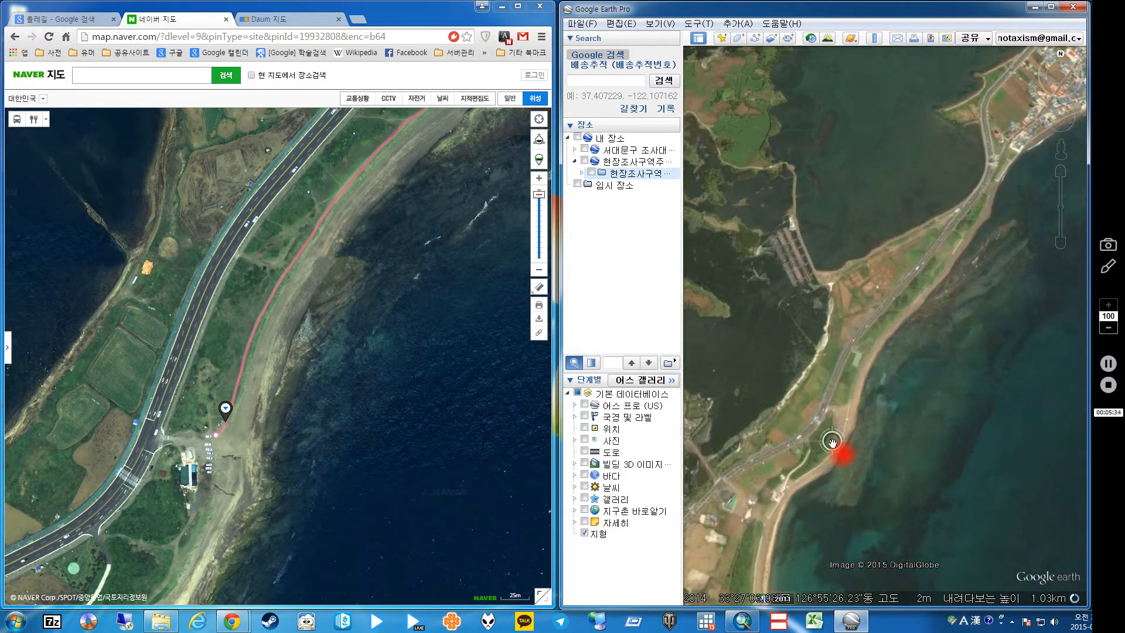
pyautogui.moveTo(844, 417); pyautogui.dragTo(856, 335, button='middle')
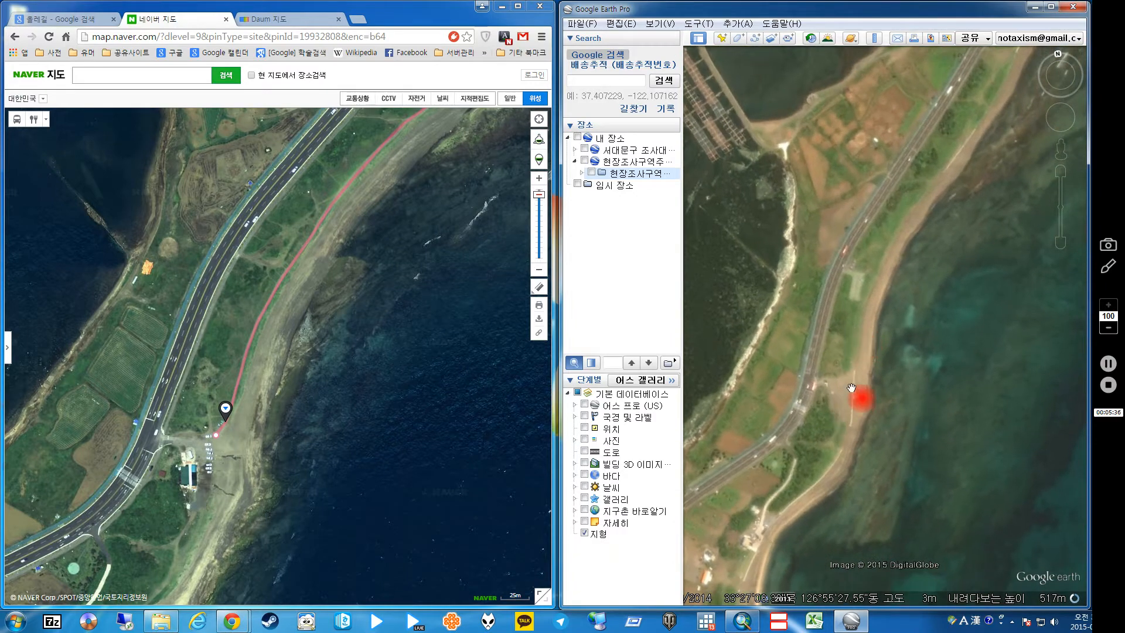
pyautogui.scroll(2, 851, 388)
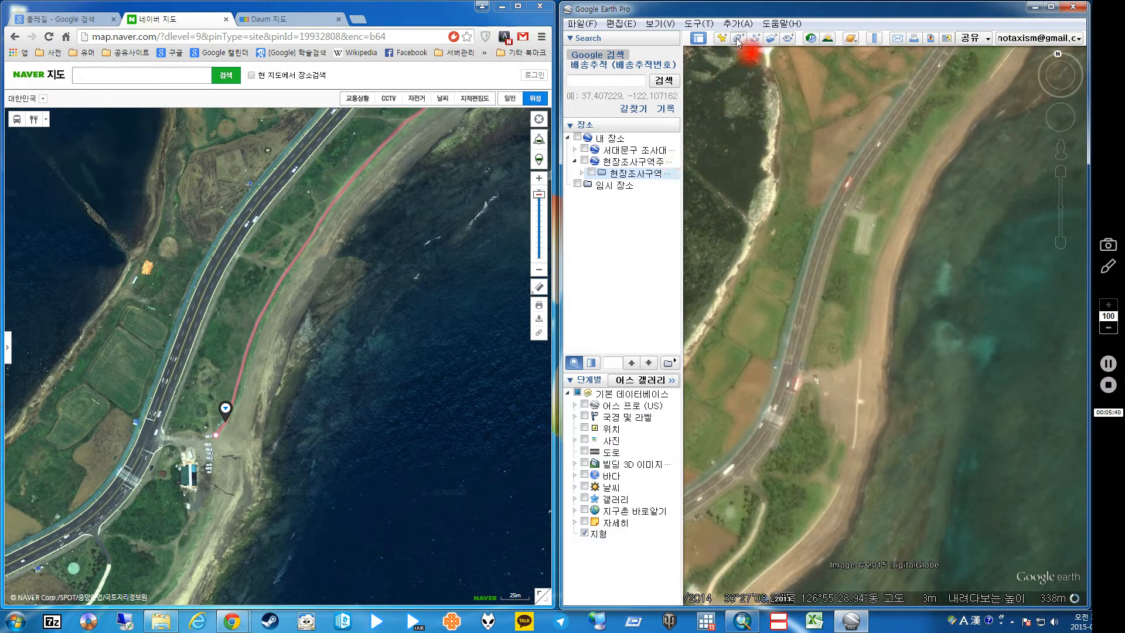
# - Try tracing a new path along the beach beside the coastal road to match the Naver trail line, and discard it
pyautogui.click(757, 38)
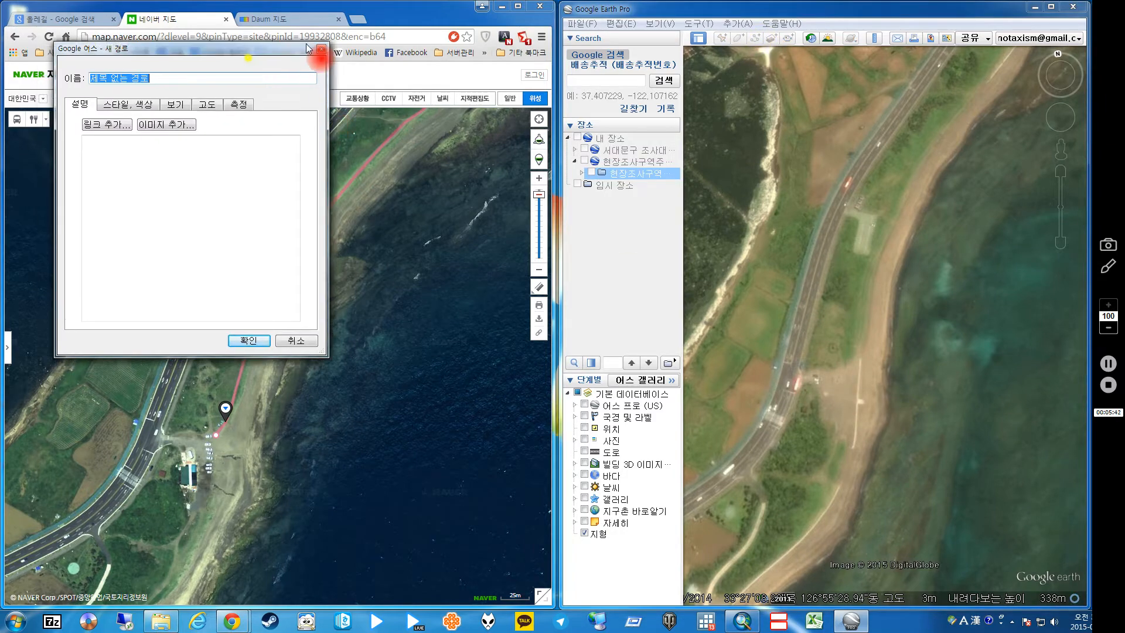
pyautogui.moveTo(258, 54); pyautogui.dragTo(556, 291)
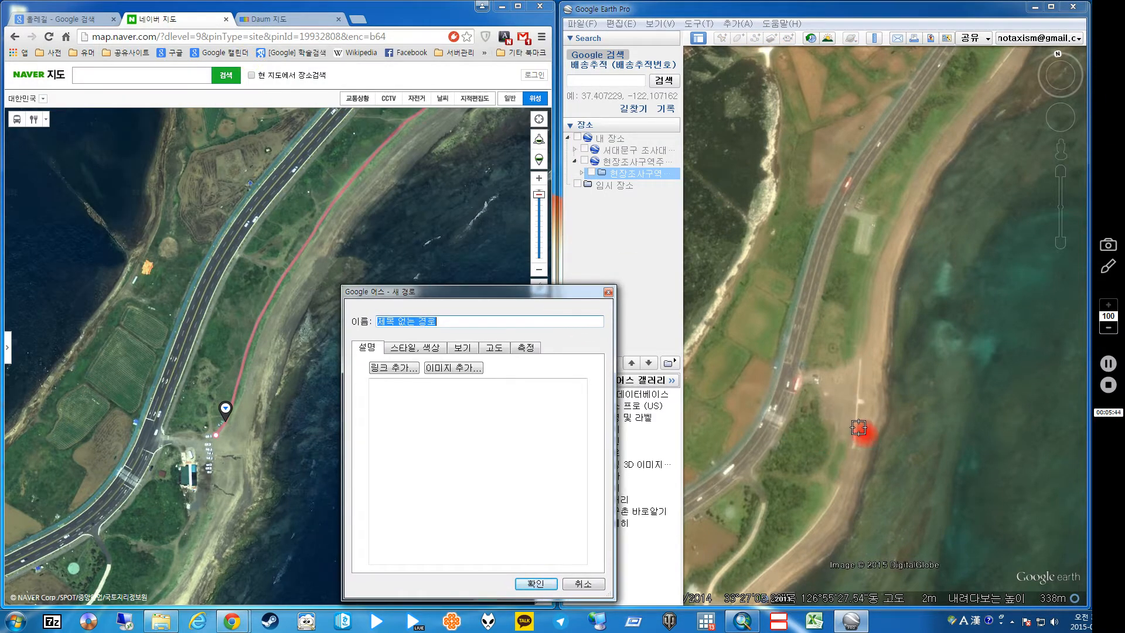
pyautogui.click(846, 375)
pyautogui.click(866, 351)
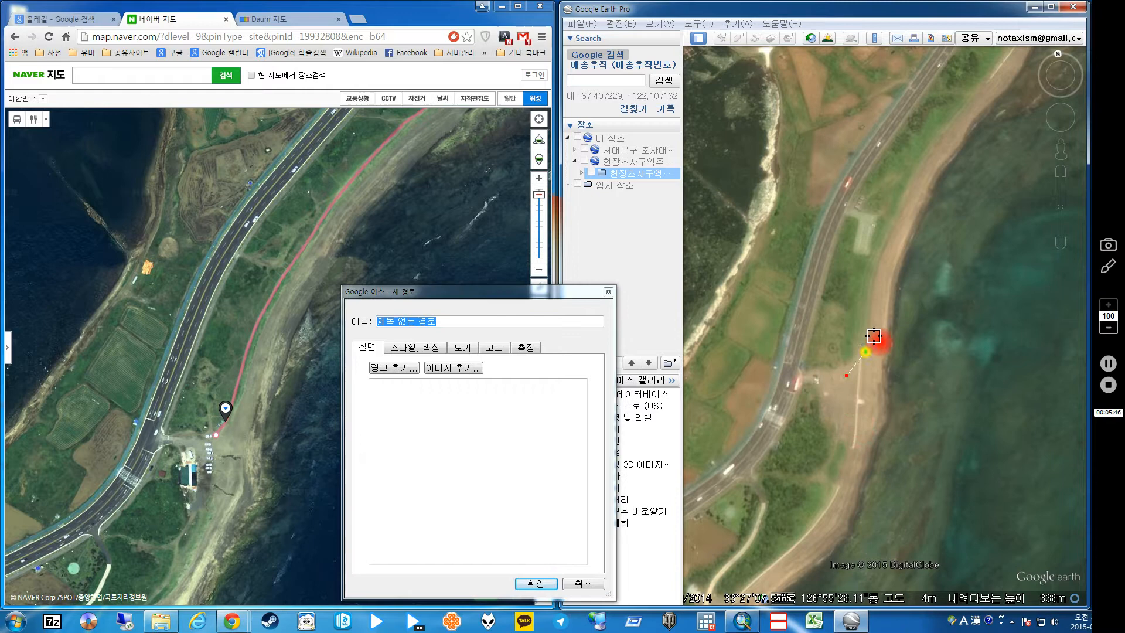
pyautogui.click(872, 305)
pyautogui.click(876, 255)
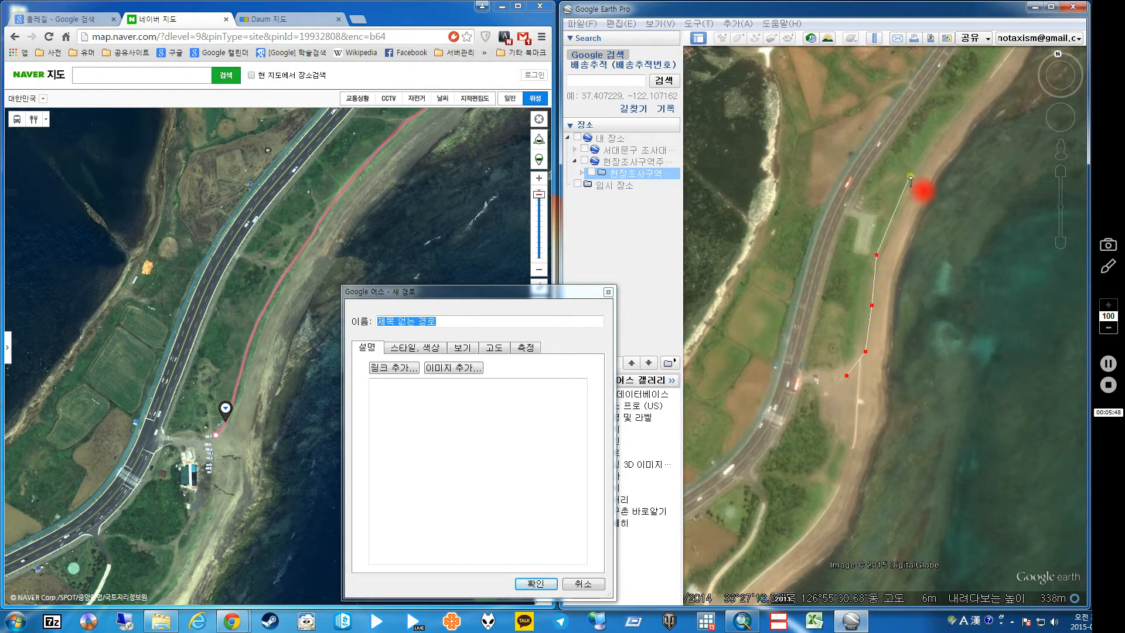
pyautogui.click(910, 176)
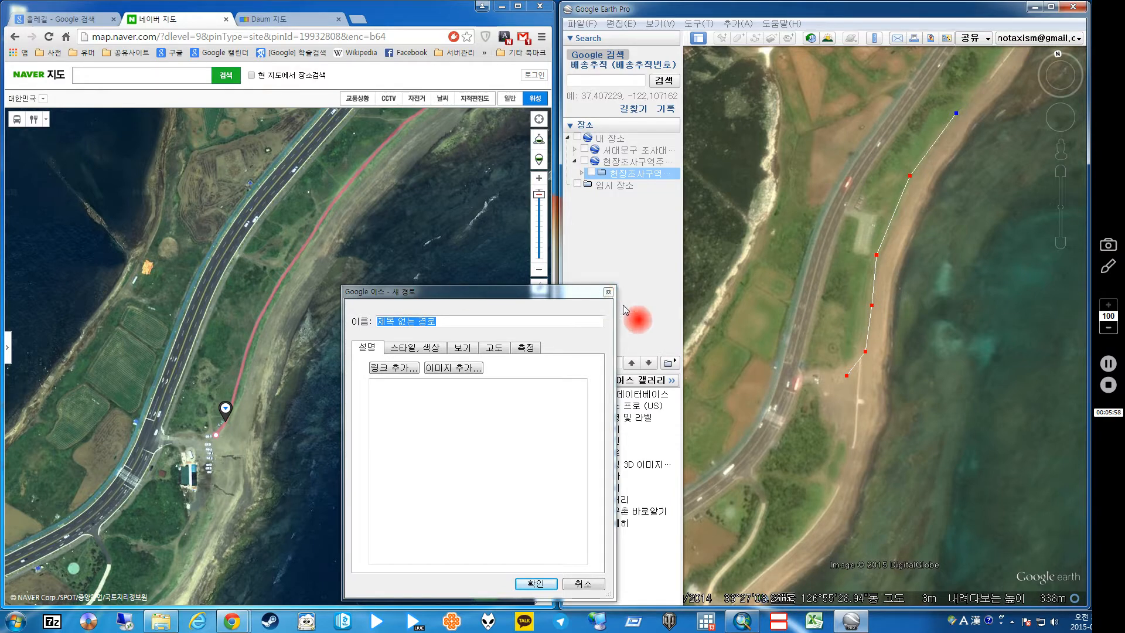
pyautogui.click(608, 292)
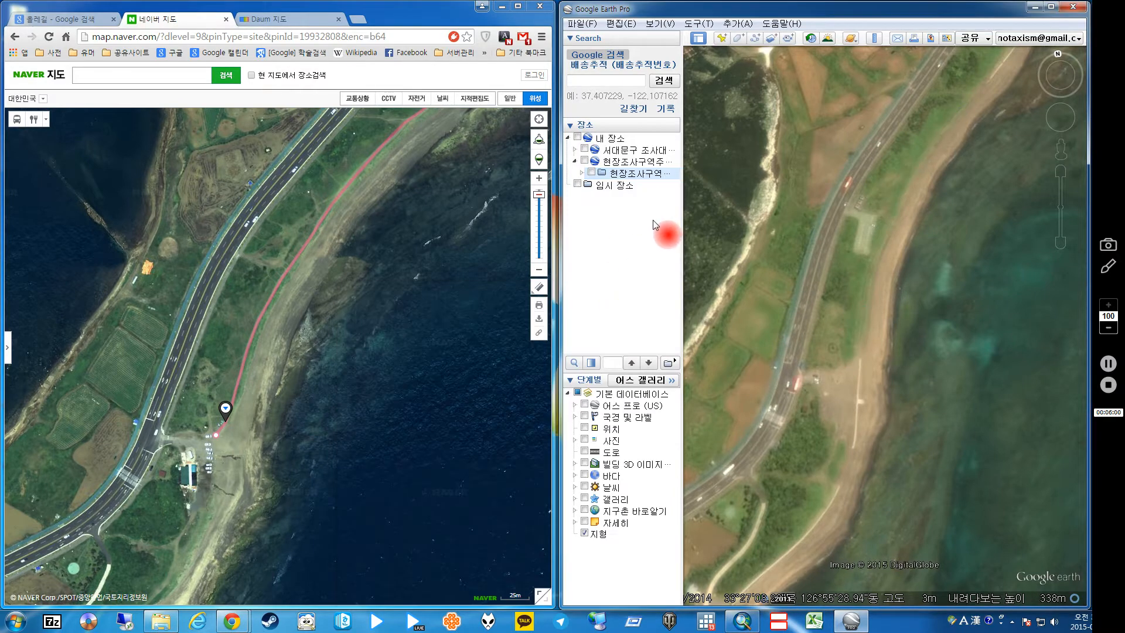
pyautogui.moveTo(835, 274); pyautogui.dragTo(819, 299)
pyautogui.scroll(-2, 811, 316)
pyautogui.click(579, 23)
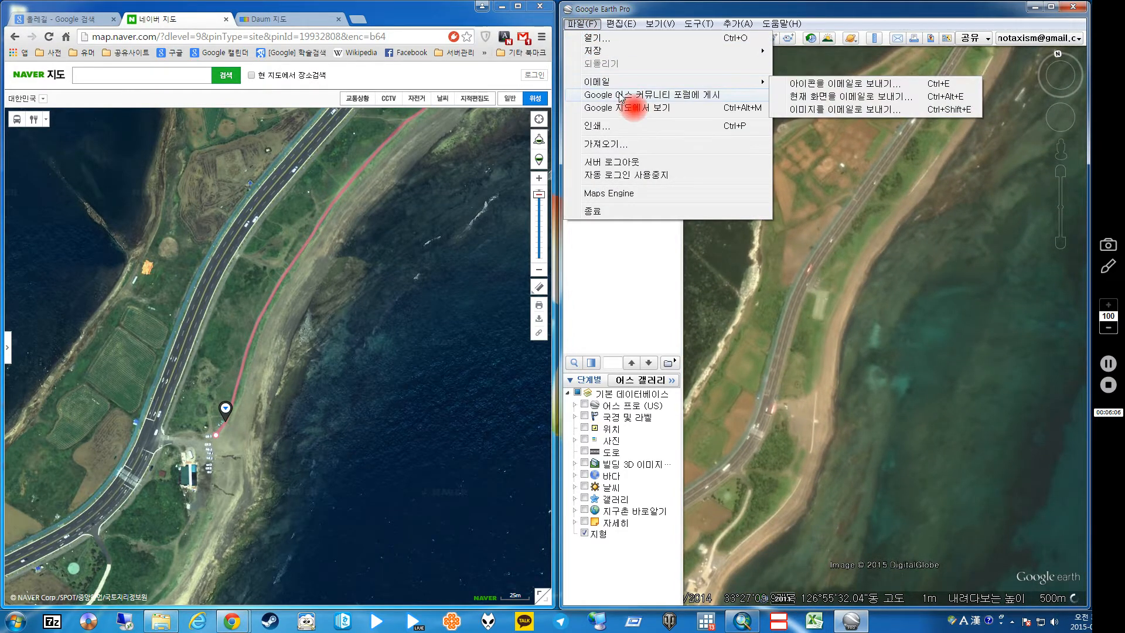
pyautogui.click(625, 10)
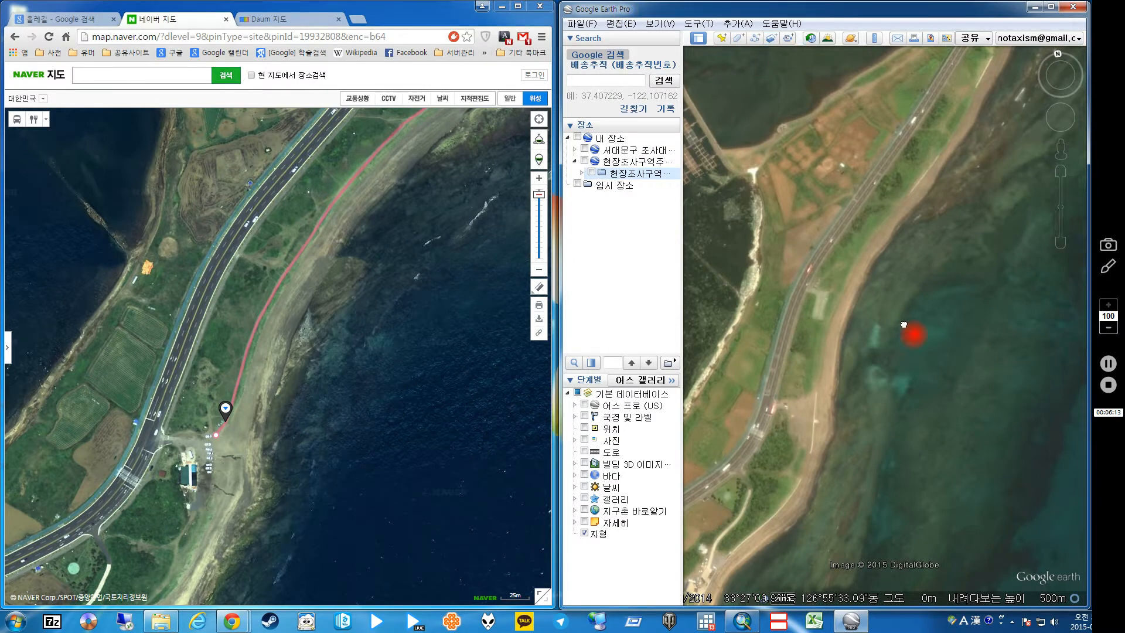
# - Widen Google Earth Pro across the screen and start a new image overlay over the harbour town with the view facing north
pyautogui.click(1059, 75)
pyautogui.moveTo(785, 293); pyautogui.dragTo(820, 318)
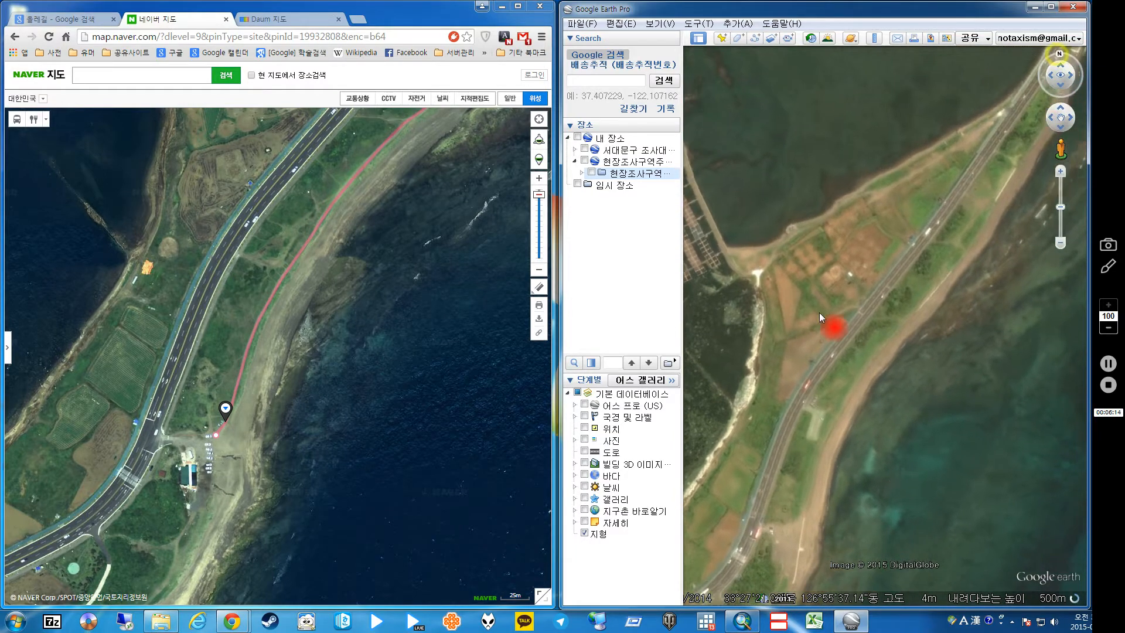
pyautogui.moveTo(820, 318)
pyautogui.mouseDown(button='right')
pyautogui.moveTo(840, 387)
pyautogui.moveTo(840, 264)
pyautogui.moveTo(856, 322)
pyautogui.mouseUp(button='right')
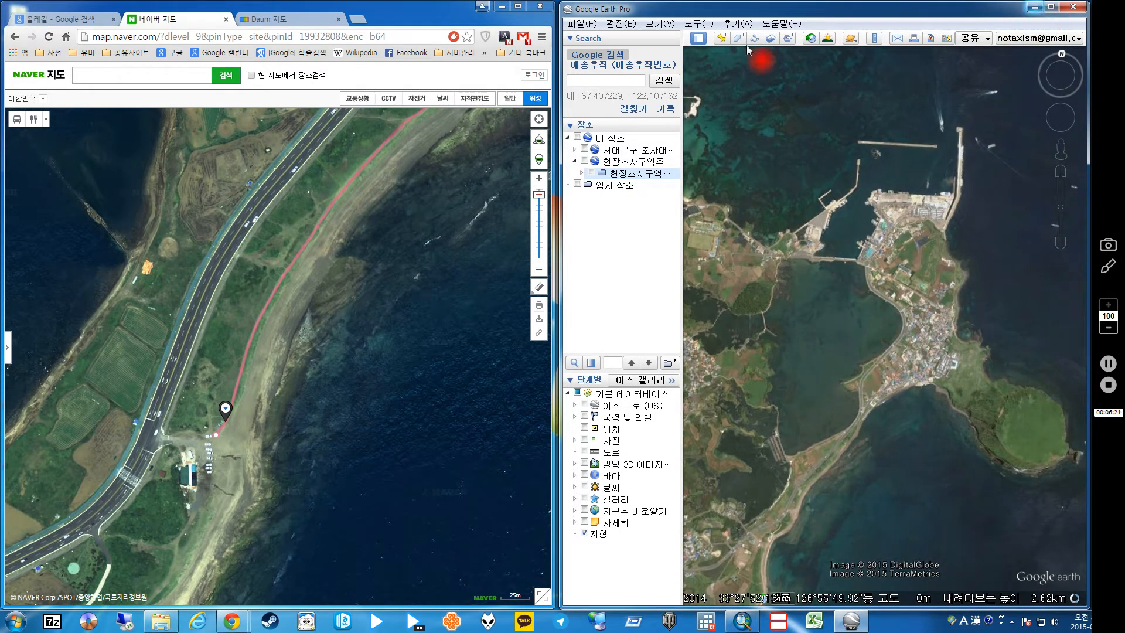
pyautogui.moveTo(561, 48); pyautogui.dragTo(4, 52)
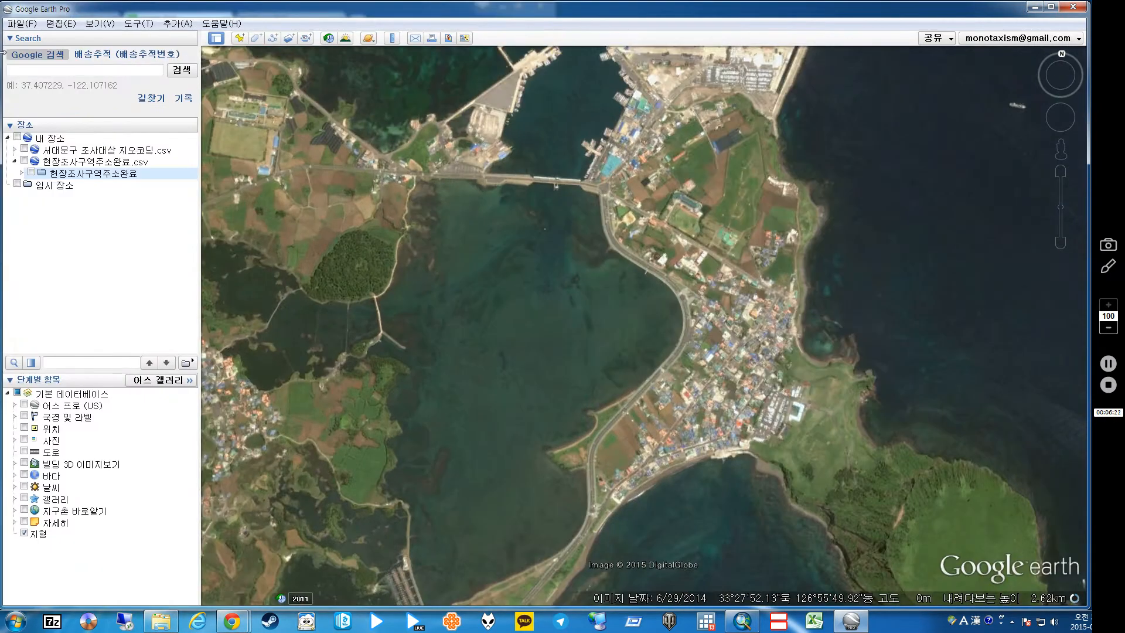
pyautogui.click(288, 38)
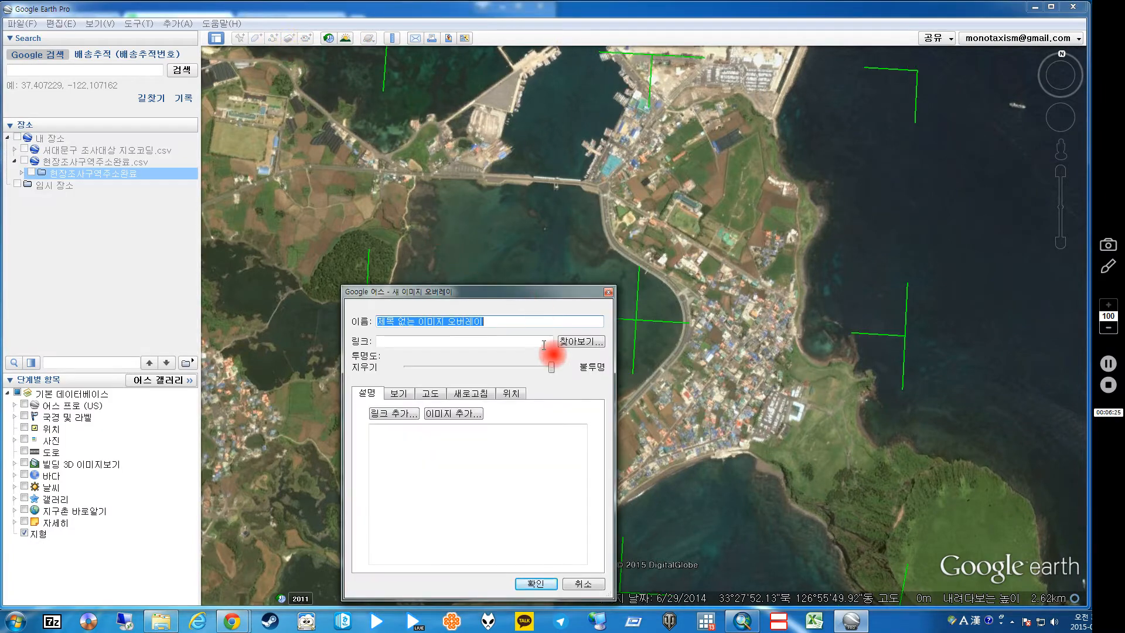
pyautogui.click(1062, 54)
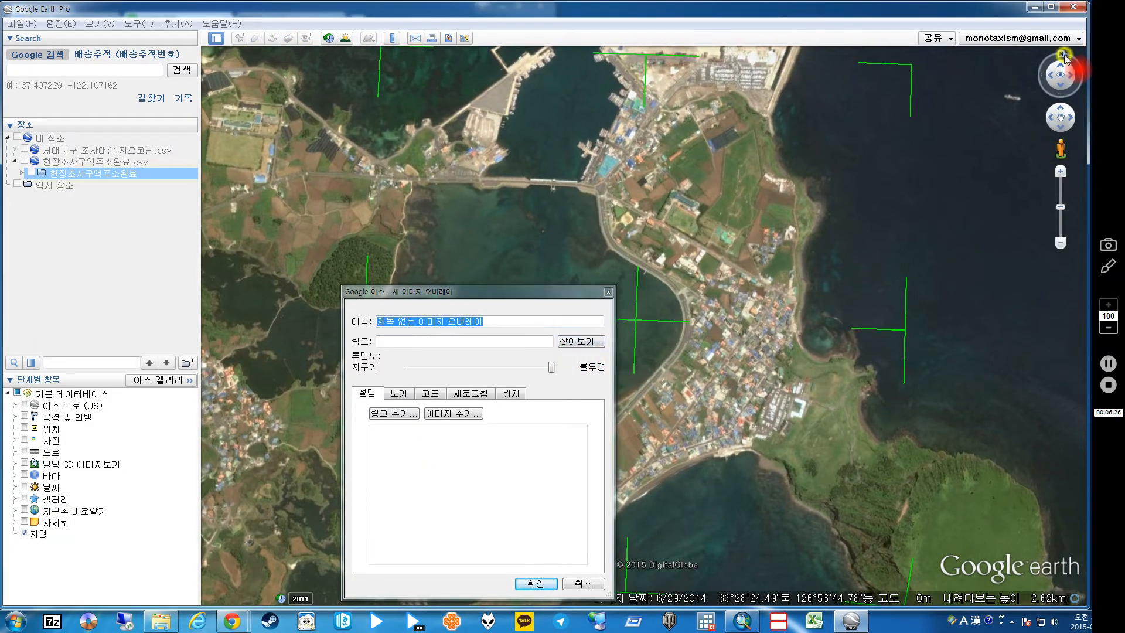
pyautogui.moveTo(476, 292); pyautogui.dragTo(345, 165)
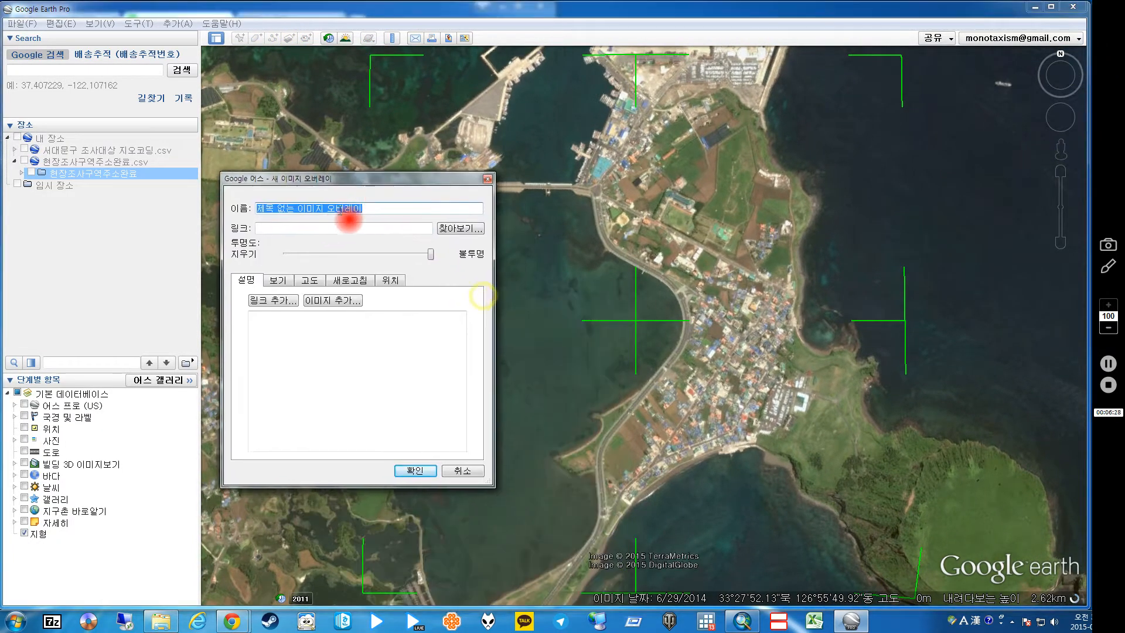
# - Name the new image overlay 제주올레길01_001
pyautogui.moveTo(384, 208); pyautogui.dragTo(115, 186)
pyautogui.write('asdfgh')
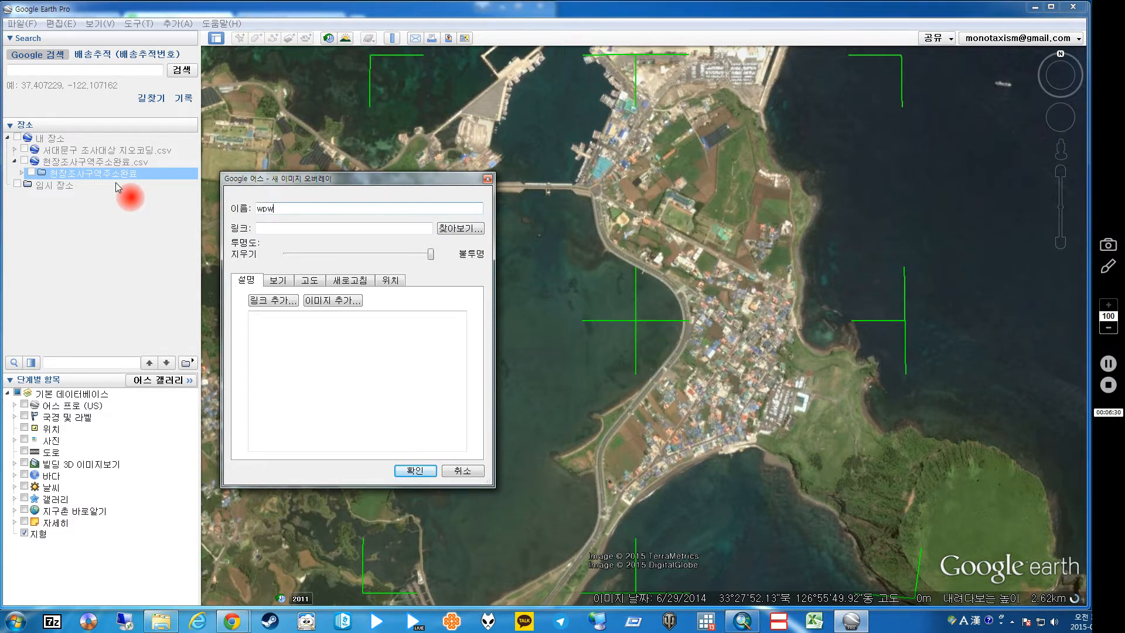
pyautogui.press('BackSpace')
pyautogui.press('BackSpace')
pyautogui.press('BackSpace')
pyautogui.press('BackSpace')
pyautogui.press('BackSpace')
pyautogui.press('BackSpace')
pyautogui.write('제주올레길01_001')
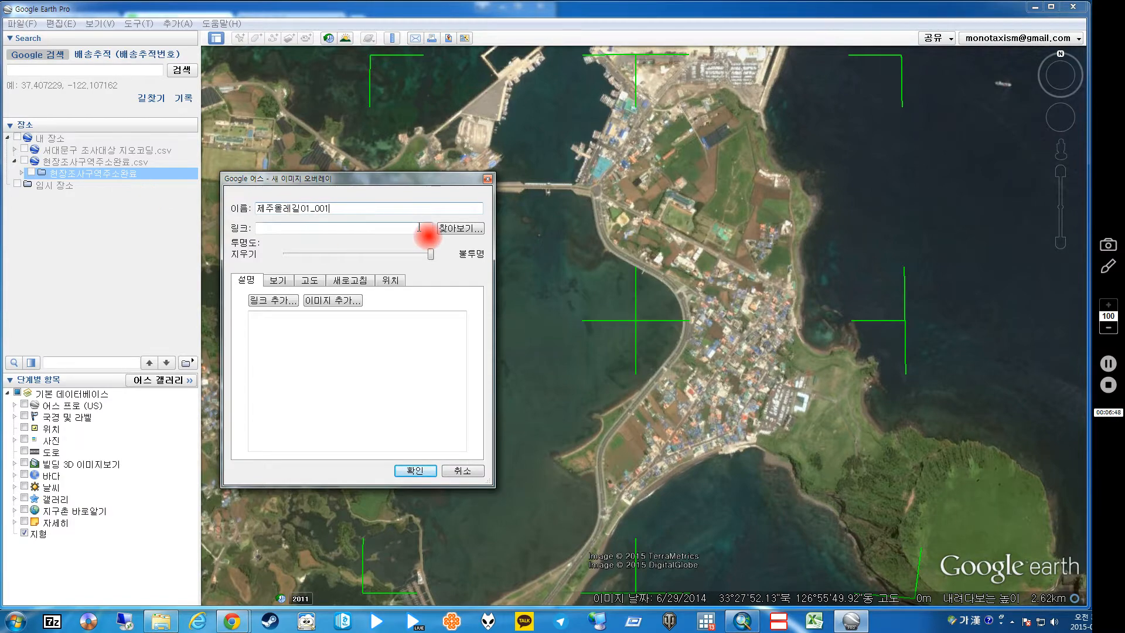
# - Search the picture and document libraries and drive D for the captured map image to link to the overlay
pyautogui.click(446, 228)
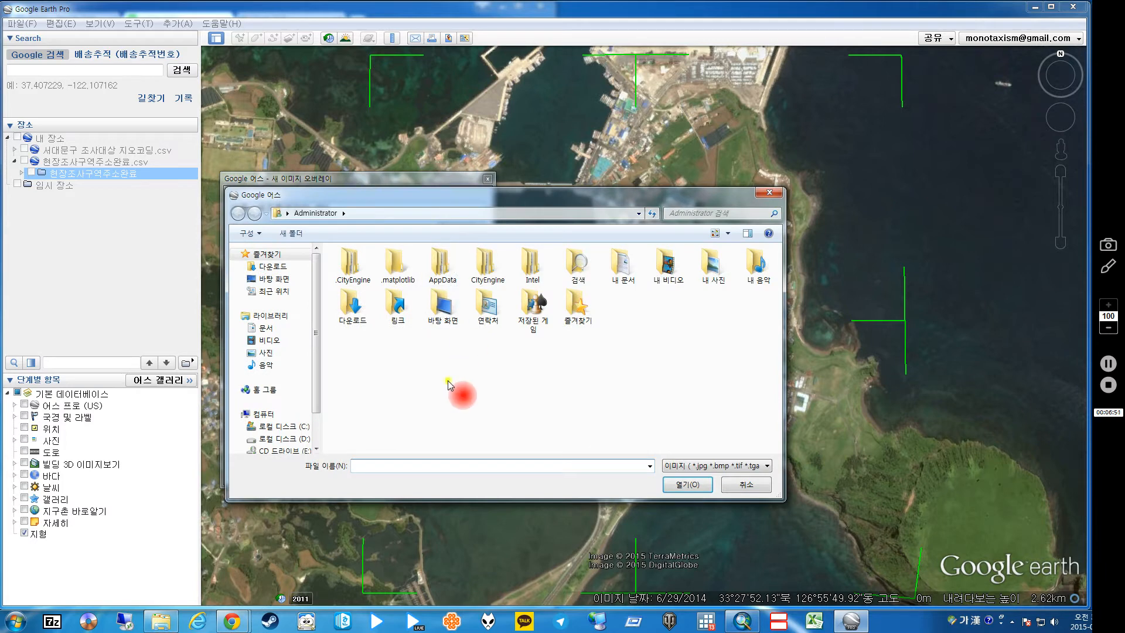
pyautogui.click(266, 352)
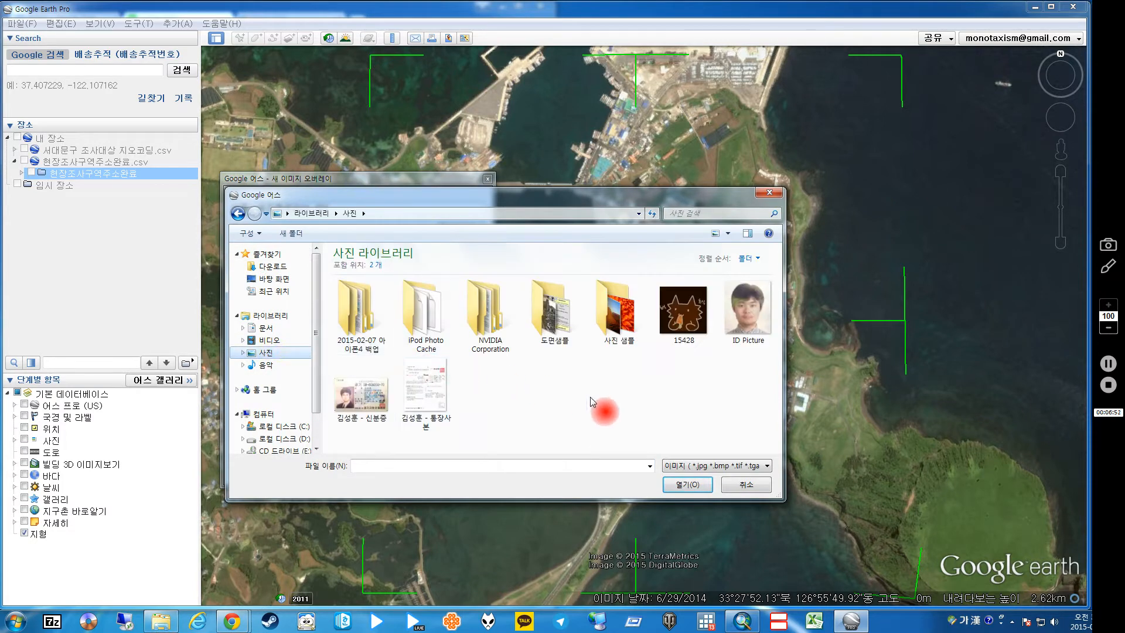
pyautogui.click(308, 437)
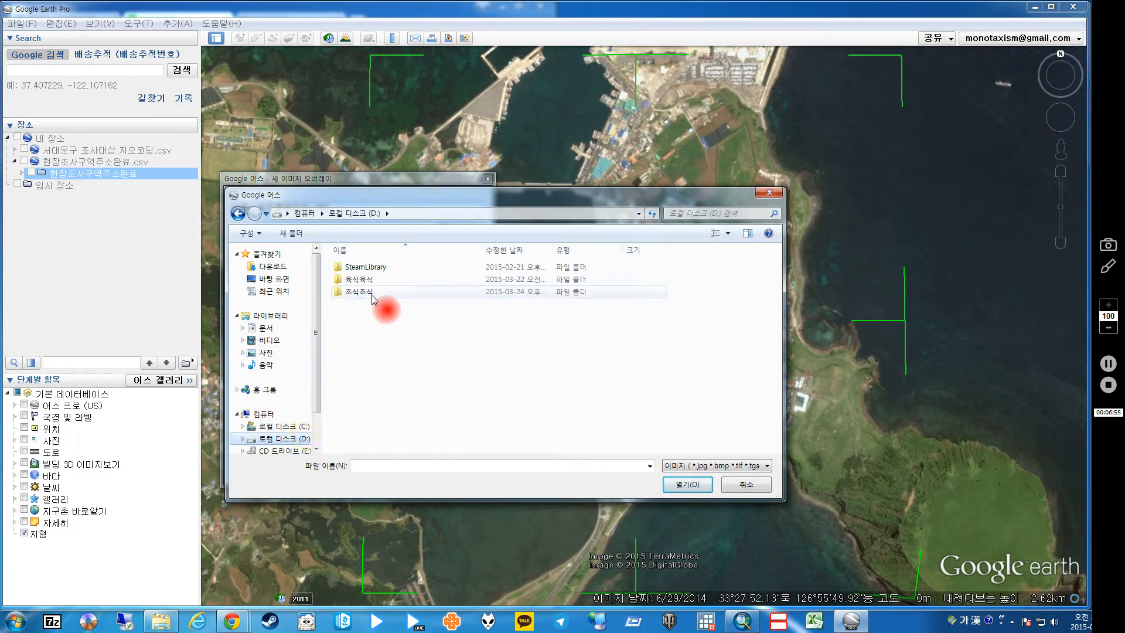
pyautogui.click(275, 327)
pyautogui.doubleClick(388, 436)
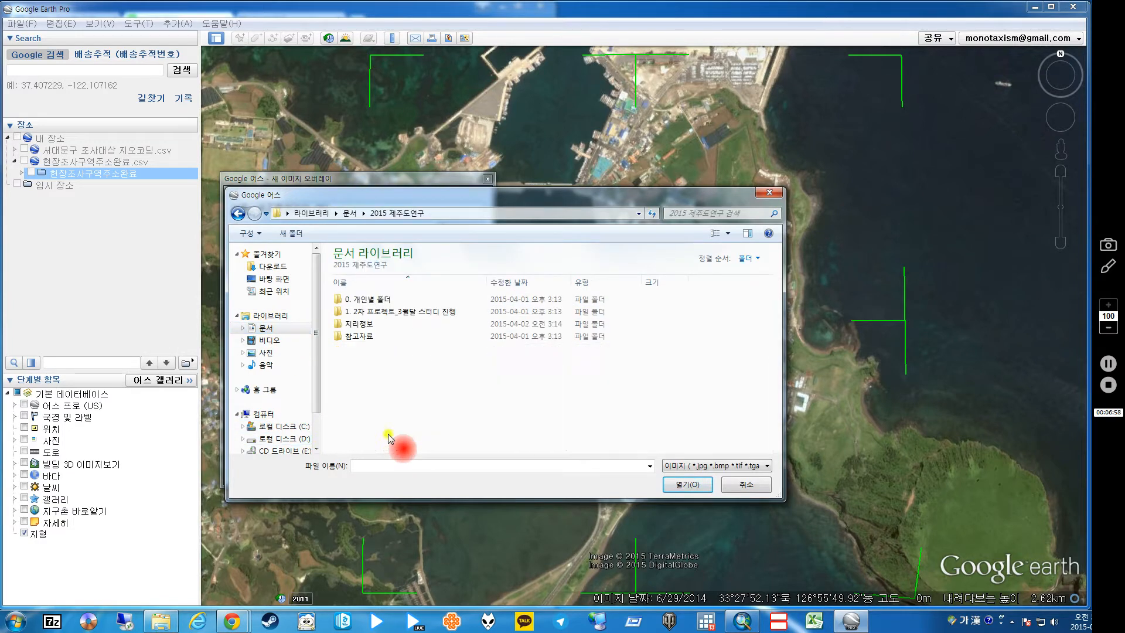
pyautogui.doubleClick(364, 324)
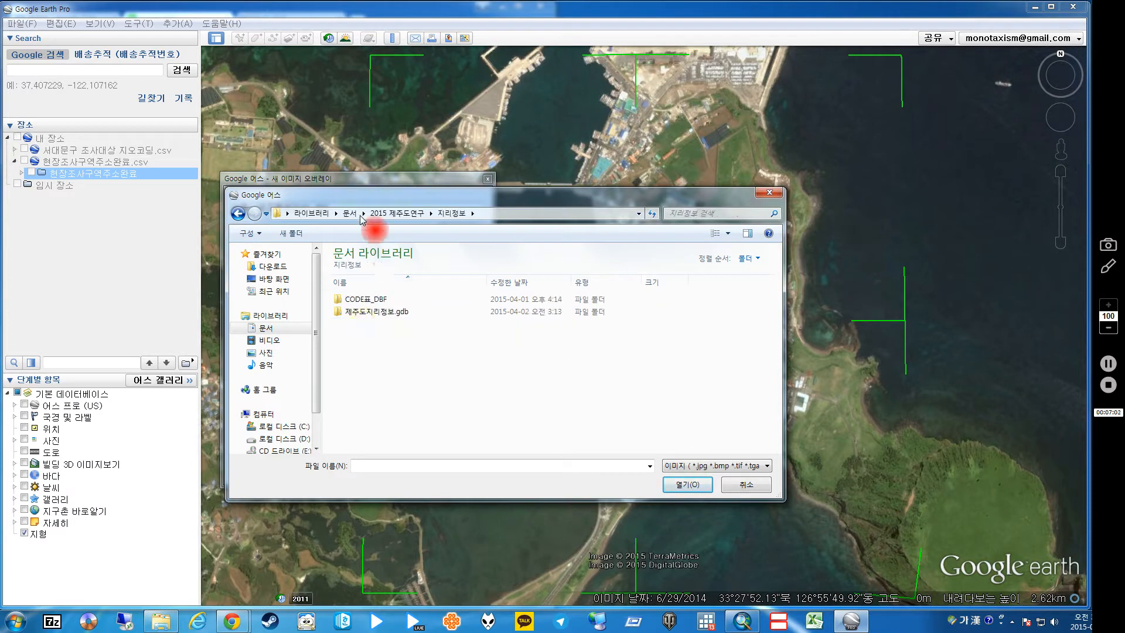
pyautogui.click(397, 213)
pyautogui.click(349, 213)
pyautogui.doubleClick(381, 347)
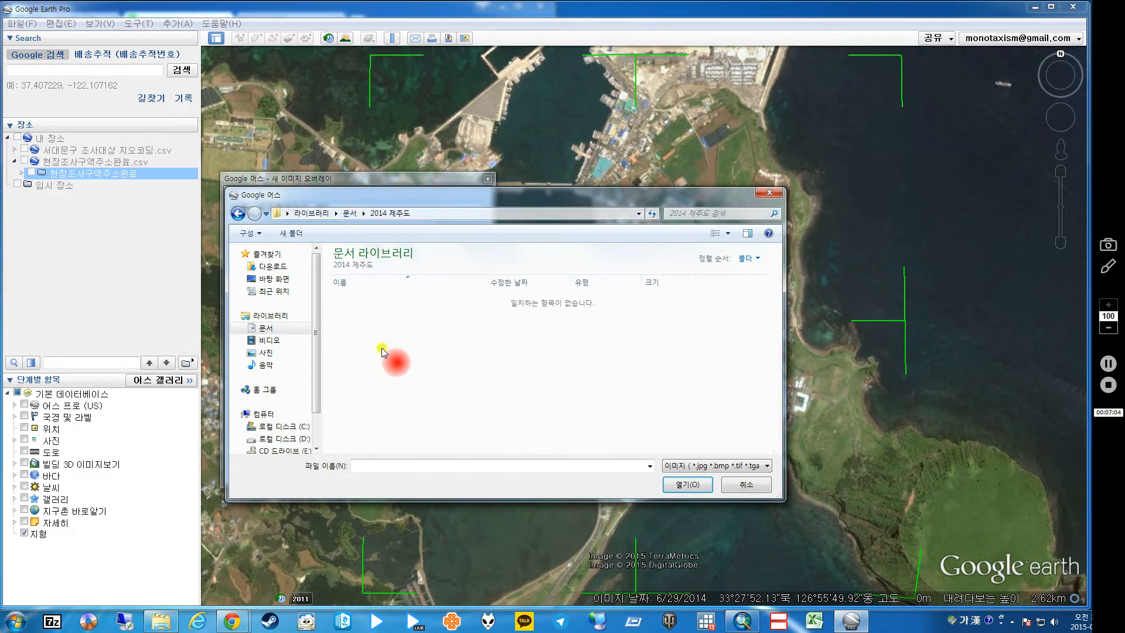
pyautogui.click(266, 353)
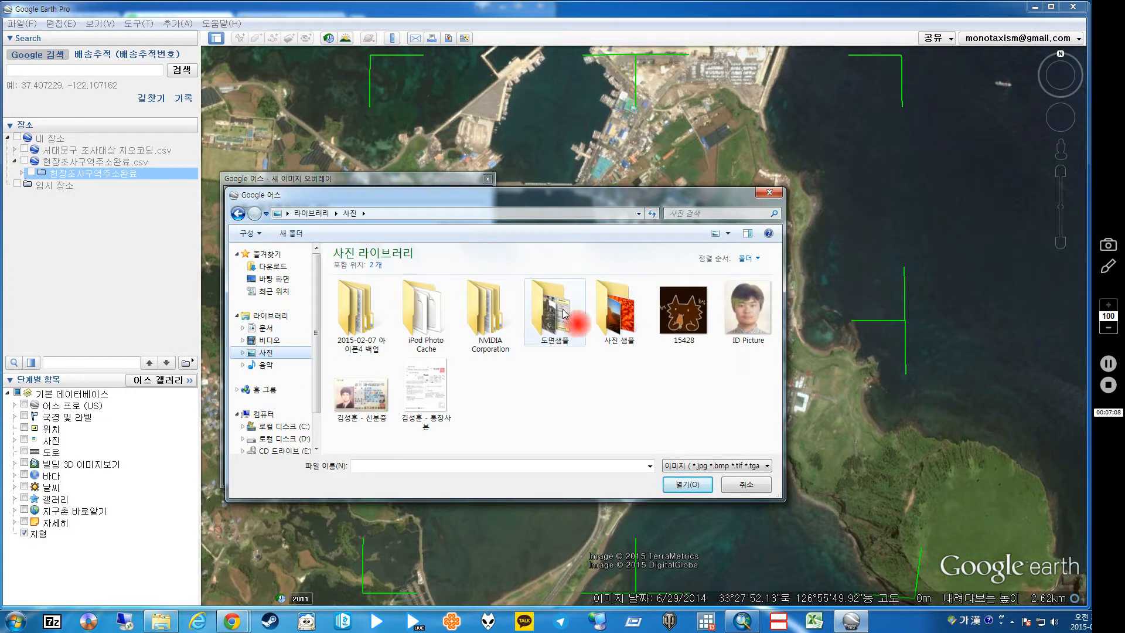
pyautogui.click(483, 326)
pyautogui.doubleClick(370, 313)
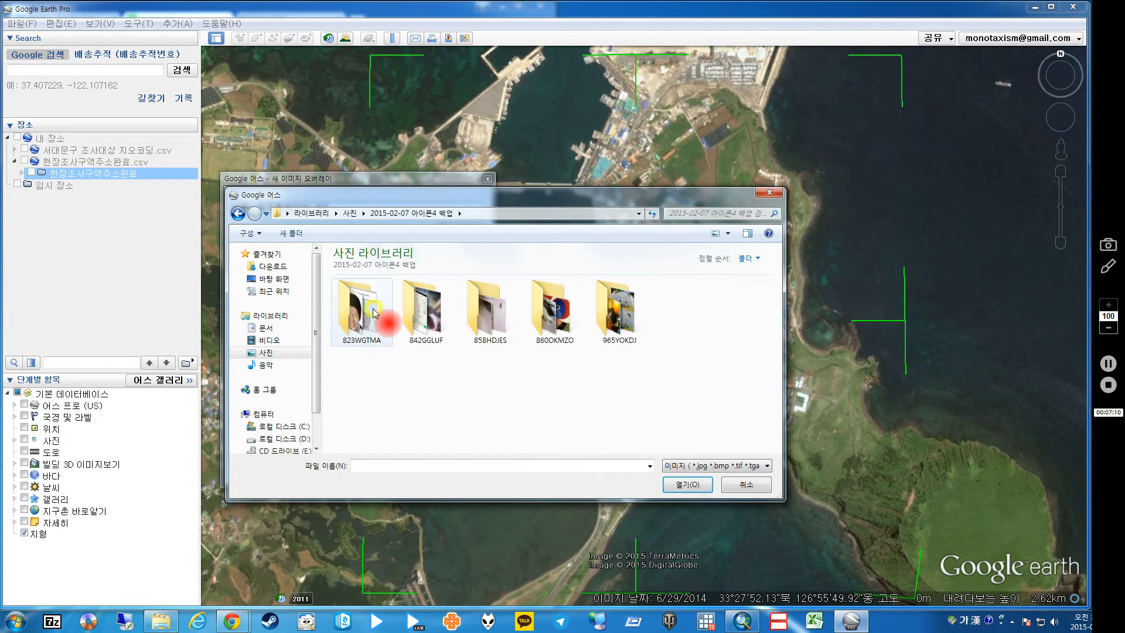
pyautogui.click(237, 213)
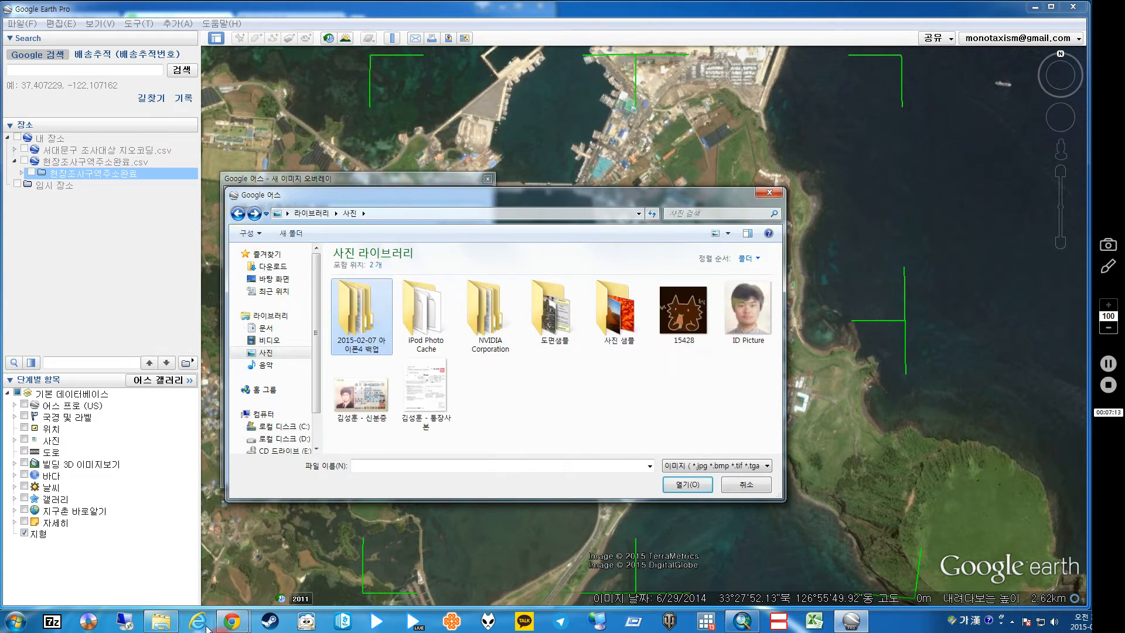
# - Take a throwaway screen snip to look up the folder where captures are saved, and discard the snip
pyautogui.click(16, 621)
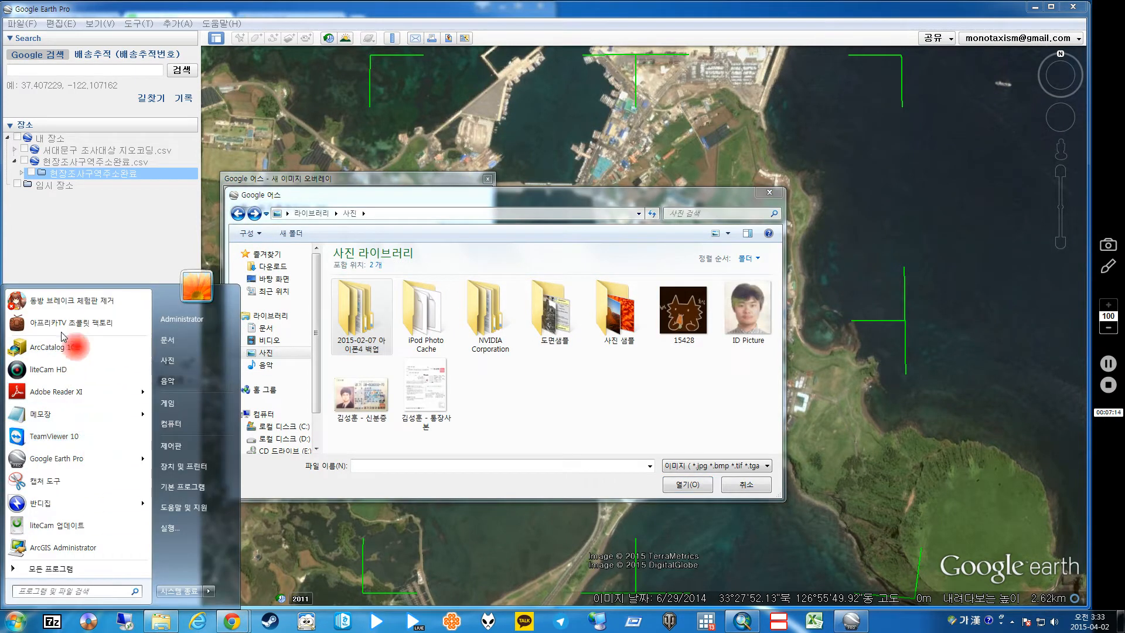
pyautogui.click(69, 489)
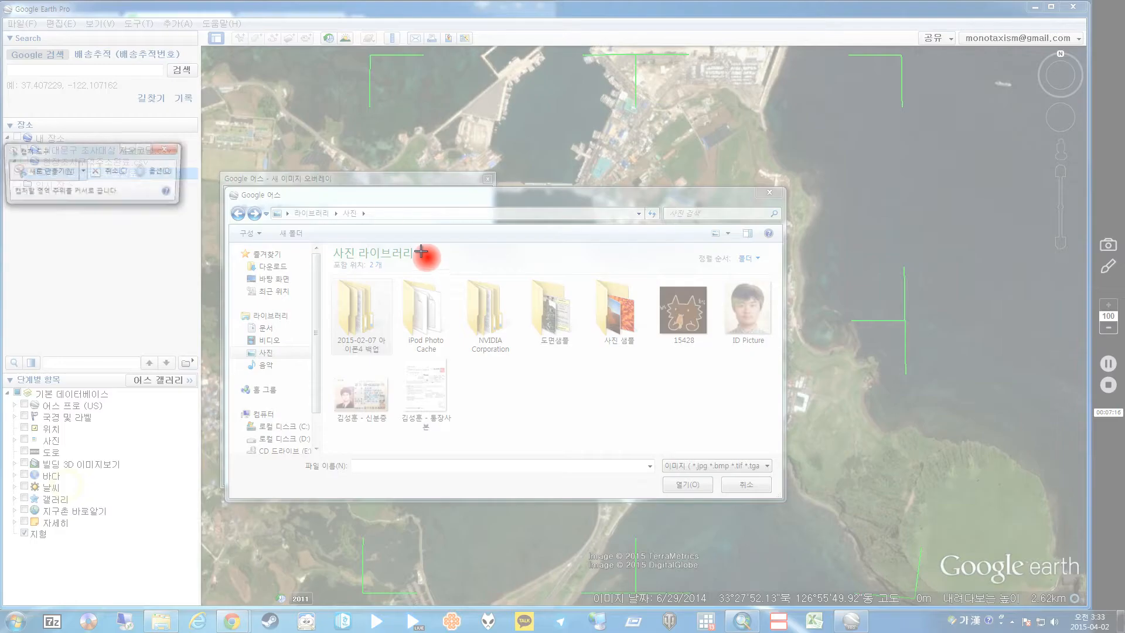
pyautogui.moveTo(316, 191); pyautogui.dragTo(434, 262)
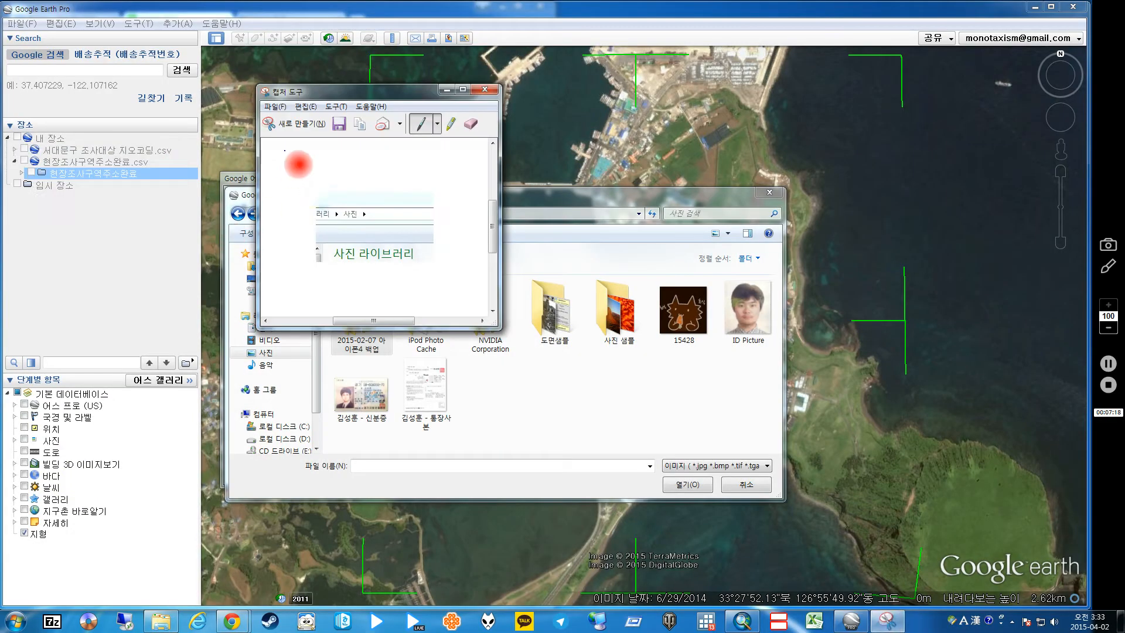
pyautogui.click(338, 124)
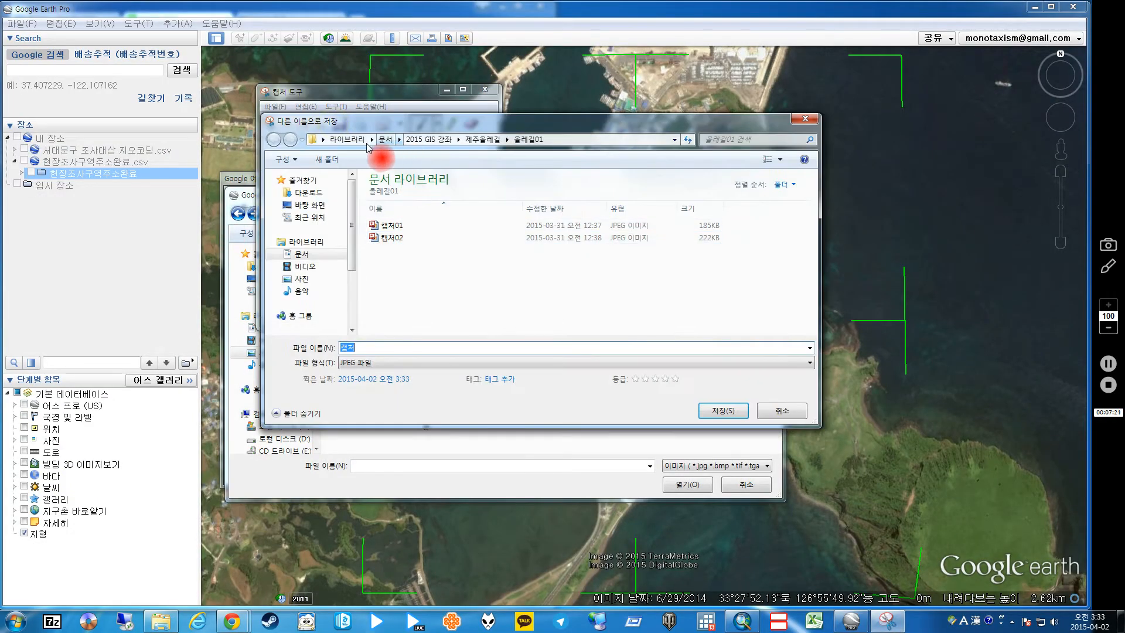
pyautogui.click(583, 141)
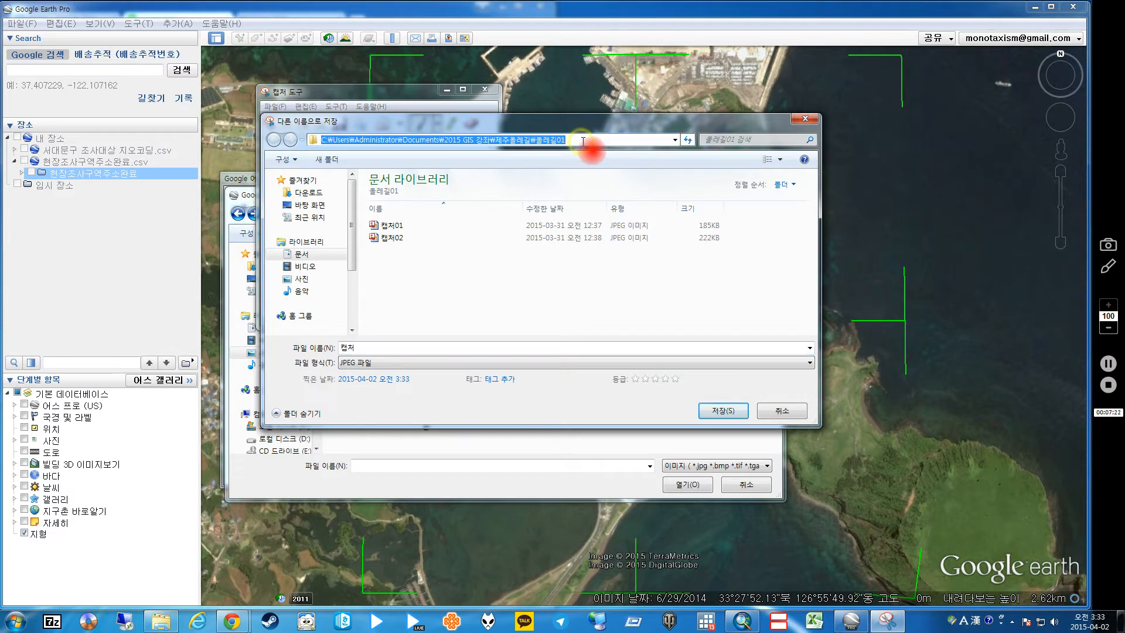
pyautogui.click(812, 117)
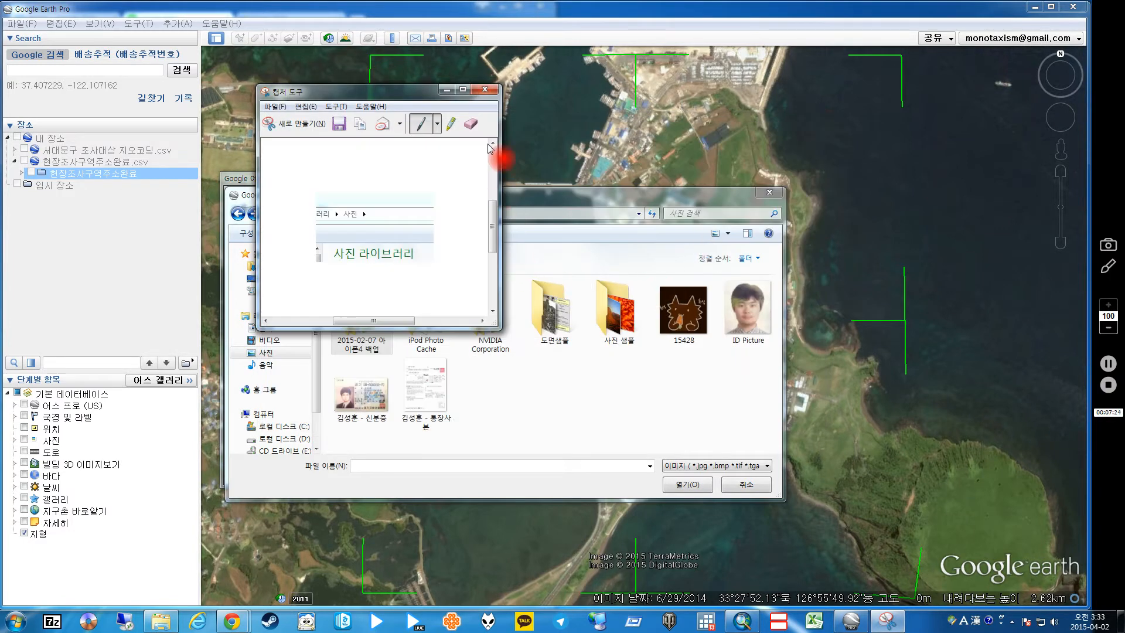
pyautogui.click(484, 90)
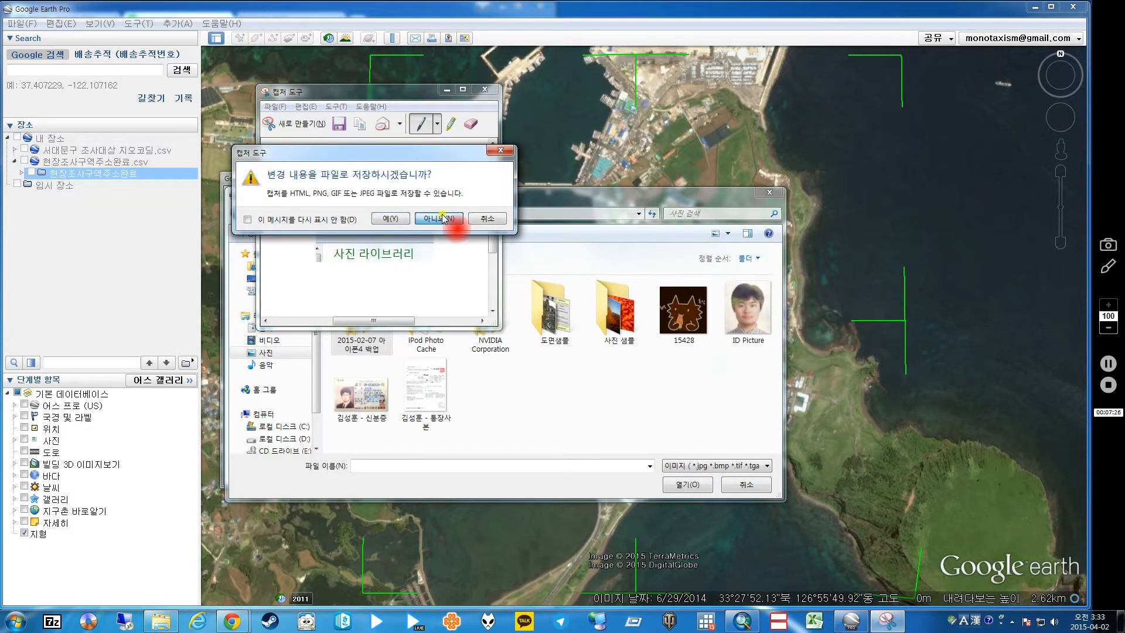
pyautogui.click(444, 219)
# - Link the overlay to the image 캡처01 from the documents library folder 2015 GIS 강좌/제주올레길/올레길01
pyautogui.click(448, 214)
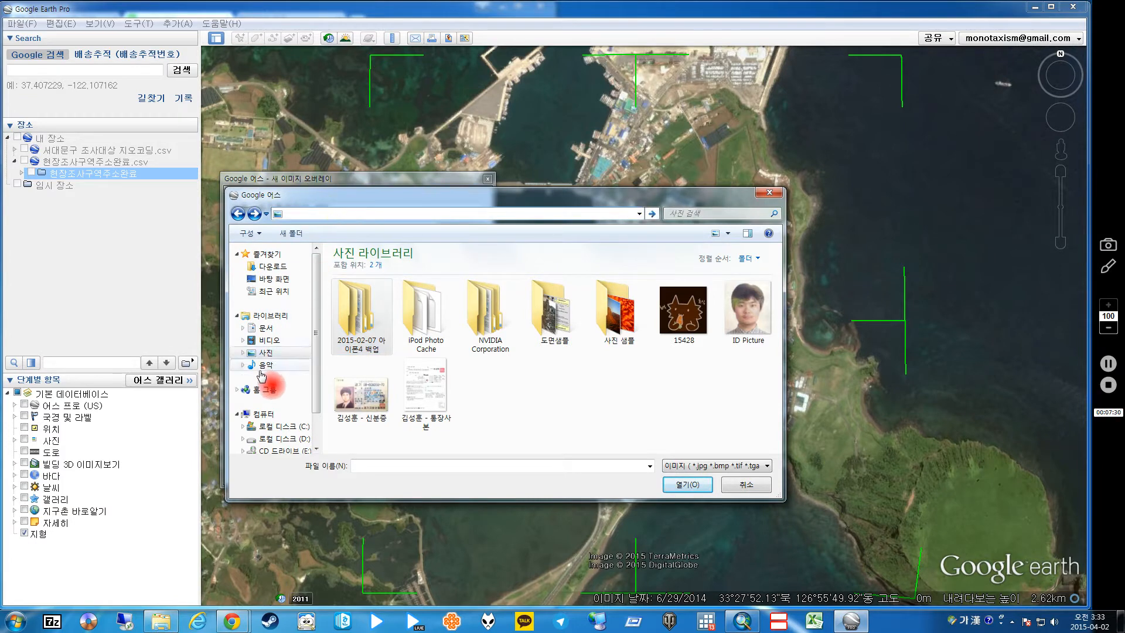
pyautogui.click(265, 328)
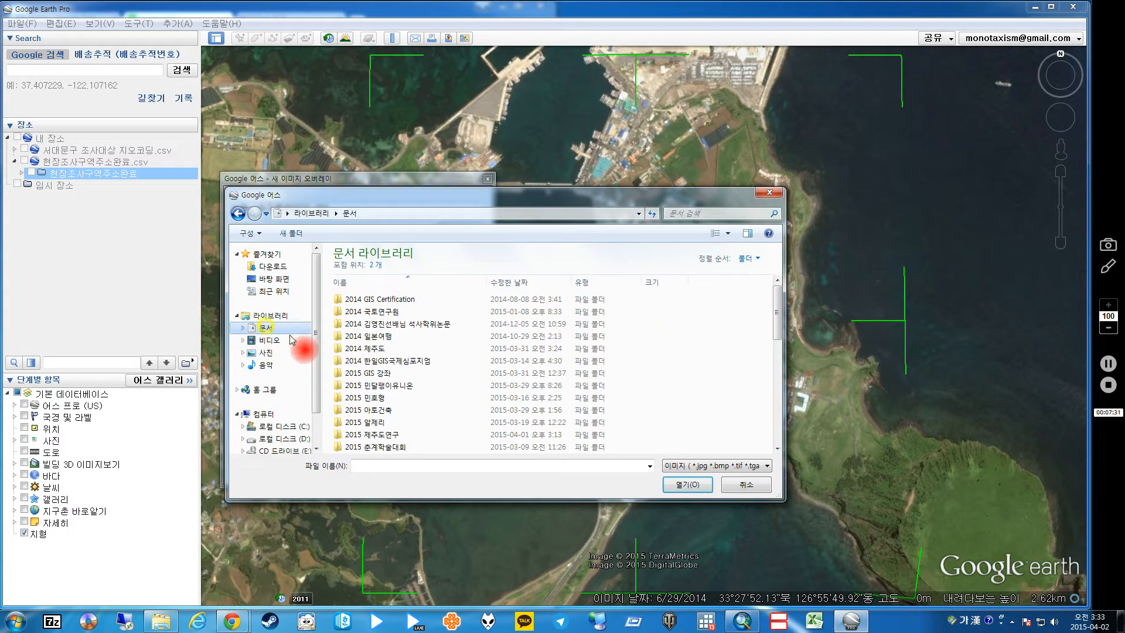
pyautogui.doubleClick(391, 375)
pyautogui.doubleClick(386, 313)
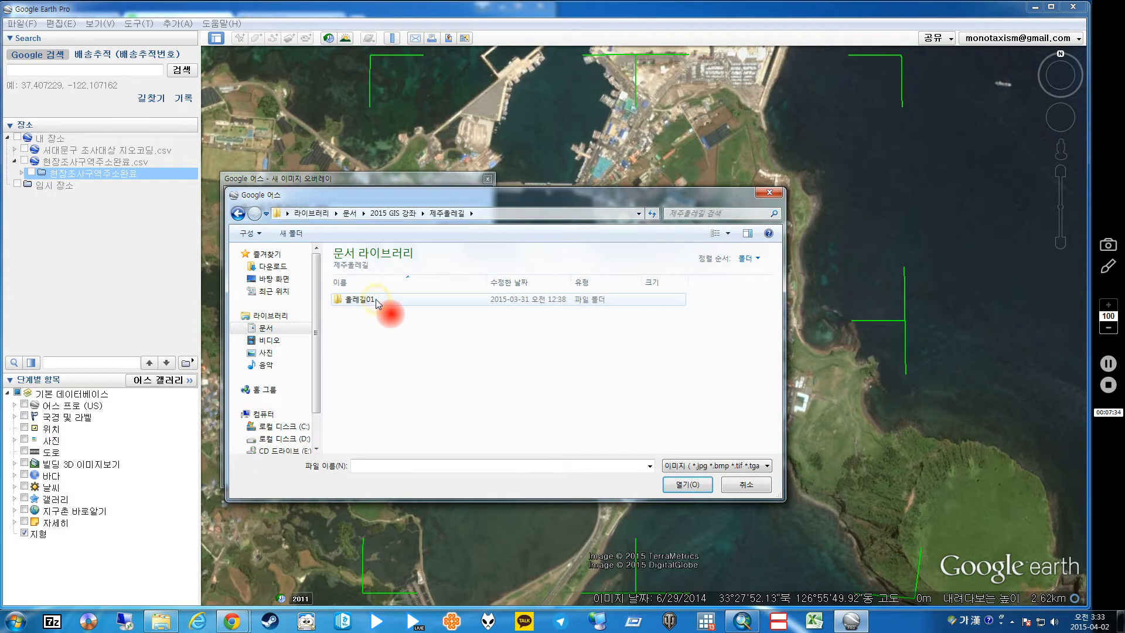
pyautogui.doubleClick(375, 298)
pyautogui.click(363, 302)
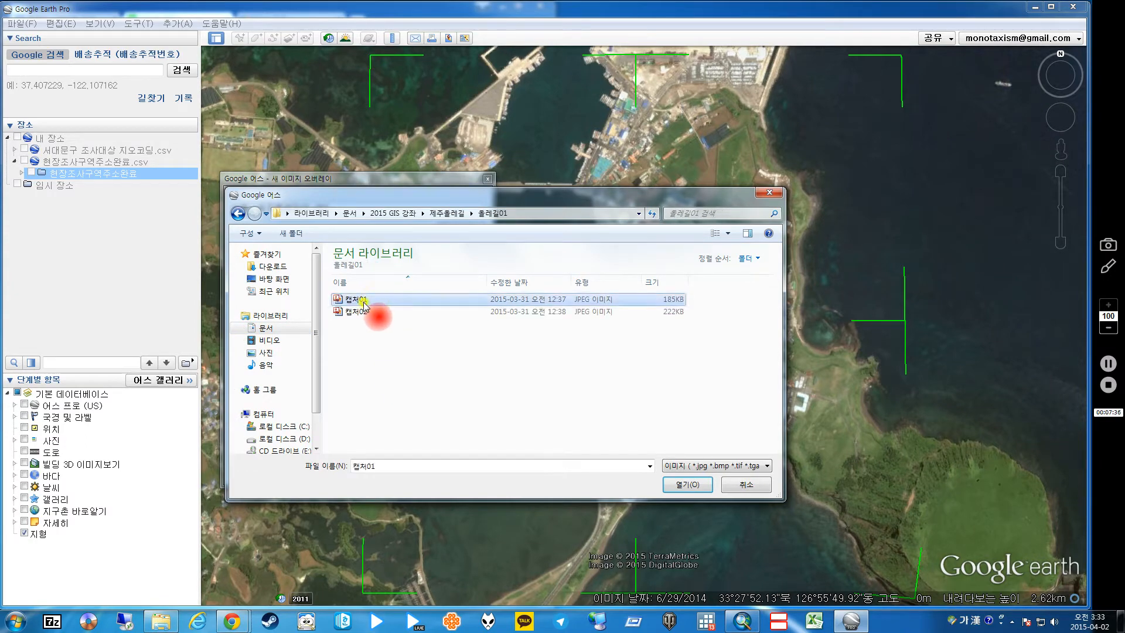
pyautogui.click(687, 485)
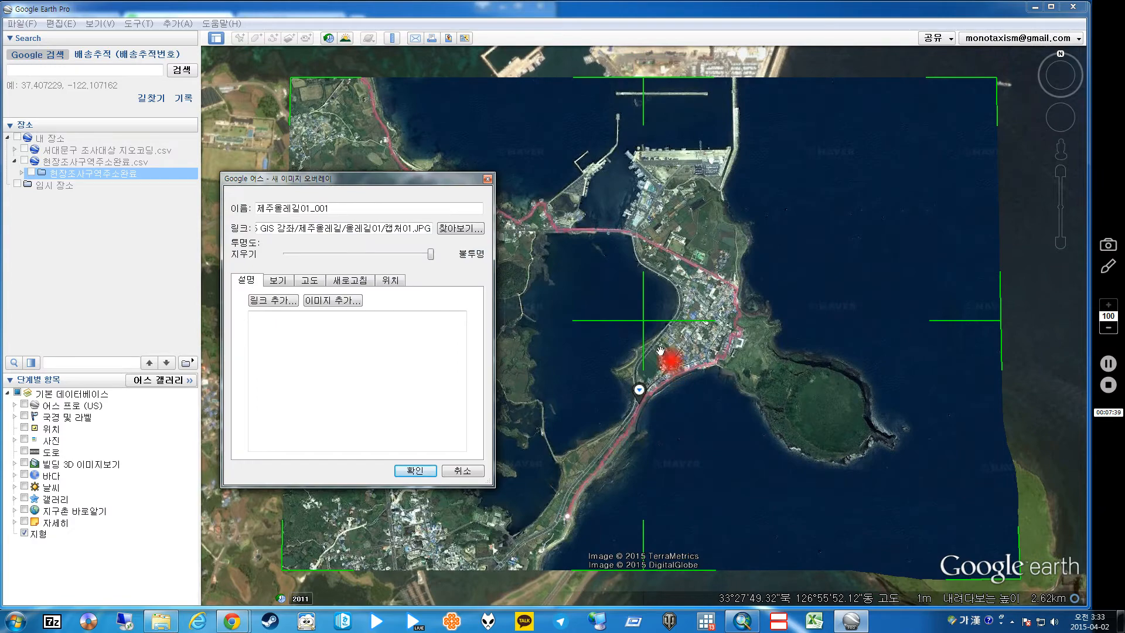
# - Move the overlay settings clear of the map so the whole image is in view, and show the overlay's location coordinates
pyautogui.moveTo(426, 185); pyautogui.dragTo(208, 178)
pyautogui.scroll(-3, 862, 427)
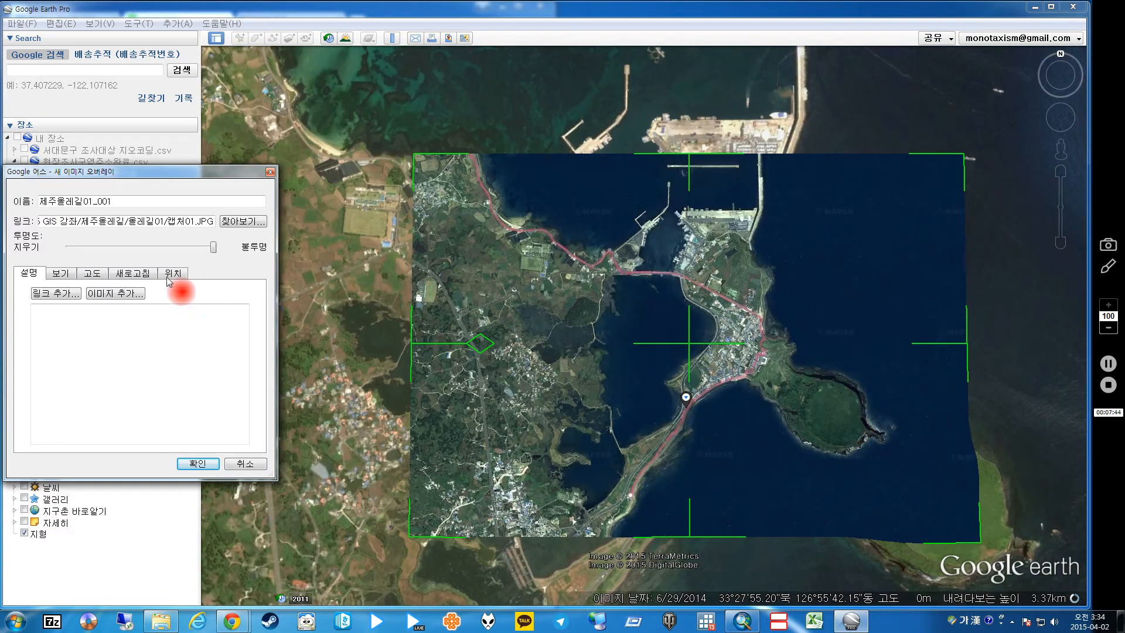
pyautogui.click(171, 275)
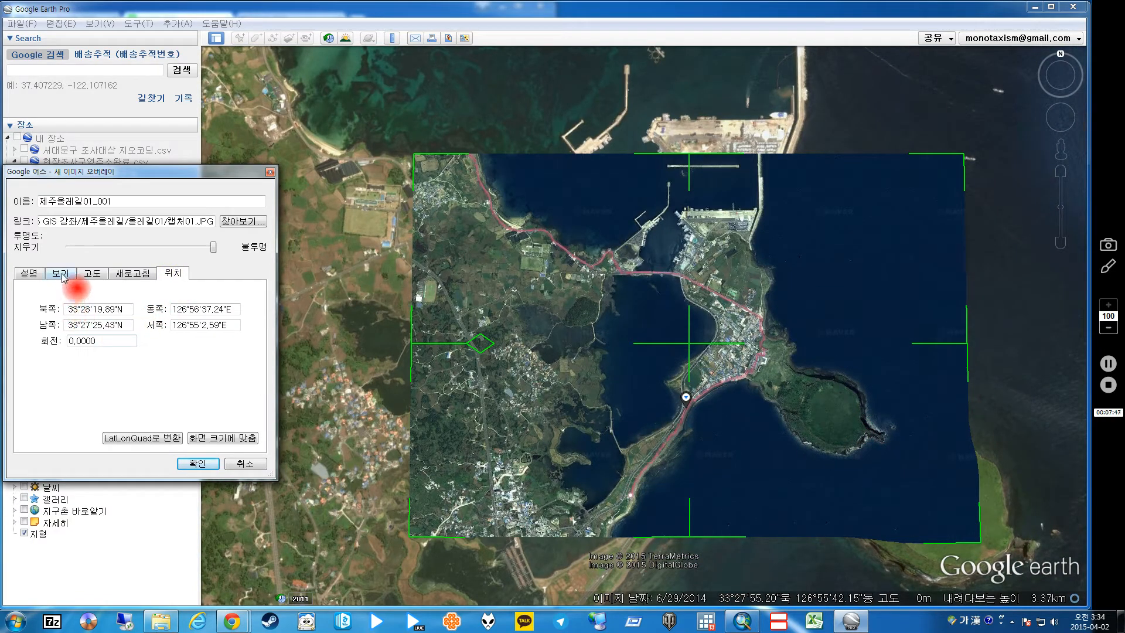
# - Try the overlay's altitude modes 해저 기준 and 절대 at 299 m in a tilted view, and restore 지면에 고정
pyautogui.click(92, 273)
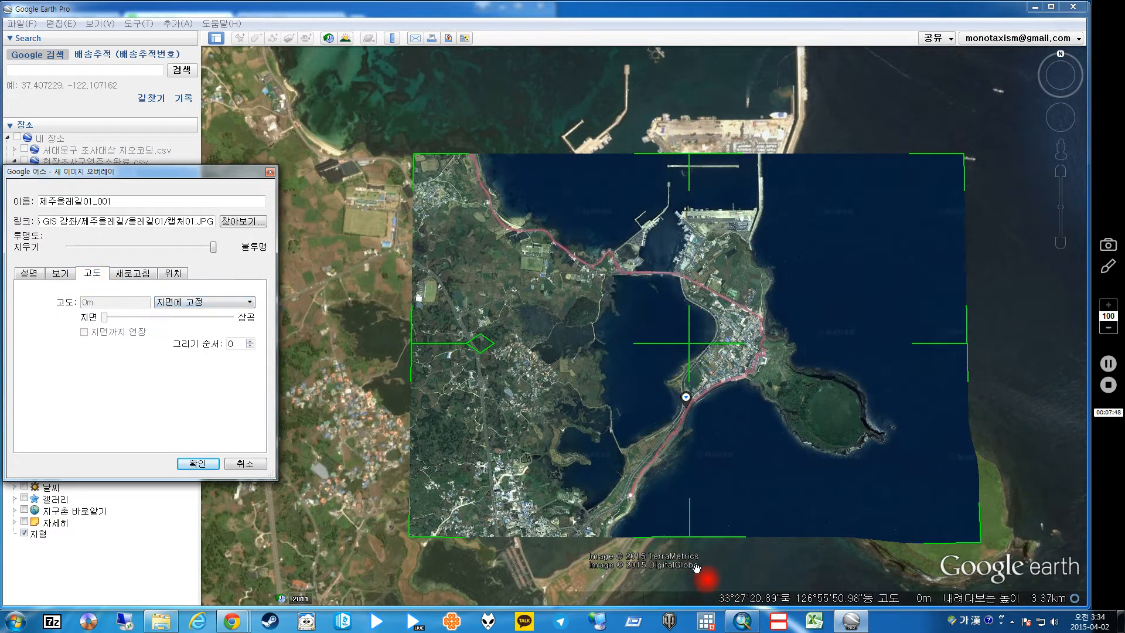
pyautogui.moveTo(690, 569)
pyautogui.mouseDown(button='middle')
pyautogui.moveTo(713, 504)
pyautogui.moveTo(686, 537)
pyautogui.moveTo(686, 363)
pyautogui.moveTo(710, 477)
pyautogui.moveTo(674, 508)
pyautogui.moveTo(604, 507)
pyautogui.moveTo(628, 461)
pyautogui.moveTo(681, 411)
pyautogui.moveTo(688, 368)
pyautogui.moveTo(678, 371)
pyautogui.mouseUp(button='middle')
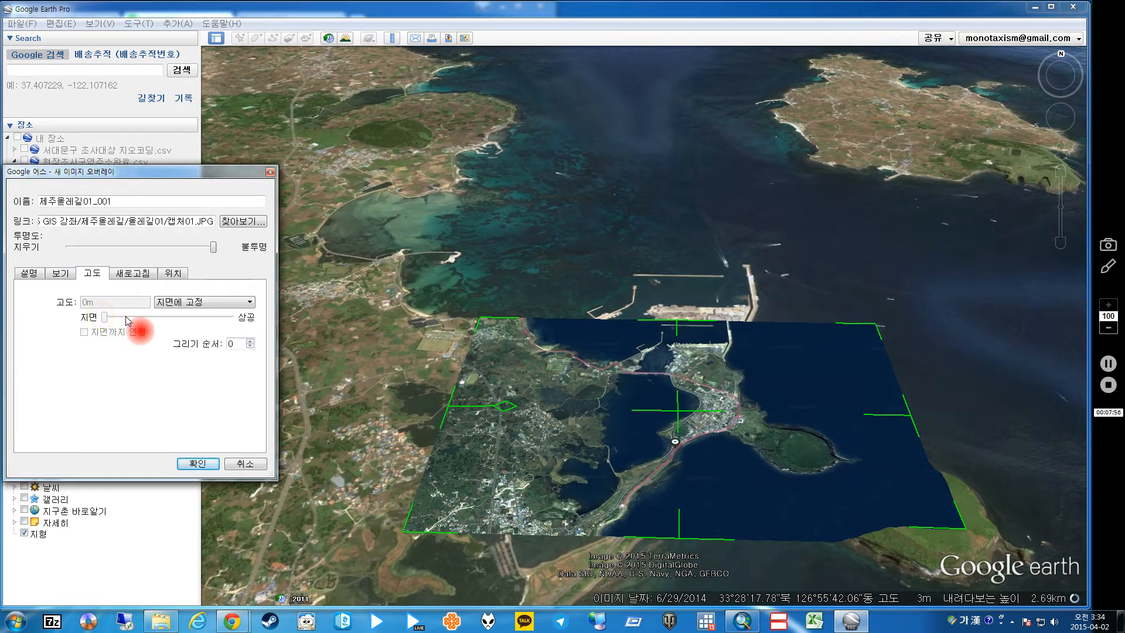
pyautogui.click(211, 302)
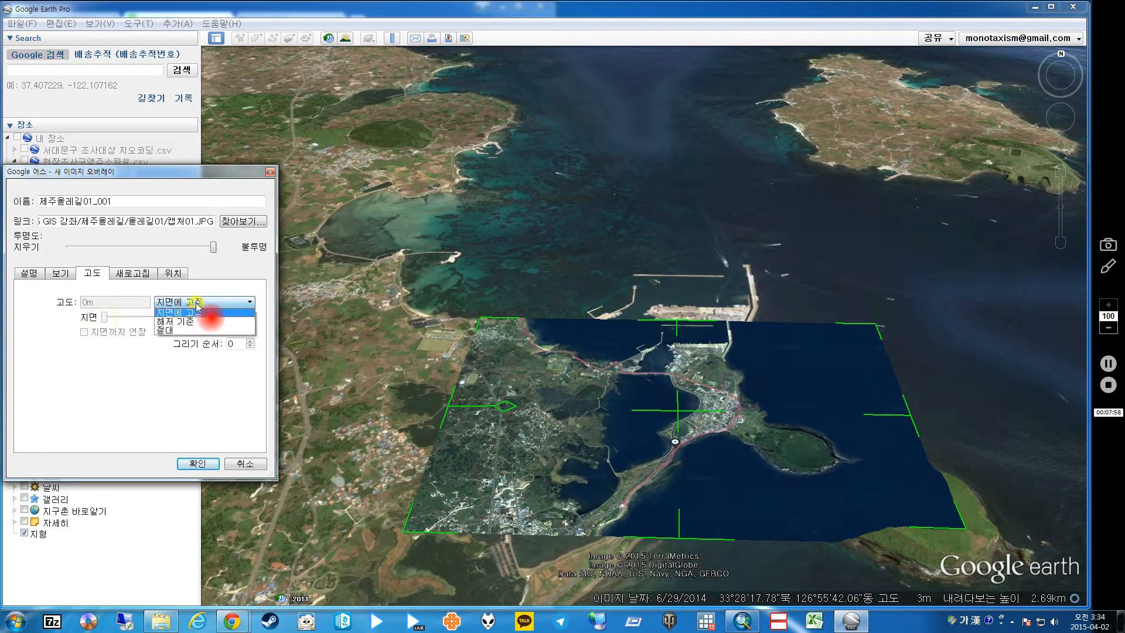
pyautogui.click(188, 322)
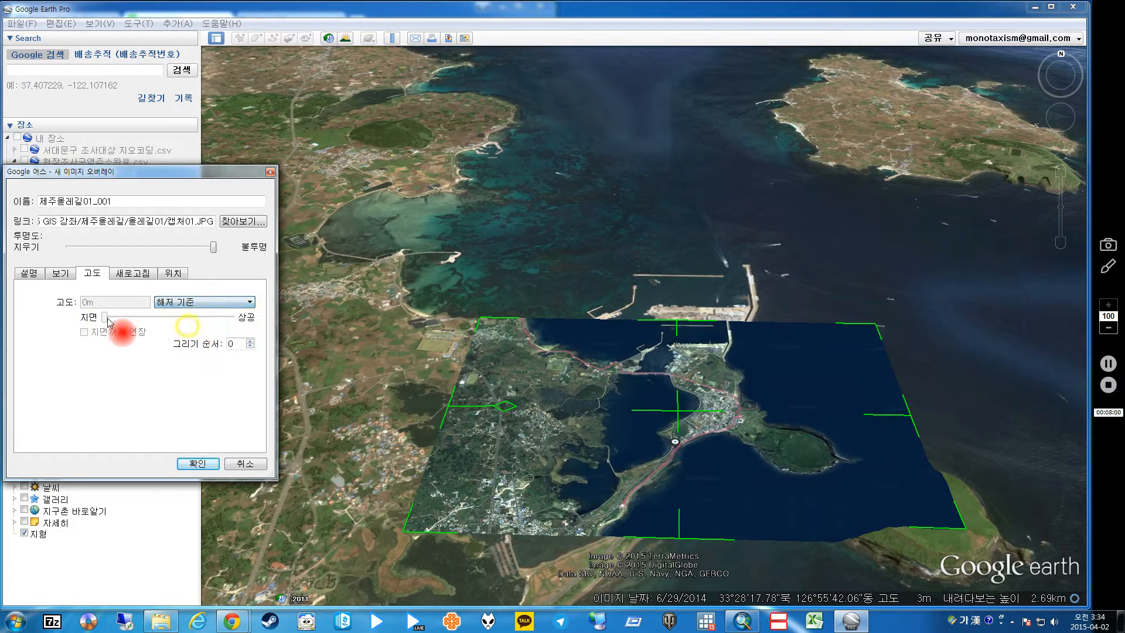
pyautogui.click(205, 301)
pyautogui.click(187, 332)
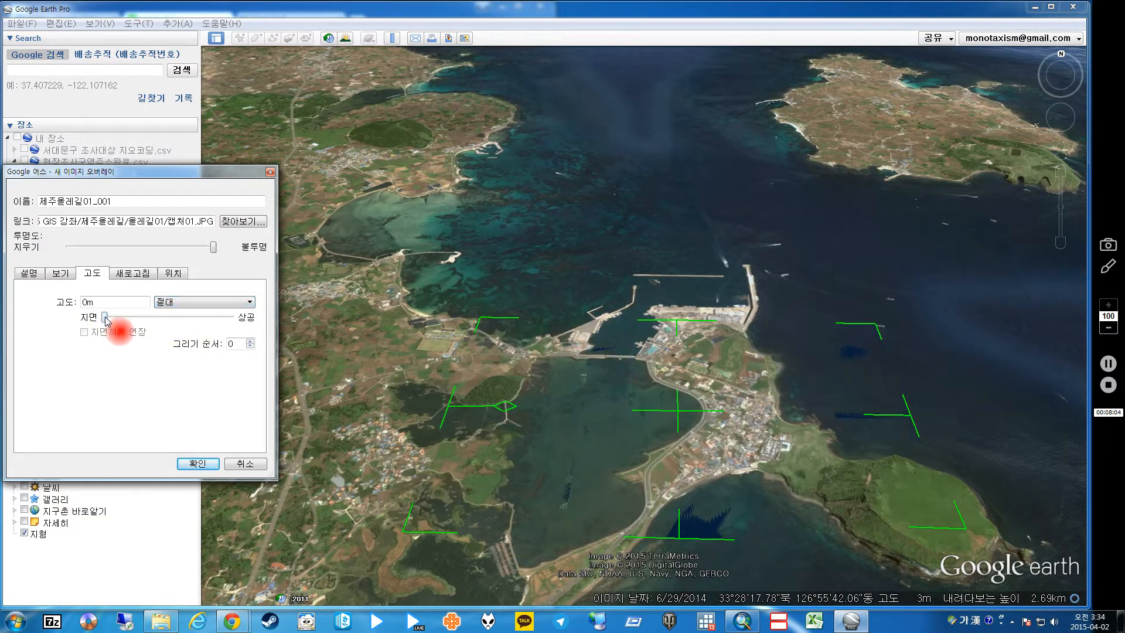
pyautogui.moveTo(105, 317); pyautogui.dragTo(122, 317)
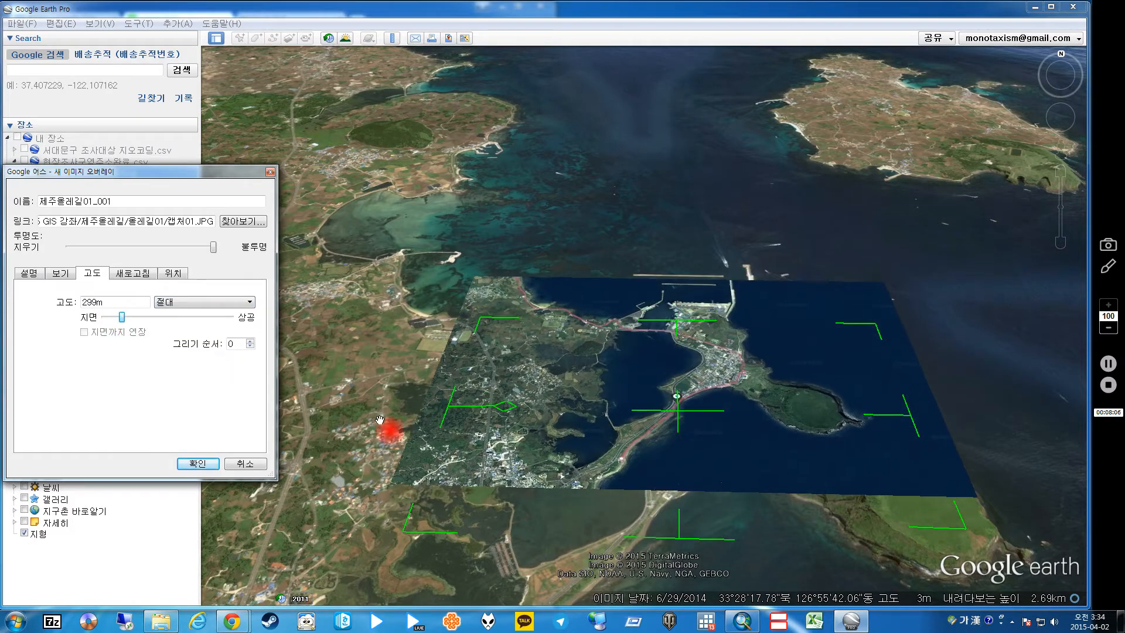
pyautogui.moveTo(579, 471); pyautogui.dragTo(521, 389, button='middle')
pyautogui.click(186, 302)
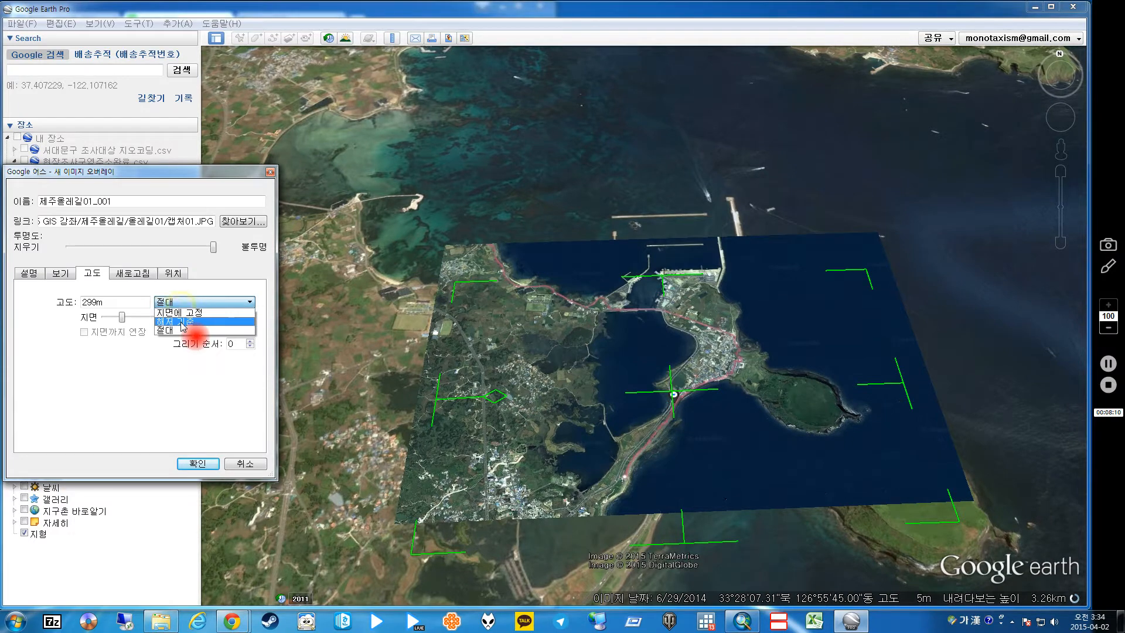
pyautogui.click(181, 312)
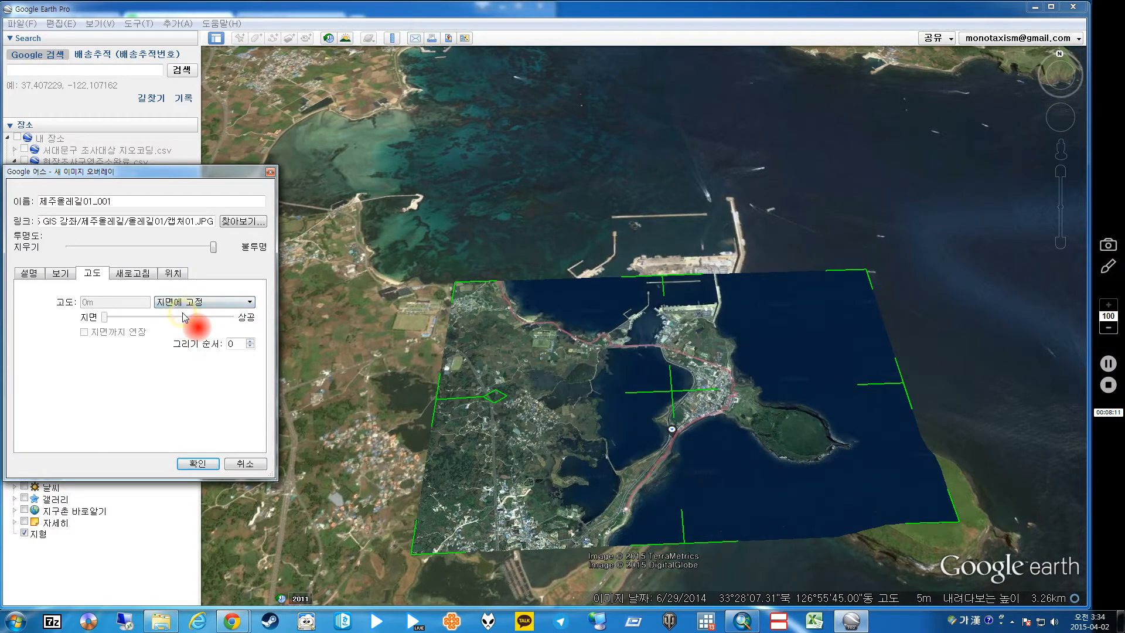
# - Make the overlay image about half transparent and return to a top-down view facing north over it
pyautogui.click(61, 273)
pyautogui.click(40, 278)
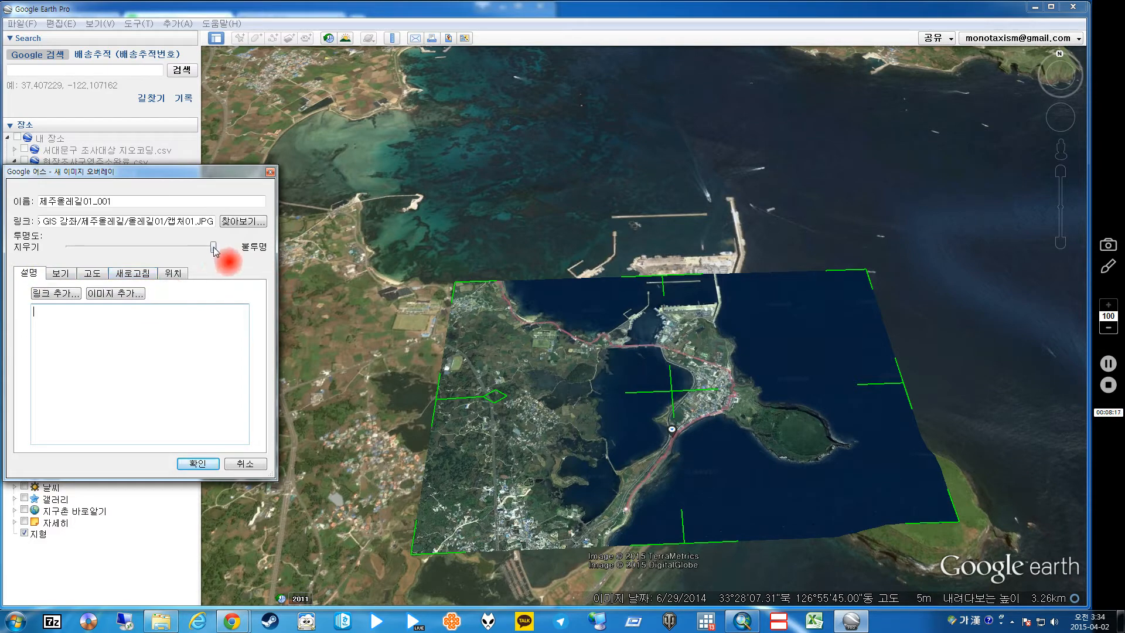
pyautogui.moveTo(214, 250); pyautogui.dragTo(150, 257)
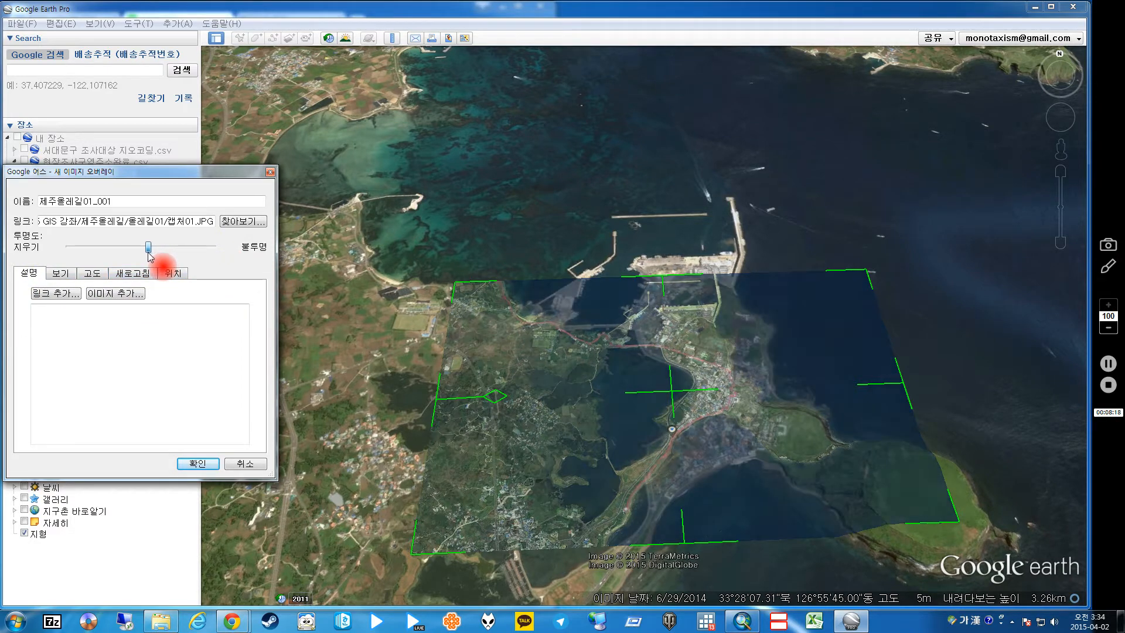
pyautogui.moveTo(663, 427); pyautogui.dragTo(641, 180, button='middle')
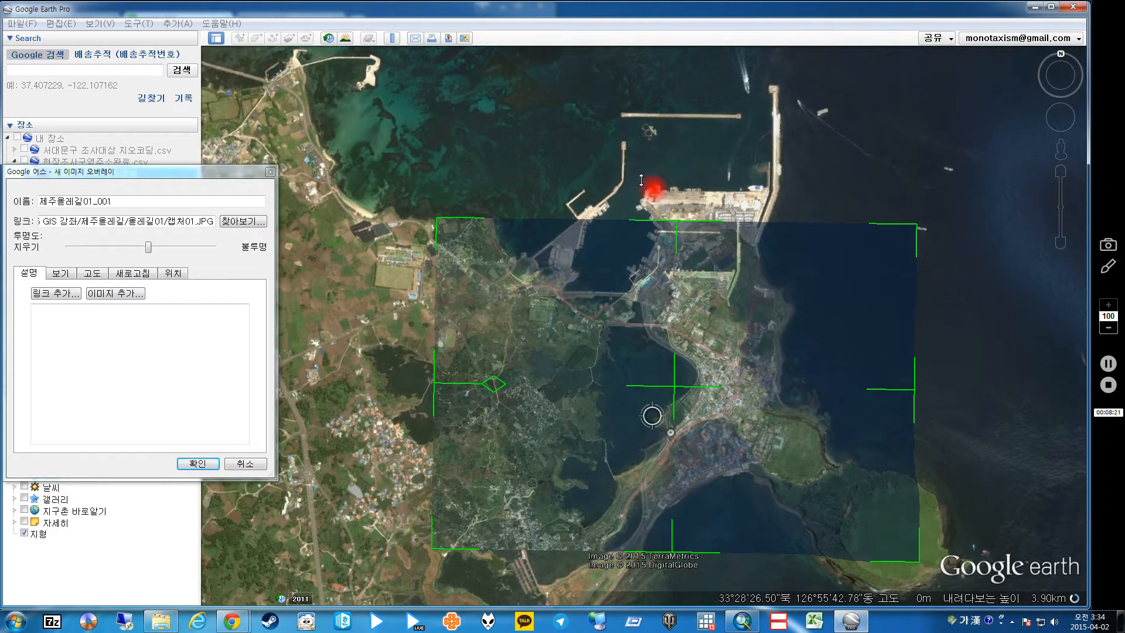
pyautogui.click(1060, 54)
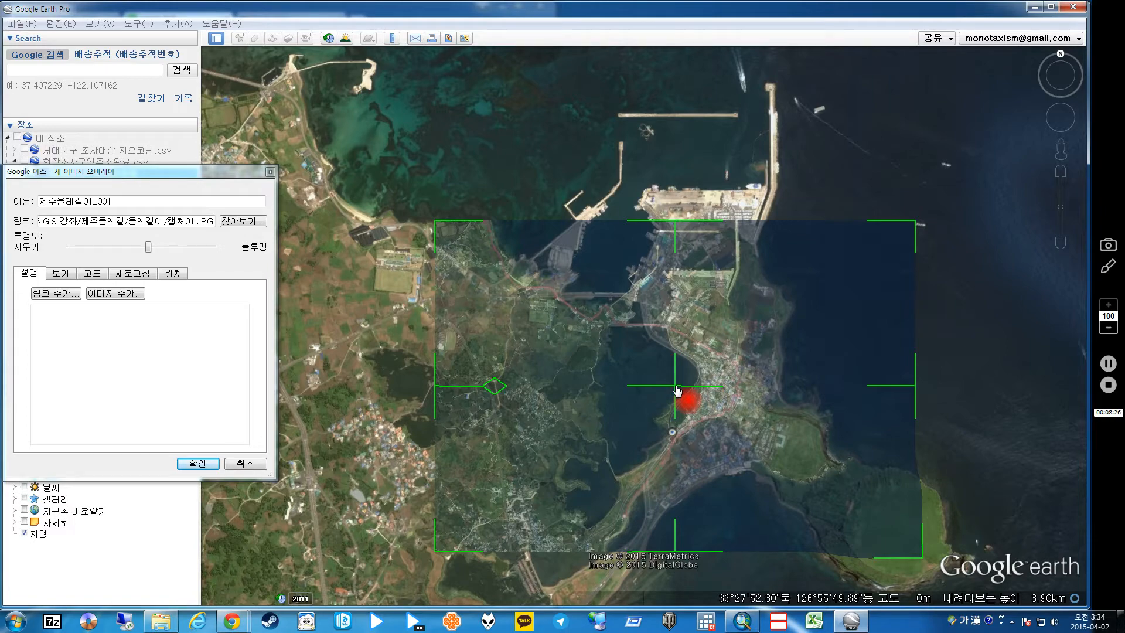
# - Move the overlay north, enlarge it toward the northwest, and try rotating it clockwise before turning it back to nearly north-up
pyautogui.moveTo(677, 391); pyautogui.dragTo(679, 334)
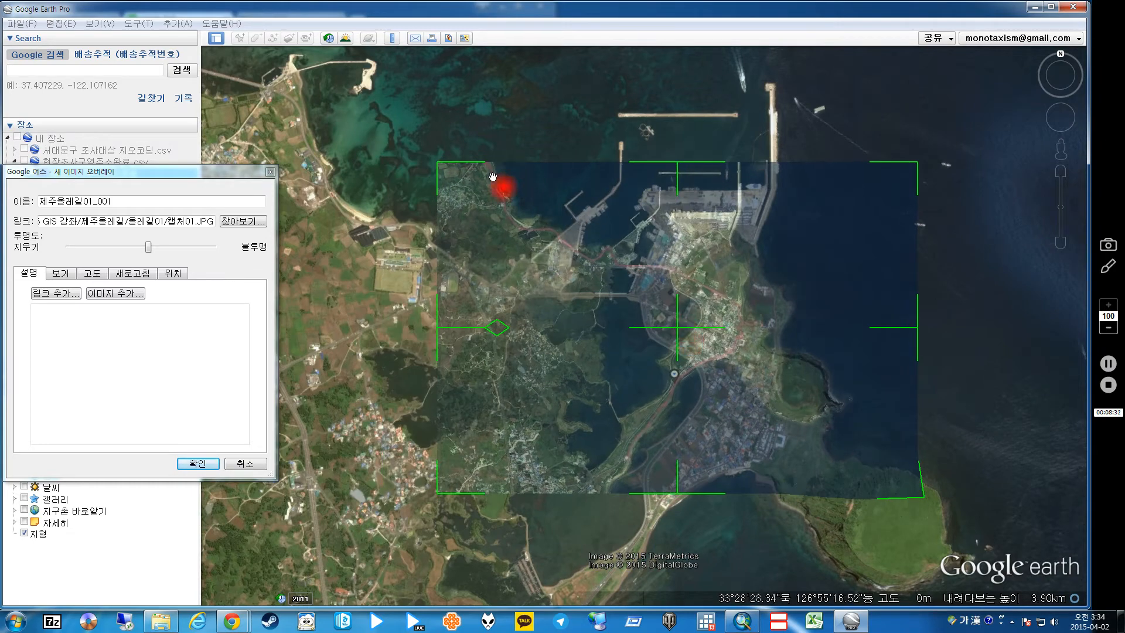
pyautogui.moveTo(437, 164); pyautogui.dragTo(355, 92)
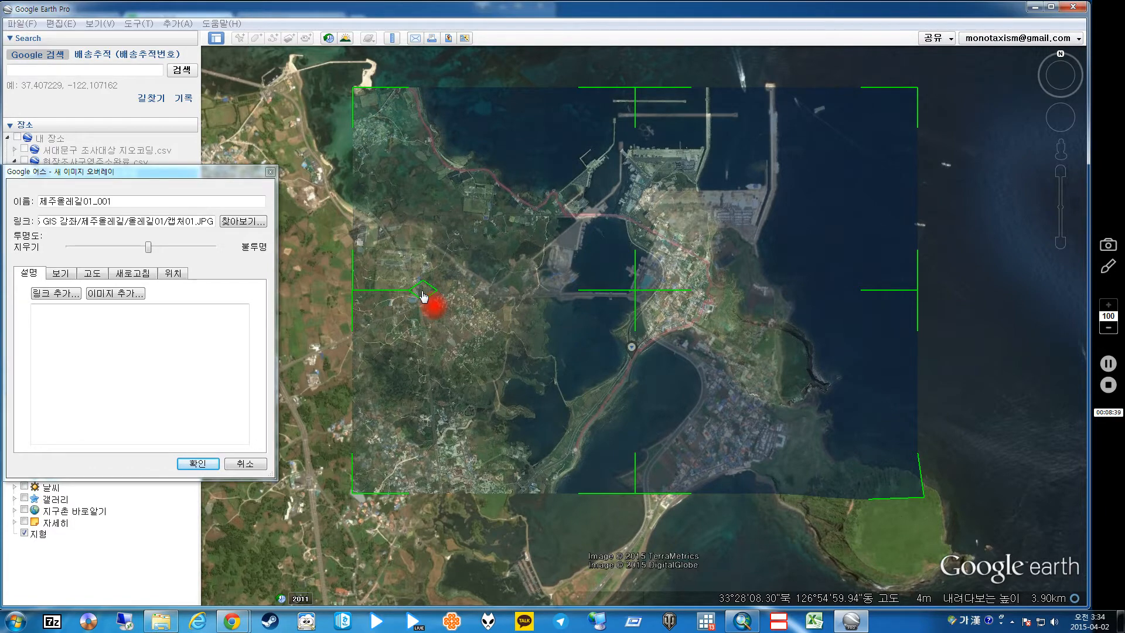
pyautogui.moveTo(423, 296); pyautogui.dragTo(457, 258)
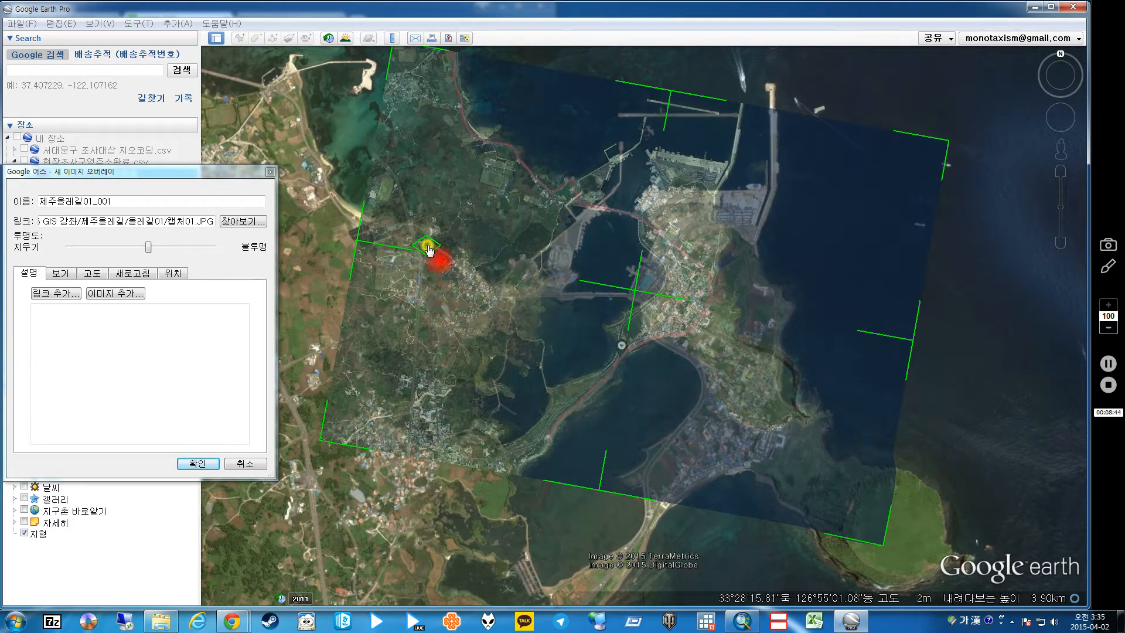
pyautogui.moveTo(427, 252); pyautogui.dragTo(386, 291)
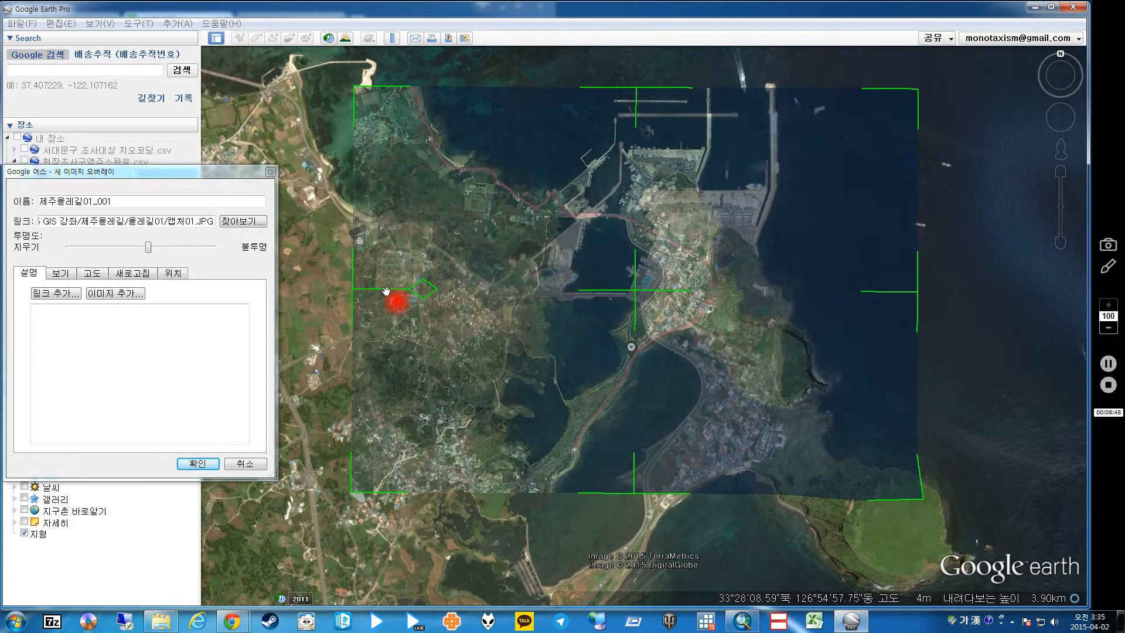
# - Review the overlay's view, altitude, refresh and location settings including its rotation, and save the overlay
pyautogui.click(61, 273)
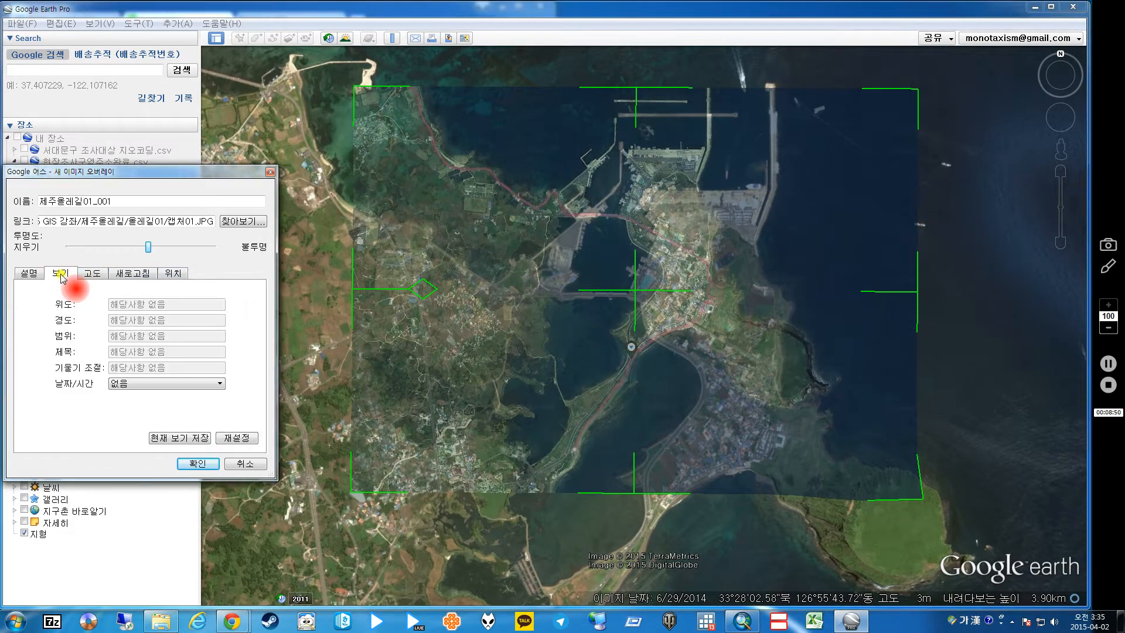
pyautogui.click(92, 273)
pyautogui.click(132, 273)
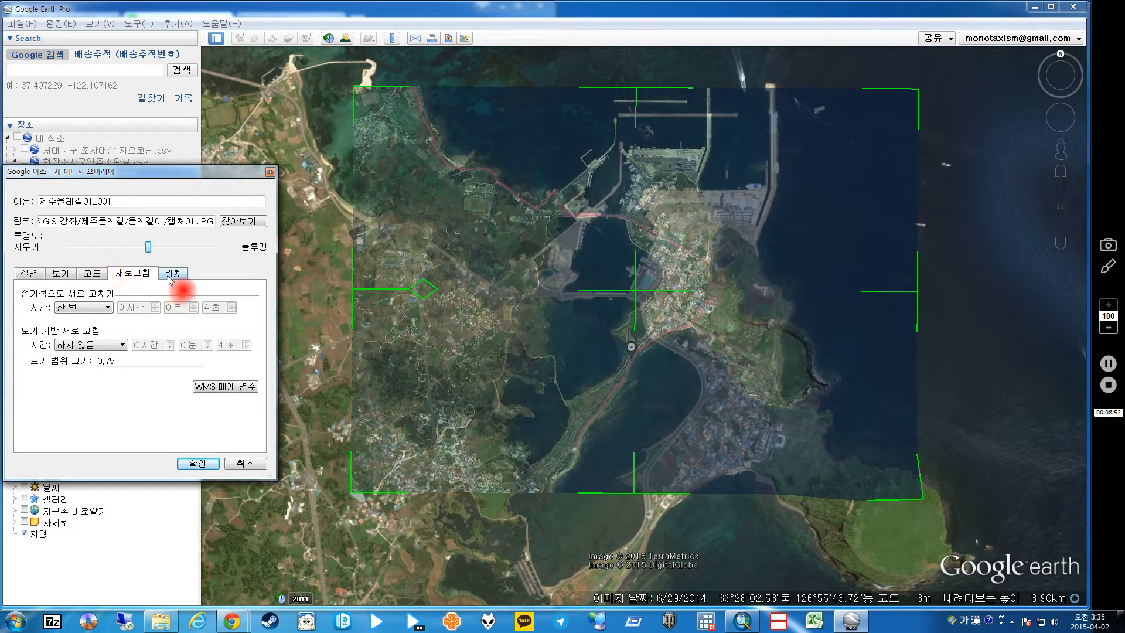
pyautogui.click(169, 275)
pyautogui.moveTo(107, 343); pyautogui.dragTo(16, 345)
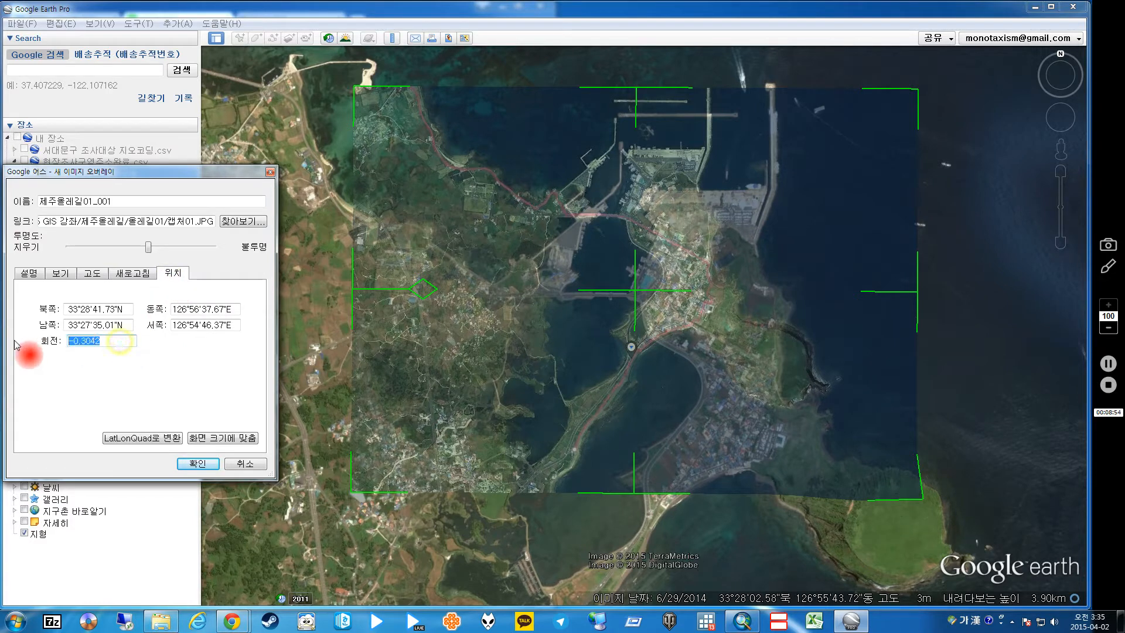
pyautogui.click(199, 464)
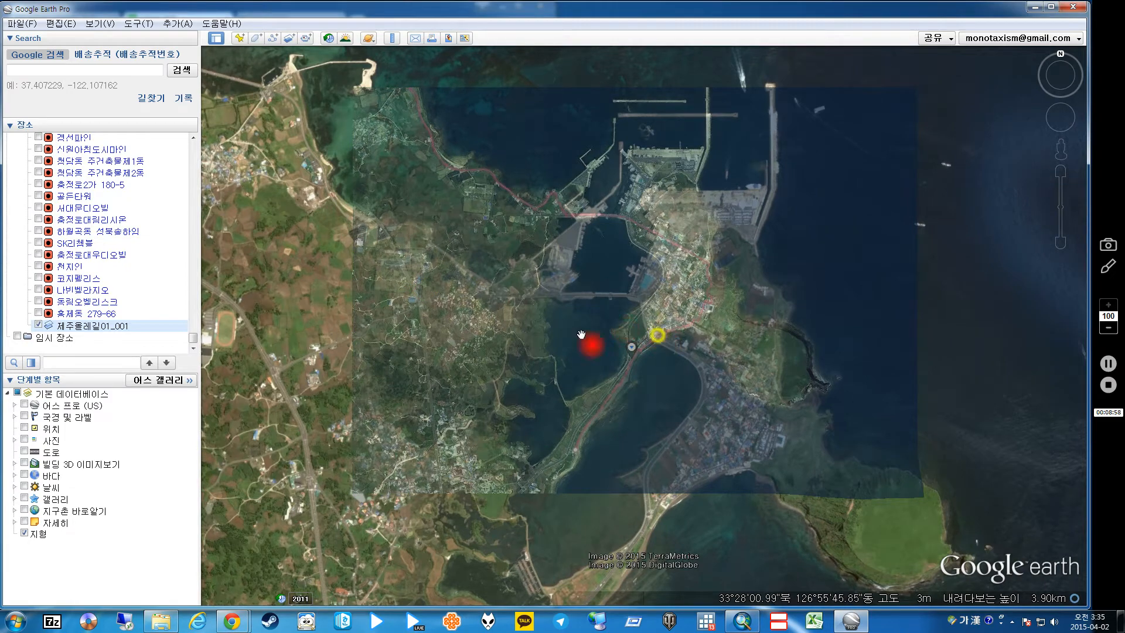
# - Reopen the properties of overlay 제주올레길01_001, enlarge the image from its southeast corner, and move it back west over the harbour
pyautogui.rightClick(70, 328)
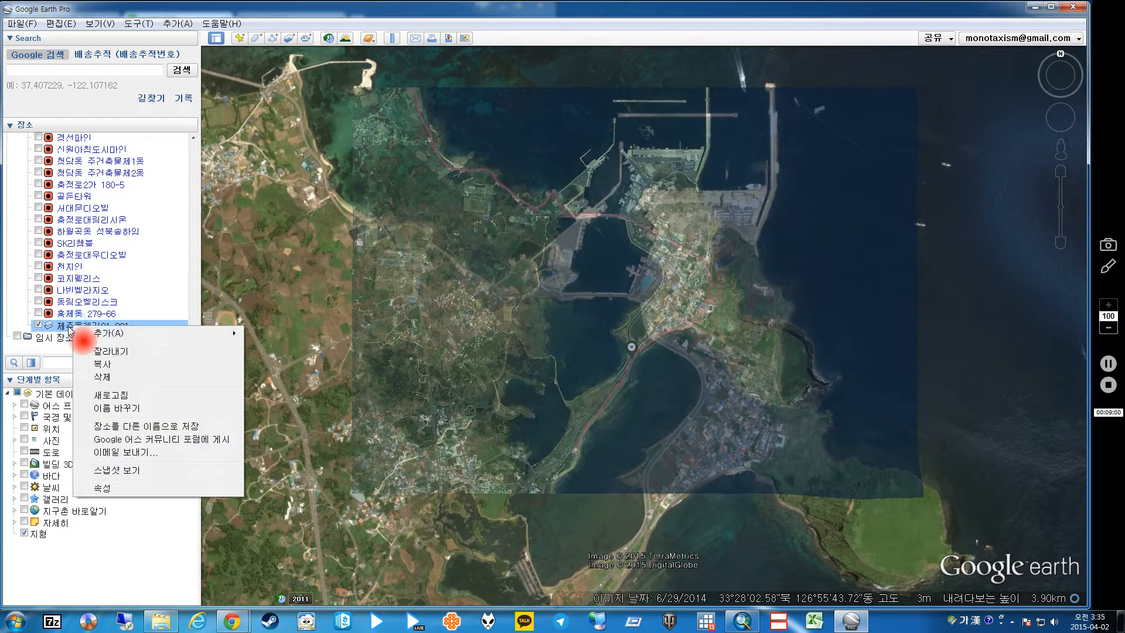
pyautogui.click(102, 487)
pyautogui.moveTo(639, 298)
pyautogui.mouseDown()
pyautogui.moveTo(680, 362)
pyautogui.moveTo(697, 316)
pyautogui.moveTo(643, 311)
pyautogui.mouseUp()
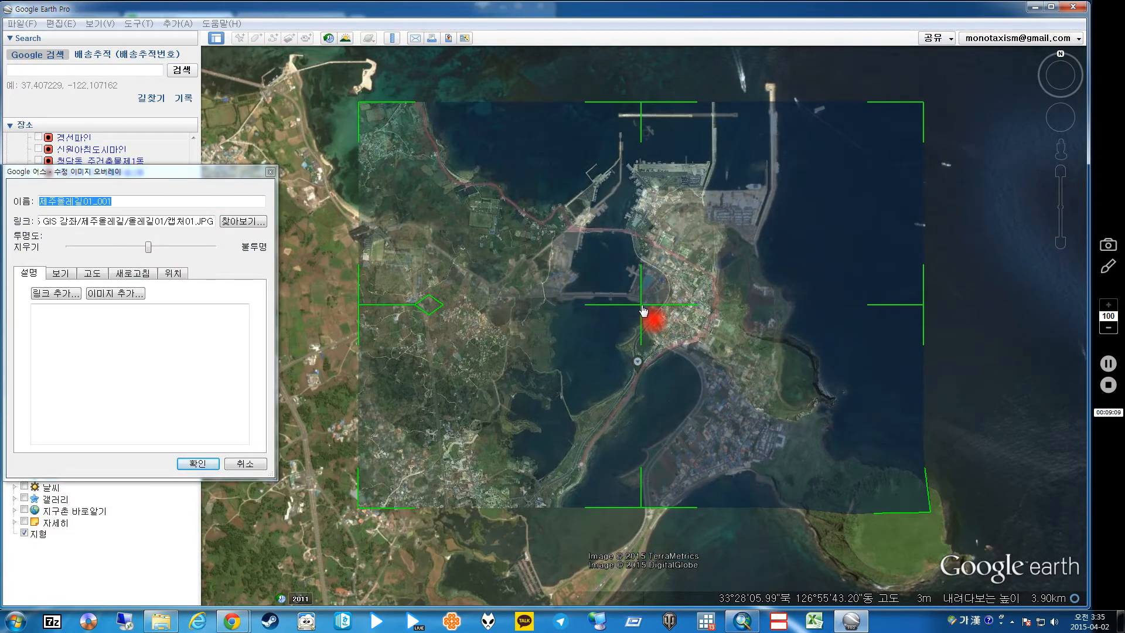
pyautogui.moveTo(924, 511); pyautogui.dragTo(1123, 551)
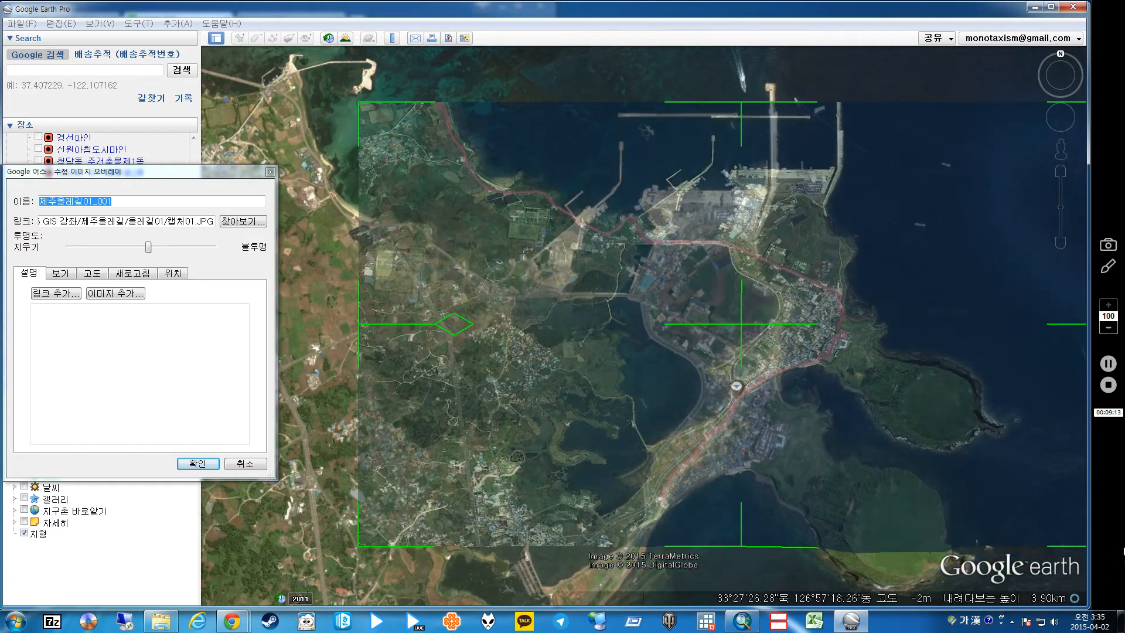
pyautogui.moveTo(747, 331); pyautogui.dragTo(651, 328)
pyautogui.scroll(-3, 692, 325)
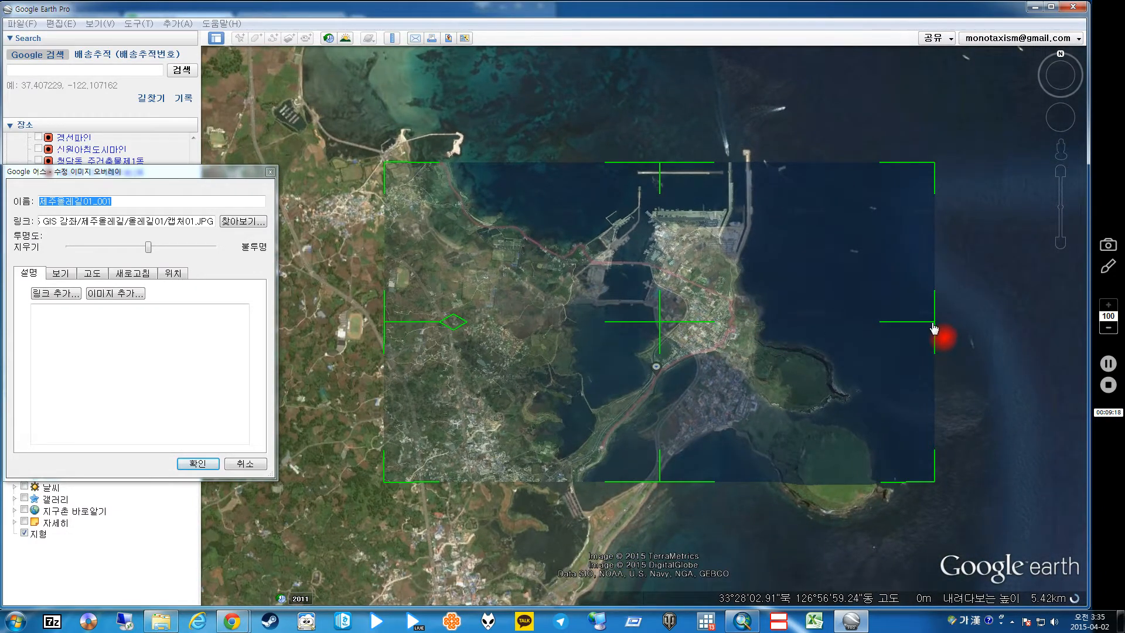
# - Stretch the overlay's east edge outward and shift the image west to align the harbour and breakwaters horizontally with the terrain
pyautogui.moveTo(934, 329); pyautogui.dragTo(1030, 322)
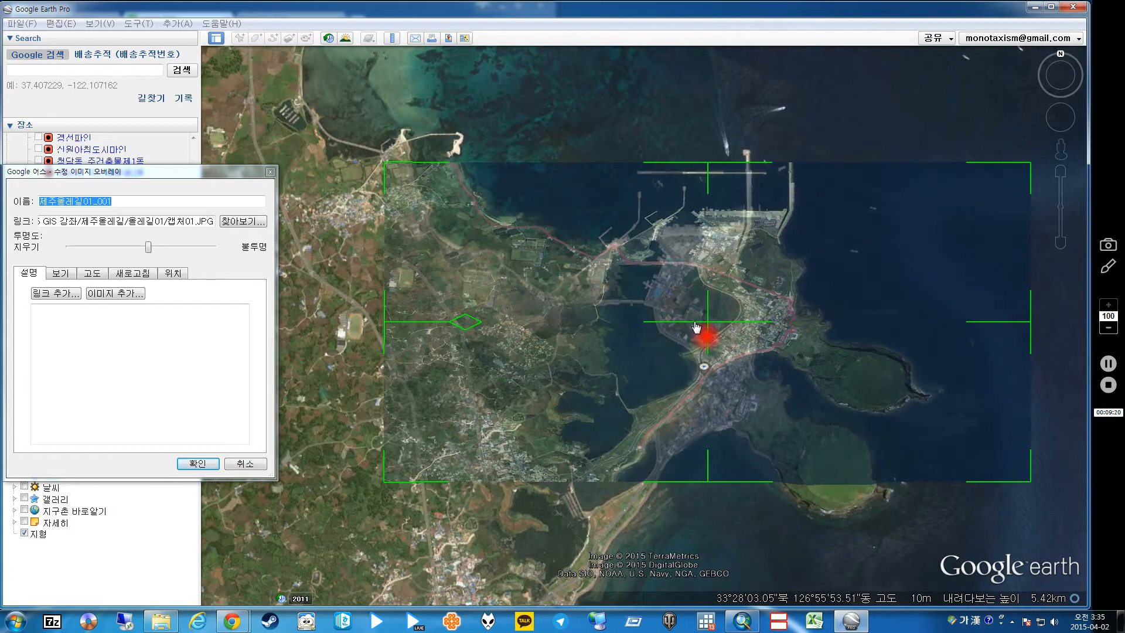
pyautogui.moveTo(696, 327); pyautogui.dragTo(666, 329)
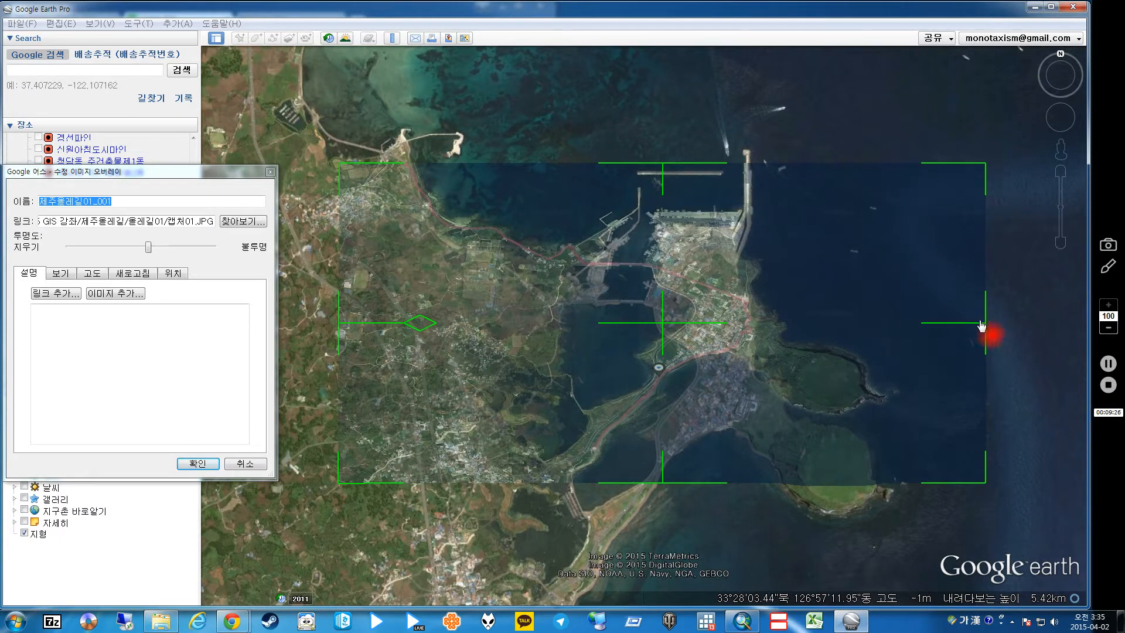
pyautogui.moveTo(982, 326); pyautogui.dragTo(998, 327)
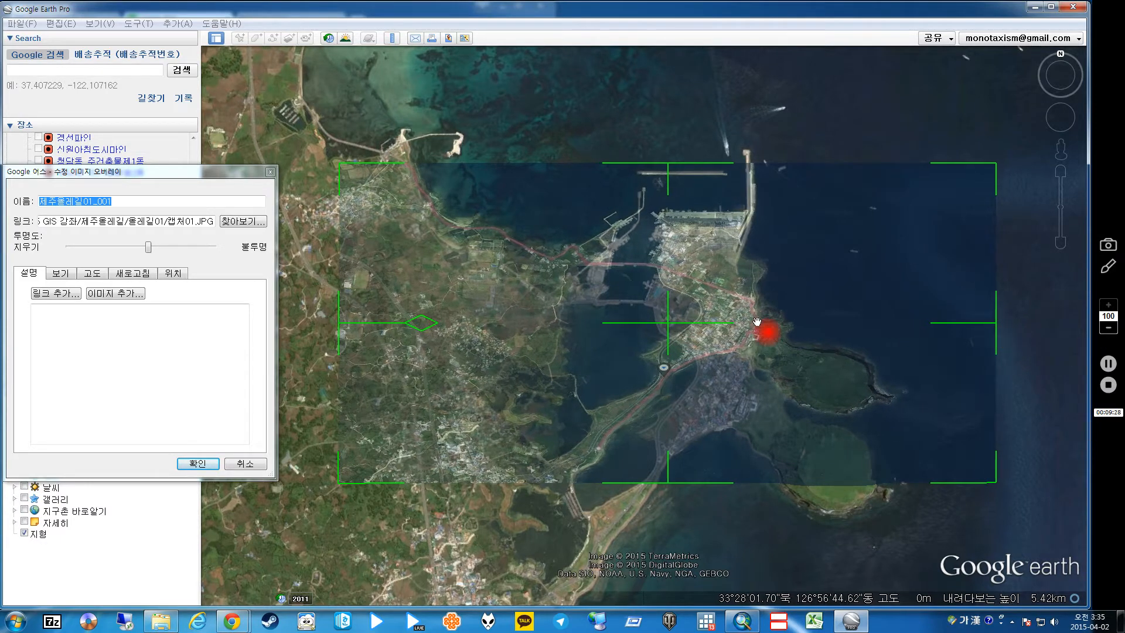
pyautogui.moveTo(672, 328); pyautogui.dragTo(667, 327)
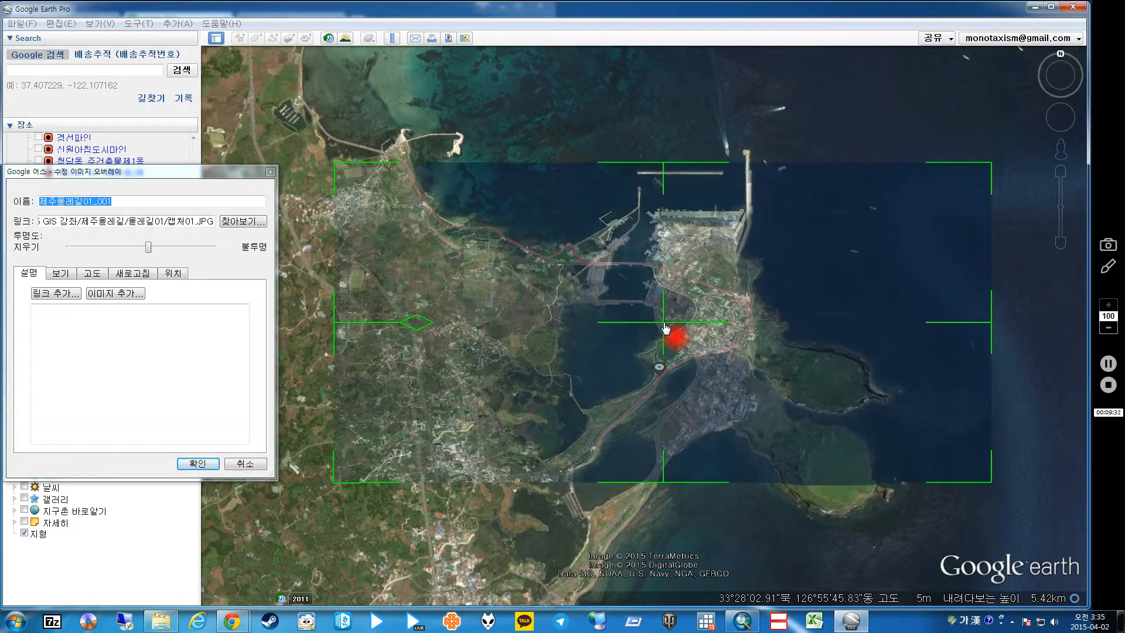
# - Stretch the overlay's north and south edges and move it south so the coastline and round headland match the terrain
pyautogui.moveTo(663, 168); pyautogui.dragTo(673, 76)
pyautogui.moveTo(664, 280); pyautogui.dragTo(666, 373)
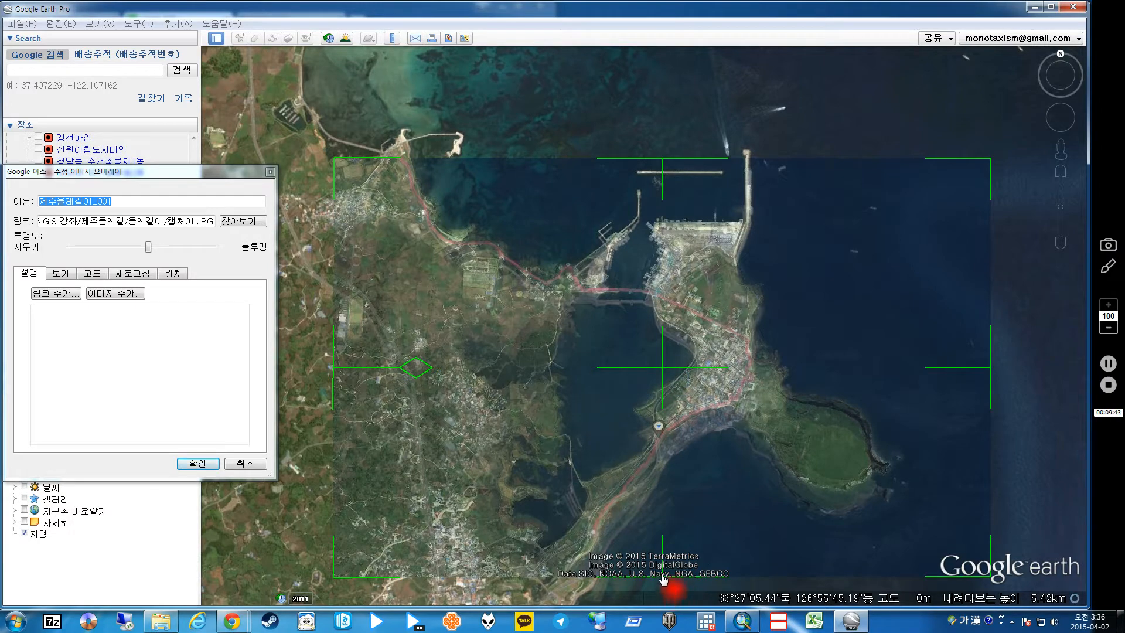
pyautogui.moveTo(662, 580); pyautogui.dragTo(661, 623)
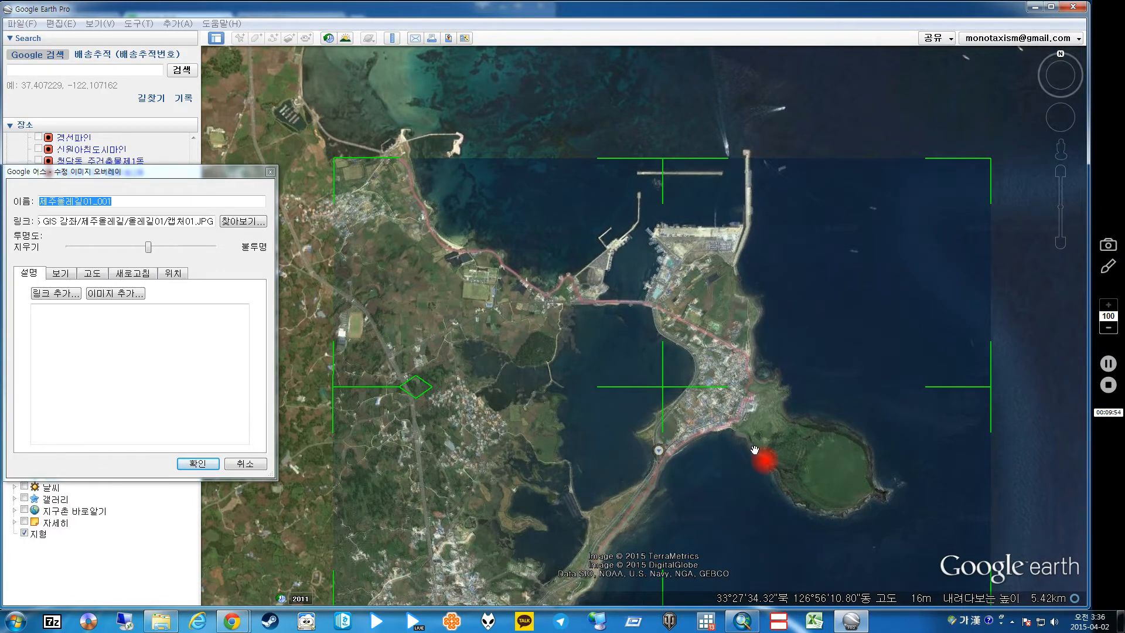
# - Nudge the overlay's centre so its breakwaters and harbour coincide with those in the terrain imagery
pyautogui.keyDown('shift'); pyautogui.moveTo(754, 450); pyautogui.dragTo(661, 155); pyautogui.keyUp('shift')
pyautogui.scroll(3, 686, 351)
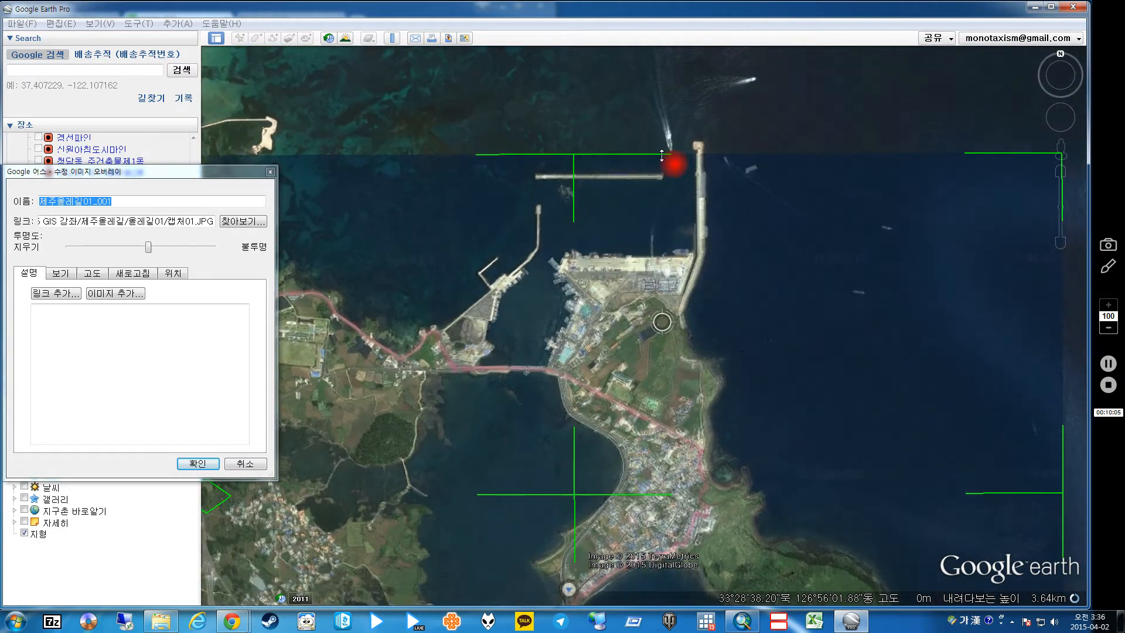
pyautogui.moveTo(575, 512); pyautogui.dragTo(578, 501)
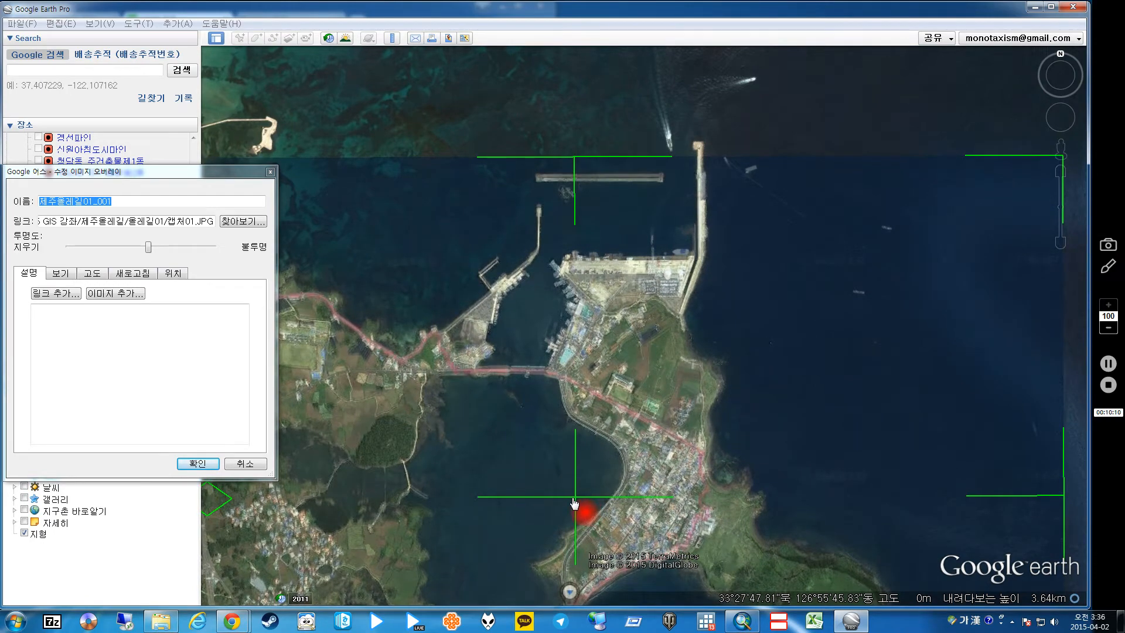
pyautogui.moveTo(574, 503); pyautogui.dragTo(578, 498)
# - Make the overlay slightly more transparent and fine-tune its east edge and centre around the round headland
pyautogui.scroll(-3, 630, 451)
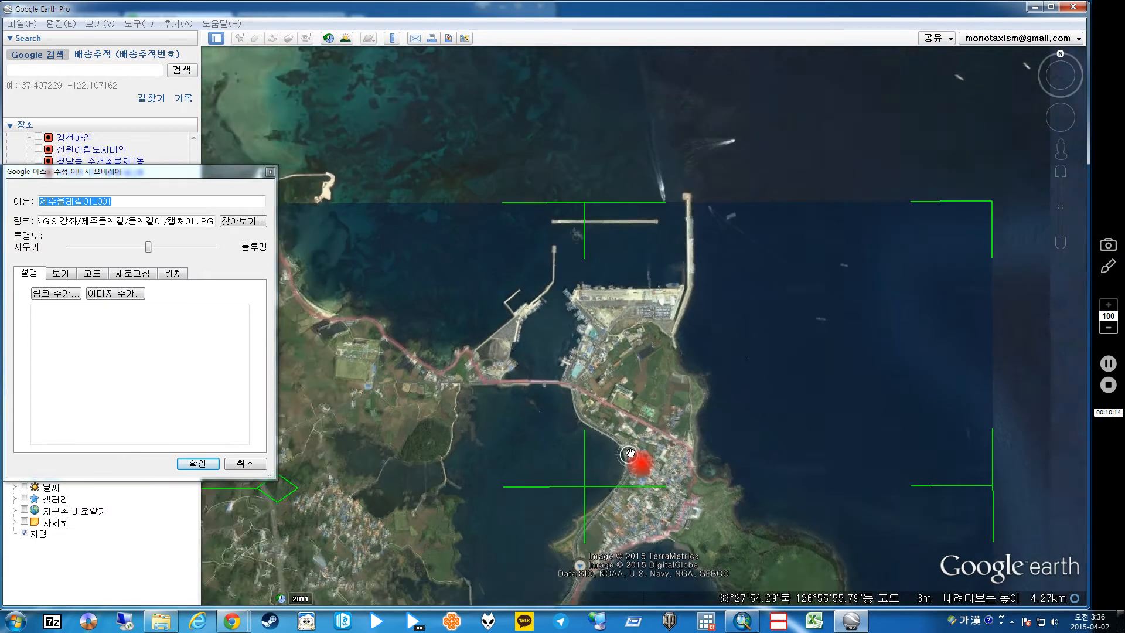
pyautogui.moveTo(673, 504); pyautogui.dragTo(635, 312)
pyautogui.scroll(2, 754, 471)
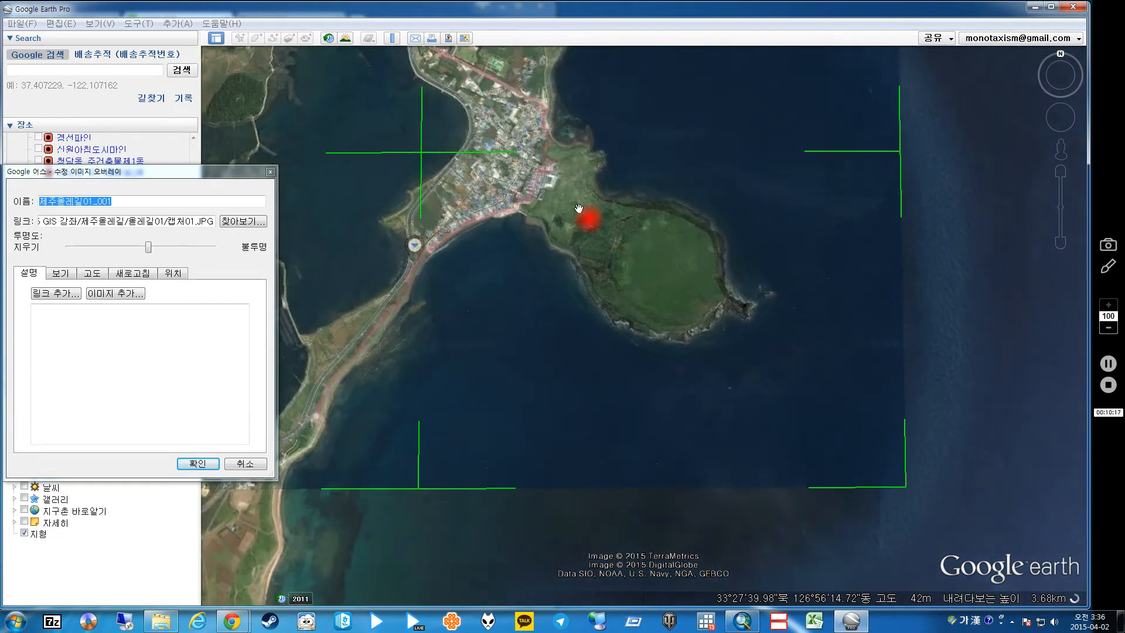
pyautogui.moveTo(149, 253)
pyautogui.mouseDown()
pyautogui.moveTo(101, 246)
pyautogui.moveTo(262, 269)
pyautogui.moveTo(72, 243)
pyautogui.moveTo(217, 239)
pyautogui.moveTo(43, 244)
pyautogui.moveTo(231, 256)
pyautogui.moveTo(53, 250)
pyautogui.moveTo(196, 263)
pyautogui.moveTo(75, 240)
pyautogui.moveTo(128, 256)
pyautogui.mouseUp()
pyautogui.scroll(-2, 574, 346)
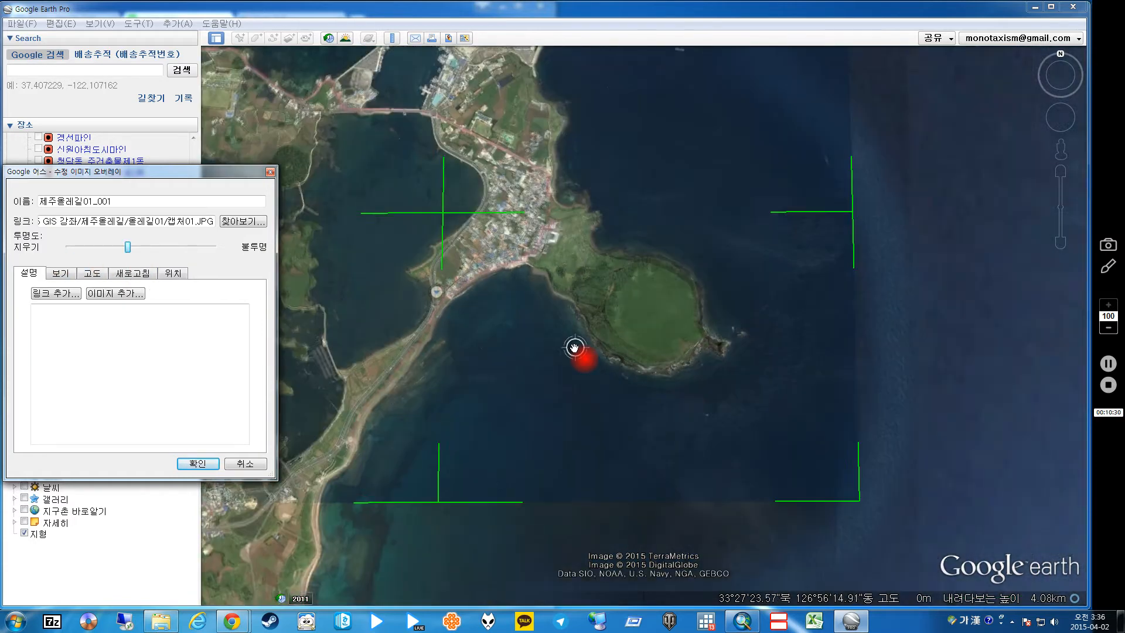
pyautogui.moveTo(681, 389); pyautogui.dragTo(748, 465)
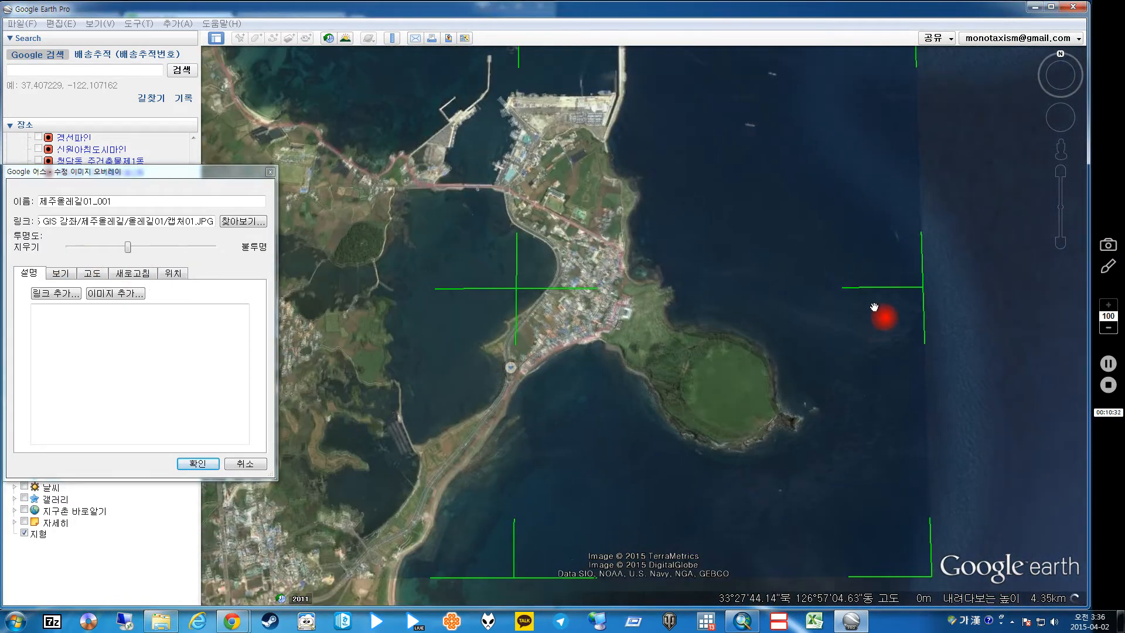
pyautogui.moveTo(922, 289); pyautogui.dragTo(925, 292)
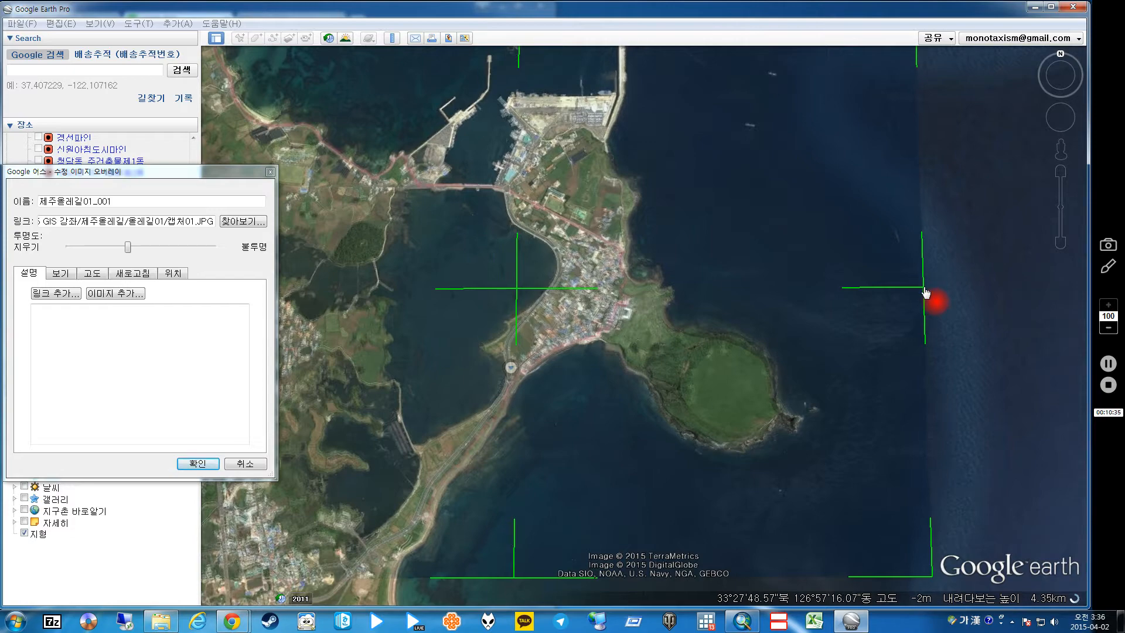
pyautogui.moveTo(517, 294); pyautogui.dragTo(519, 300)
# - Nudge the overlay's centre in a tilted view to match the breakwaters, and return to a nearly top-down view
pyautogui.moveTo(564, 273); pyautogui.dragTo(574, 364, button='middle')
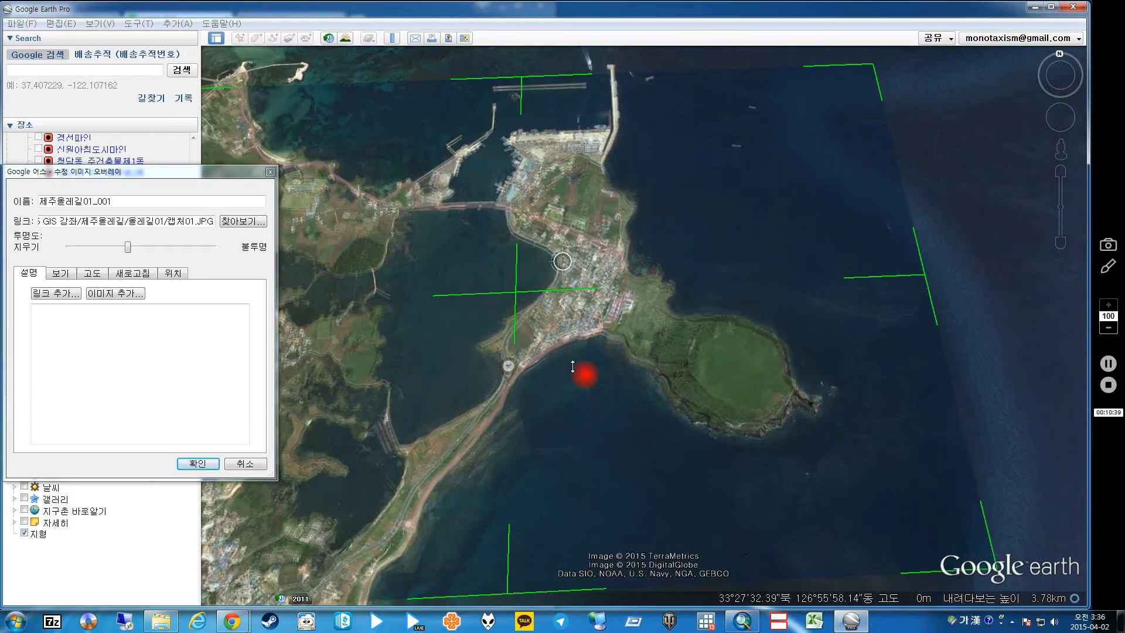
pyautogui.moveTo(516, 294); pyautogui.dragTo(518, 294, button='middle')
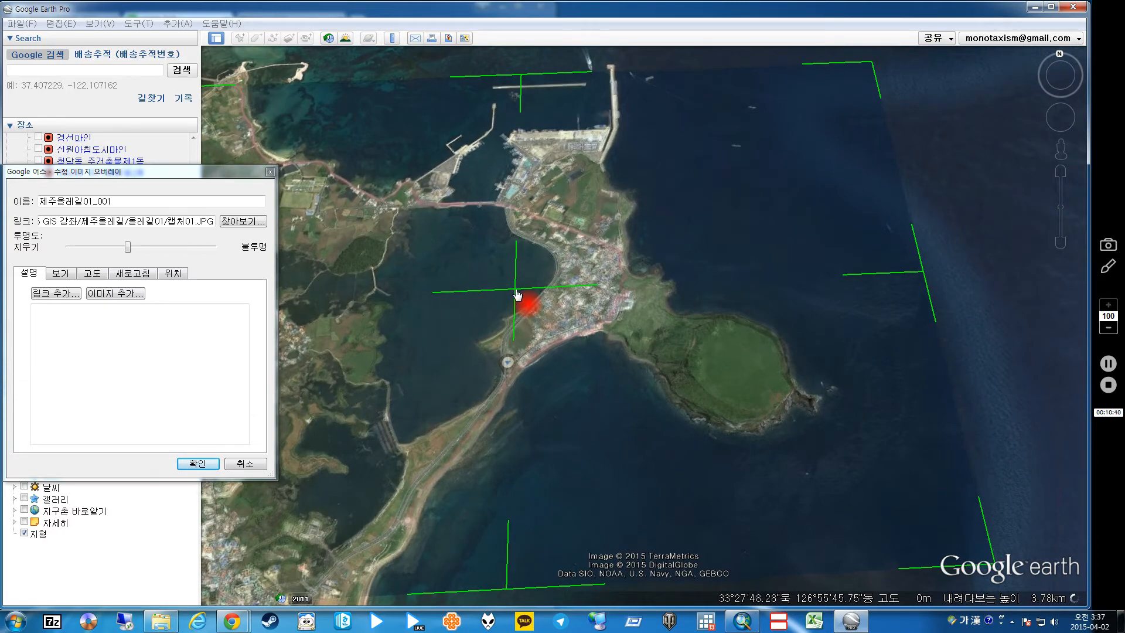
pyautogui.moveTo(572, 337); pyautogui.dragTo(567, 238, button='middle')
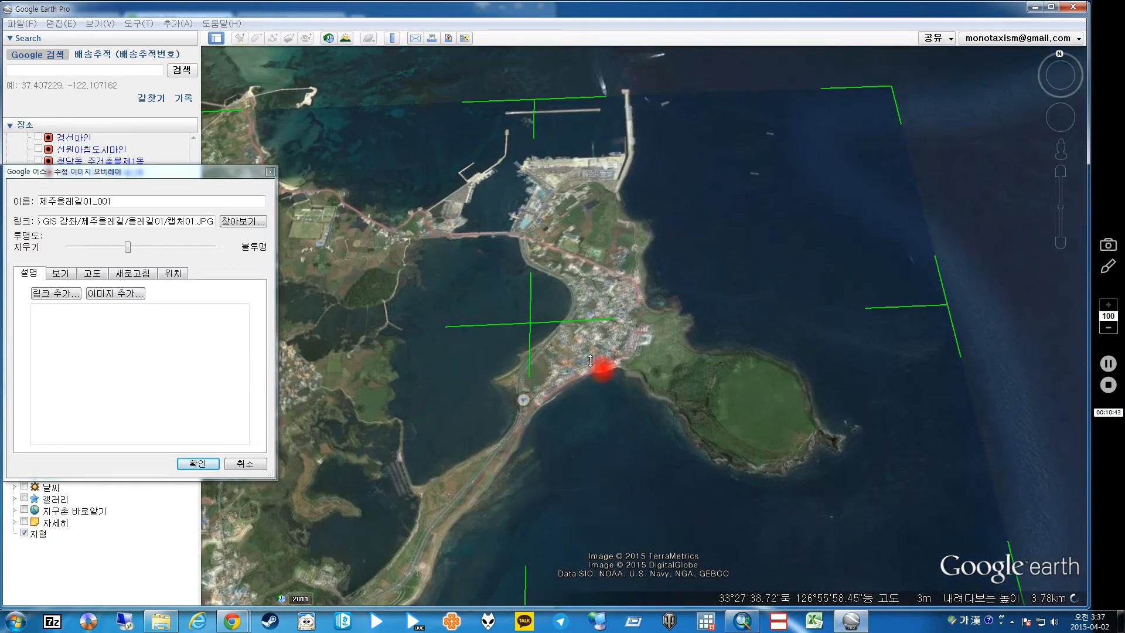
pyautogui.moveTo(589, 364); pyautogui.dragTo(586, 212, button='middle')
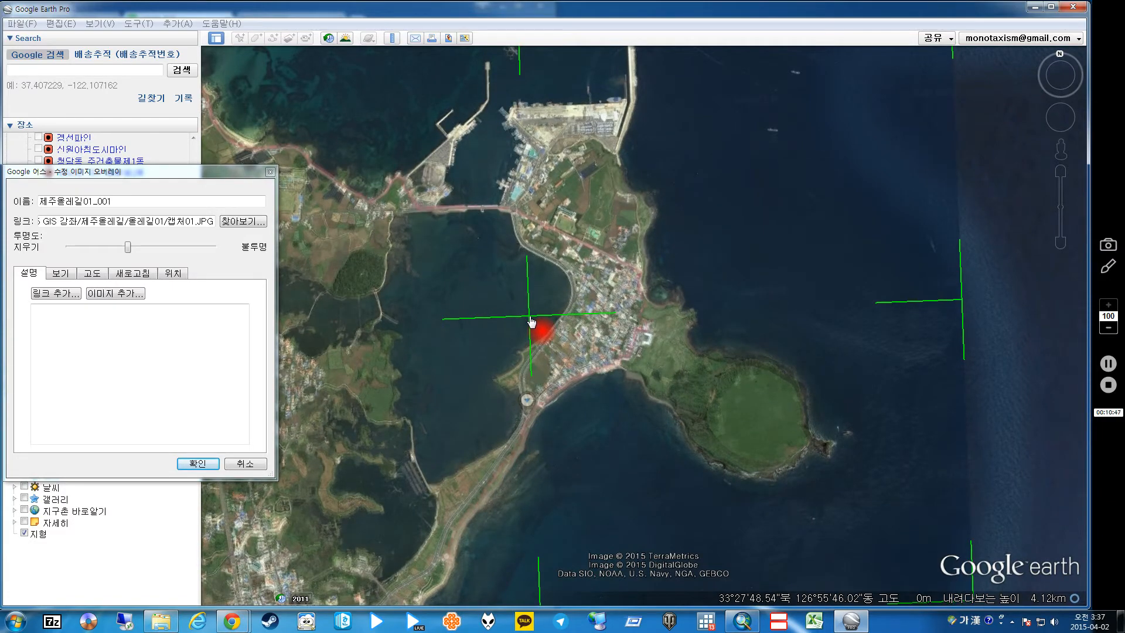
# - Extend the overlay slightly outward from its southeast corner to refine the fit along the southern coast
pyautogui.moveTo(579, 285); pyautogui.dragTo(579, 456)
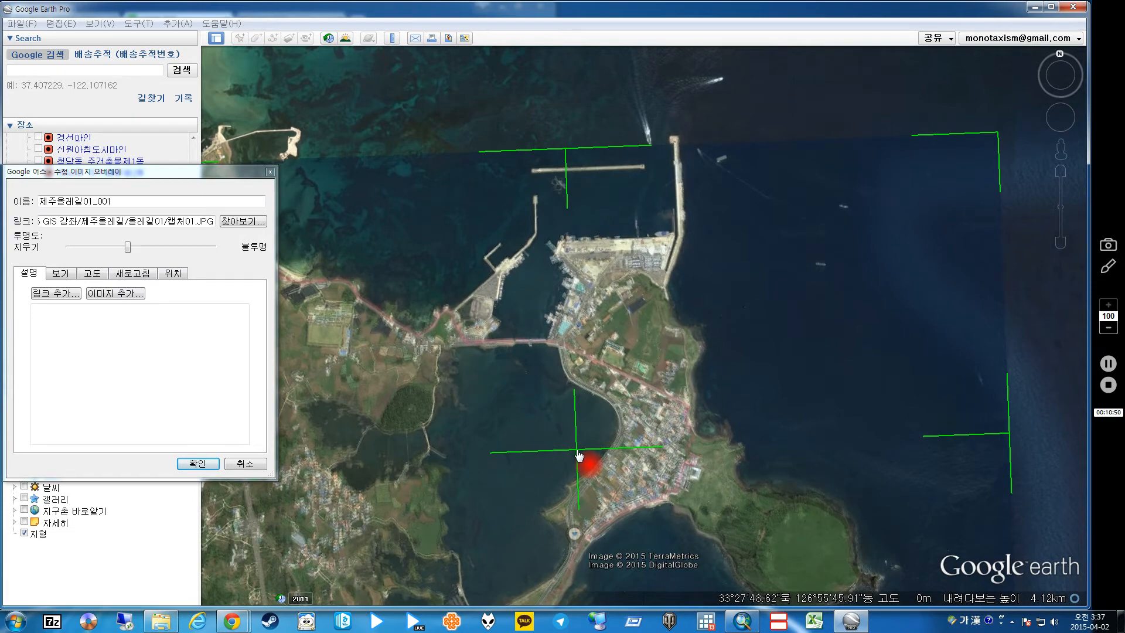
pyautogui.moveTo(654, 503); pyautogui.dragTo(566, 255)
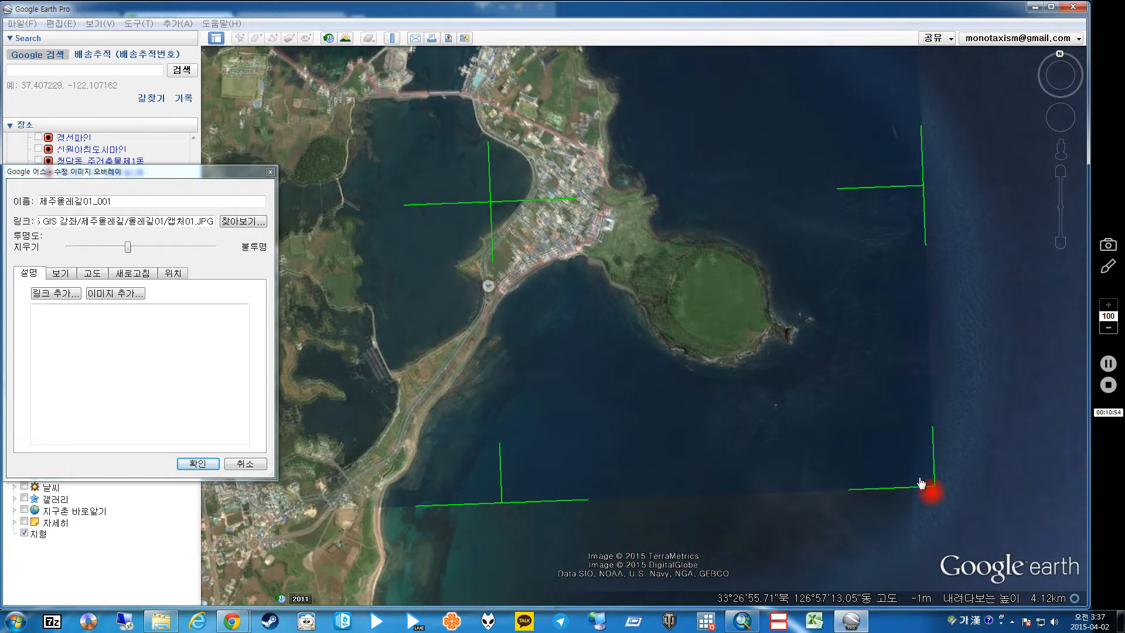
pyautogui.moveTo(931, 489)
pyautogui.mouseDown()
pyautogui.moveTo(915, 498)
pyautogui.moveTo(914, 523)
pyautogui.moveTo(924, 528)
pyautogui.moveTo(941, 488)
pyautogui.moveTo(936, 501)
pyautogui.mouseUp()
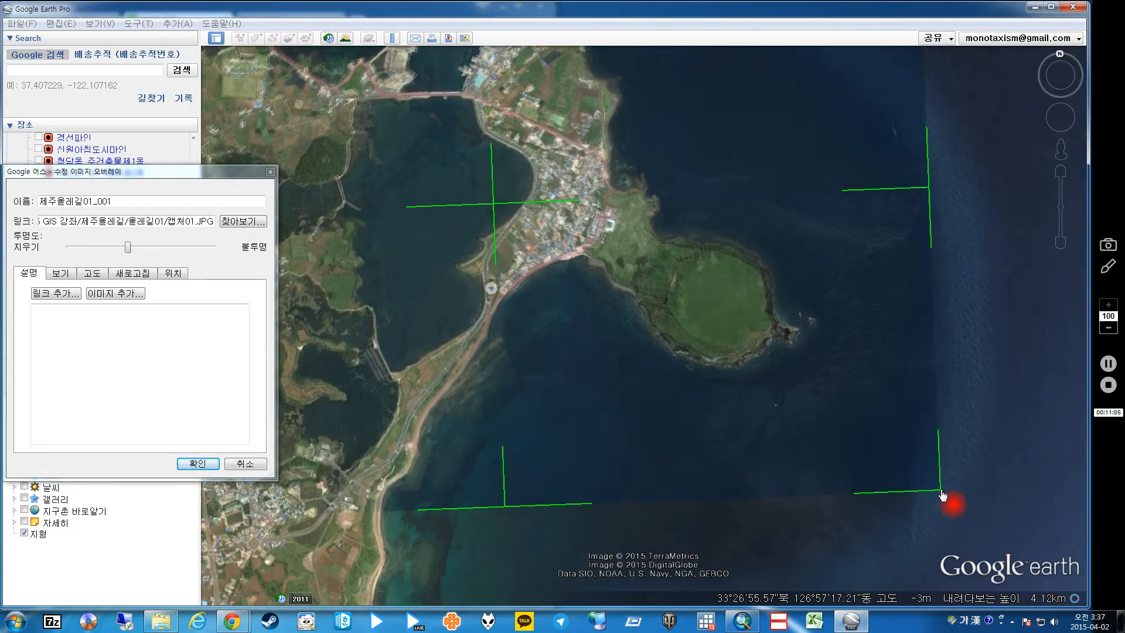
# - Make the overlay almost fully opaque in a close view of the coastal town to bring out the route line
pyautogui.moveTo(941, 495); pyautogui.dragTo(649, 376)
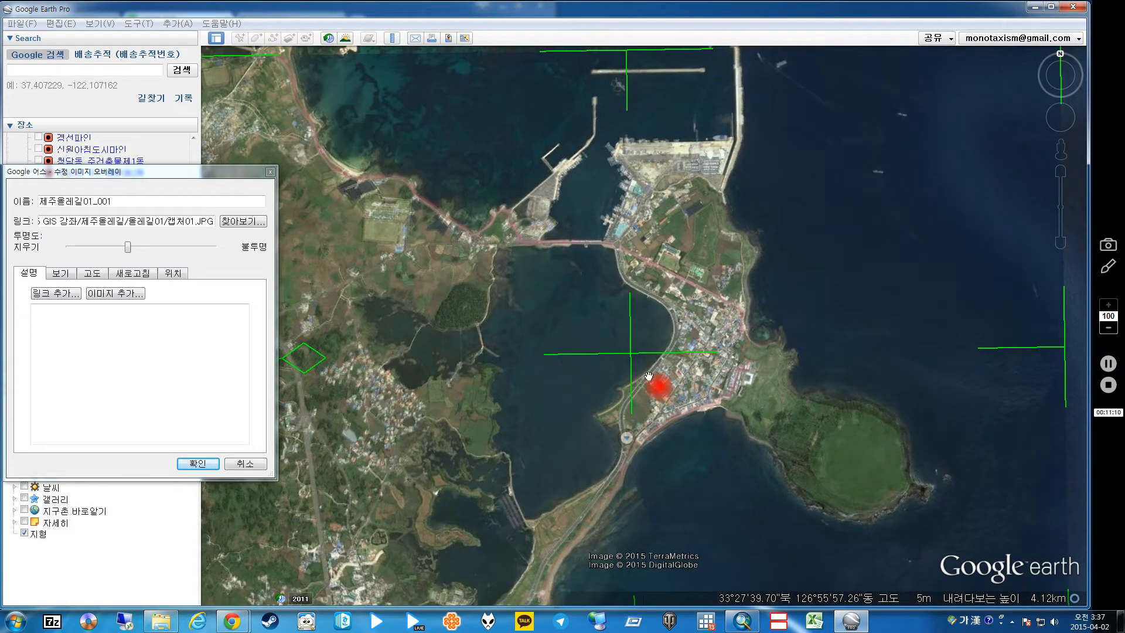
pyautogui.scroll(5, 651, 350)
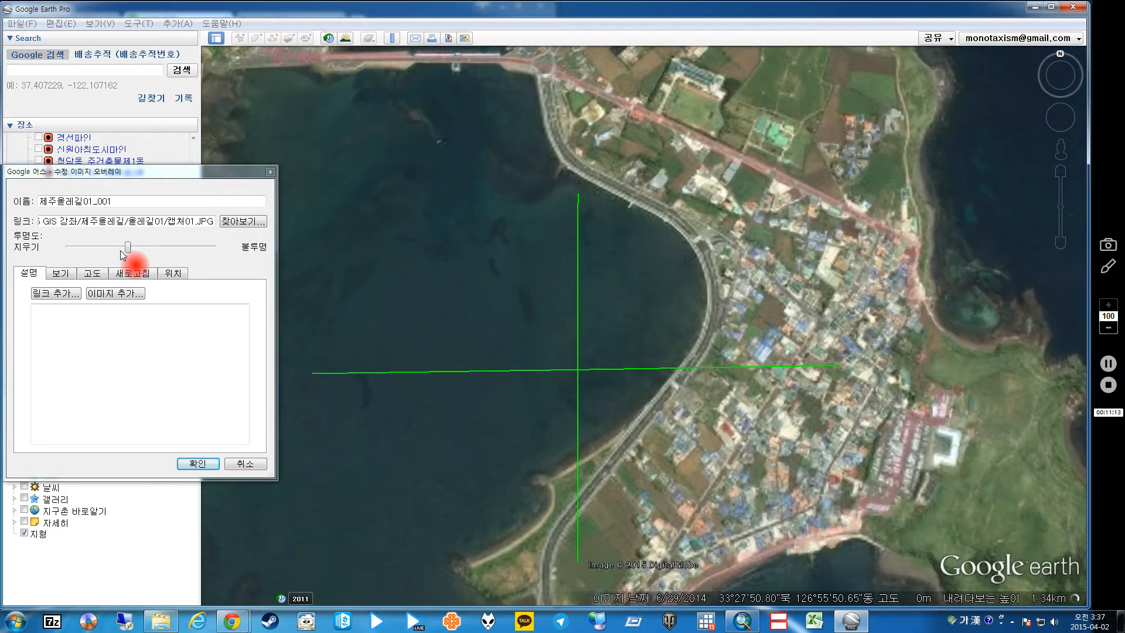
pyautogui.moveTo(123, 255); pyautogui.dragTo(234, 286)
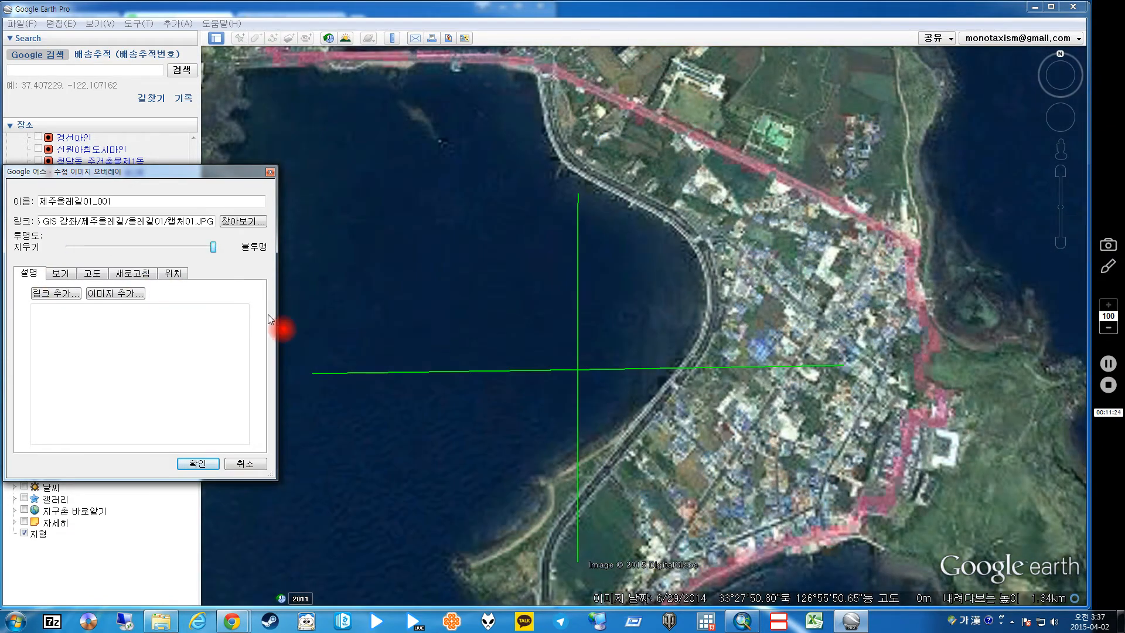
# - Save the overlay's edits and return to a north-up, top-down view of the coastal town and its route line
pyautogui.scroll(-5, 595, 445)
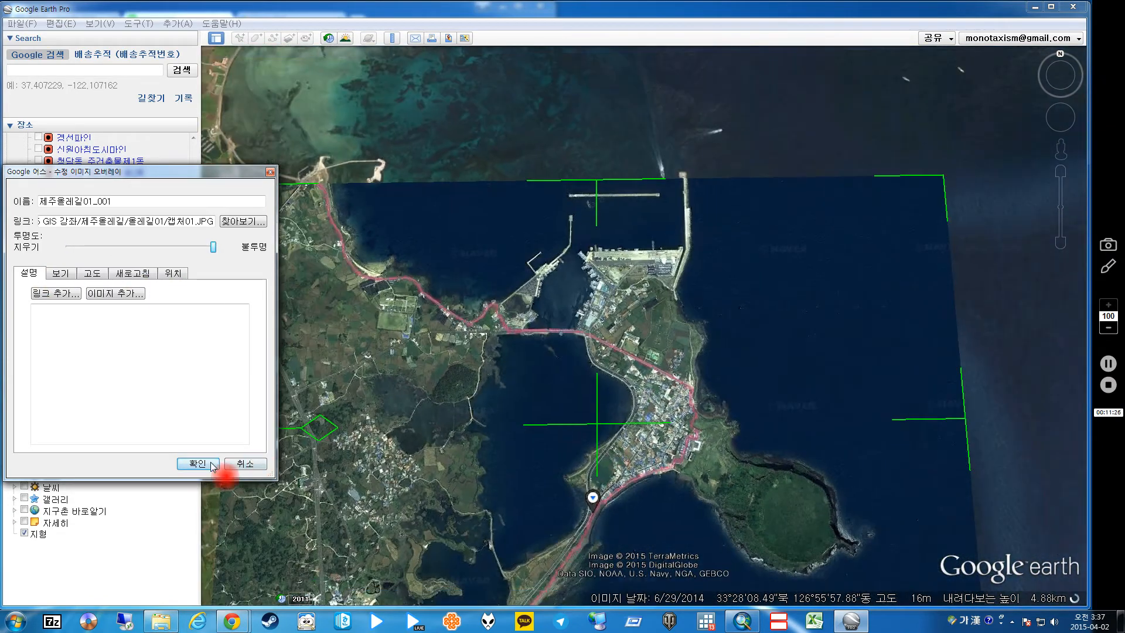
pyautogui.click(198, 464)
pyautogui.scroll(-2, 476, 407)
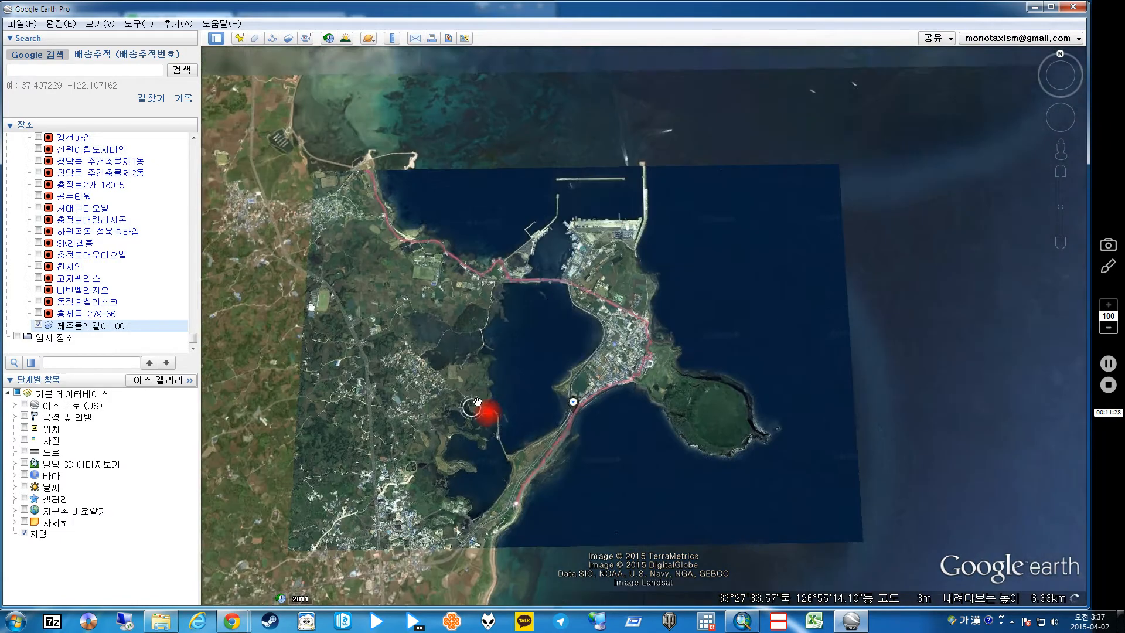
pyautogui.moveTo(546, 387); pyautogui.dragTo(543, 277, button='middle')
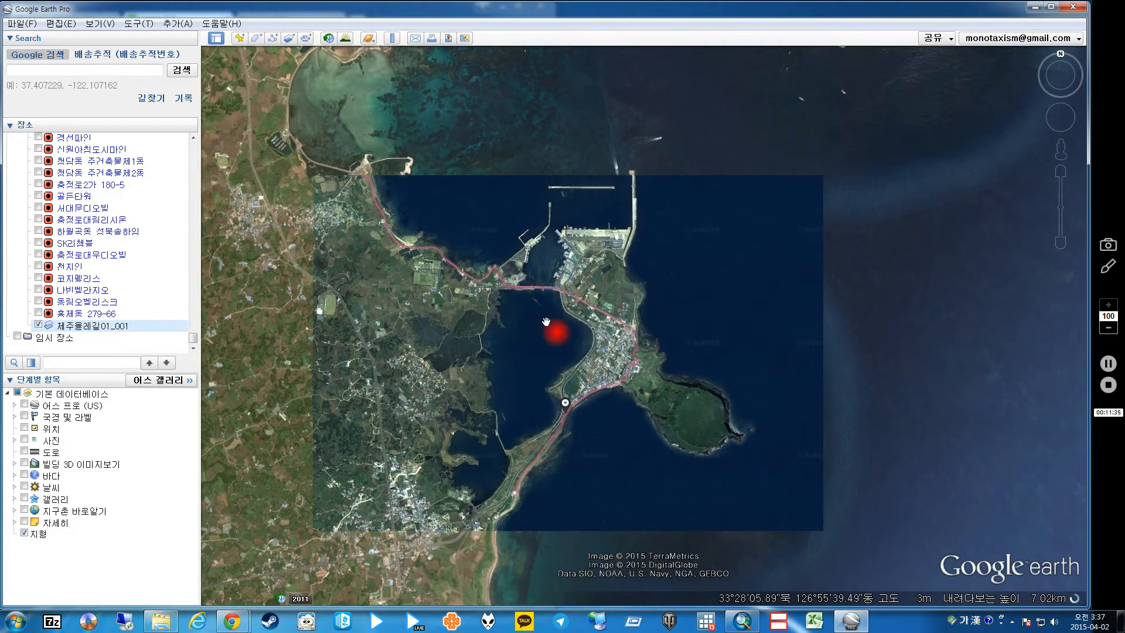
pyautogui.moveTo(562, 449); pyautogui.dragTo(602, 427)
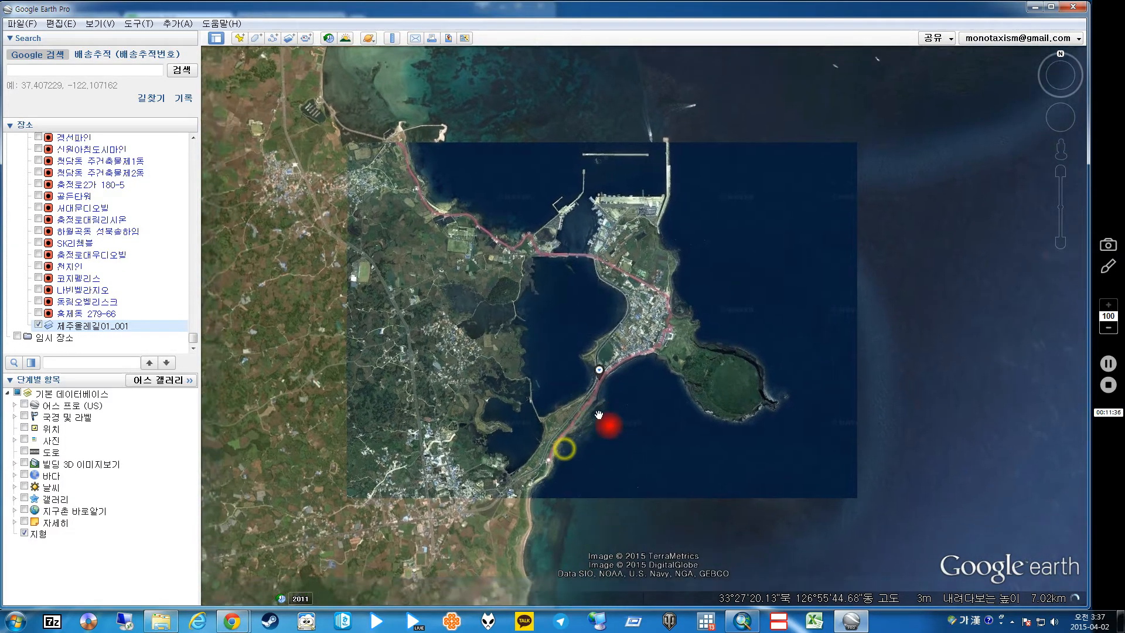
pyautogui.scroll(2, 647, 428)
pyautogui.scroll(1, 631, 408)
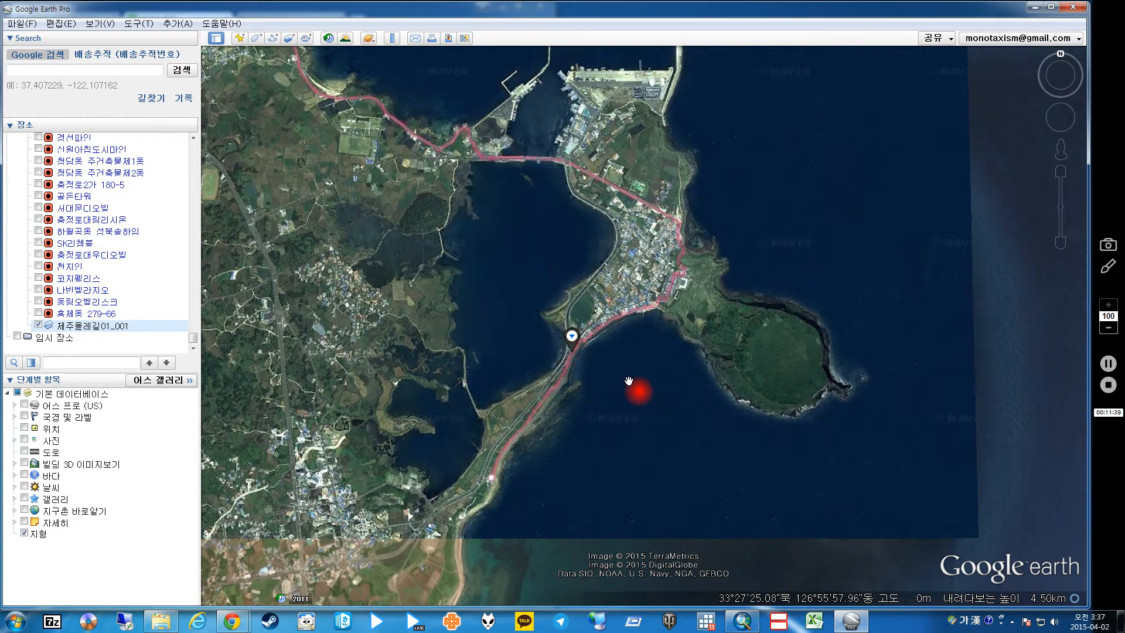
pyautogui.moveTo(629, 381); pyautogui.dragTo(648, 396)
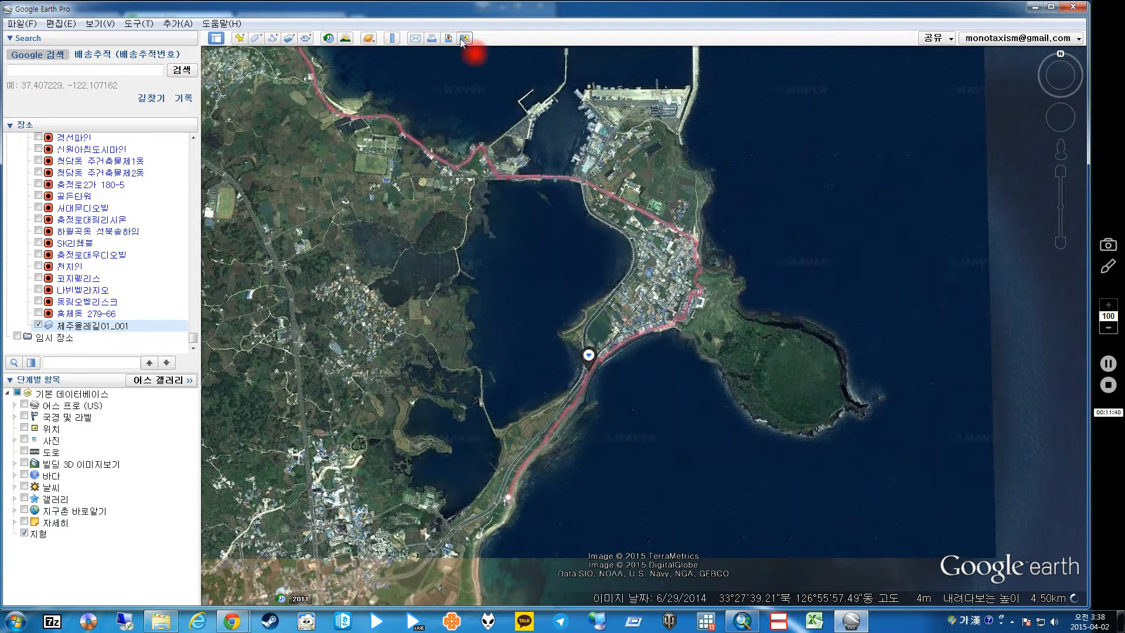
# - Move the overlay 제주올레길01_001 from the 현장조사구역주소완료 folder into Temporary Places (임시 장소)
pyautogui.click(272, 40)
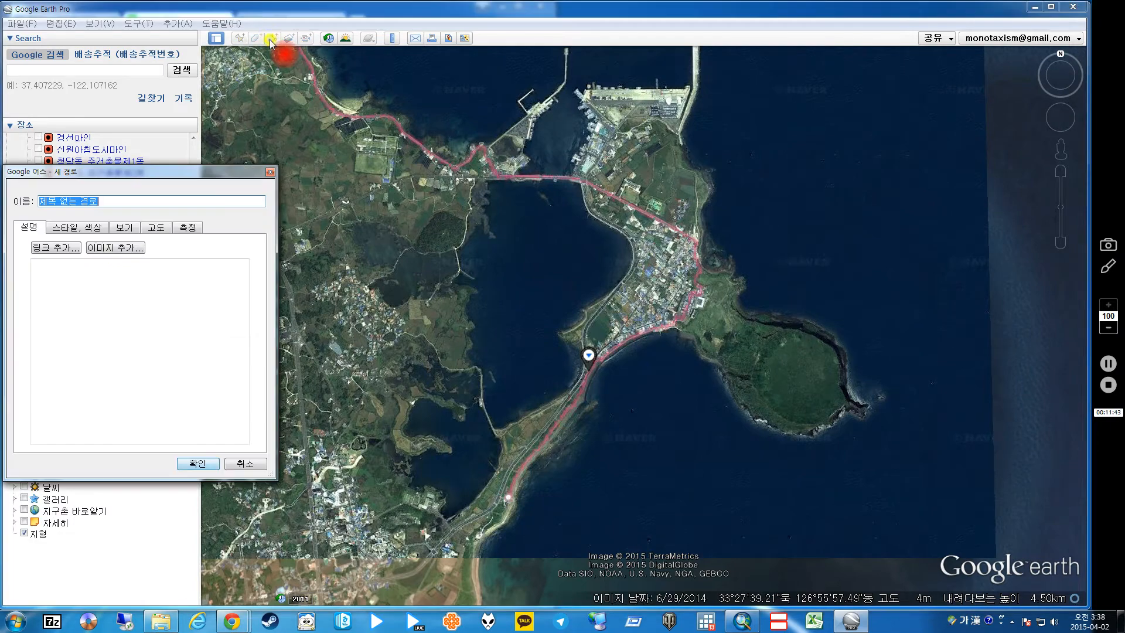
pyautogui.click(273, 172)
pyautogui.scroll(6, 152, 265)
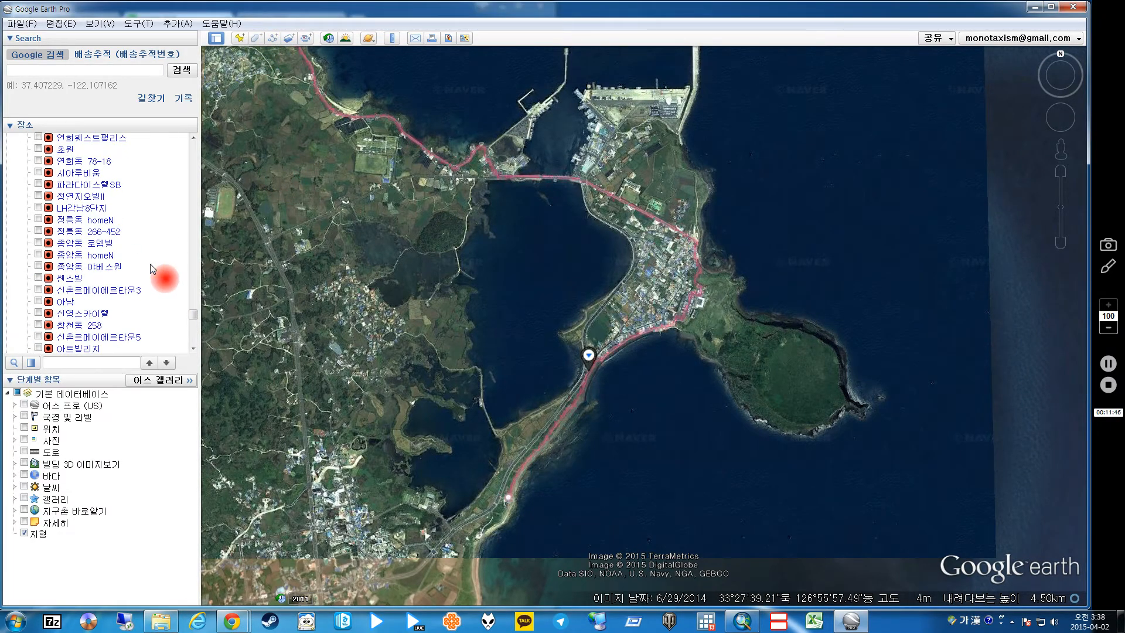
pyautogui.moveTo(191, 293); pyautogui.dragTo(201, 352)
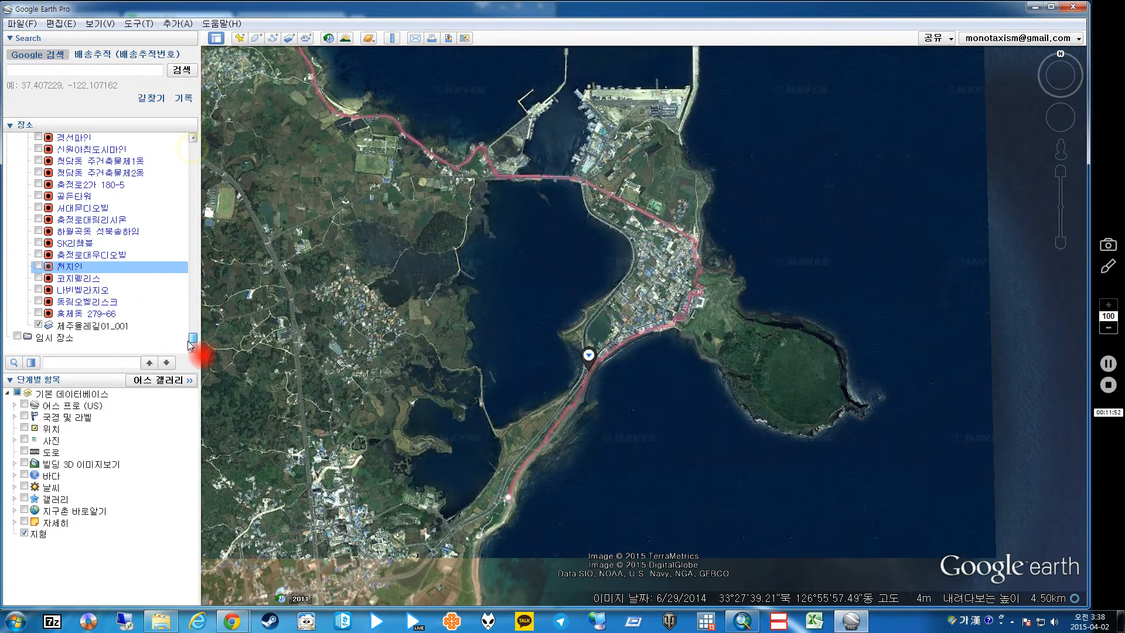
pyautogui.click(88, 329)
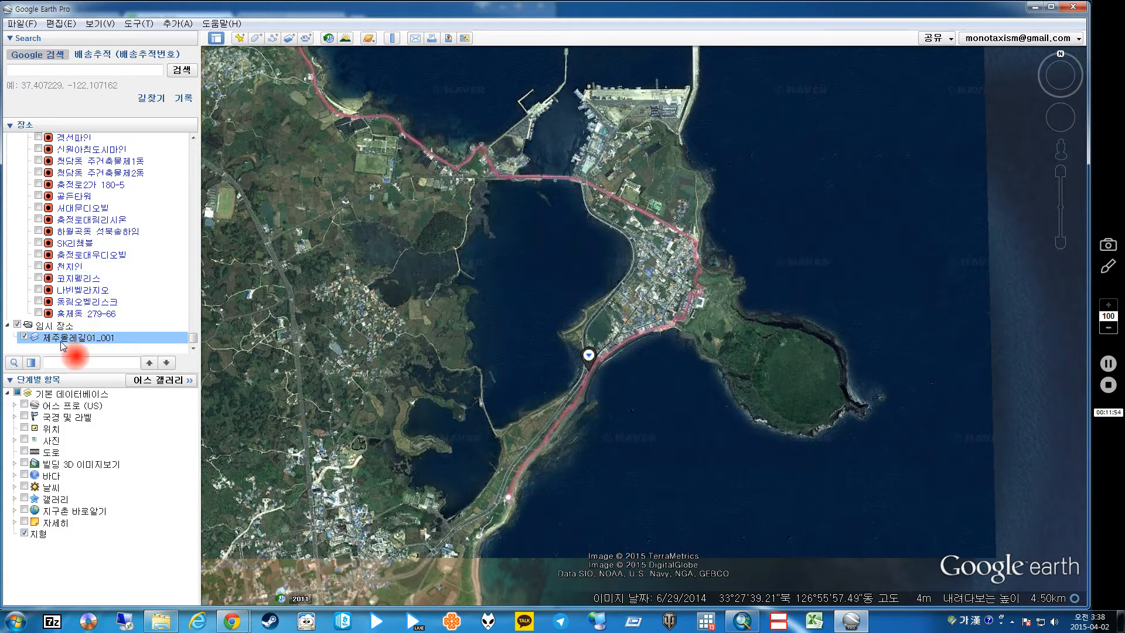
# - Collapse the 현장조사구역주소완료 folder and its parent 현장조사구역주소완료.csv in the places list
pyautogui.moveTo(192, 336); pyautogui.dragTo(212, 145)
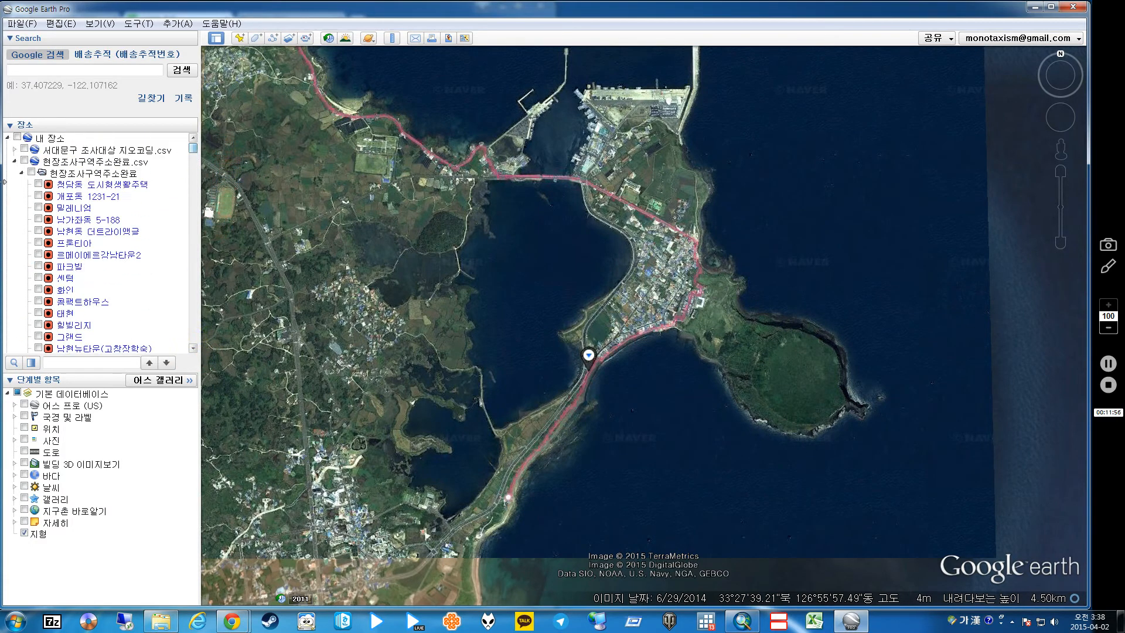
pyautogui.click(21, 173)
pyautogui.click(15, 161)
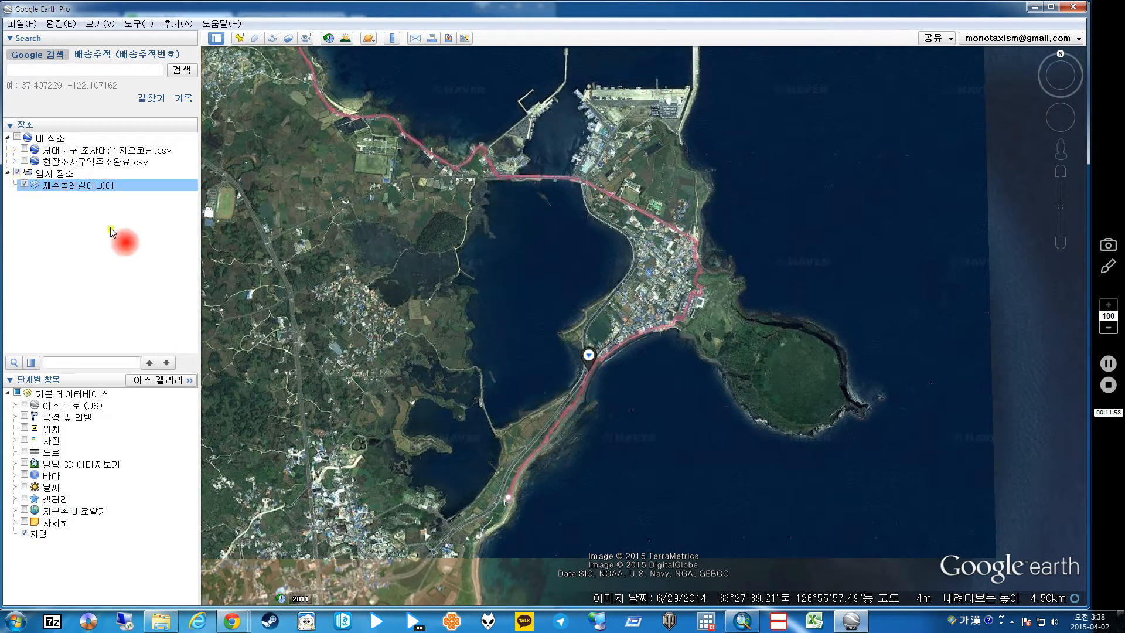
# - Start a new path in Temporary Places and place its first points from the route line's southern end along the coast
pyautogui.click(62, 174)
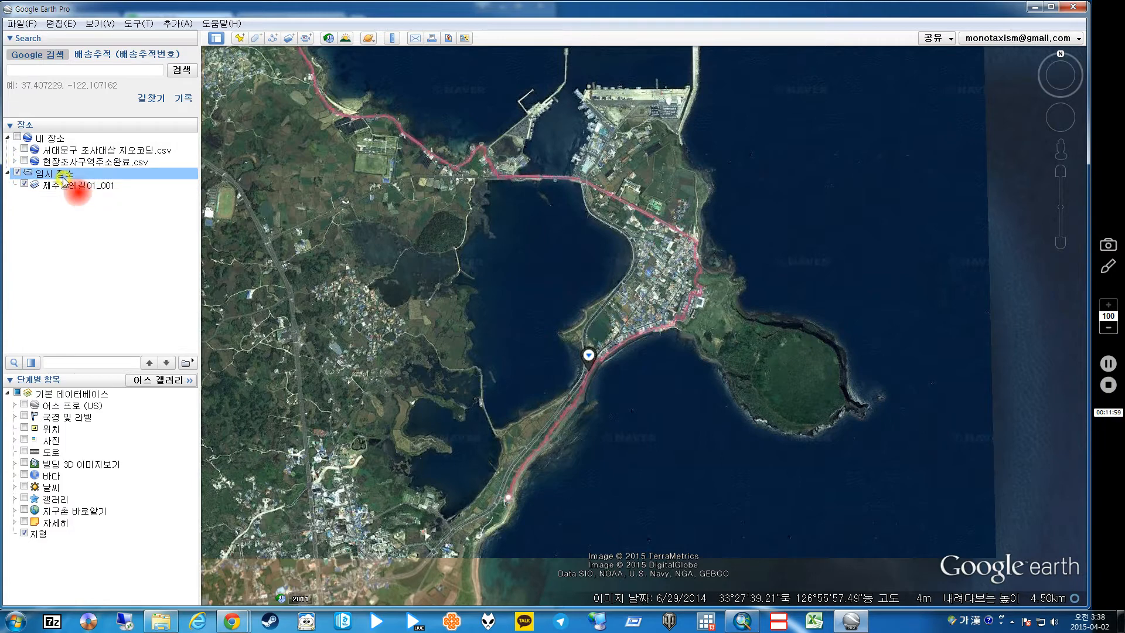
pyautogui.click(273, 38)
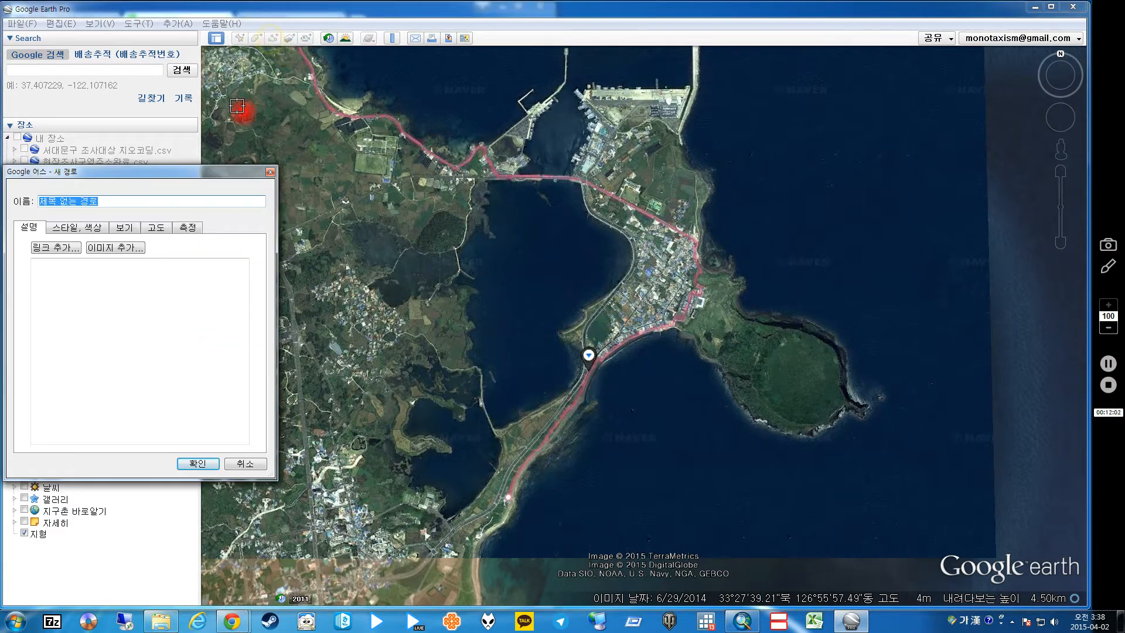
pyautogui.moveTo(169, 172); pyautogui.dragTo(165, 252)
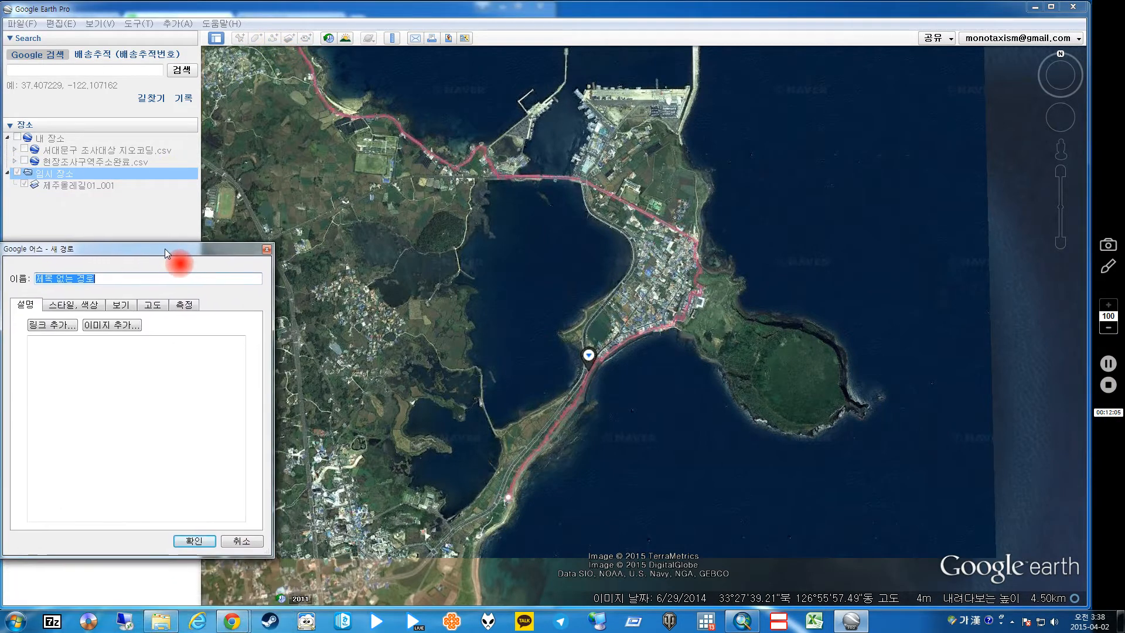
pyautogui.scroll(3, 515, 508)
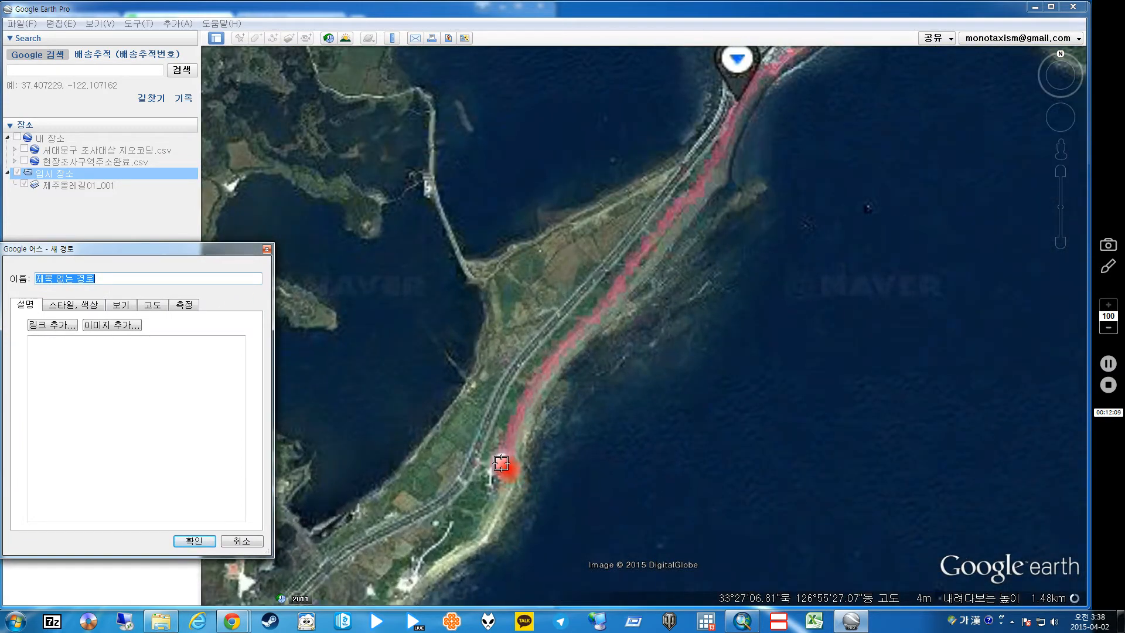
pyautogui.click(503, 460)
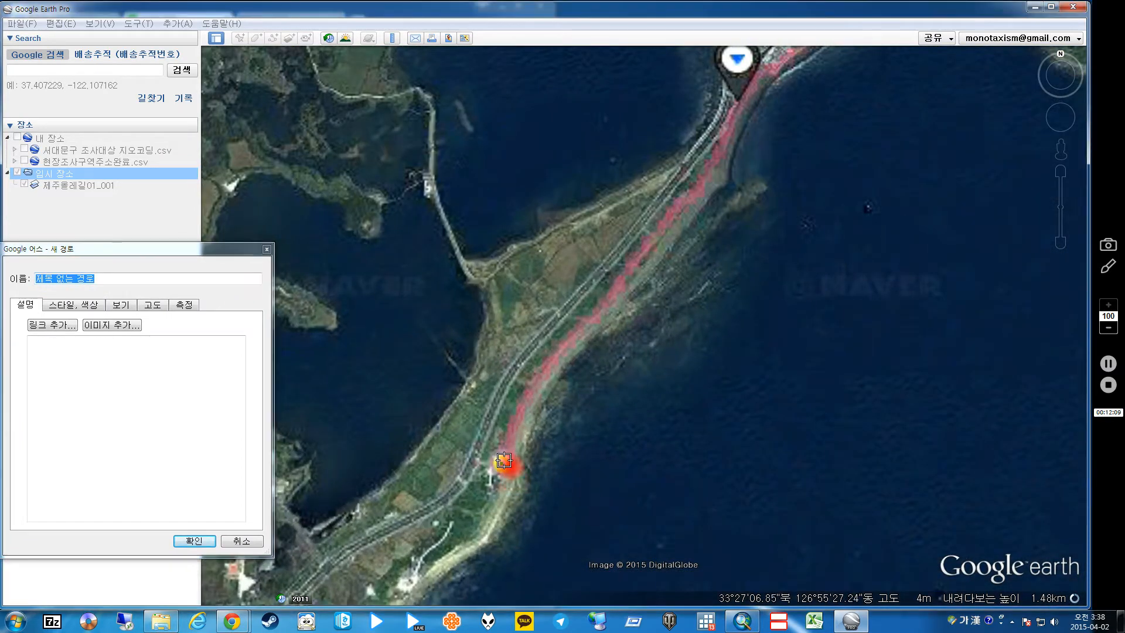
pyautogui.click(514, 423)
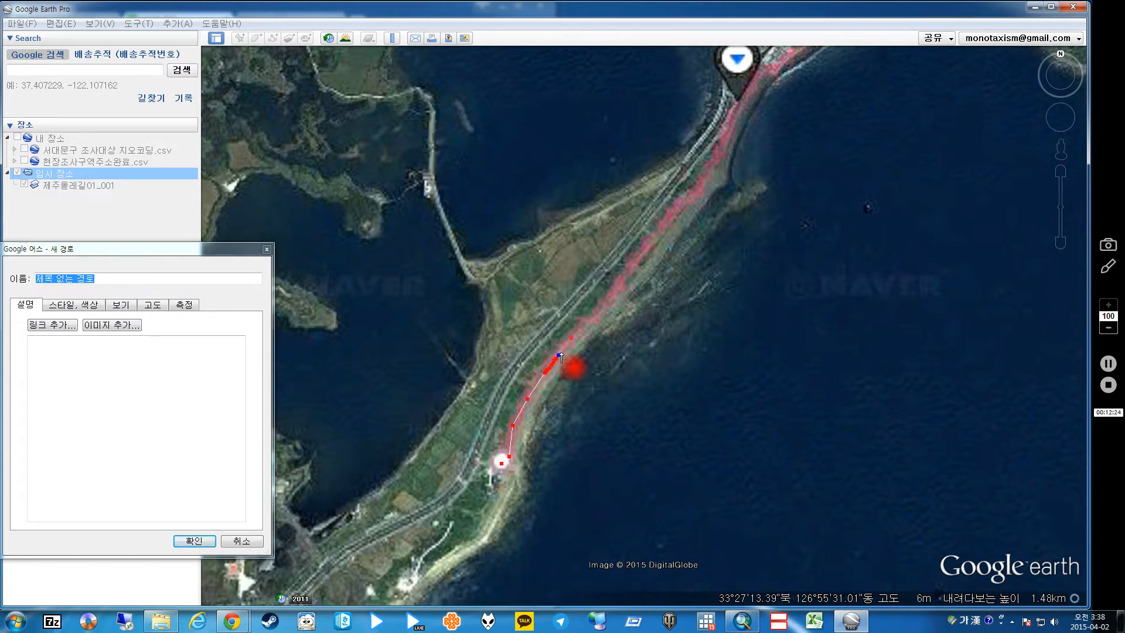
# - Extend the path northeast along the pink coastal route line to just past the blue arrow marker
pyautogui.moveTo(579, 331); pyautogui.dragTo(667, 225)
pyautogui.click(608, 301)
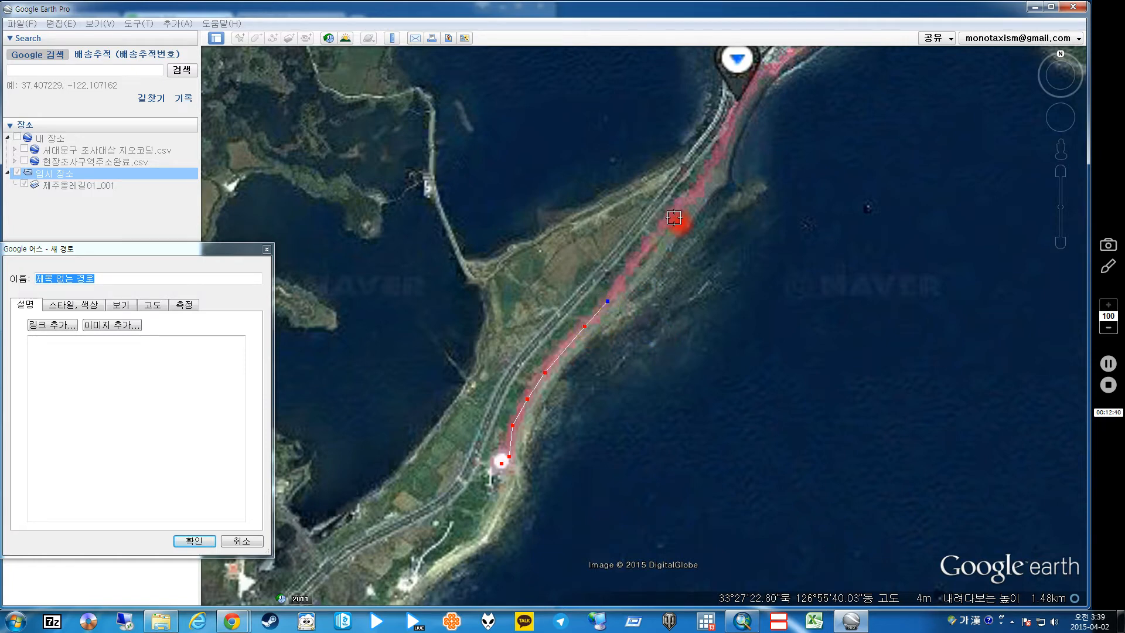
pyautogui.click(689, 197)
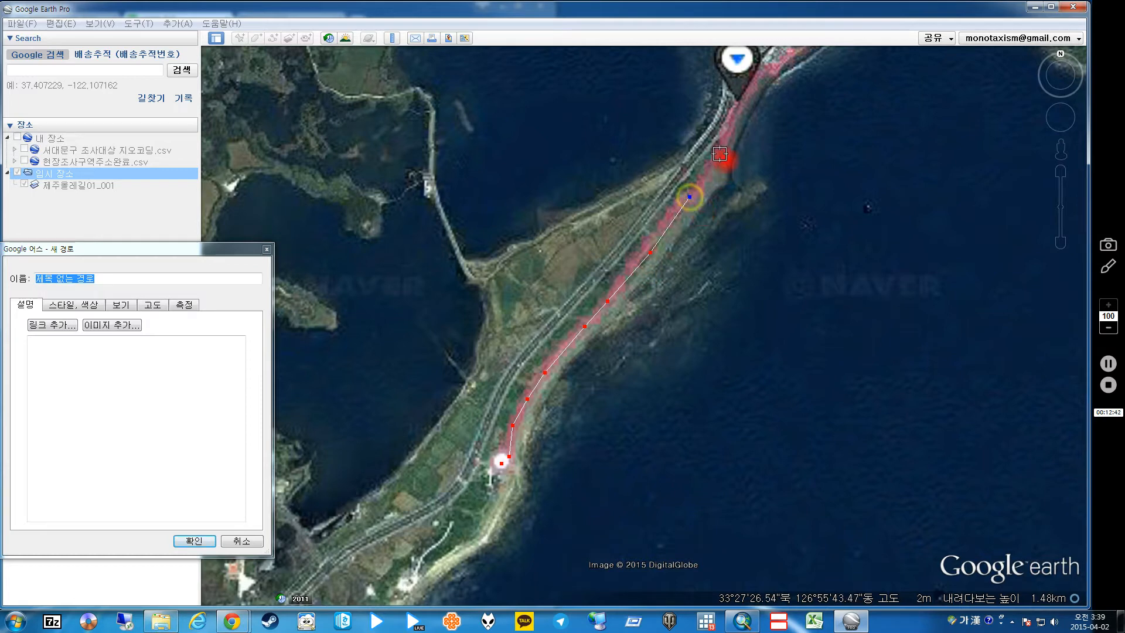
pyautogui.click(720, 151)
pyautogui.click(742, 101)
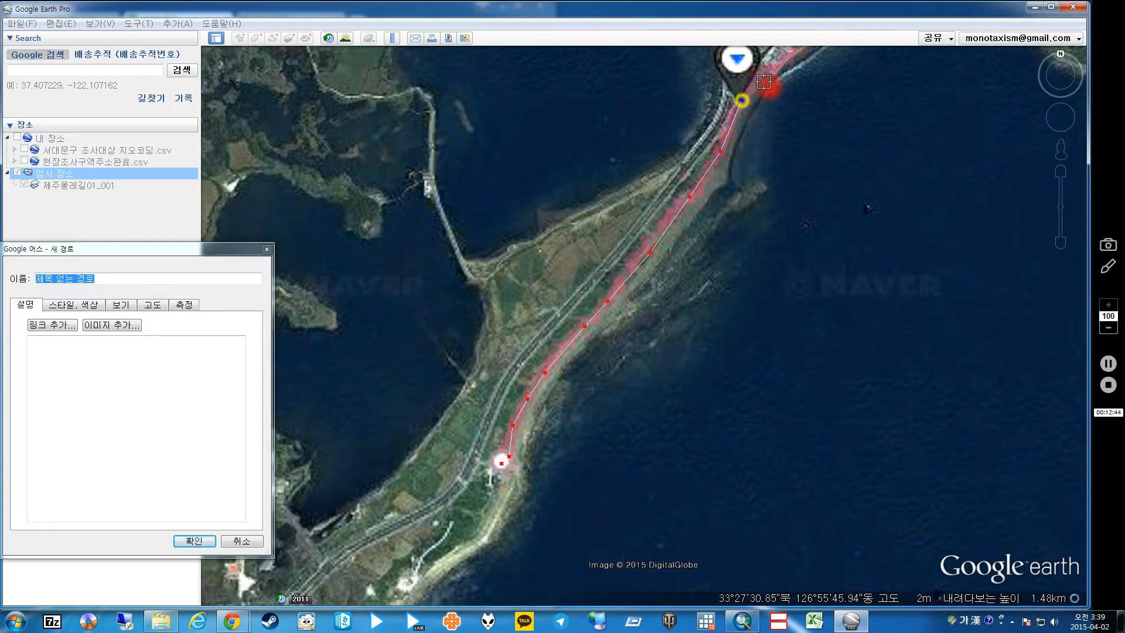
pyautogui.click(777, 61)
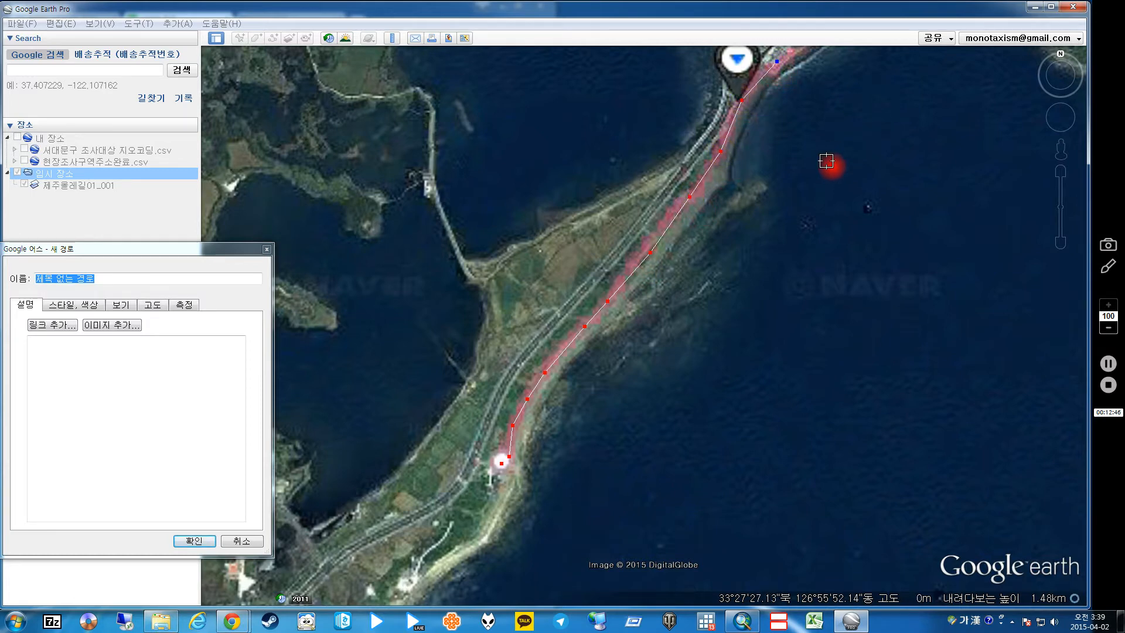
# - Continue the path along the town's southern shoreline, following the route line to the foot of the headland
pyautogui.scroll(-3, 826, 161)
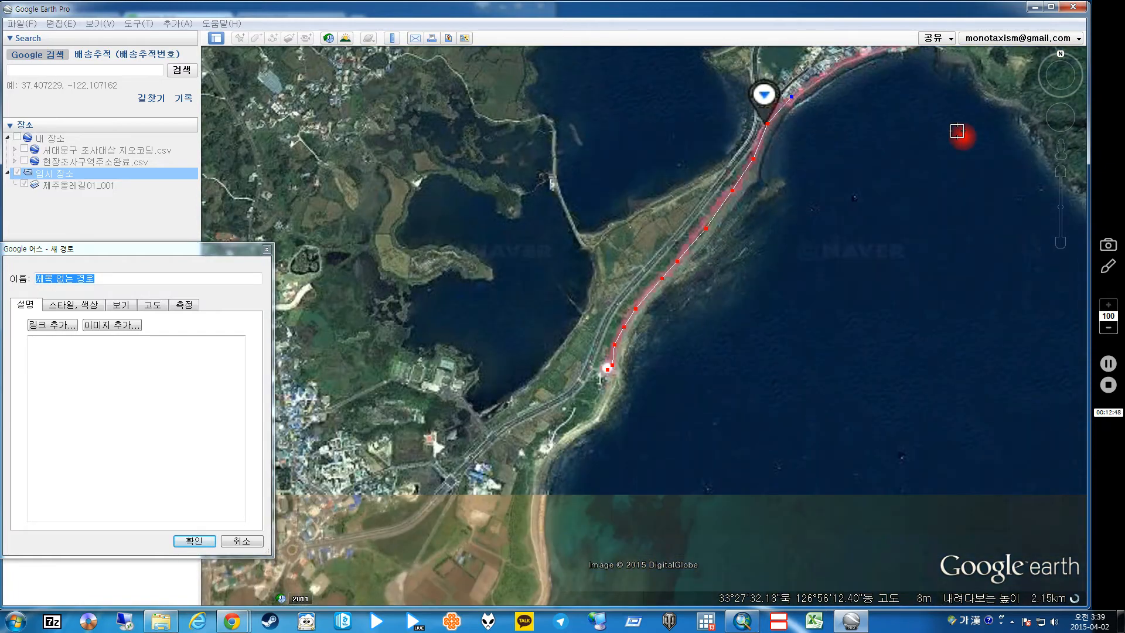
pyautogui.press('Right')
pyautogui.press('Up')
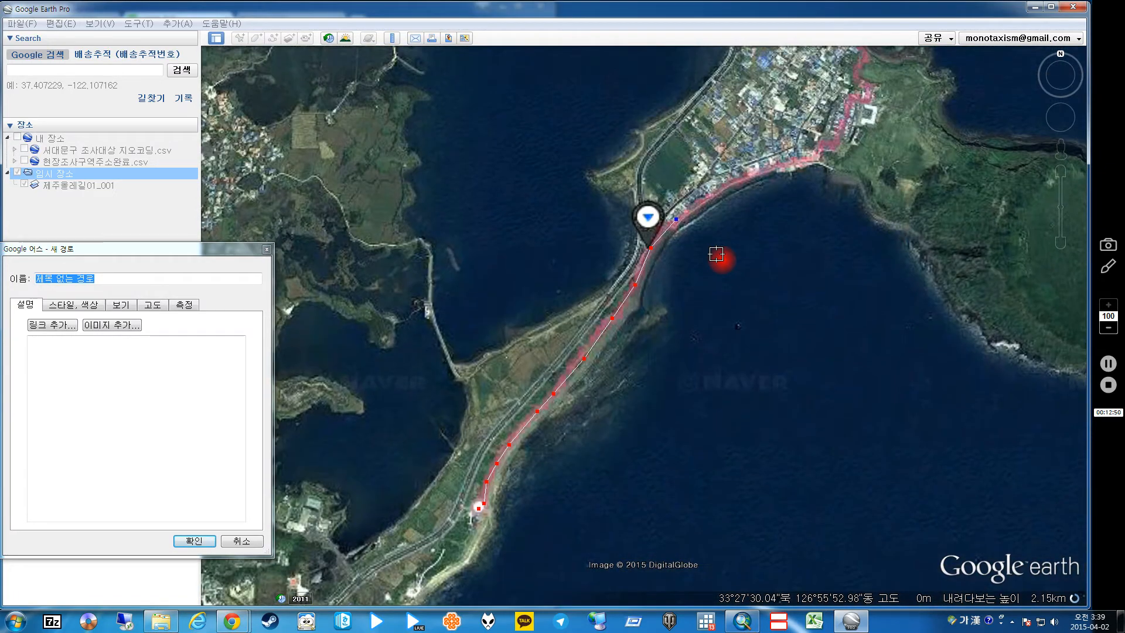
pyautogui.press('Right')
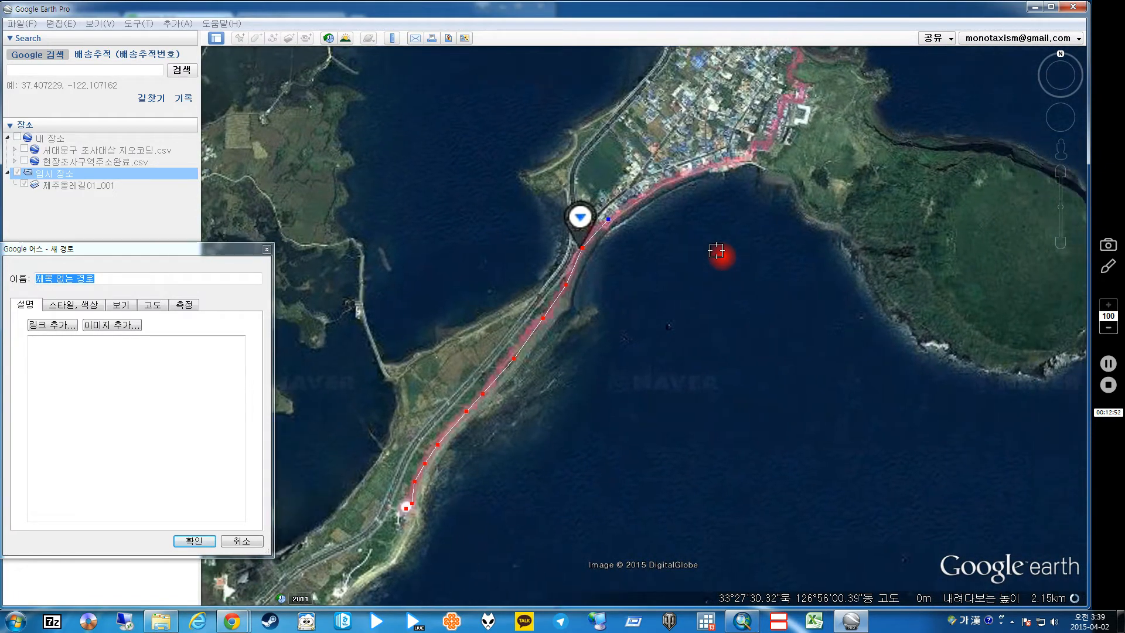
pyautogui.press('Right')
pyautogui.press('Up')
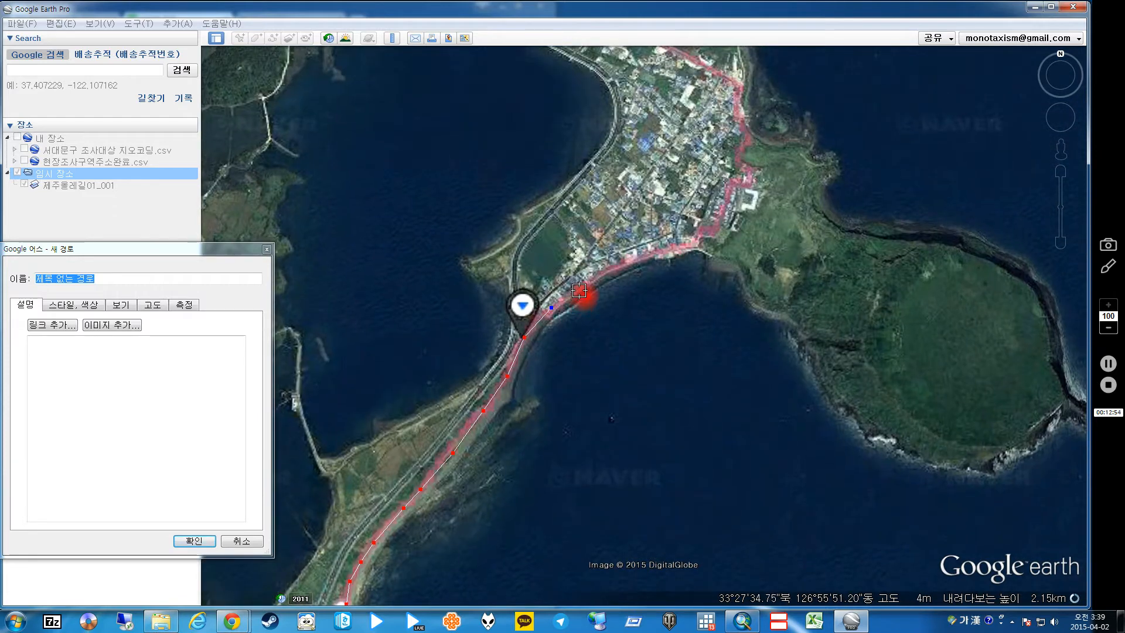
pyautogui.click(616, 266)
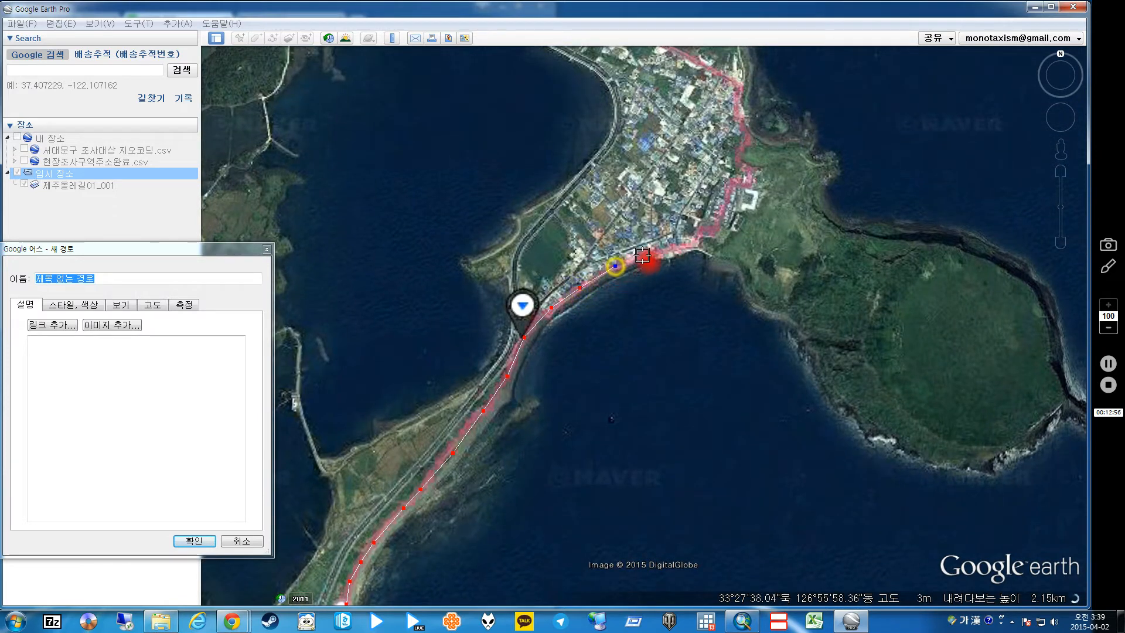
pyautogui.click(644, 255)
pyautogui.click(676, 248)
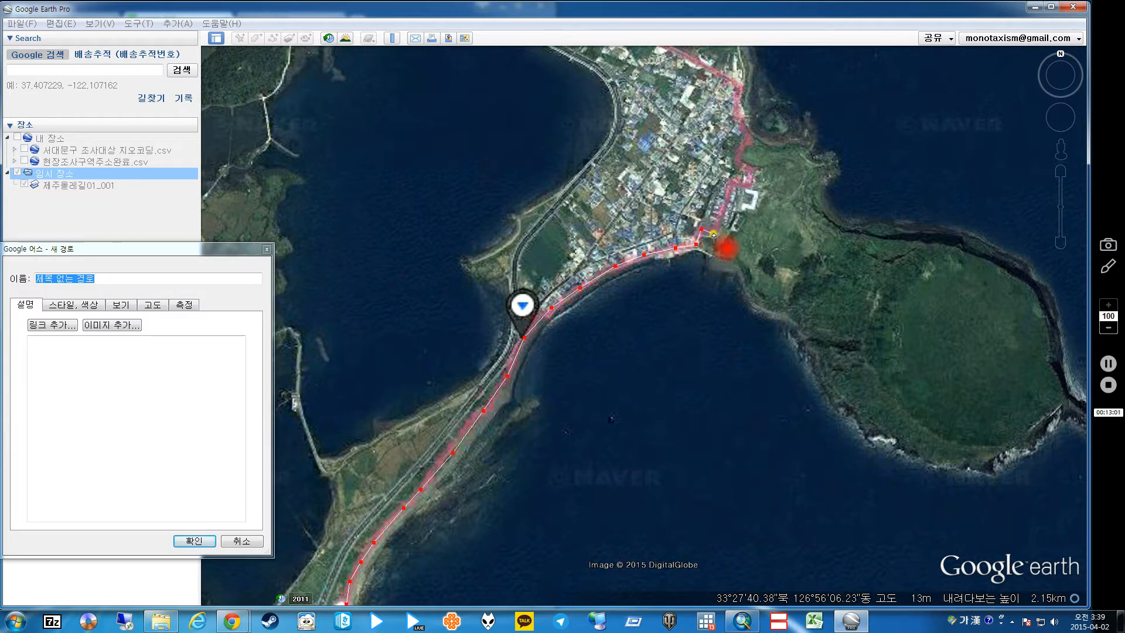
# - Trace the route's bends northward along the town's eastern edge to the corner where it turns northwest
pyautogui.click(747, 186)
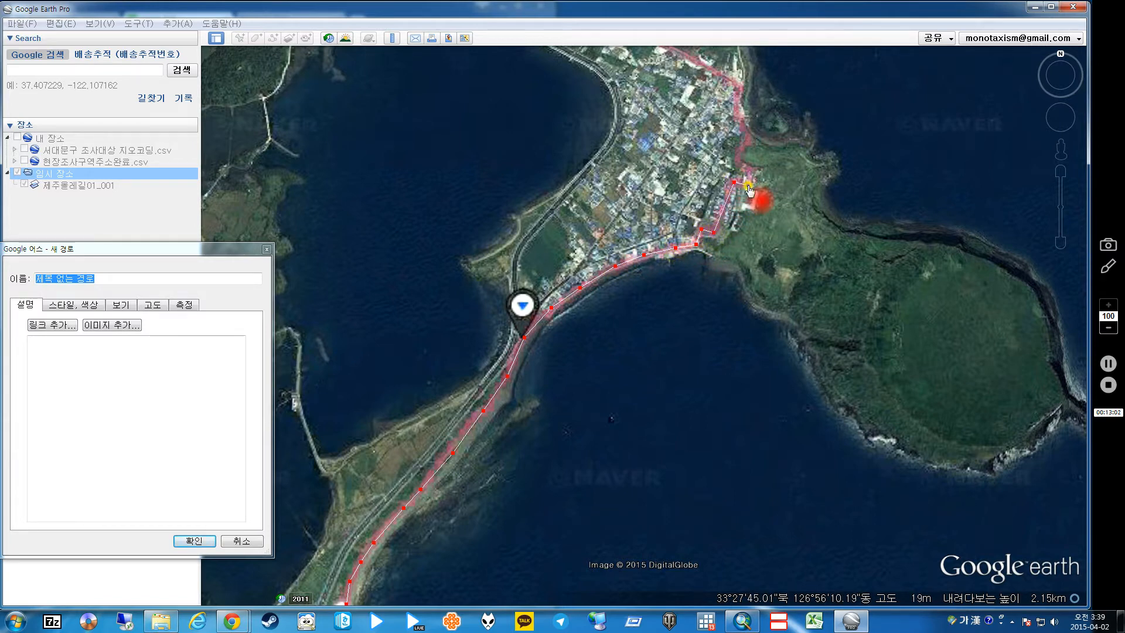
pyautogui.click(750, 170)
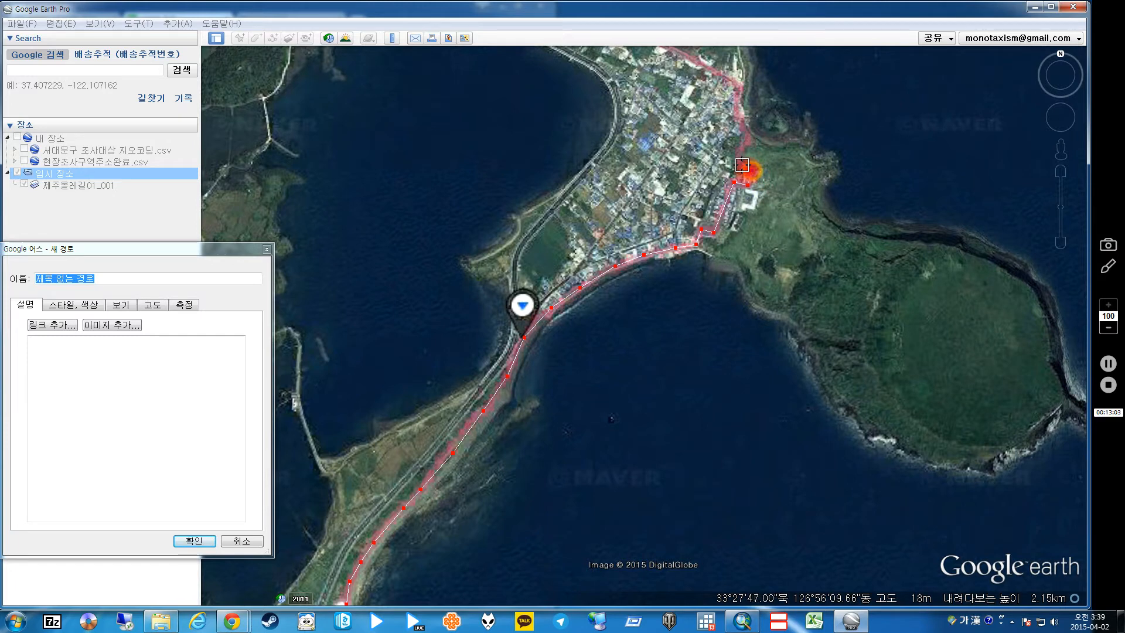
pyautogui.click(747, 136)
pyautogui.press('Up')
pyautogui.press('Right')
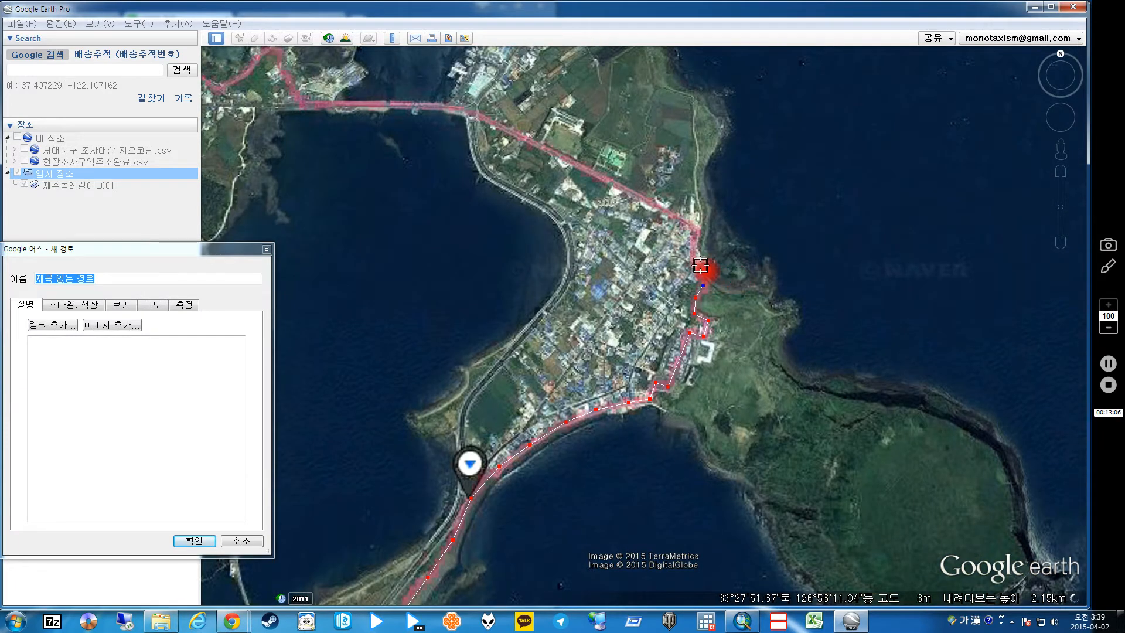
pyautogui.click(691, 253)
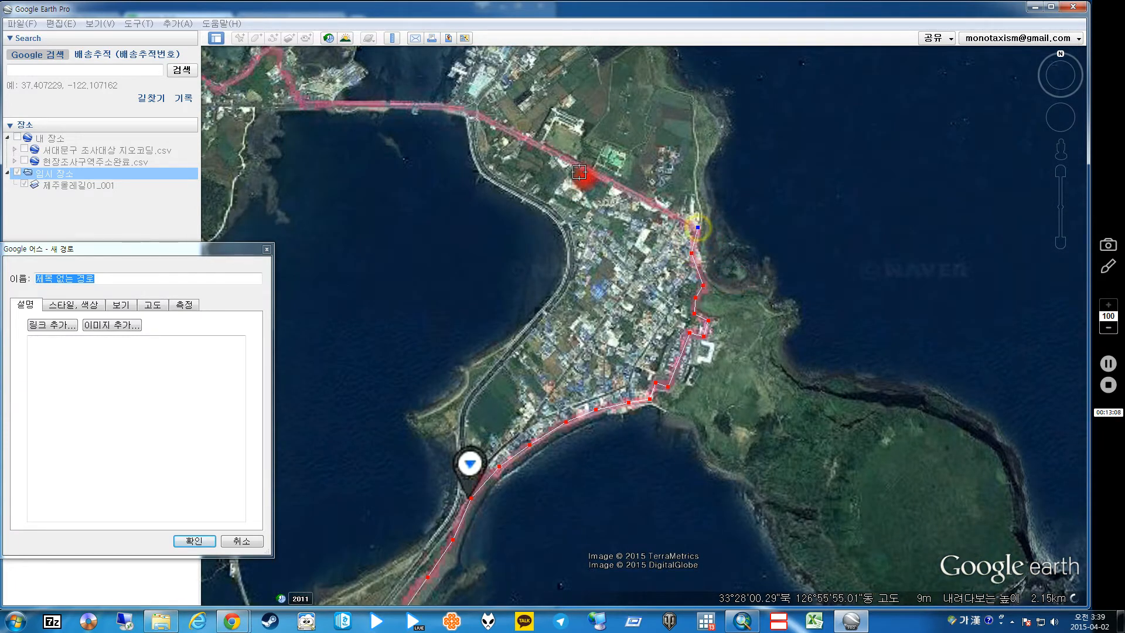
# - Extend the path northwest along the straight road and across the harbour bridge to its western end
pyautogui.click(611, 182)
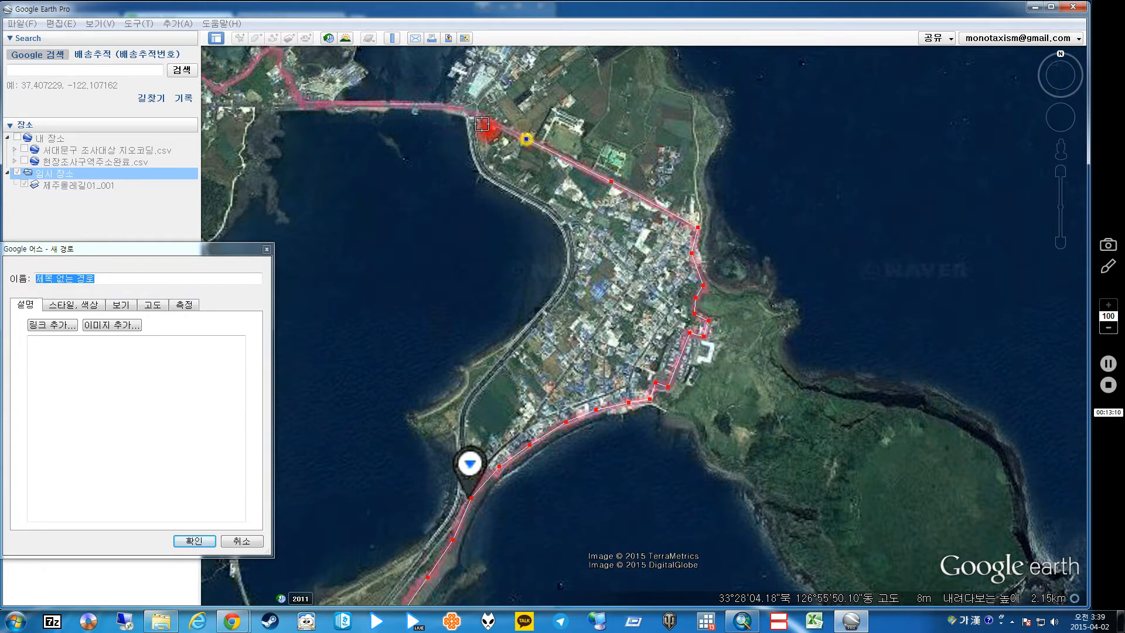
pyautogui.click(456, 109)
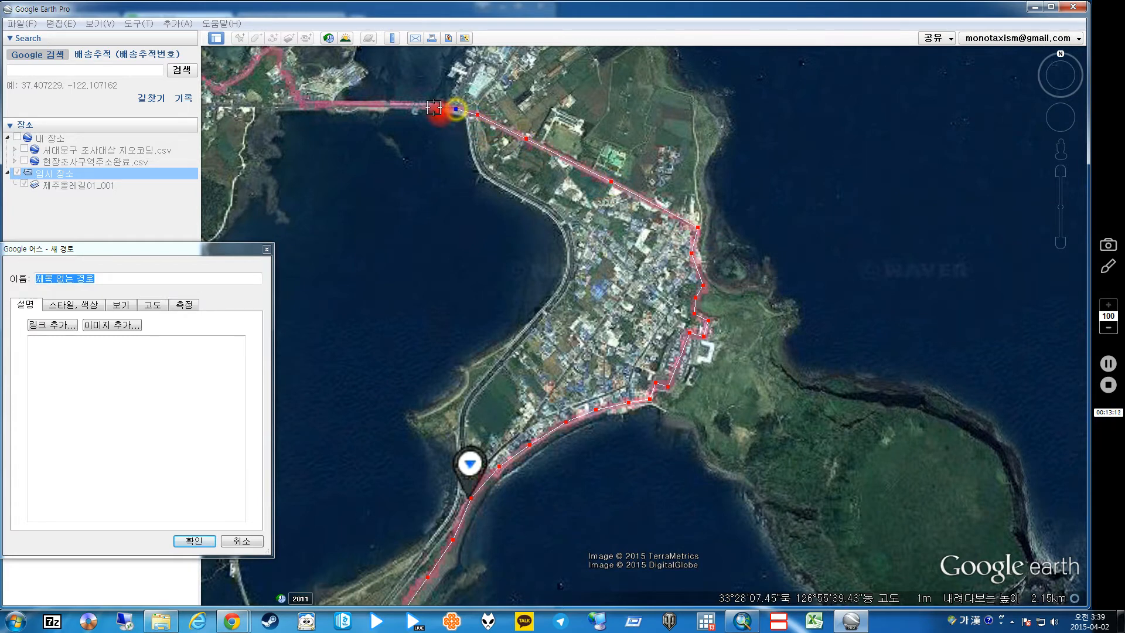
pyautogui.click(434, 108)
pyautogui.click(301, 105)
pyautogui.moveTo(301, 113); pyautogui.dragTo(427, 234)
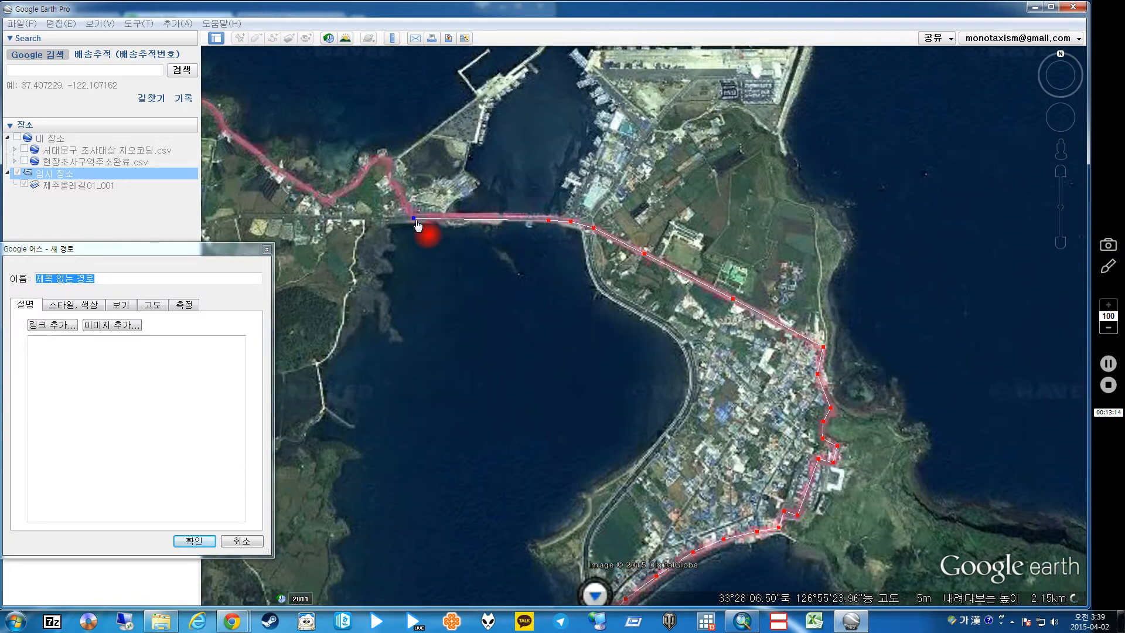
# - Extend the path from the bridge's western end around the small bend beside the harbour, following the route line southwest to its low corner
pyautogui.click(387, 170)
pyautogui.click(387, 163)
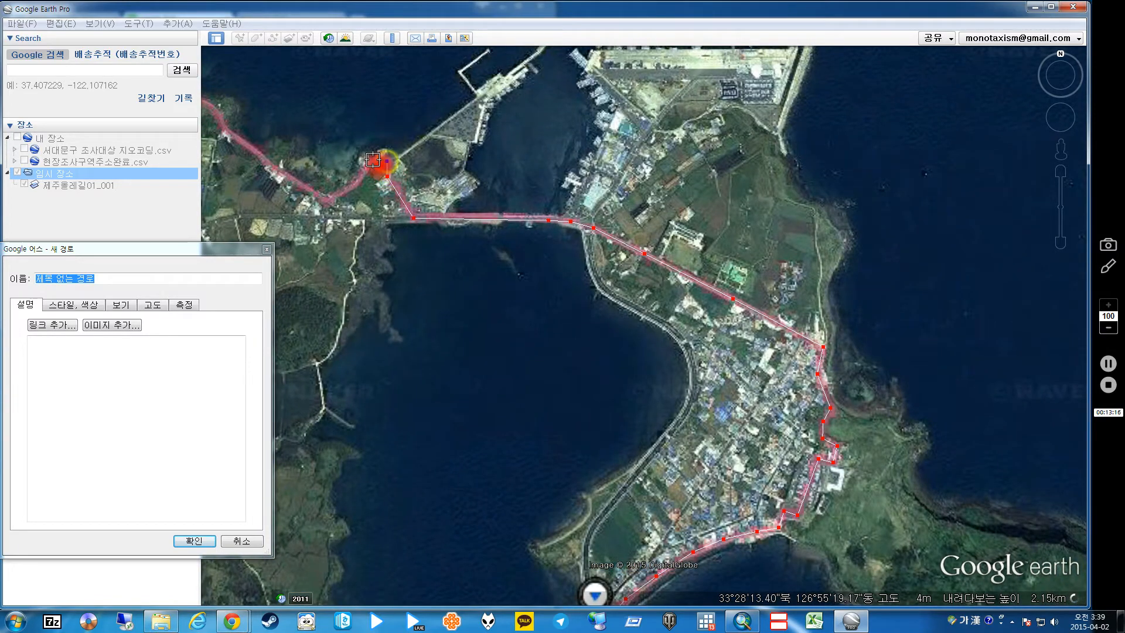
pyautogui.click(375, 160)
pyautogui.click(356, 182)
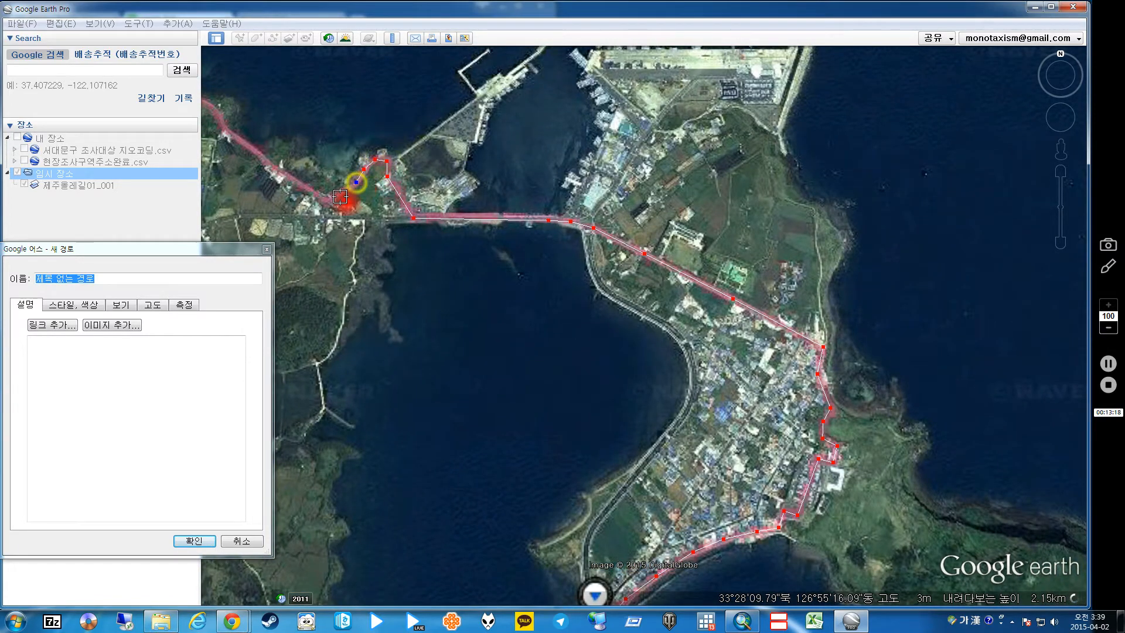
pyautogui.click(337, 195)
pyautogui.click(326, 200)
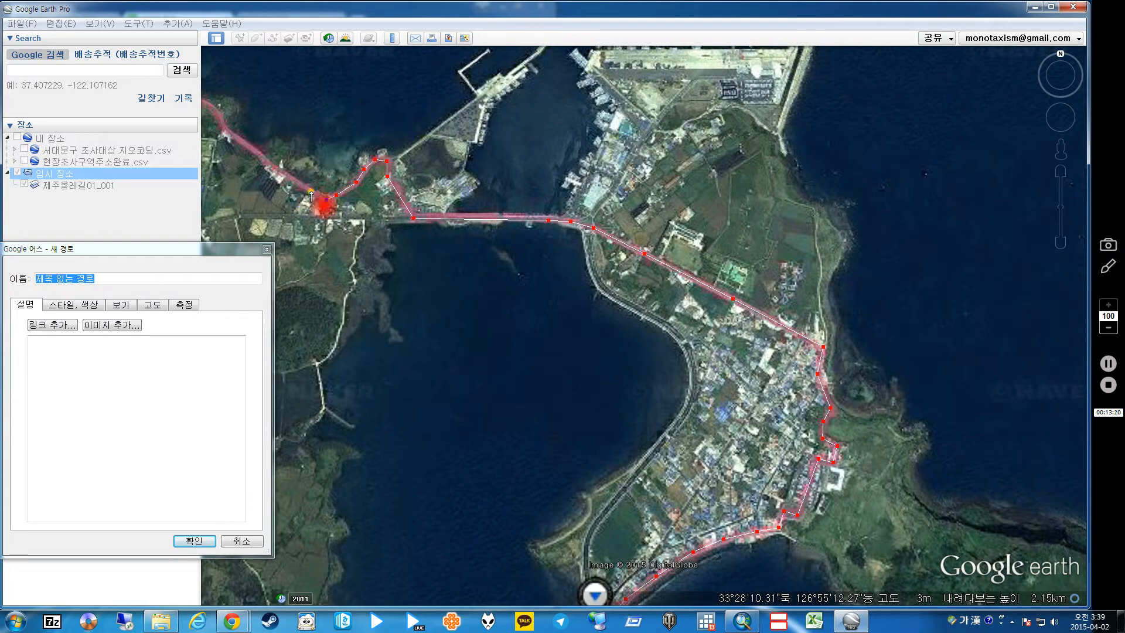
# - Continue the path northwest along the coastal route line to the overlay's northern edge and save the path
pyautogui.moveTo(311, 195); pyautogui.dragTo(585, 317)
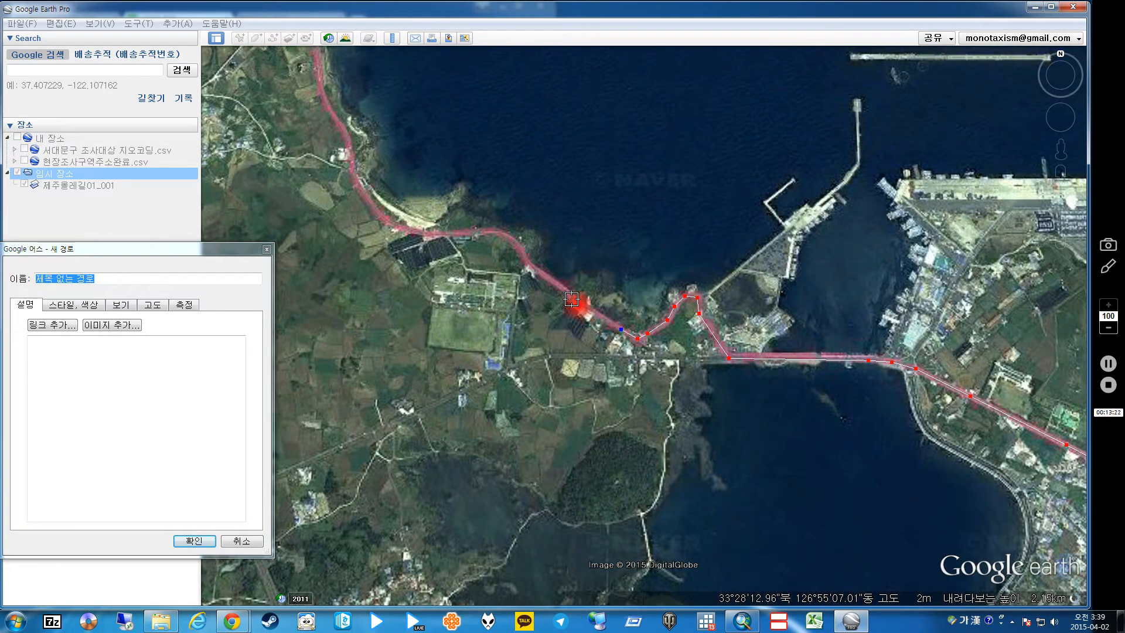
pyautogui.click(572, 298)
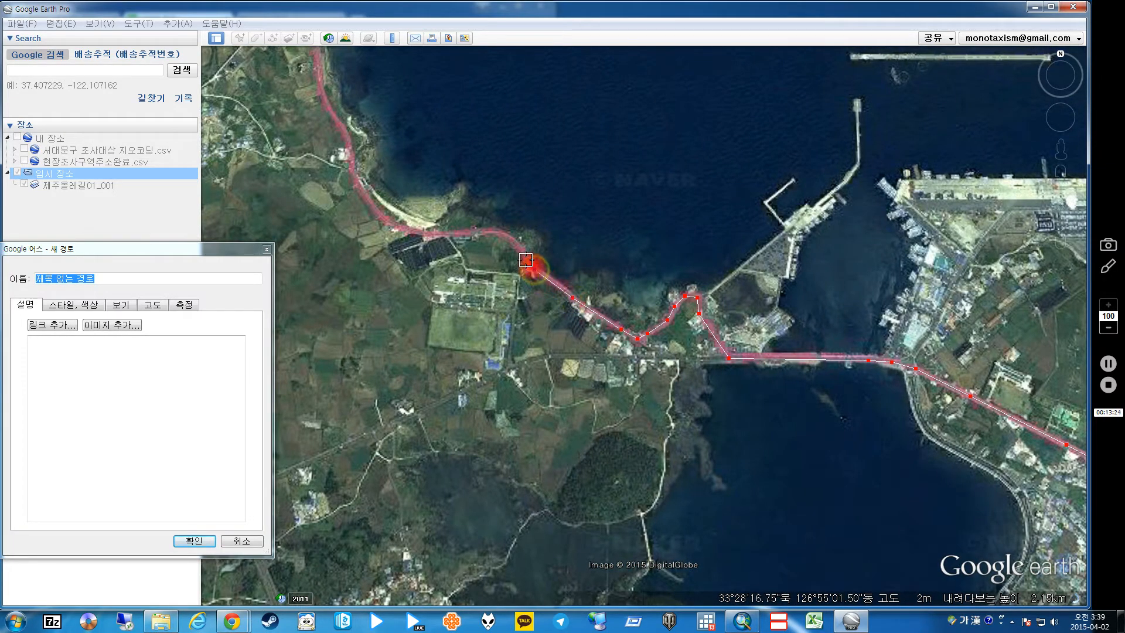
pyautogui.click(562, 286)
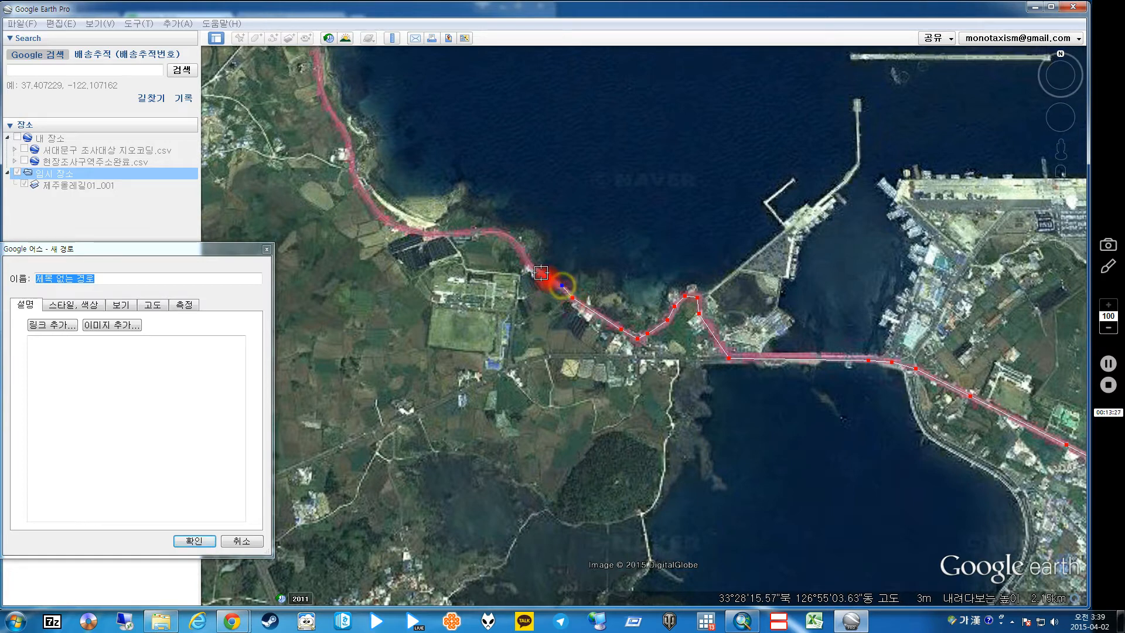
pyautogui.click(522, 250)
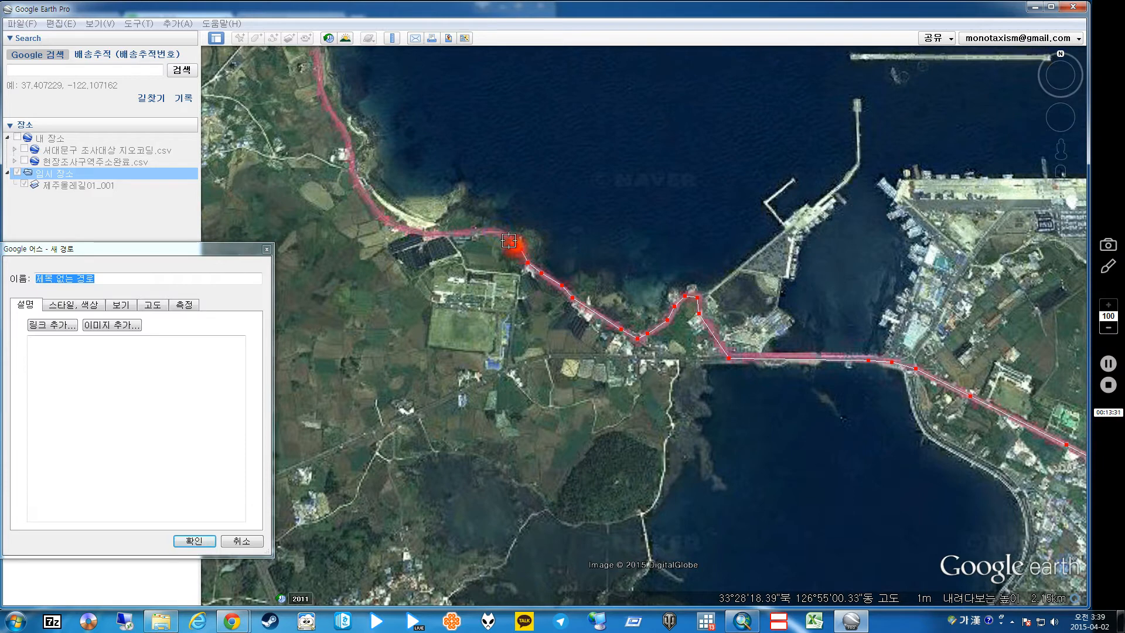
pyautogui.click(455, 235)
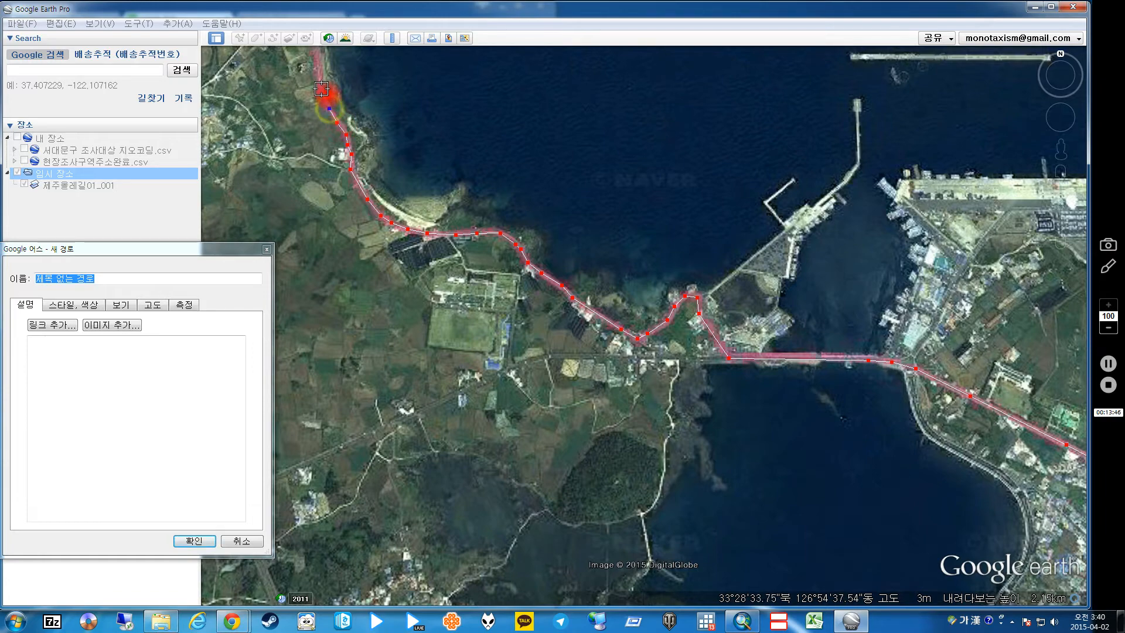
pyautogui.moveTo(321, 86); pyautogui.dragTo(526, 238)
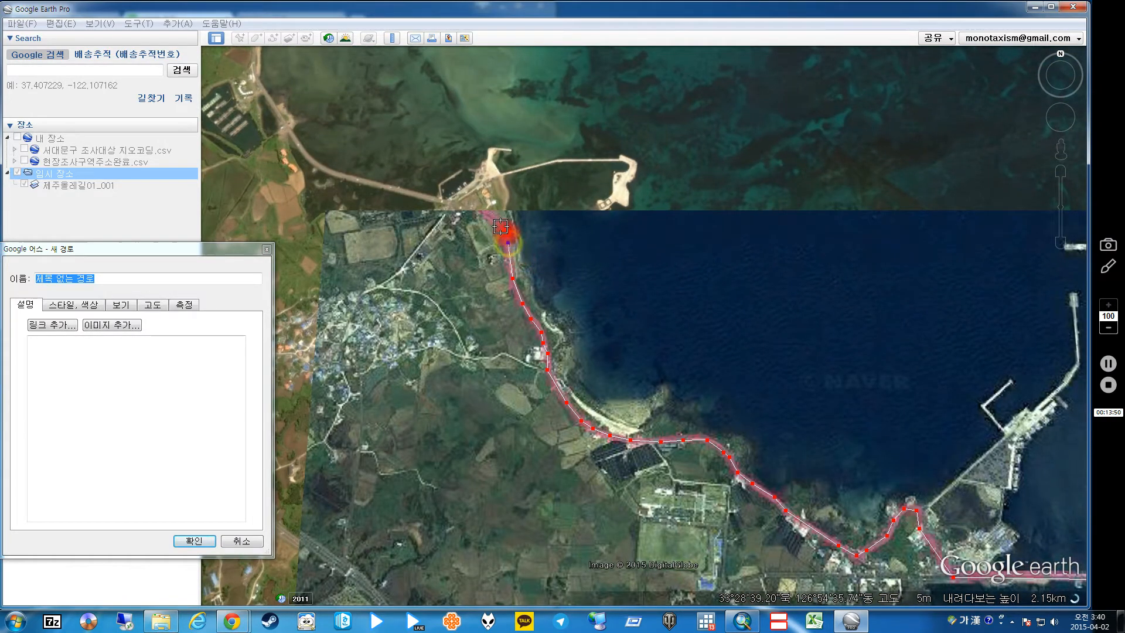
pyautogui.click(198, 541)
# - Add a new image overlay over the bay north of the finished path, using the file 캡처02 from the 올레길01 folder
pyautogui.scroll(-3, 550, 340)
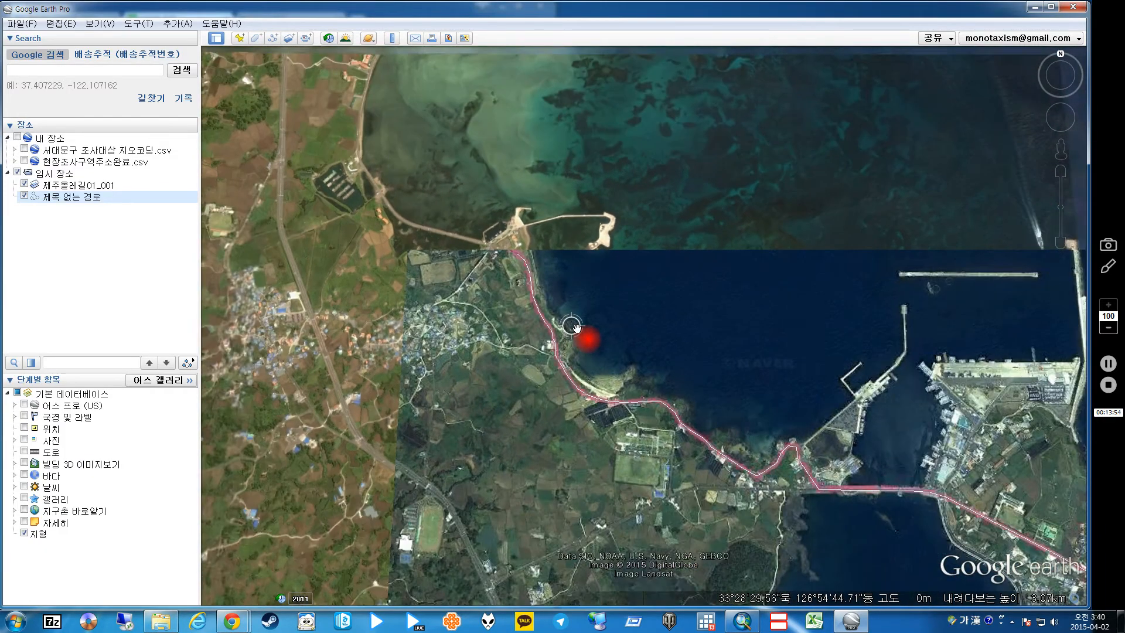
pyautogui.moveTo(559, 285)
pyautogui.mouseDown()
pyautogui.moveTo(736, 452)
pyautogui.moveTo(787, 460)
pyautogui.mouseUp()
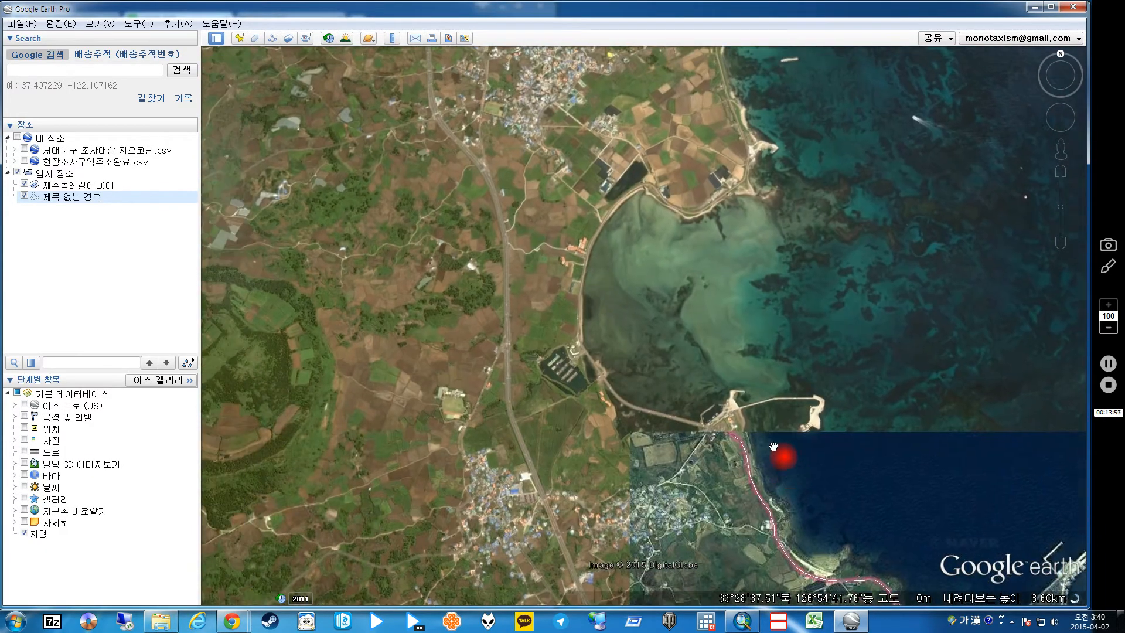
pyautogui.click(589, 285)
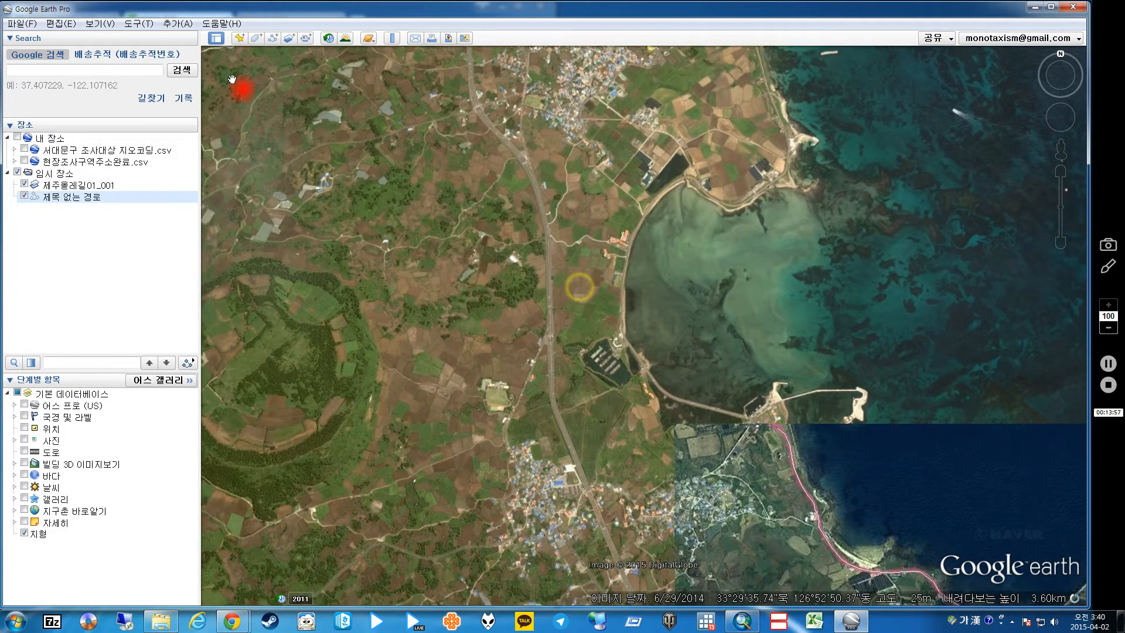
pyautogui.click(290, 39)
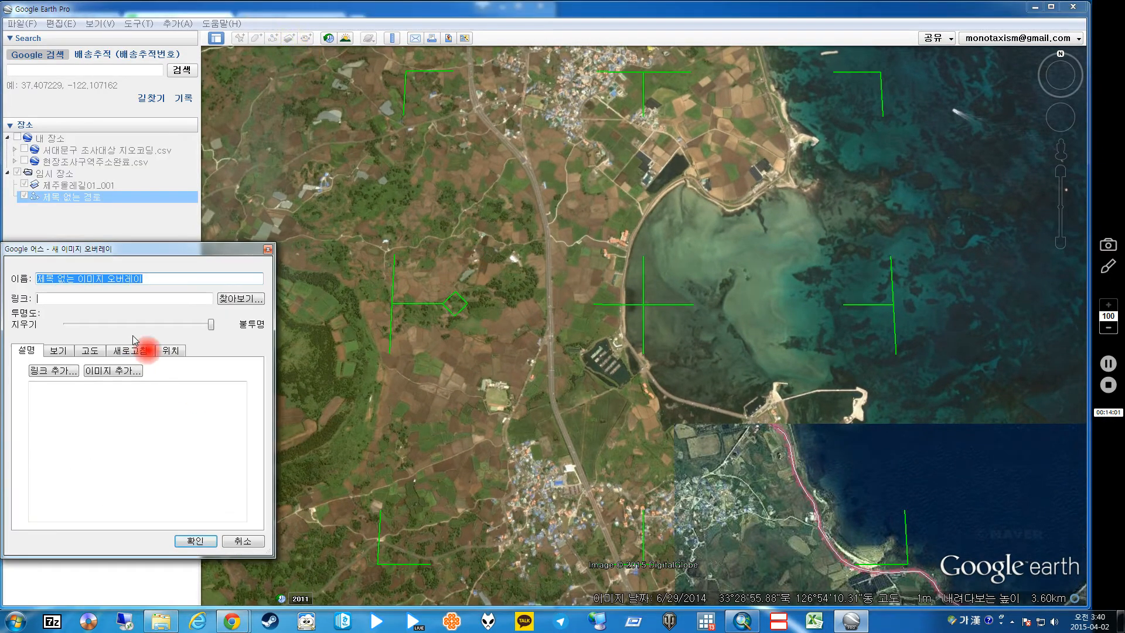
pyautogui.click(240, 299)
pyautogui.click(163, 386)
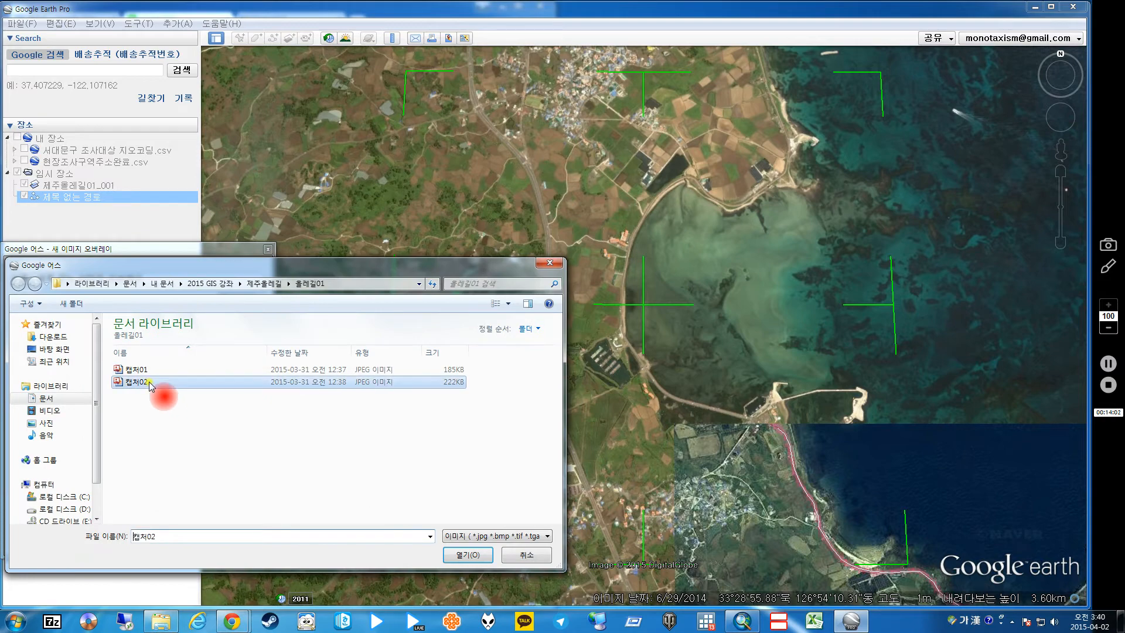
pyautogui.click(485, 563)
# - Make the new overlay about half transparent, then roughly fit it to the bay by moving it and enlarging its southeast and northwest corners
pyautogui.scroll(-3, 641, 447)
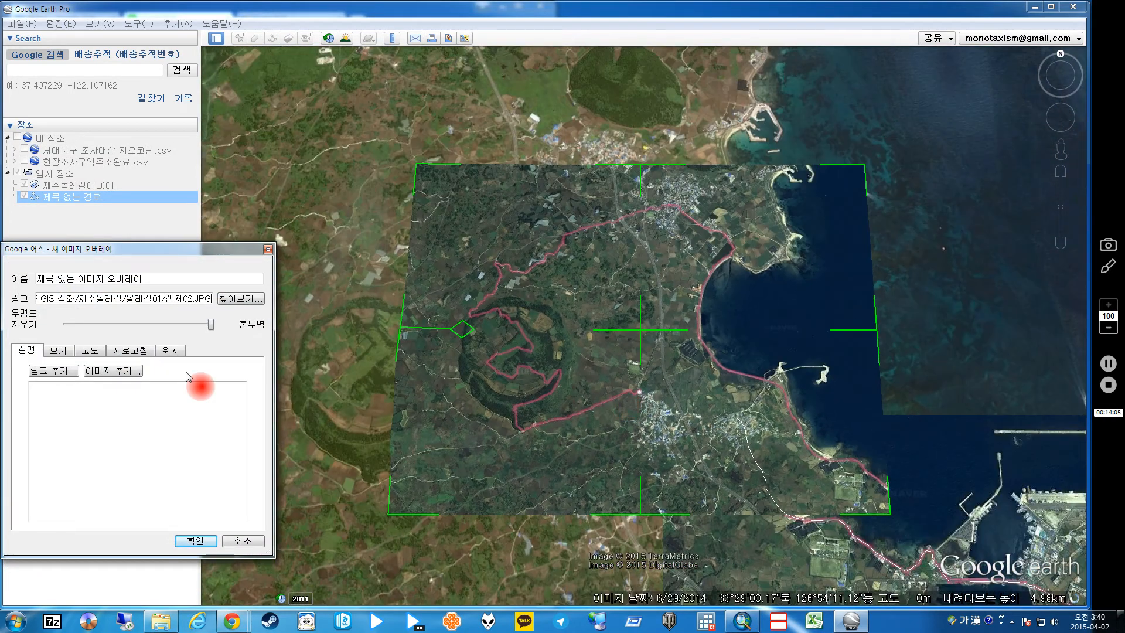
pyautogui.moveTo(211, 324); pyautogui.dragTo(140, 324)
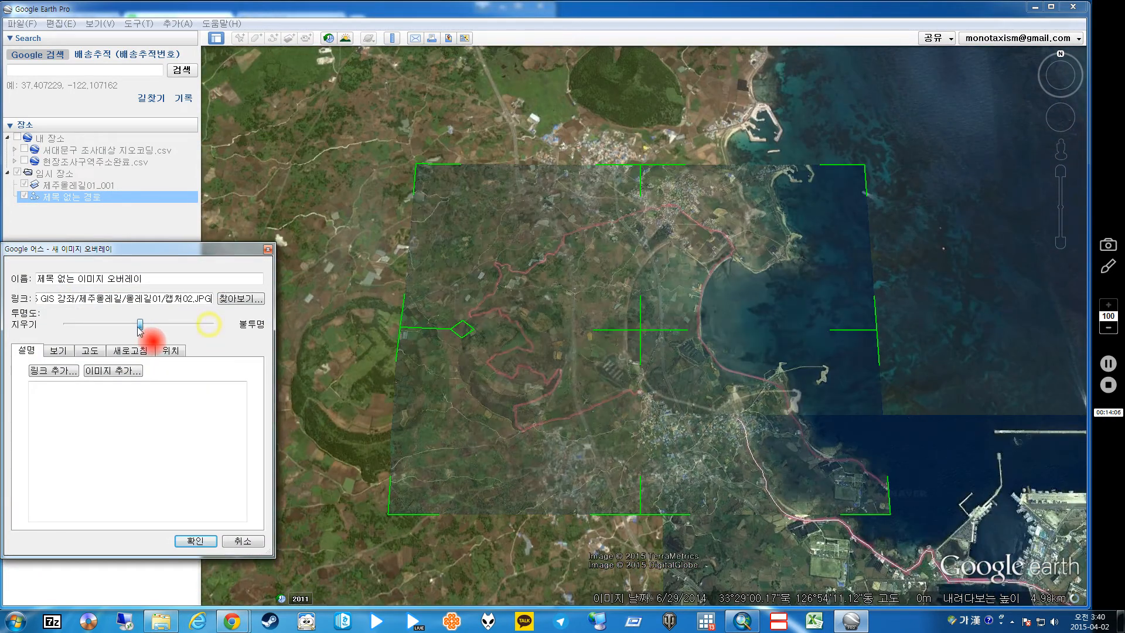
pyautogui.moveTo(641, 339); pyautogui.dragTo(579, 321)
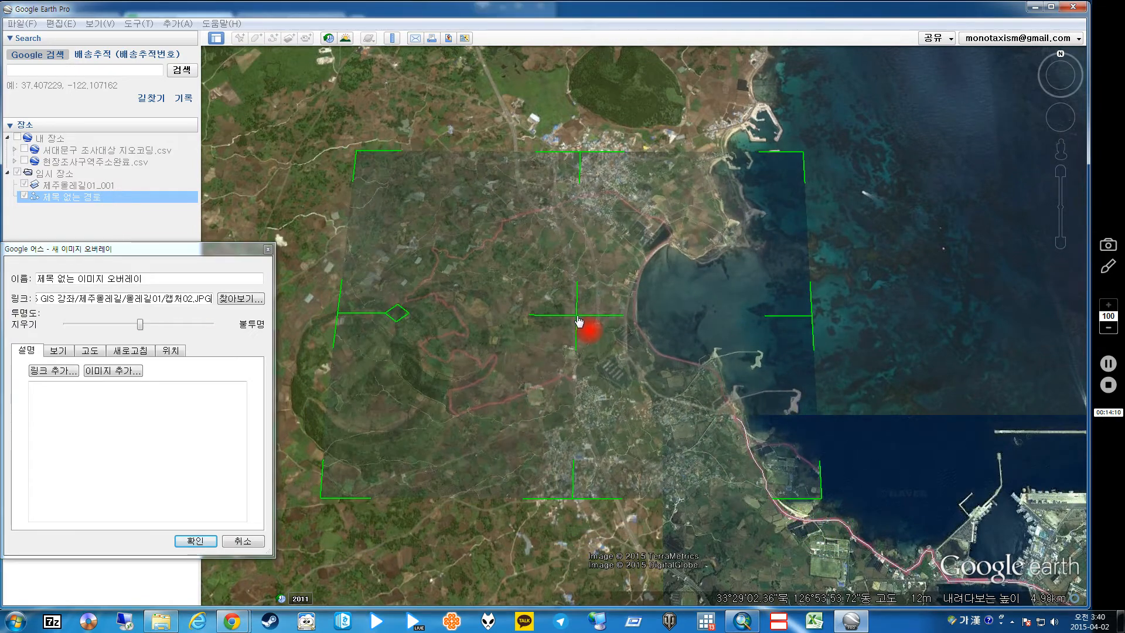
pyautogui.moveTo(820, 505); pyautogui.dragTo(868, 577)
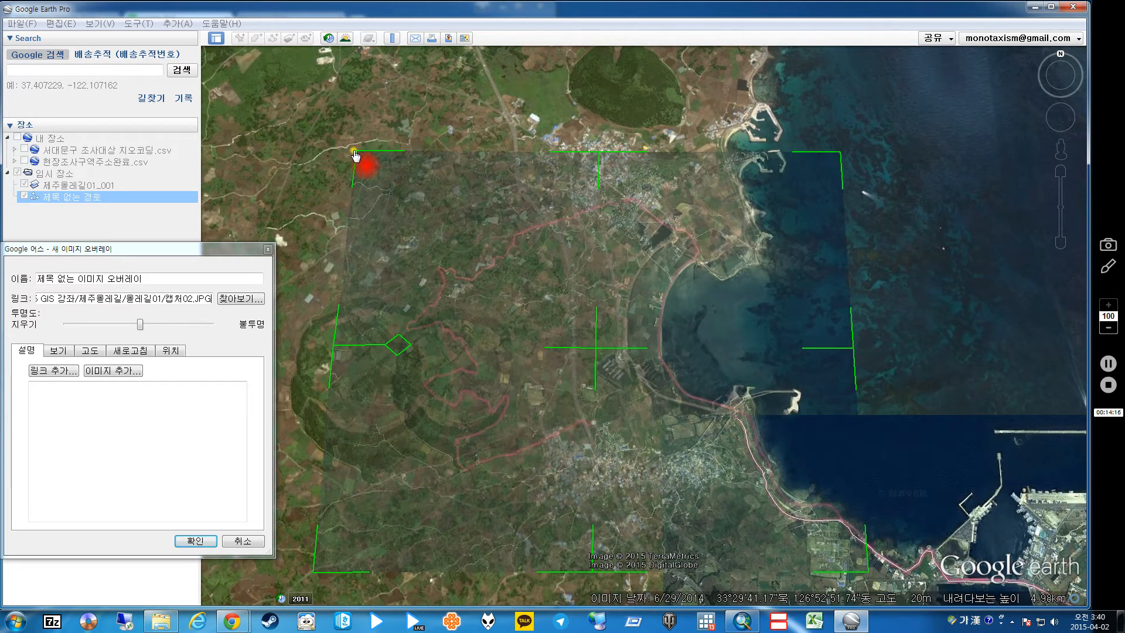
pyautogui.moveTo(355, 154); pyautogui.dragTo(322, 135)
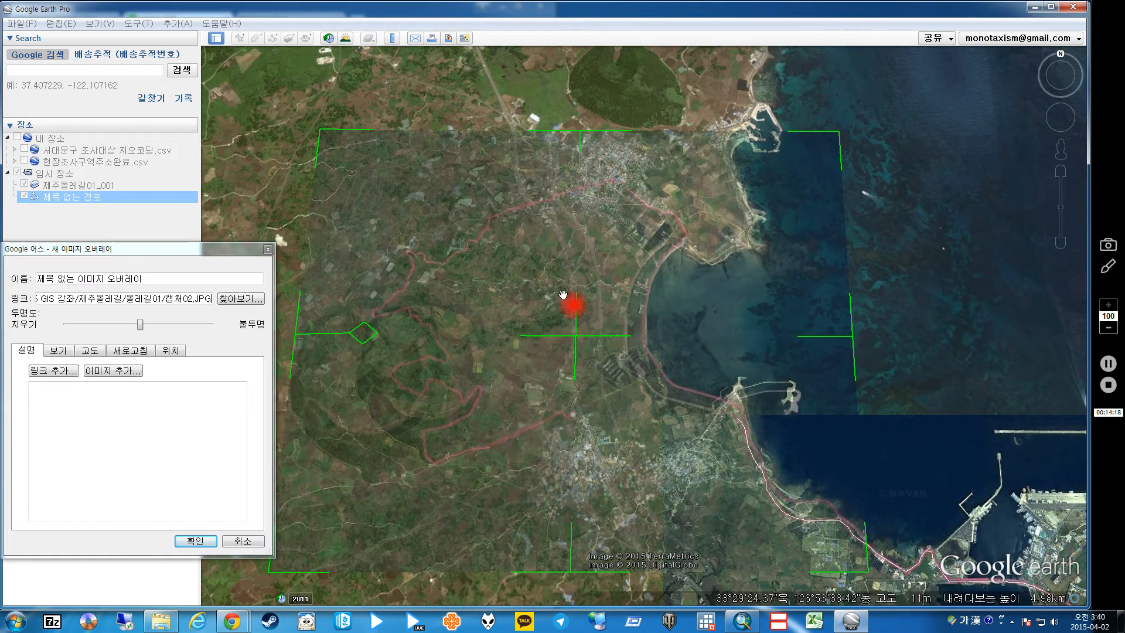
pyautogui.moveTo(566, 340); pyautogui.dragTo(560, 339)
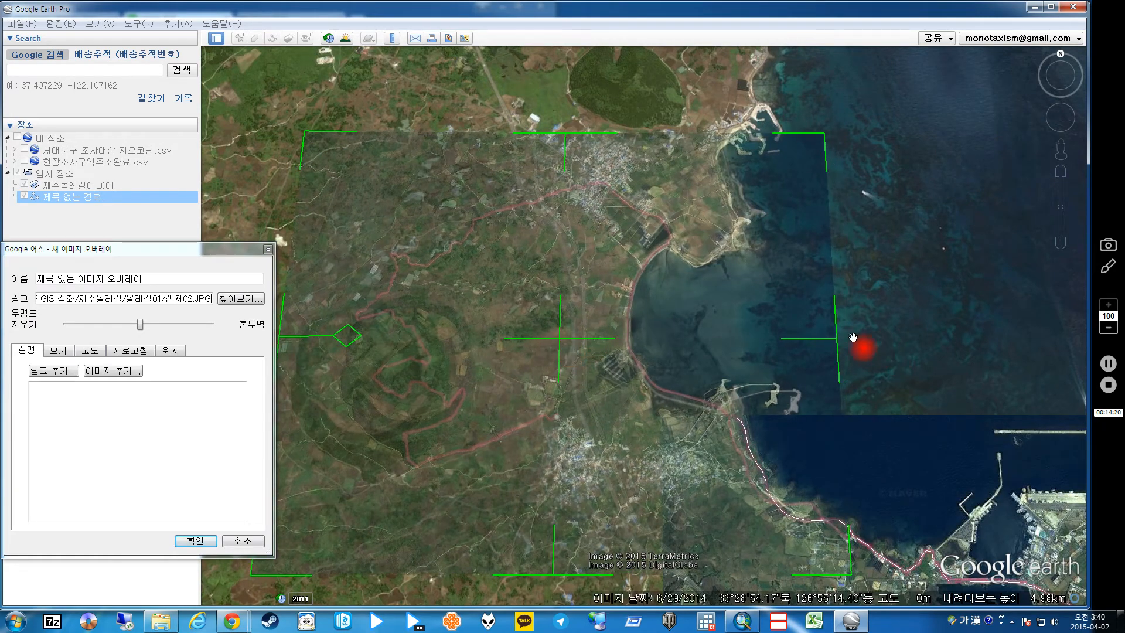
# - Widen the overlay by its eastern edge and shift it westward in stages until its bay shoreline lines up with the satellite imagery
pyautogui.moveTo(840, 343); pyautogui.dragTo(876, 339)
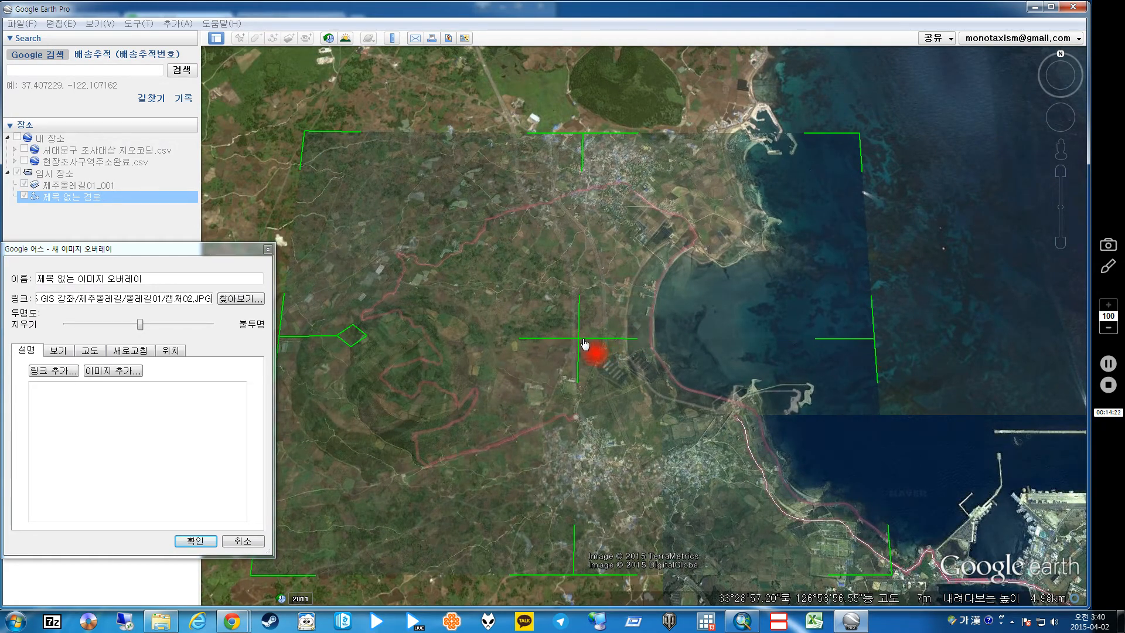
pyautogui.moveTo(584, 343); pyautogui.dragTo(554, 345)
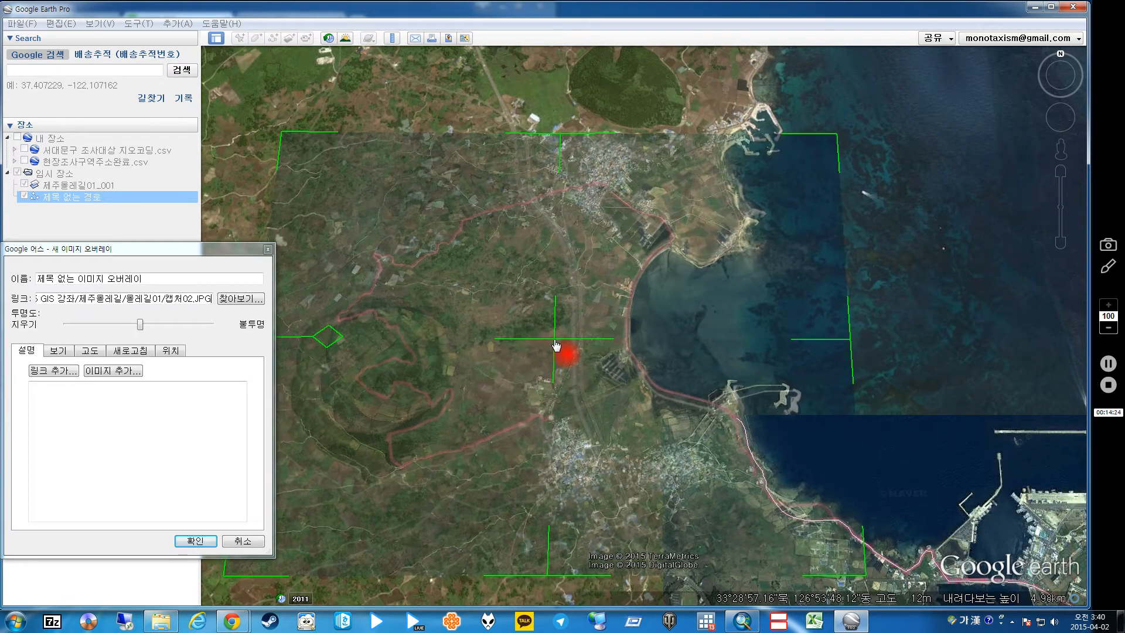
pyautogui.scroll(-2, 713, 356)
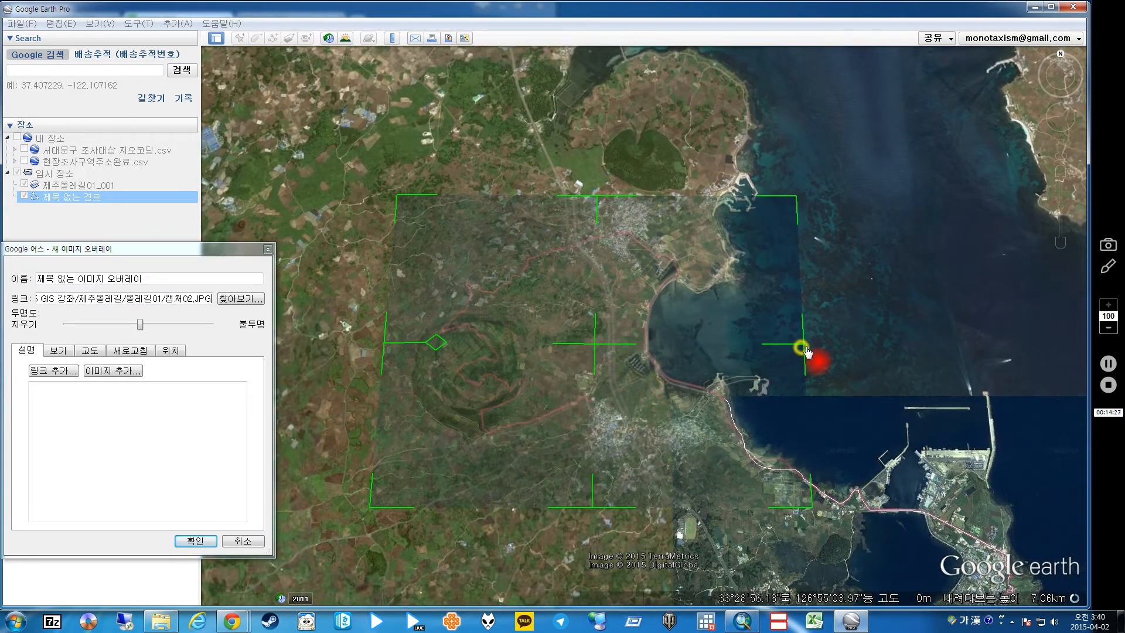
pyautogui.moveTo(806, 350); pyautogui.dragTo(824, 349)
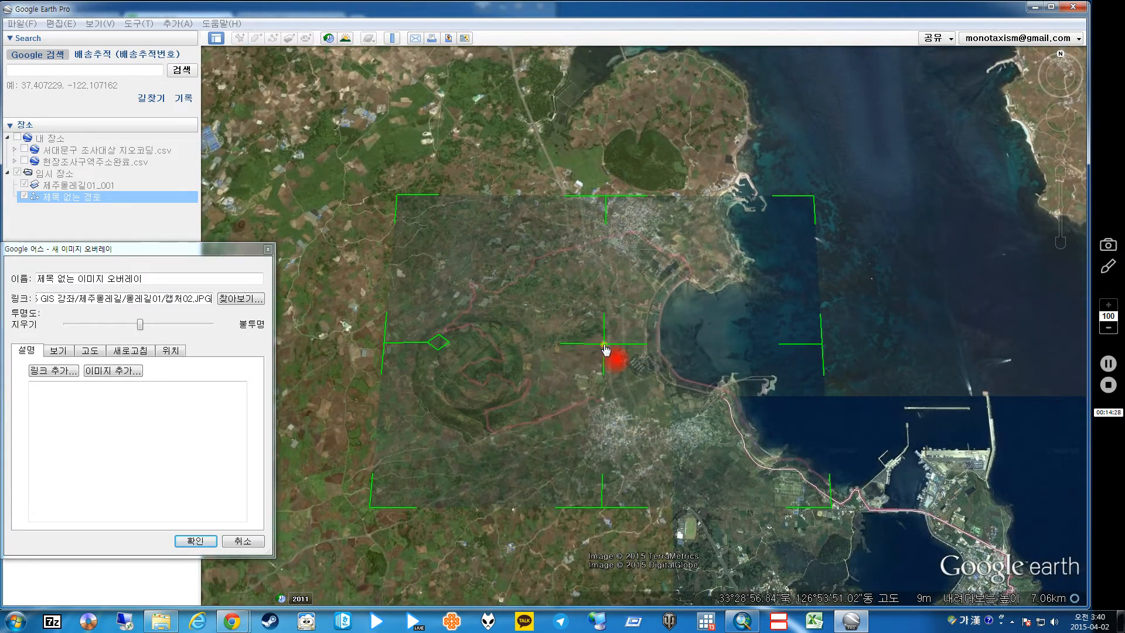
pyautogui.moveTo(605, 350); pyautogui.dragTo(594, 352)
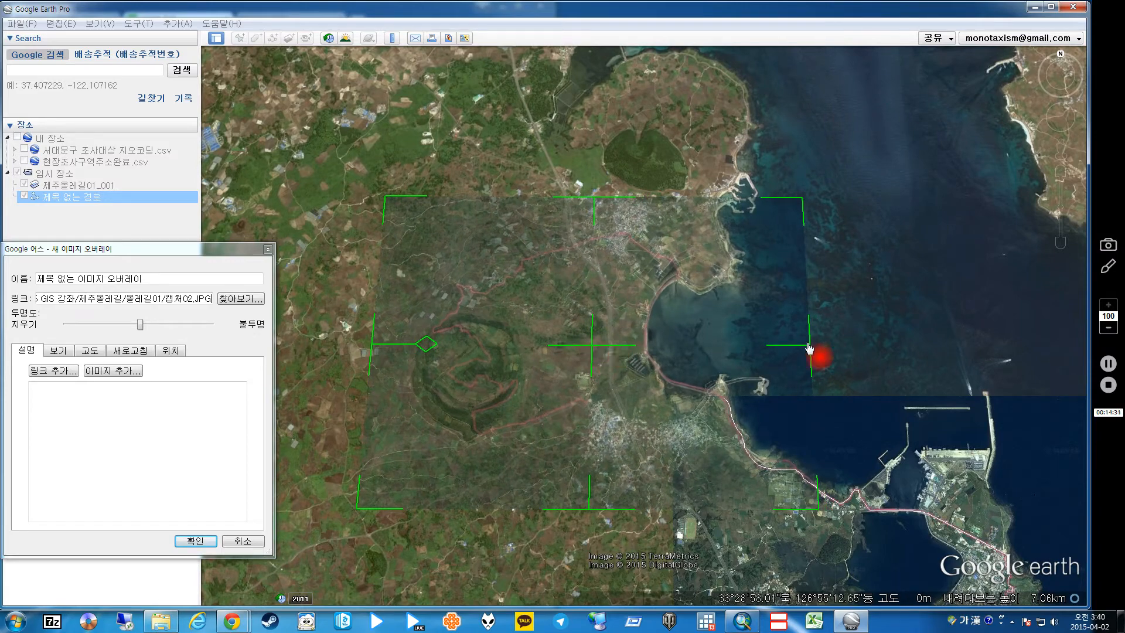
pyautogui.moveTo(808, 349); pyautogui.dragTo(835, 348)
pyautogui.moveTo(613, 352); pyautogui.dragTo(590, 352)
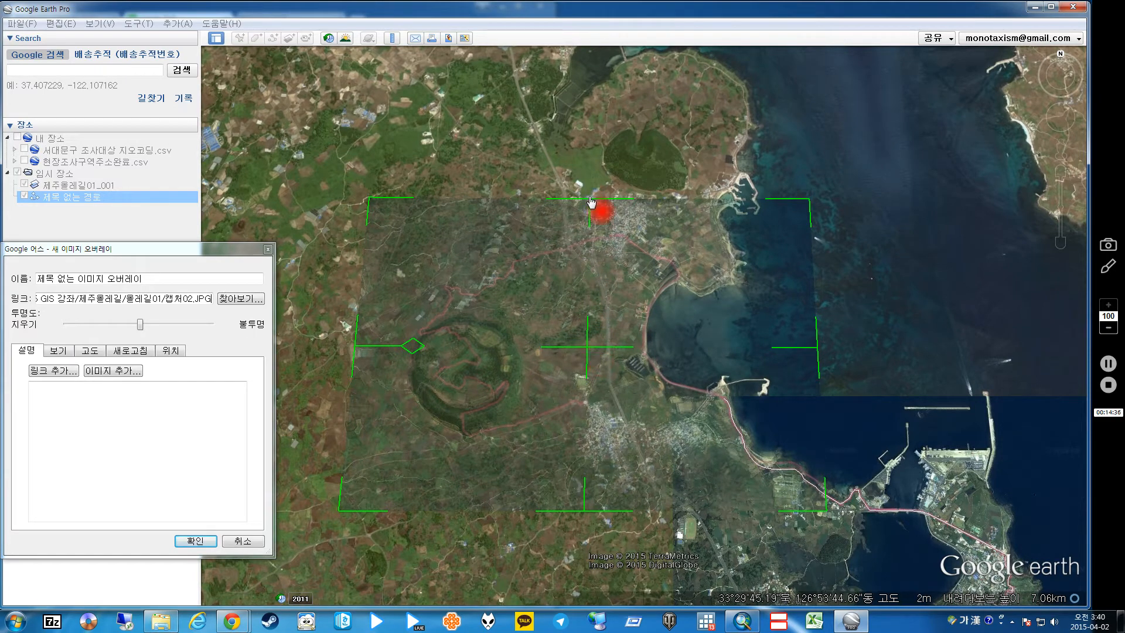
# - Adjust the overlay's northern and southern edges and recentre it to match the crater and coastline vertically
pyautogui.moveTo(591, 198); pyautogui.dragTo(593, 144)
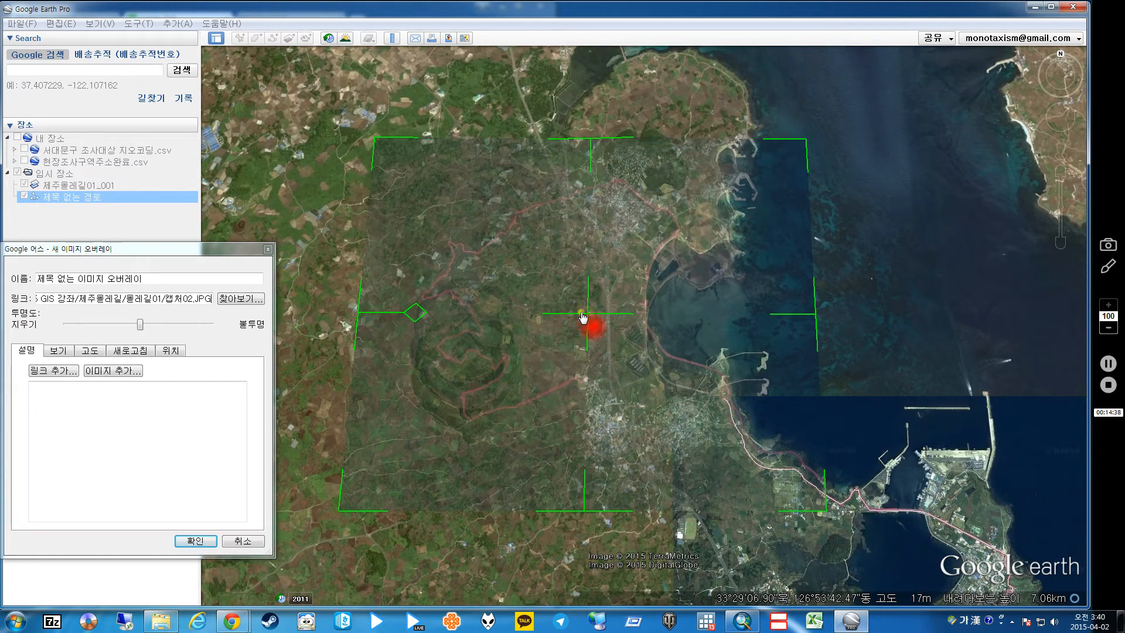
pyautogui.moveTo(581, 317); pyautogui.dragTo(584, 372)
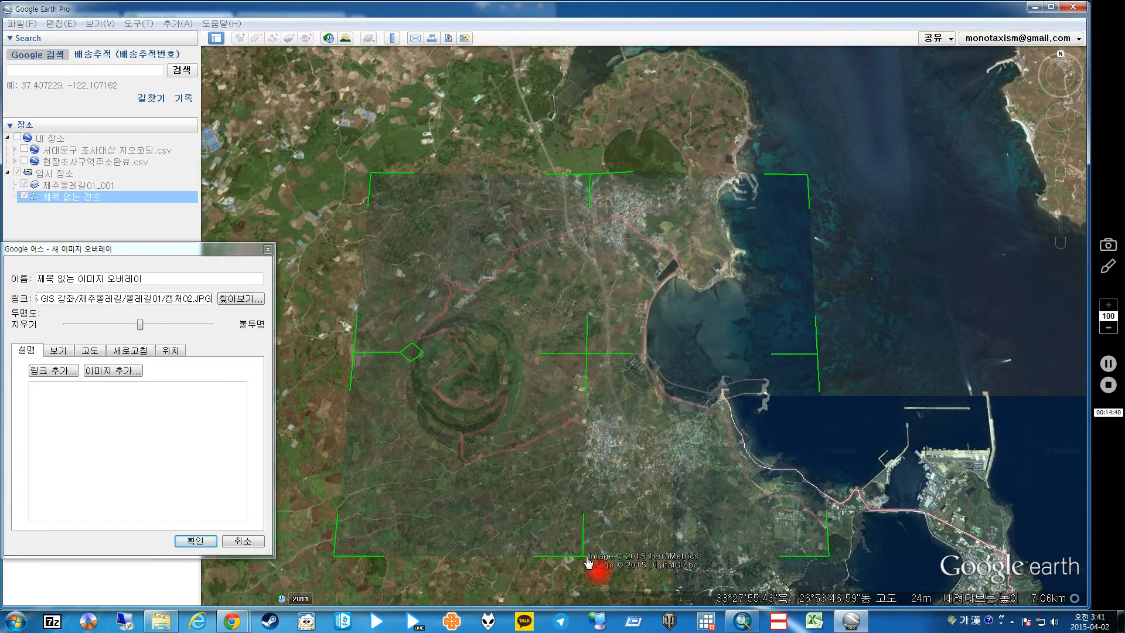
pyautogui.moveTo(584, 557); pyautogui.dragTo(583, 536)
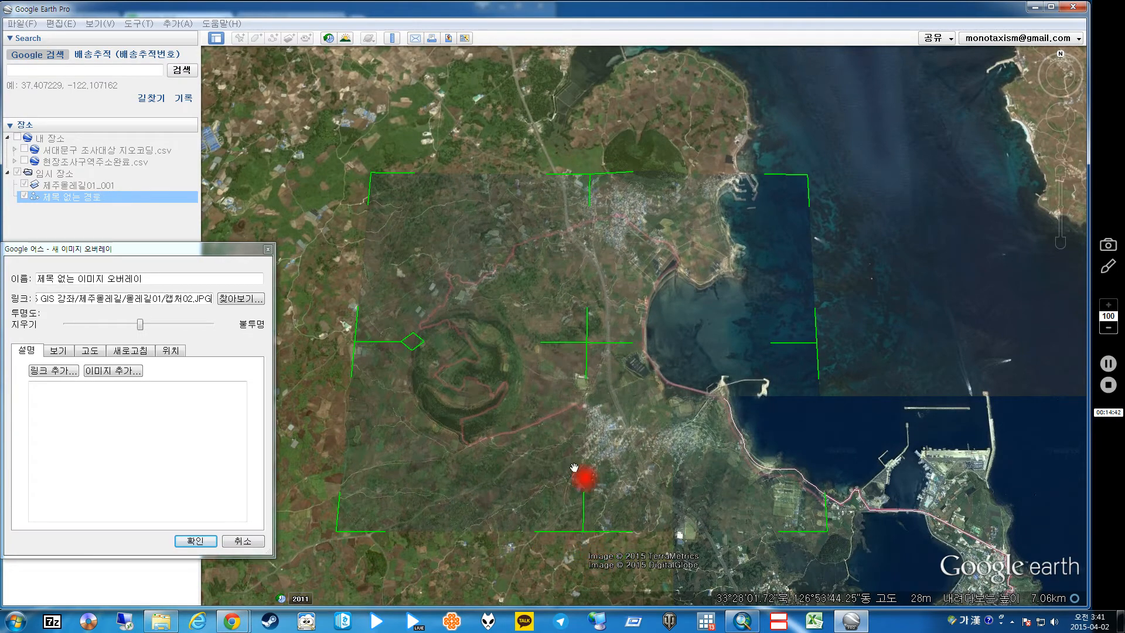
pyautogui.moveTo(582, 345); pyautogui.dragTo(589, 354)
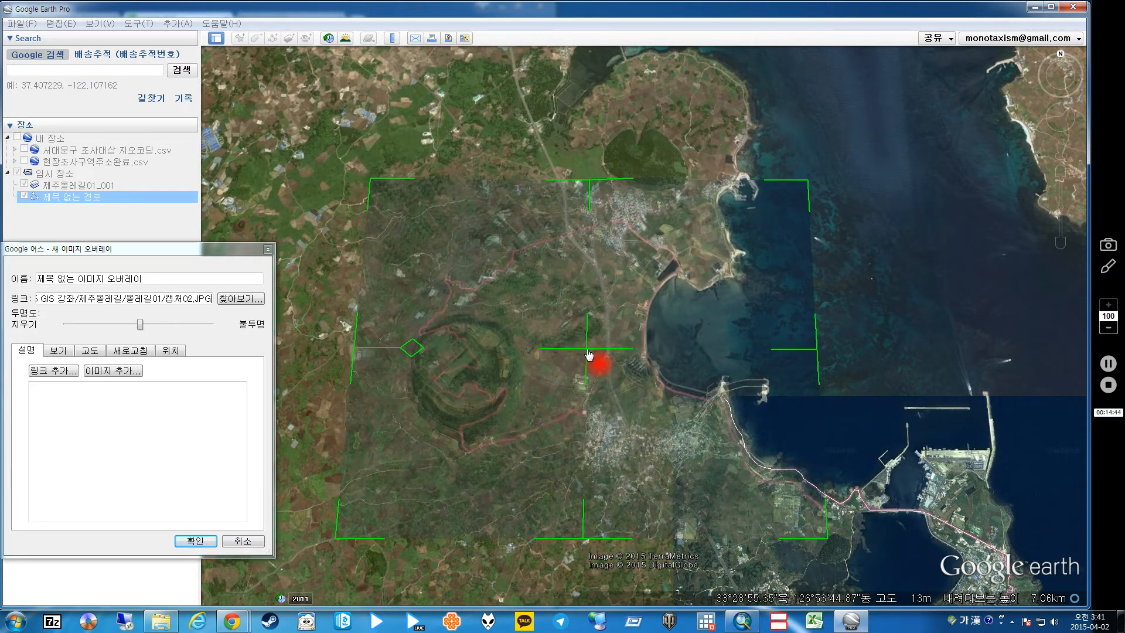
pyautogui.click(603, 516)
pyautogui.moveTo(585, 543); pyautogui.dragTo(585, 532)
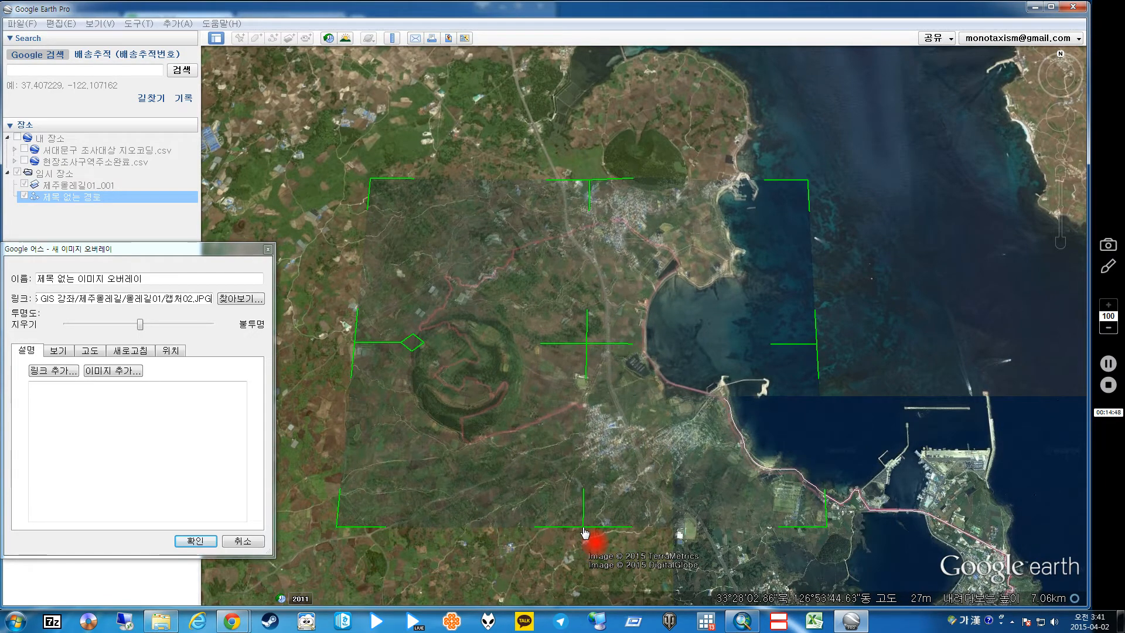
pyautogui.click(588, 185)
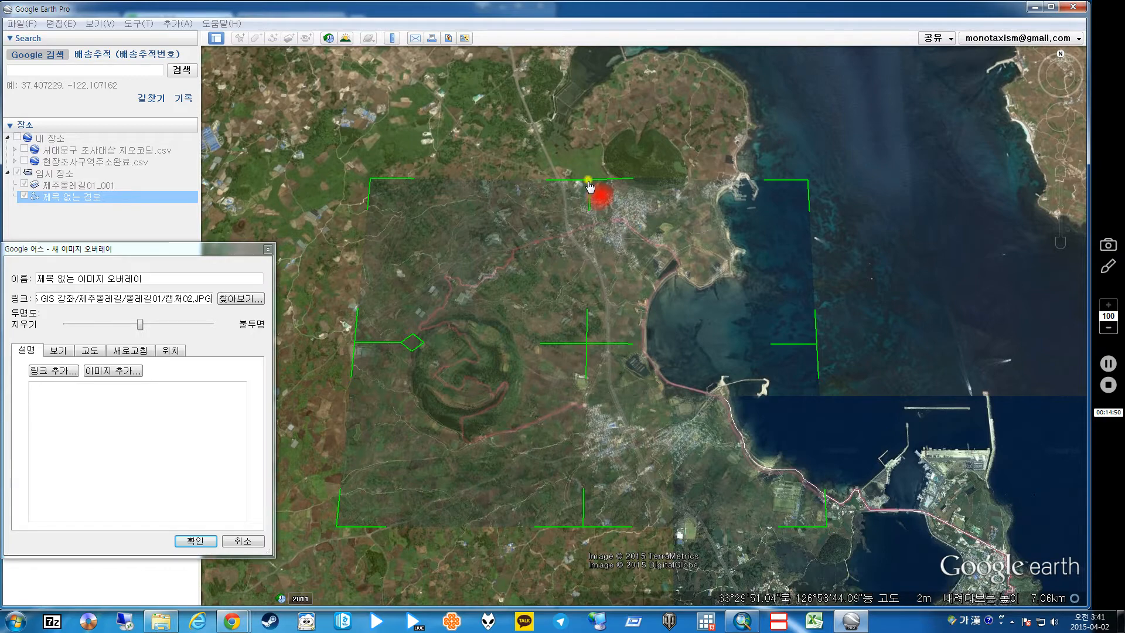
pyautogui.moveTo(589, 183); pyautogui.dragTo(589, 187)
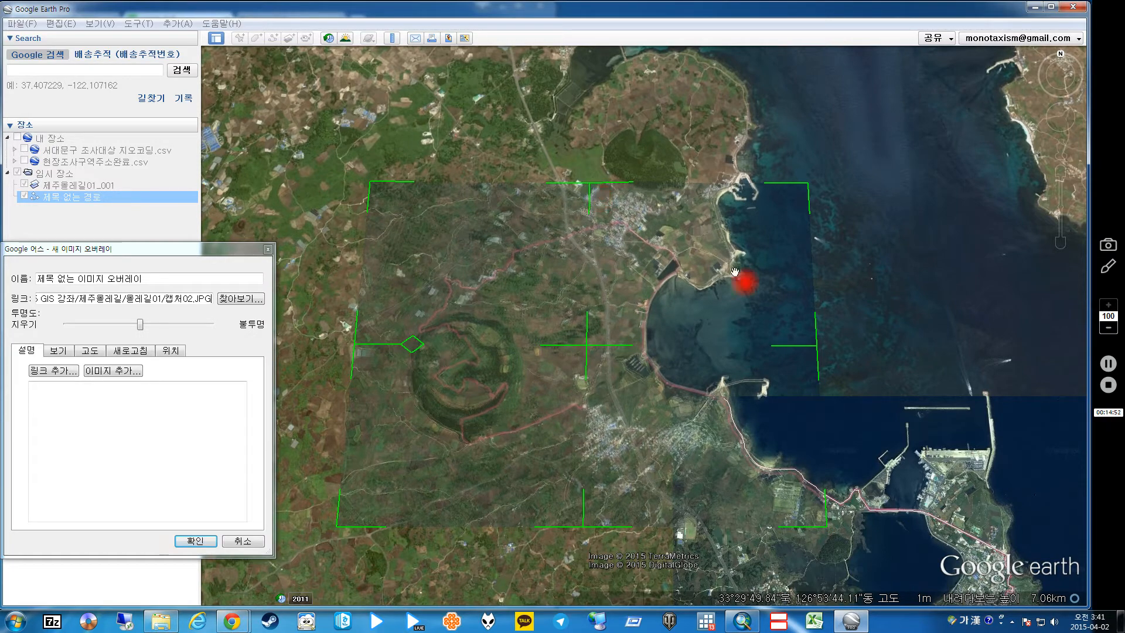
# - Examine the overlay's alignment with the satellite imagery around the bay and along the northern coast
pyautogui.moveTo(735, 271); pyautogui.dragTo(798, 360, button='right')
pyautogui.moveTo(679, 394); pyautogui.dragTo(684, 377, button='right')
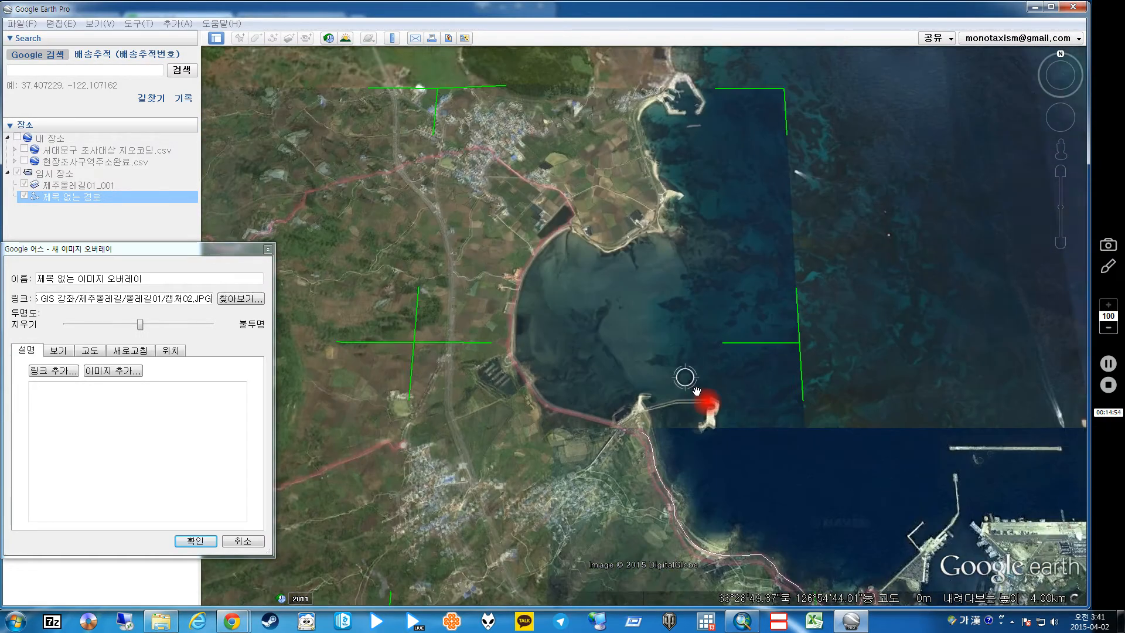
pyautogui.moveTo(828, 377); pyautogui.dragTo(841, 258)
pyautogui.moveTo(819, 560)
pyautogui.mouseDown()
pyautogui.moveTo(811, 181)
pyautogui.moveTo(899, 422)
pyautogui.moveTo(805, 337)
pyautogui.mouseUp()
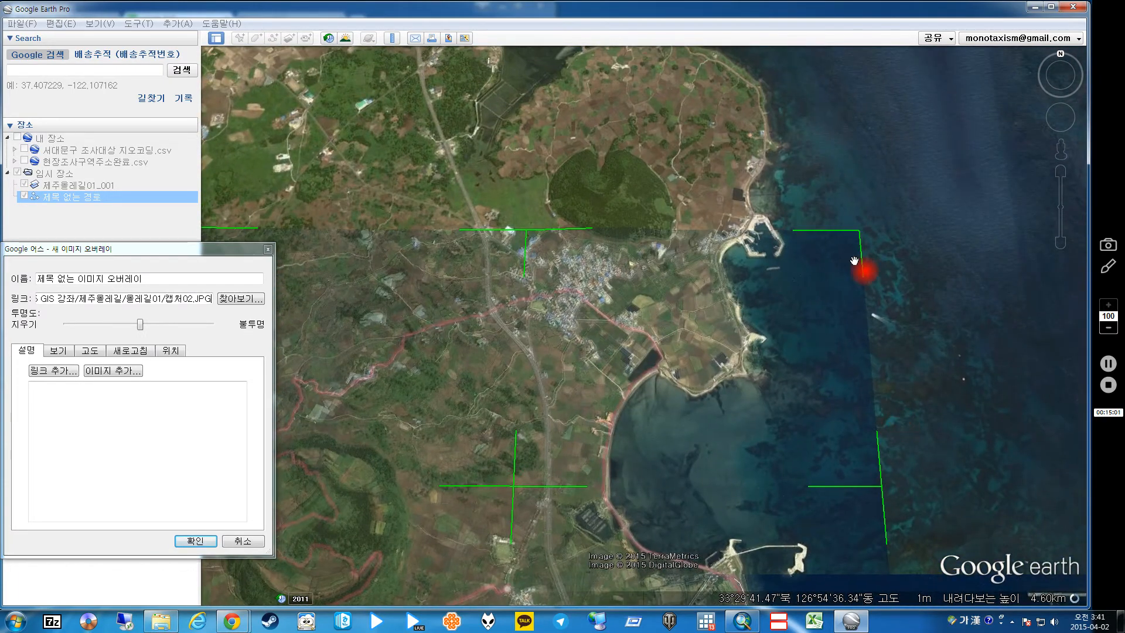
# - Fine-tune the overlay's northeast corner until the harbour coastline lines up with the satellite imagery
pyautogui.moveTo(860, 237); pyautogui.dragTo(860, 236)
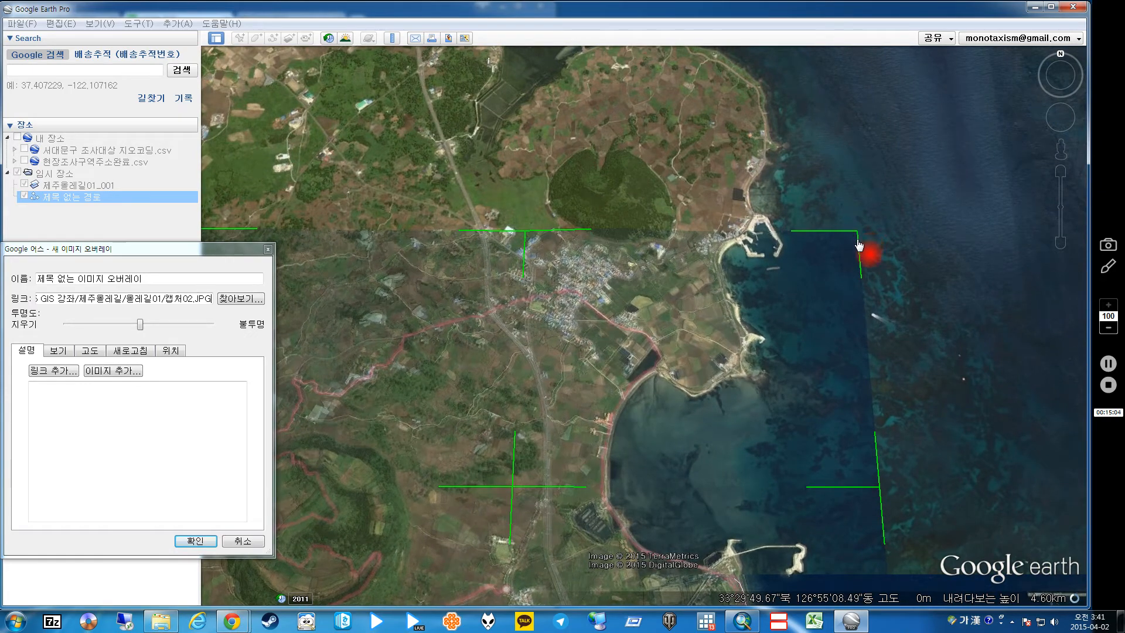
pyautogui.scroll(3, 859, 244)
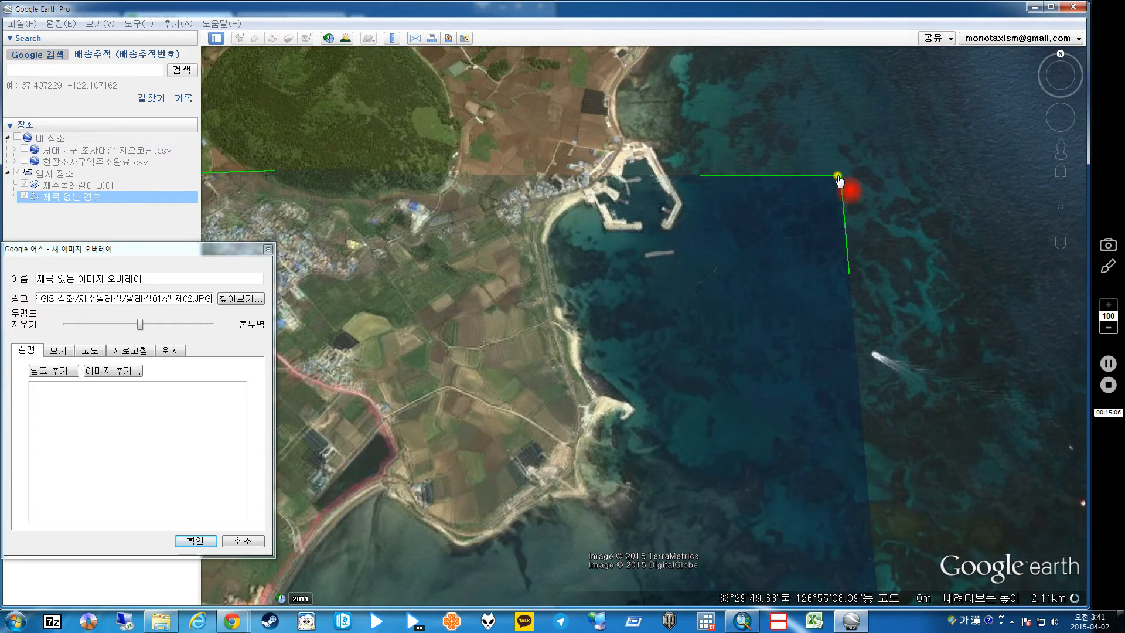
pyautogui.moveTo(839, 181); pyautogui.dragTo(842, 182)
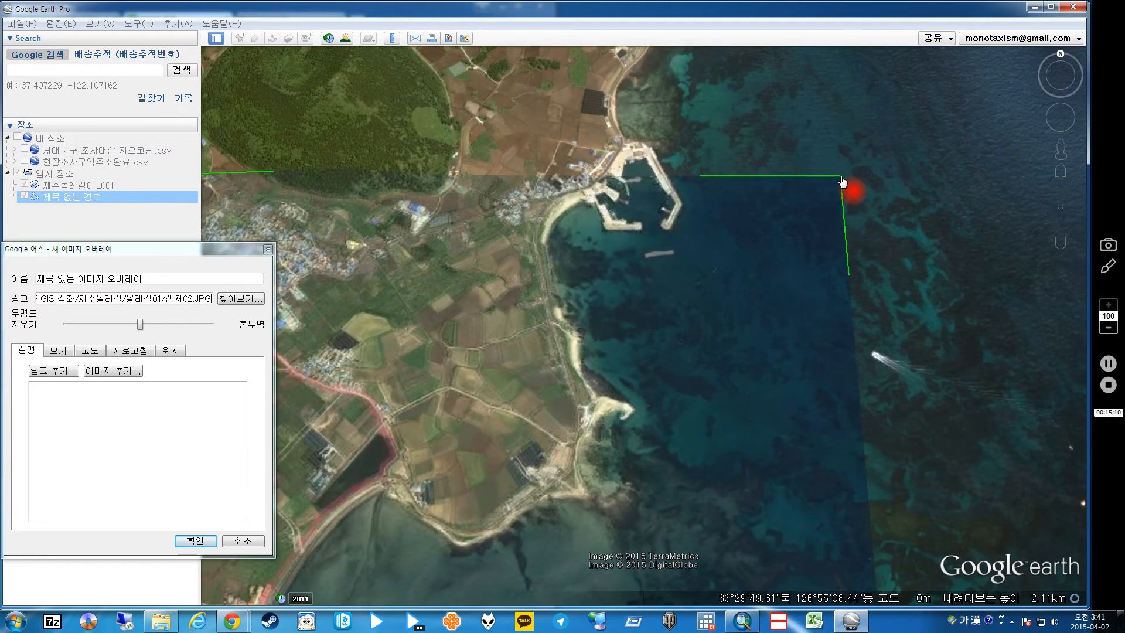
# - Move the overlay's western edge slightly eastward so the crater lines up with the satellite imagery
pyautogui.scroll(-3, 814, 246)
pyautogui.moveTo(710, 450); pyautogui.dragTo(646, 177)
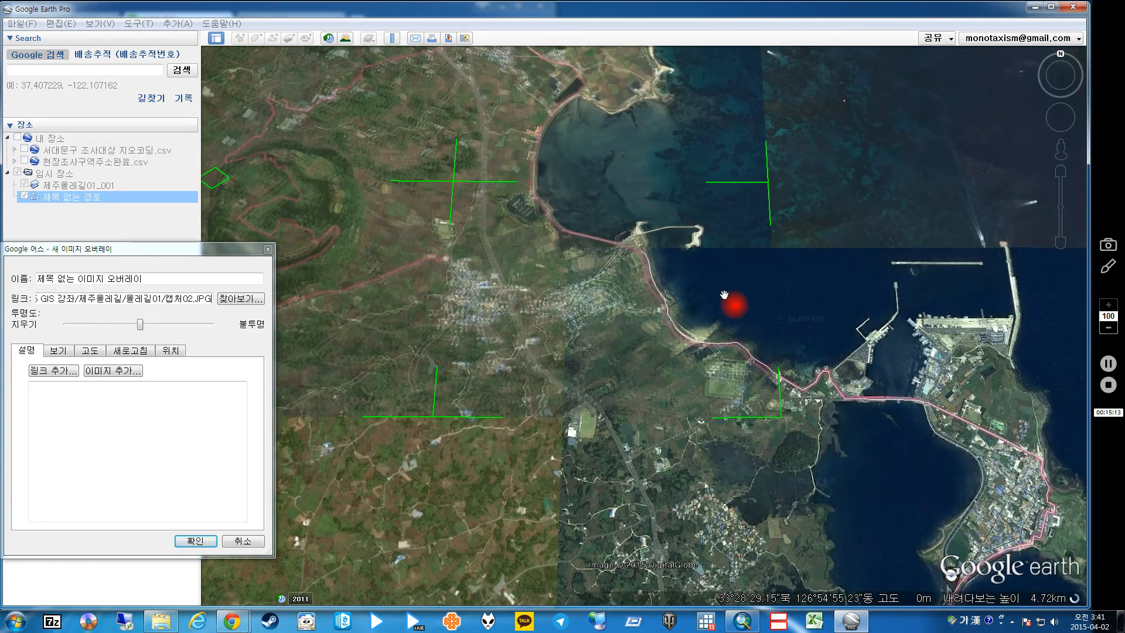
pyautogui.scroll(2, 724, 295)
pyautogui.moveTo(806, 469); pyautogui.dragTo(215, 346)
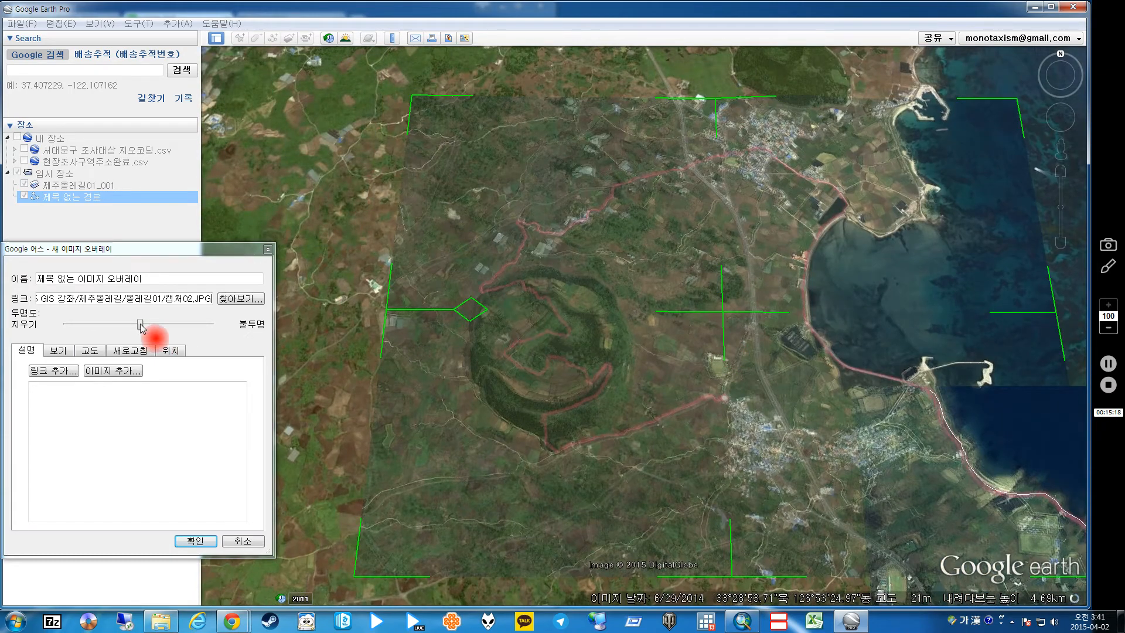
pyautogui.moveTo(140, 324)
pyautogui.mouseDown()
pyautogui.moveTo(65, 324)
pyautogui.moveTo(203, 322)
pyautogui.moveTo(76, 319)
pyautogui.moveTo(192, 330)
pyautogui.moveTo(146, 330)
pyautogui.mouseUp()
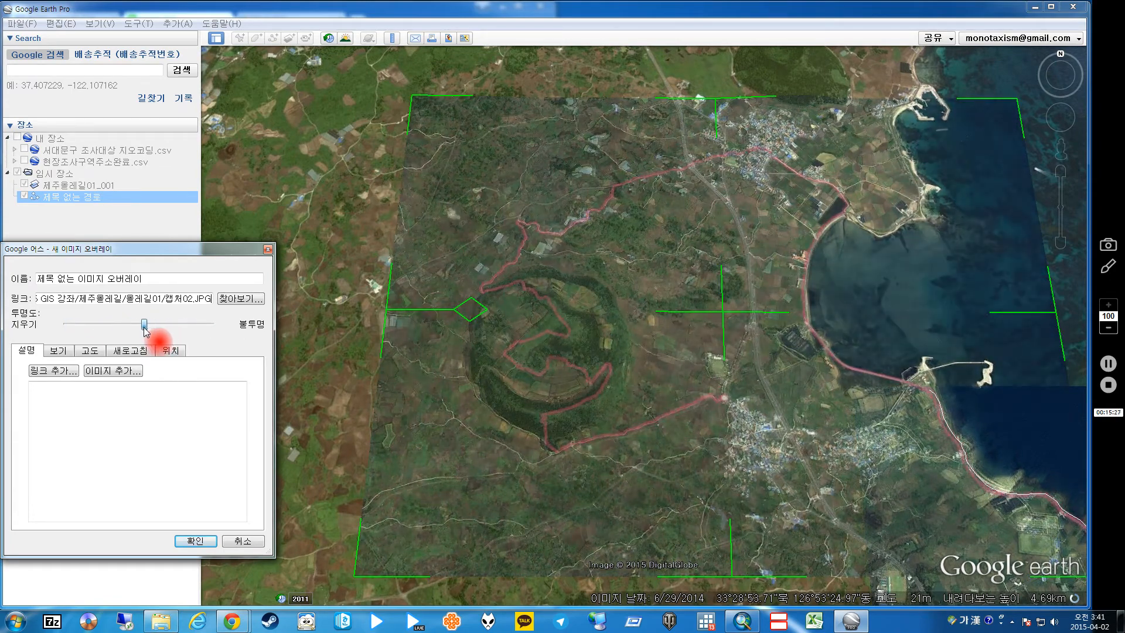
pyautogui.click(369, 335)
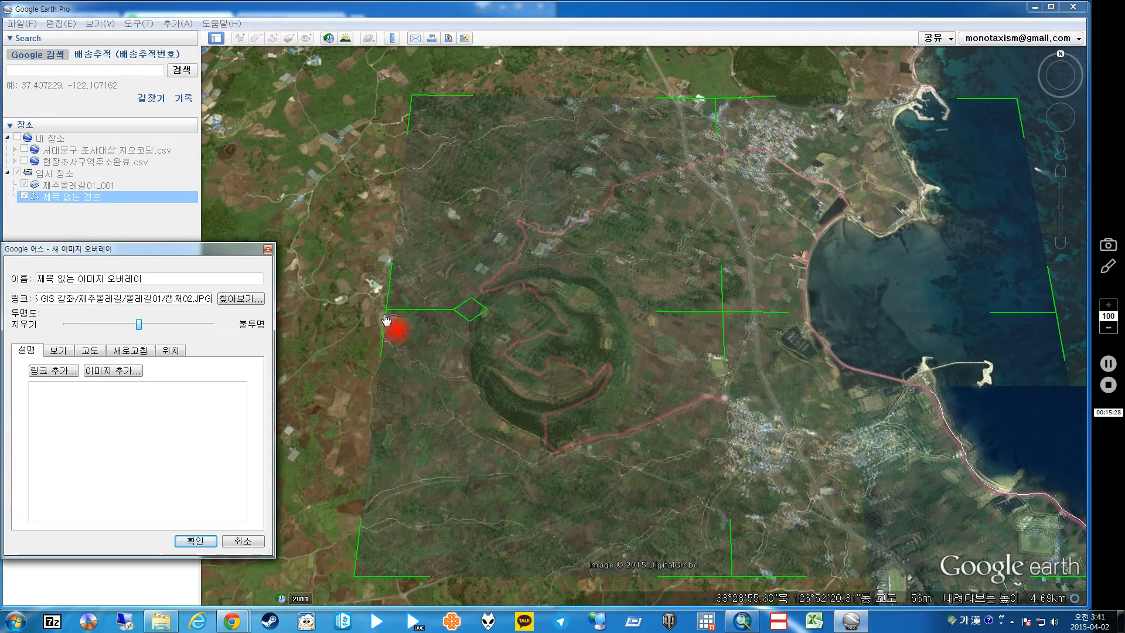
pyautogui.moveTo(386, 319); pyautogui.dragTo(394, 323)
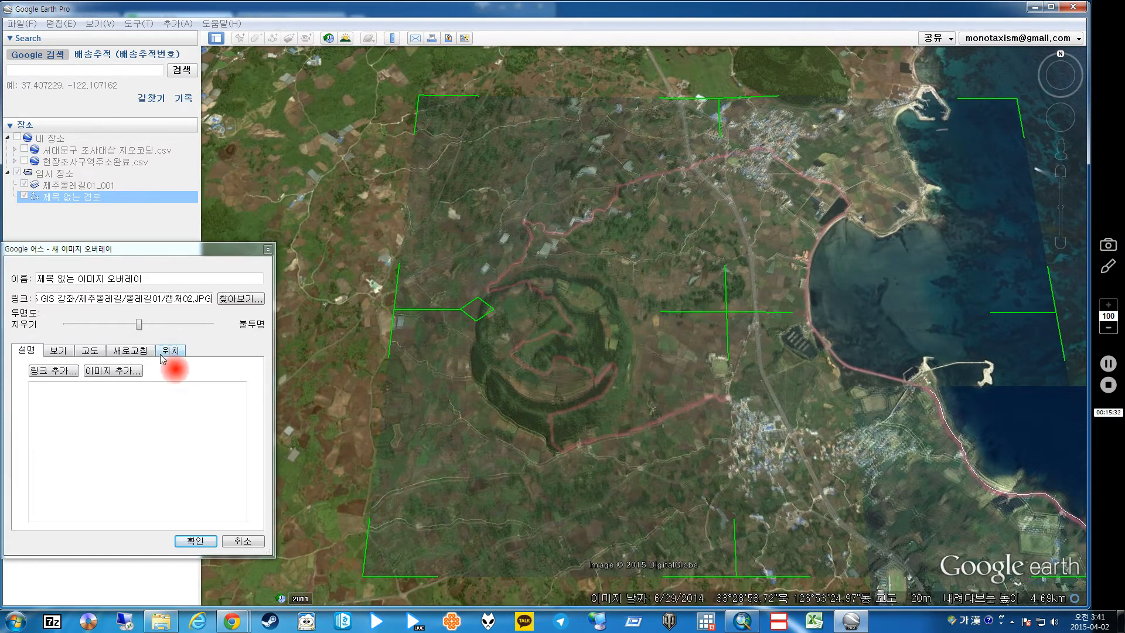
# - Make the overlay more transparent in stages and nudge its northwest and northeast corners to refine the fit
pyautogui.moveTo(140, 325)
pyautogui.mouseDown()
pyautogui.moveTo(94, 323)
pyautogui.moveTo(190, 324)
pyautogui.moveTo(82, 316)
pyautogui.moveTo(226, 317)
pyautogui.moveTo(66, 312)
pyautogui.moveTo(239, 320)
pyautogui.moveTo(78, 312)
pyautogui.moveTo(134, 317)
pyautogui.mouseUp()
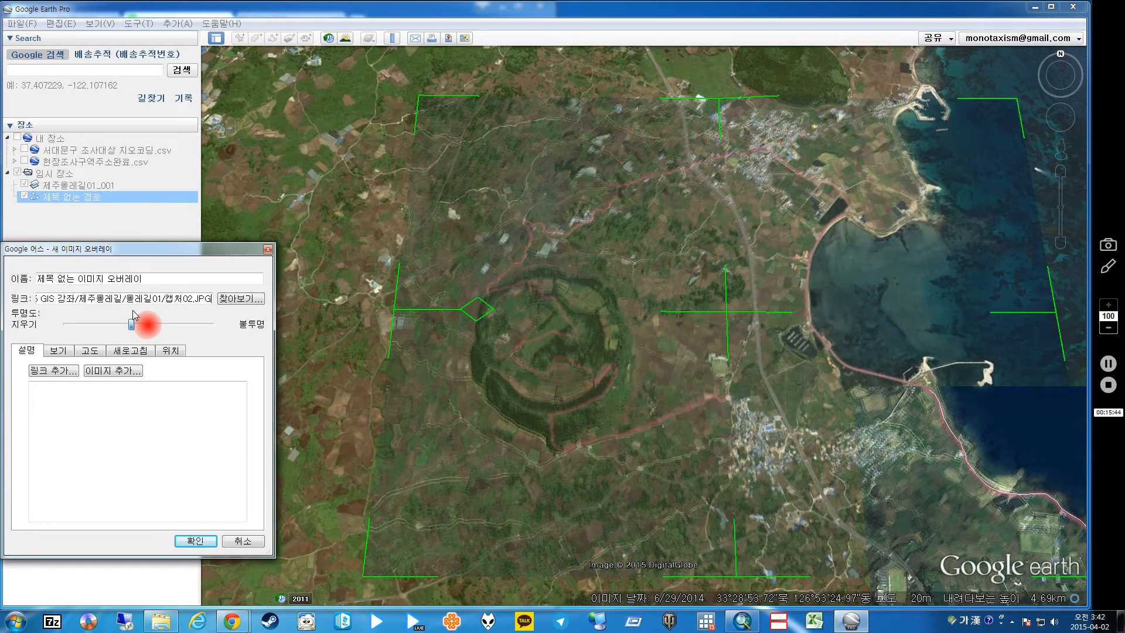
pyautogui.click(419, 96)
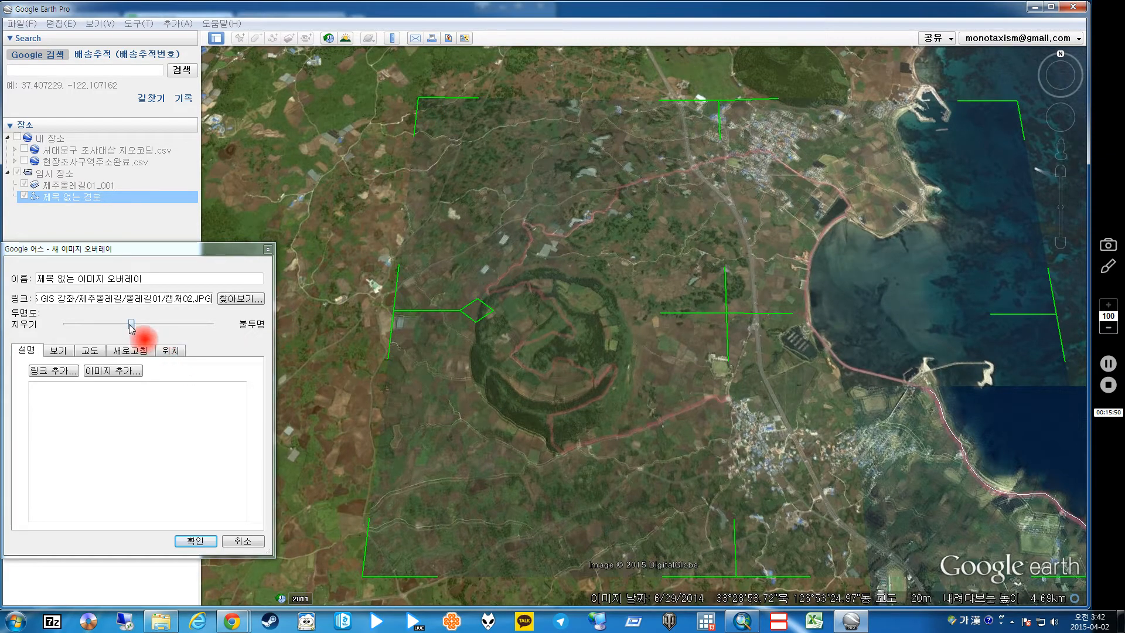
pyautogui.moveTo(132, 324); pyautogui.dragTo(109, 359)
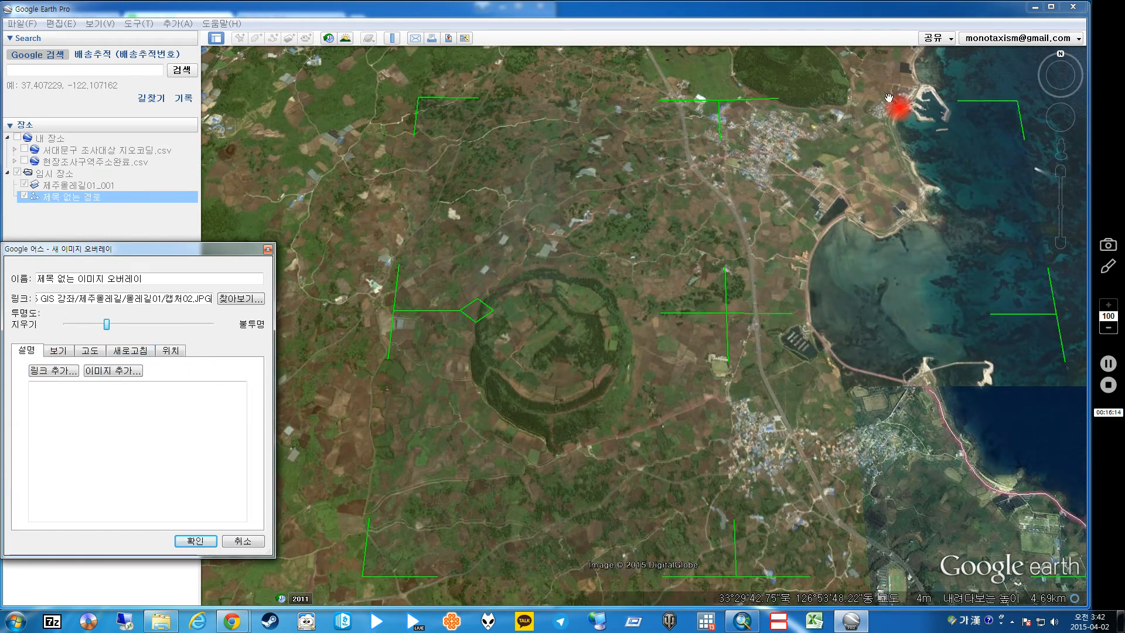
pyautogui.moveTo(1019, 107); pyautogui.dragTo(1016, 106)
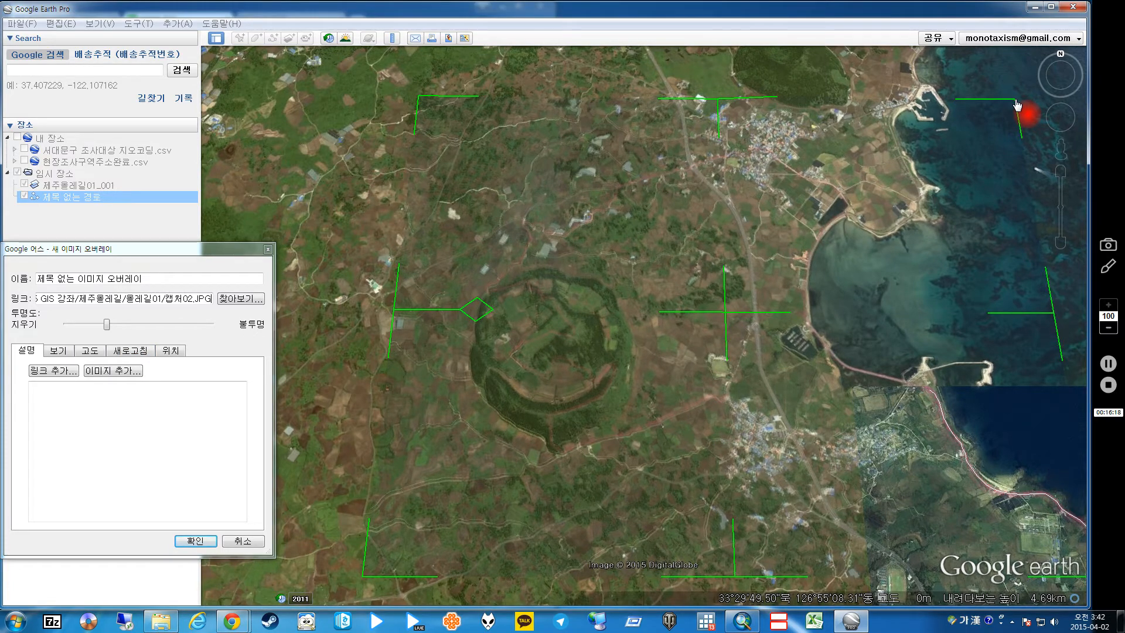
# - Make the fitted overlay fully opaque and save it
pyautogui.moveTo(106, 324); pyautogui.dragTo(211, 324)
pyautogui.click(195, 541)
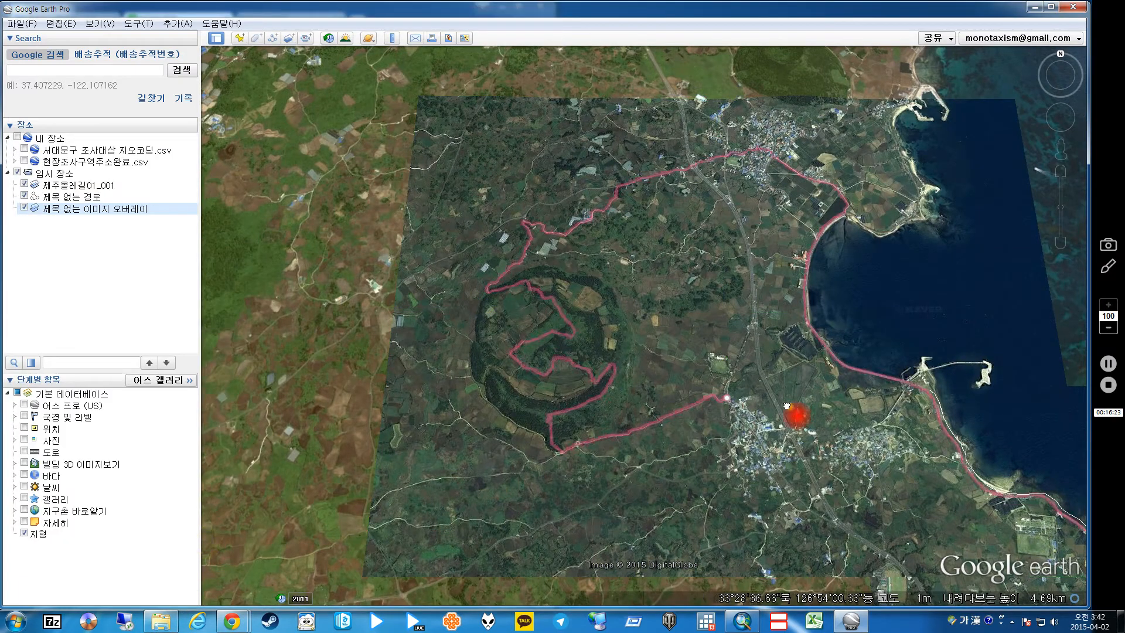
pyautogui.moveTo(794, 417); pyautogui.dragTo(633, 322)
pyautogui.scroll(-3, 633, 322)
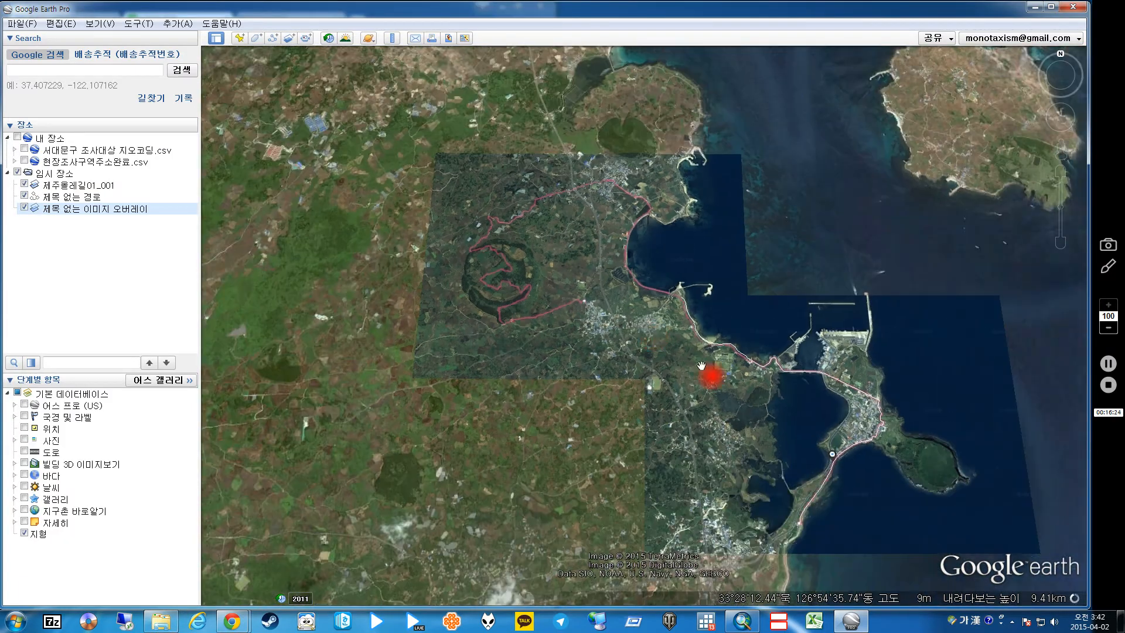
pyautogui.scroll(5, 661, 298)
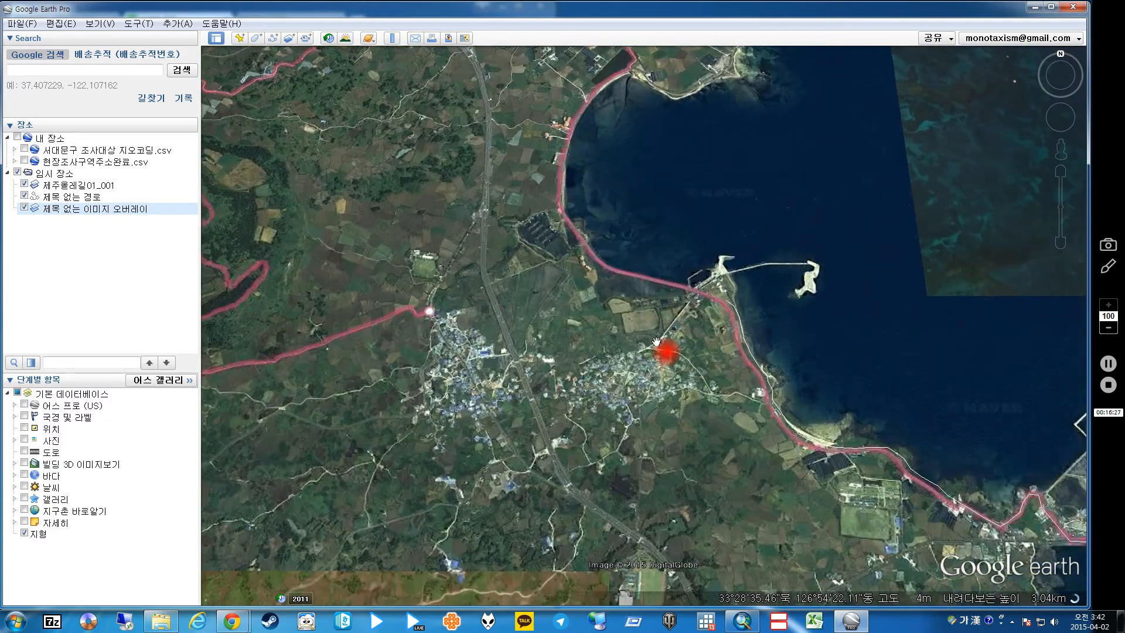
pyautogui.moveTo(656, 340); pyautogui.dragTo(557, 362)
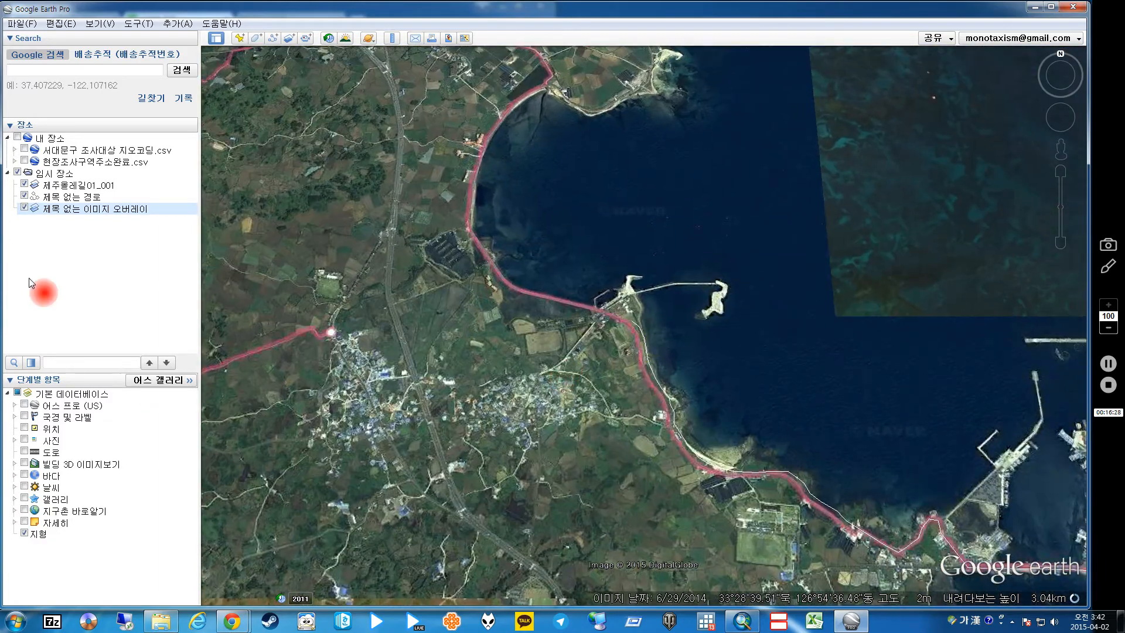
# - Rename the untitled overlay as 제주올레길01_002 and place it directly below 제주올레길01_001 in the places list
pyautogui.click(85, 211)
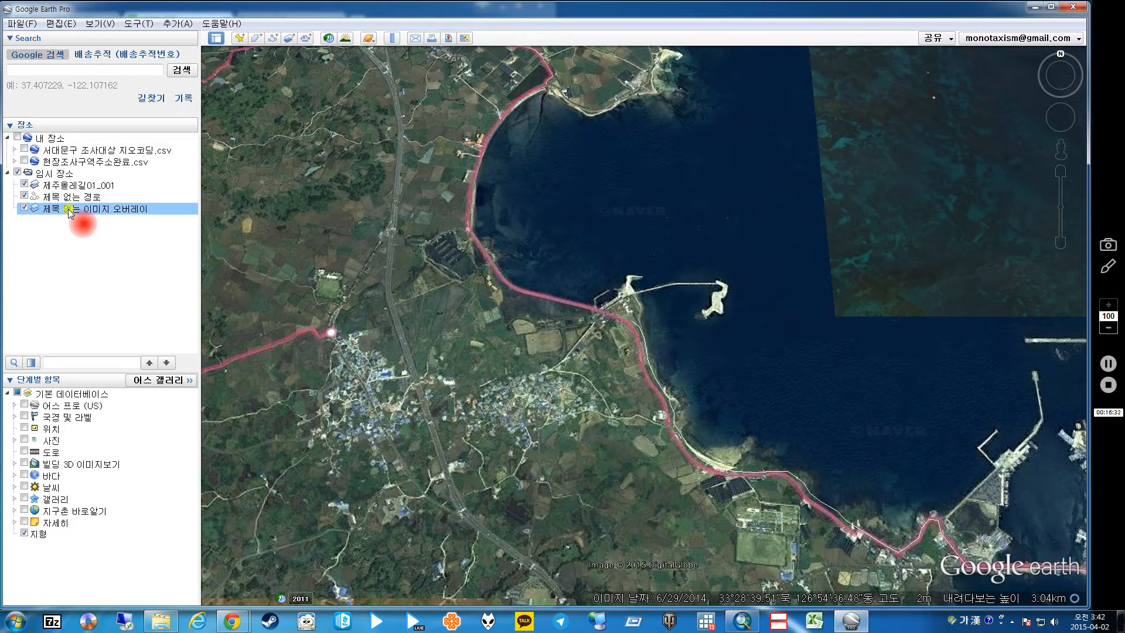
pyautogui.rightClick(77, 209)
pyautogui.click(151, 387)
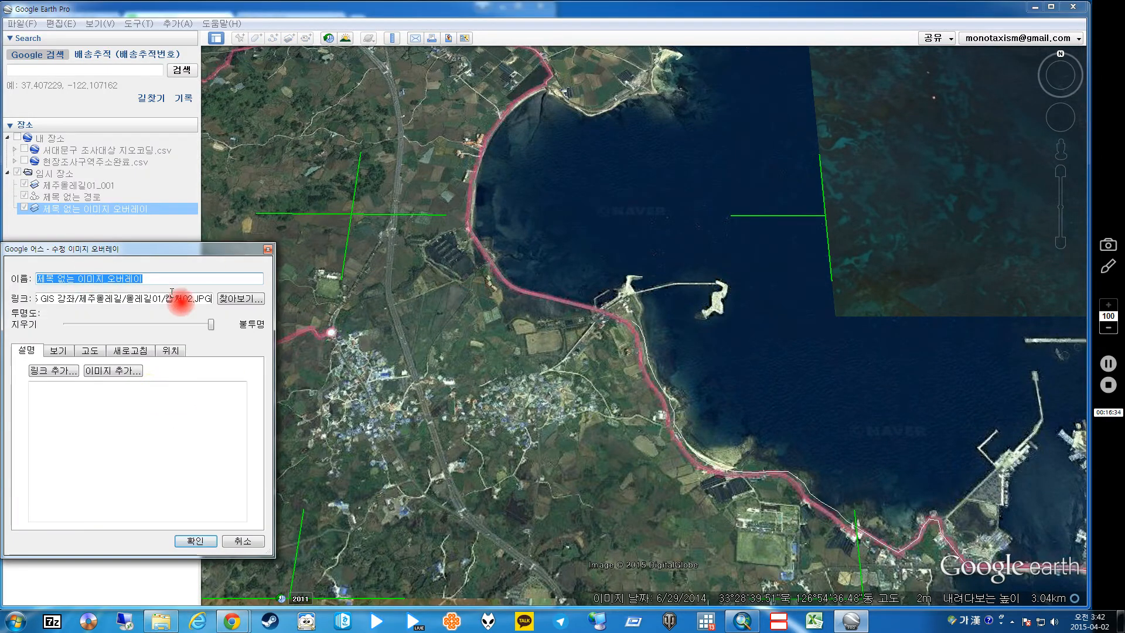
pyautogui.write('ㅈ')
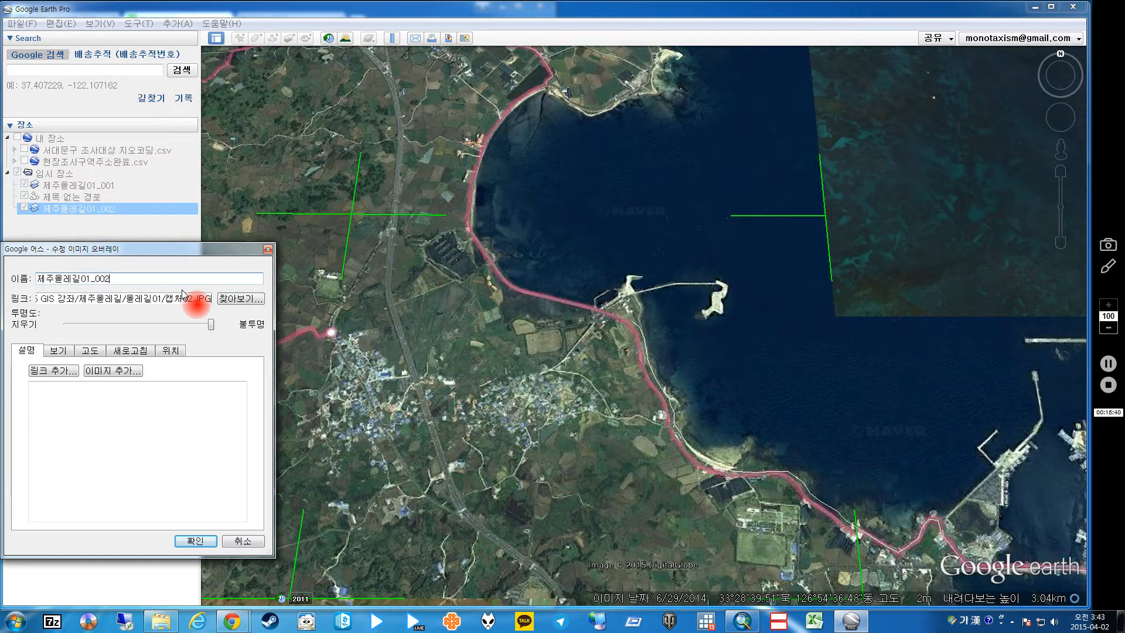
pyautogui.press('Return')
pyautogui.moveTo(98, 210); pyautogui.dragTo(108, 193)
# - Rename the untitled path as 제주올레길01
pyautogui.click(82, 209)
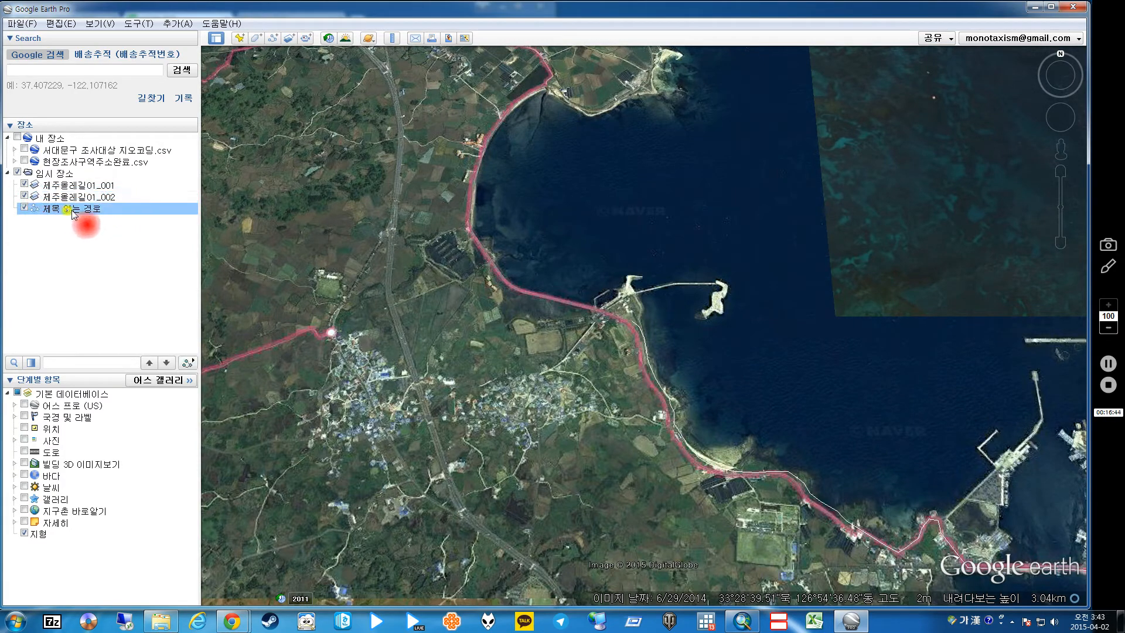
pyautogui.rightClick(85, 210)
pyautogui.click(142, 401)
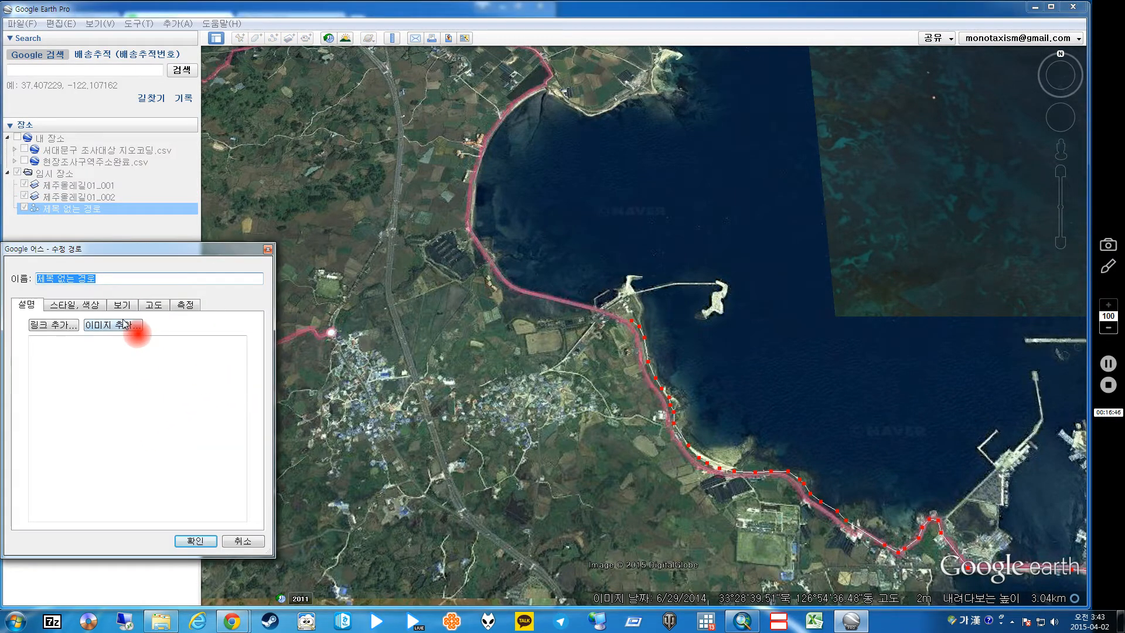
pyautogui.write('제주오')
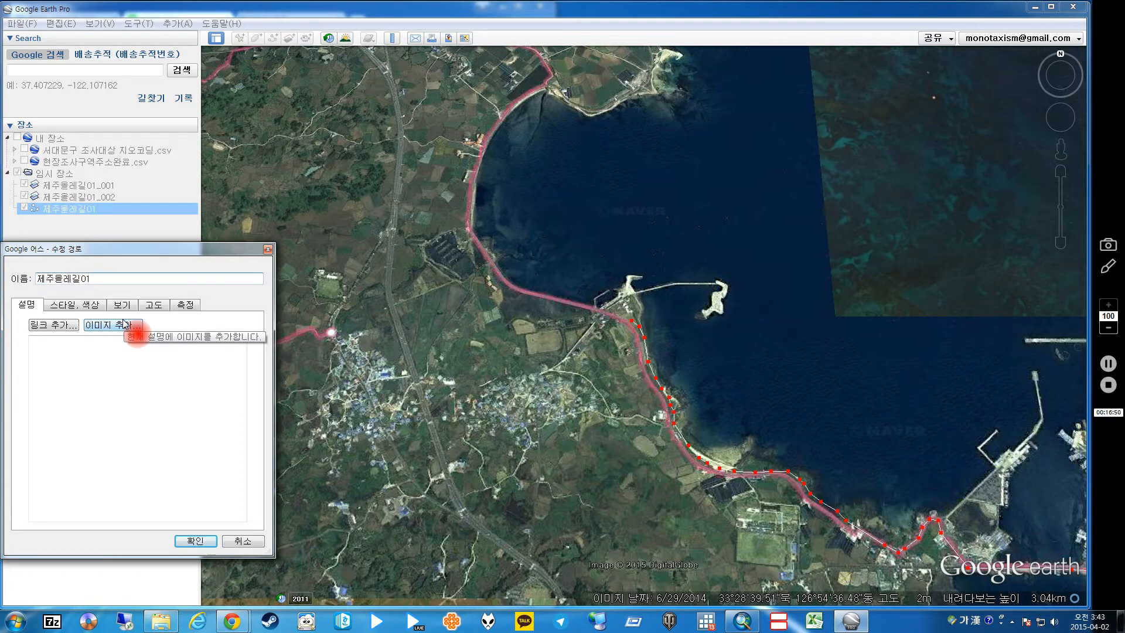
pyautogui.click(195, 540)
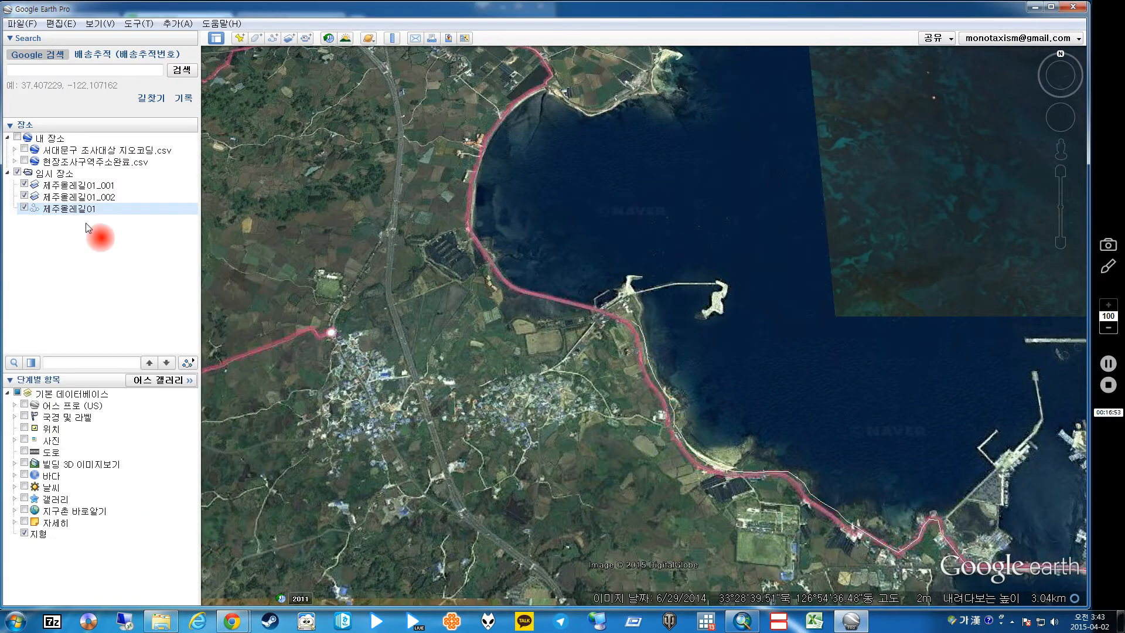
# - Reopen the path 제주올레길01 for editing and try to delete a point near its northern end by the breakwater
pyautogui.rightClick(74, 206)
pyautogui.click(131, 393)
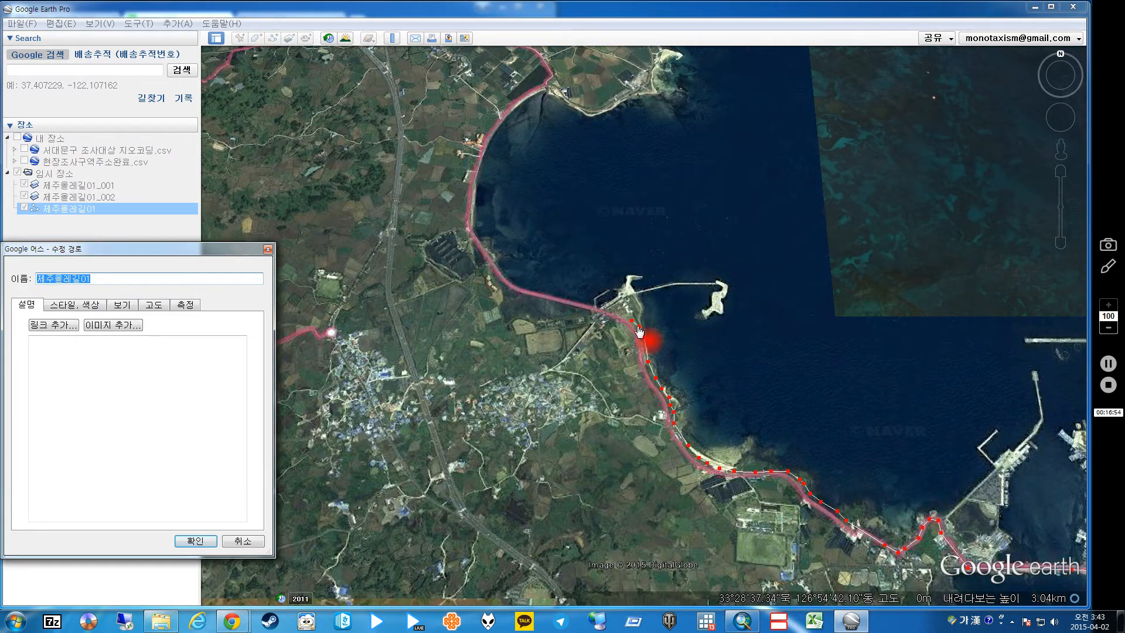
pyautogui.scroll(-2, 621, 328)
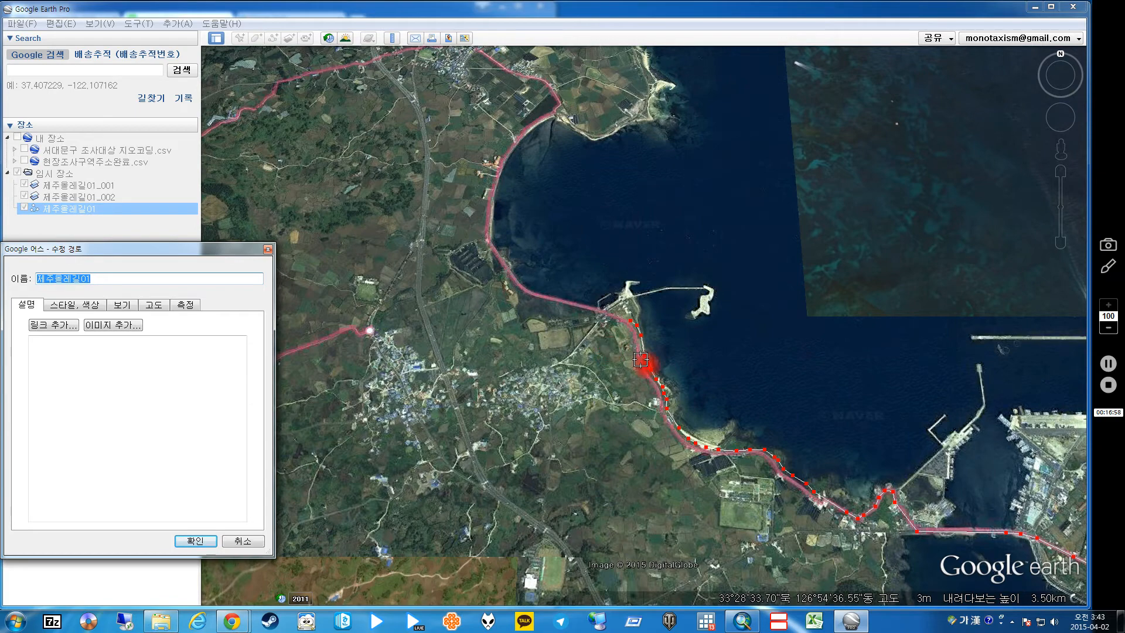
pyautogui.scroll(2, 640, 360)
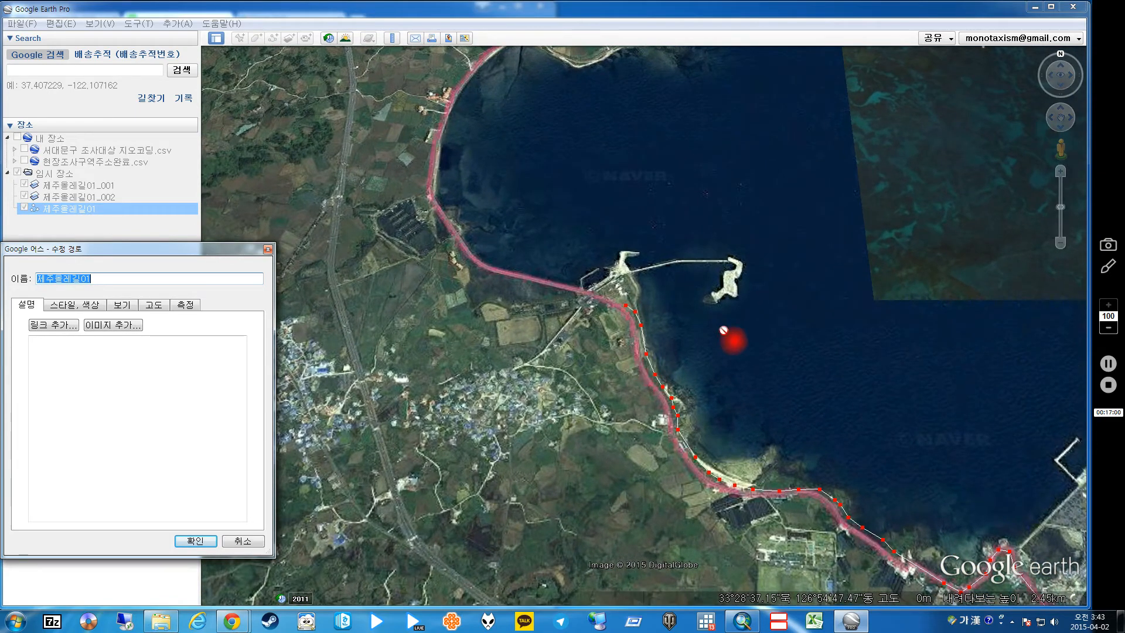
pyautogui.rightClick(649, 335)
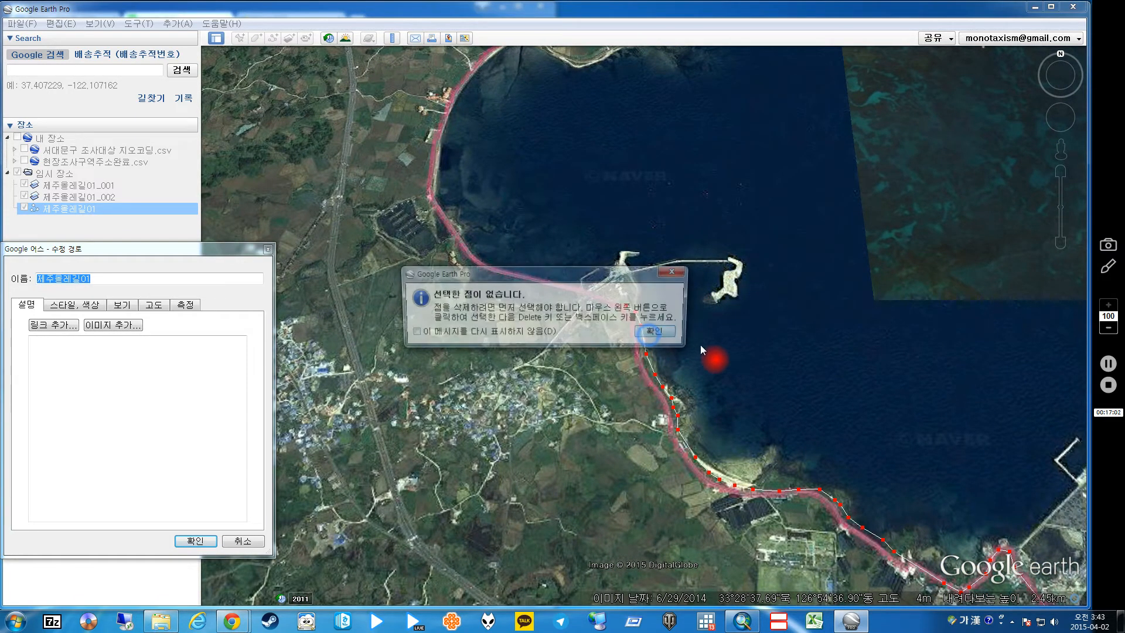
pyautogui.click(662, 335)
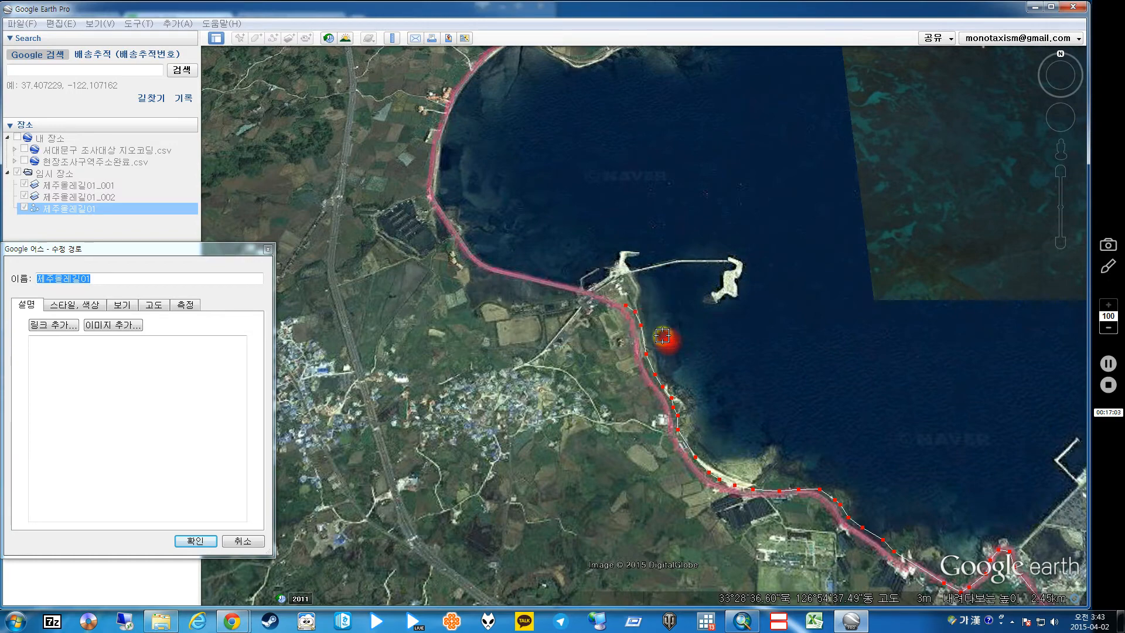
# - Select the path's northern end point and delete the misaligned points back along the coast to the village southeast of the beach
pyautogui.click(620, 309)
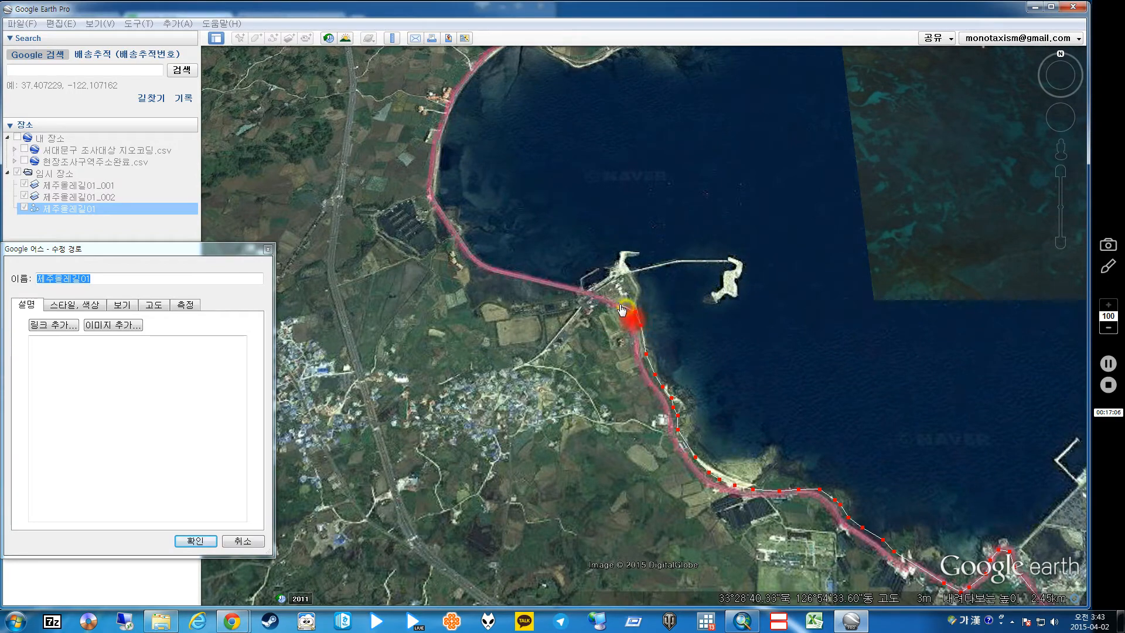
pyautogui.click(593, 323)
pyautogui.rightClick(795, 488)
pyautogui.rightClick(797, 489)
pyautogui.rightClick(811, 537)
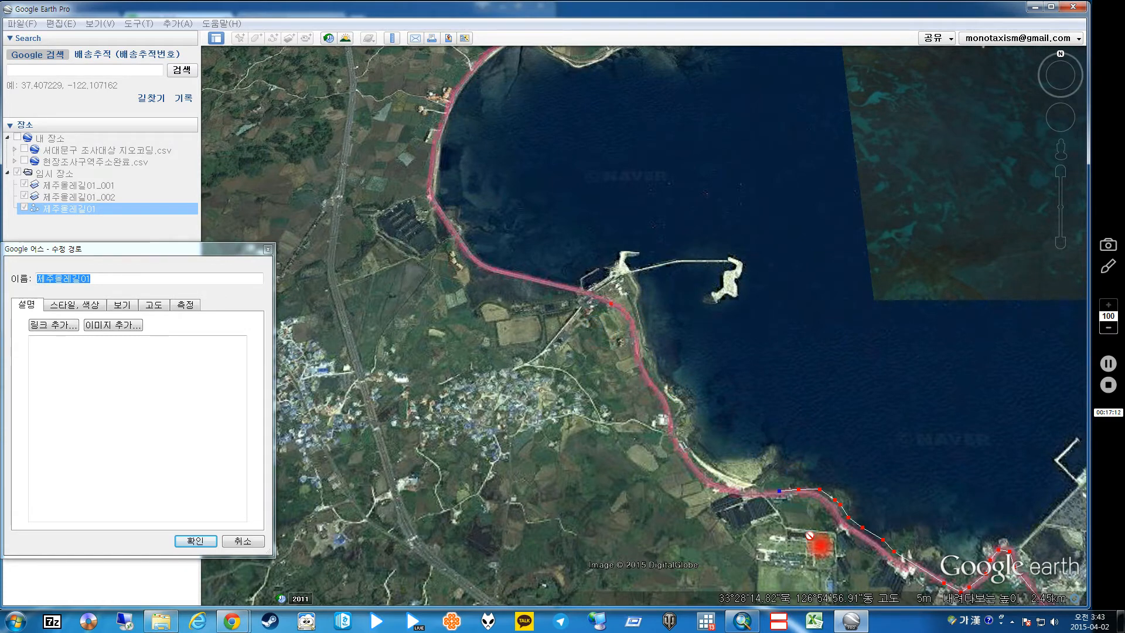
pyautogui.rightClick(811, 537)
pyautogui.rightClick(811, 537)
pyautogui.rightClick(811, 537)
pyautogui.rightClick(811, 541)
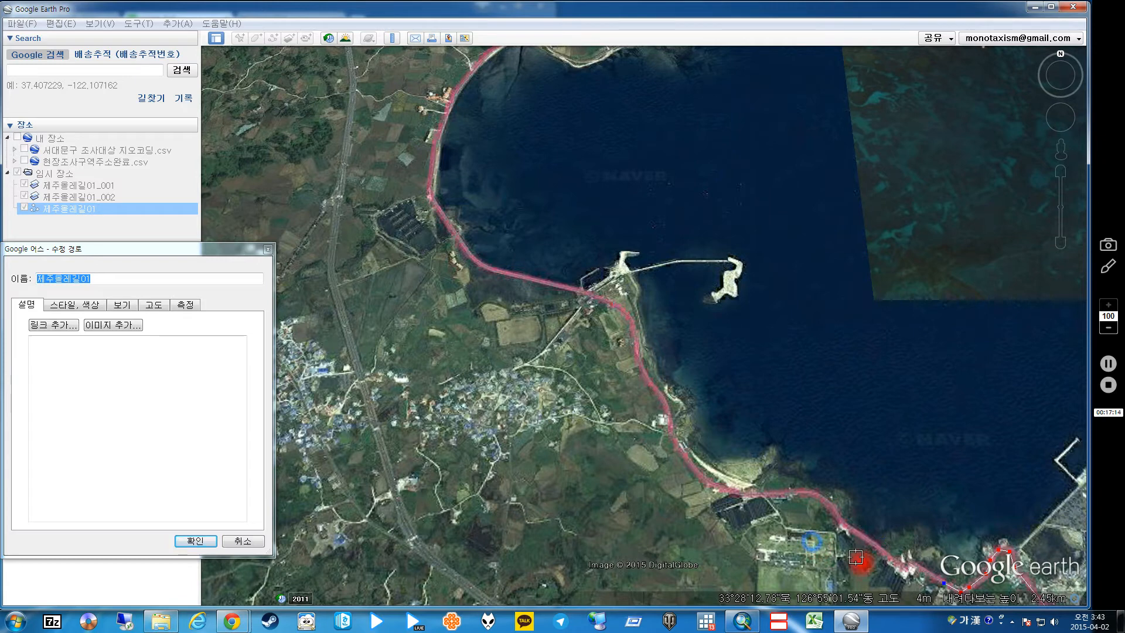
# - Extend the path northwest along the overlay route from the coastal village, past the dark ponds to the west end of the sandy beach
pyautogui.rightClick(909, 565)
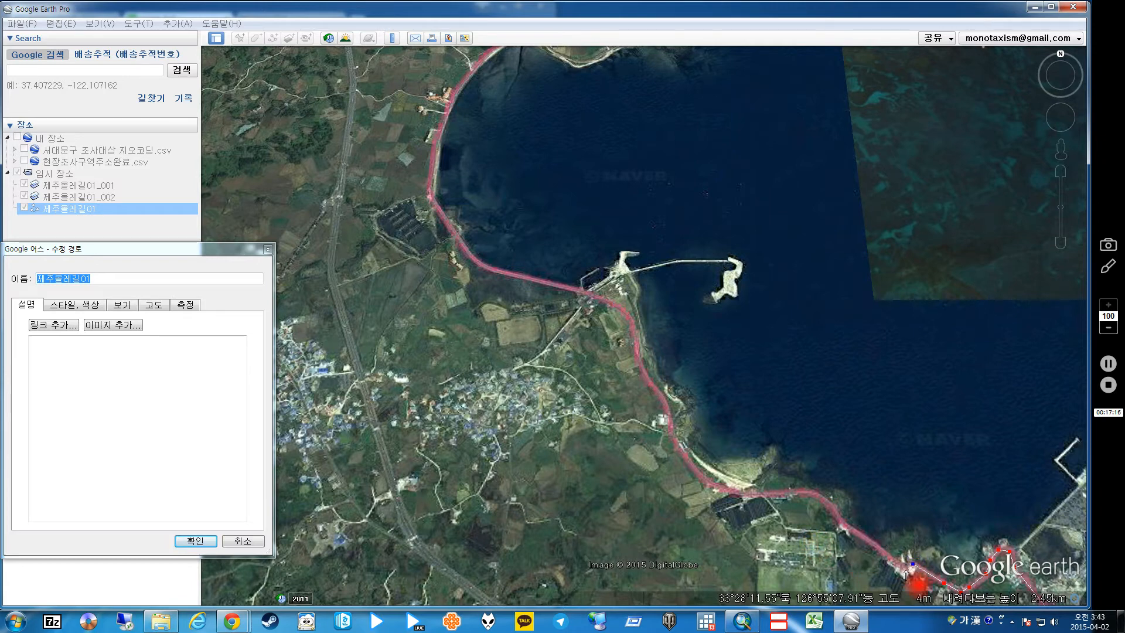
pyautogui.click(906, 569)
pyautogui.click(885, 554)
pyautogui.click(846, 527)
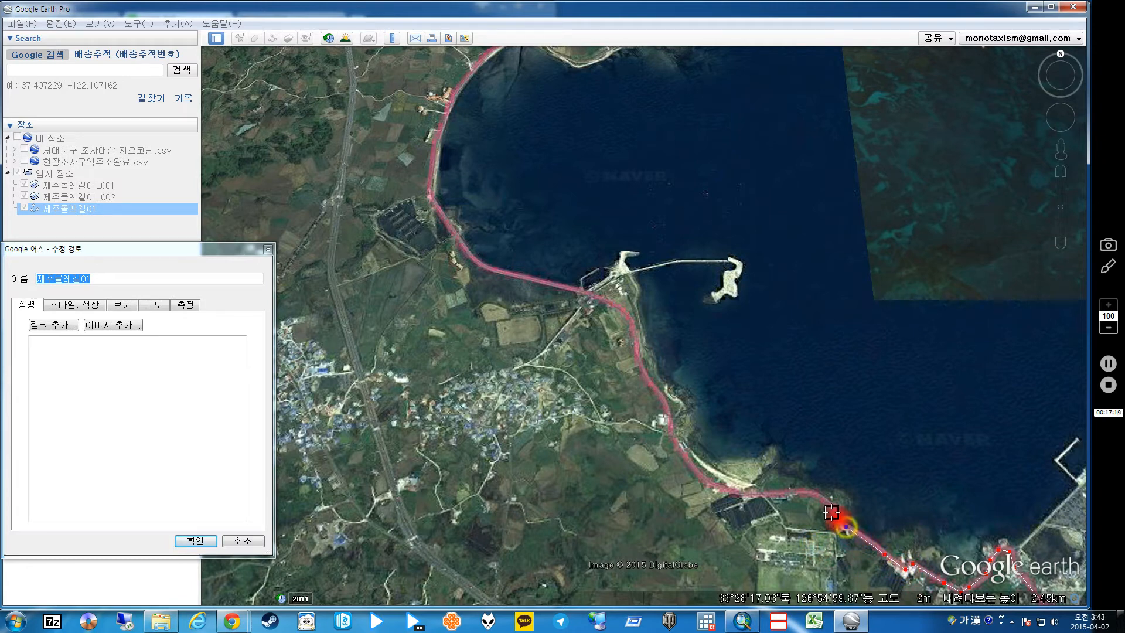
pyautogui.click(831, 507)
pyautogui.click(806, 491)
pyautogui.click(776, 492)
pyautogui.click(751, 493)
pyautogui.click(723, 489)
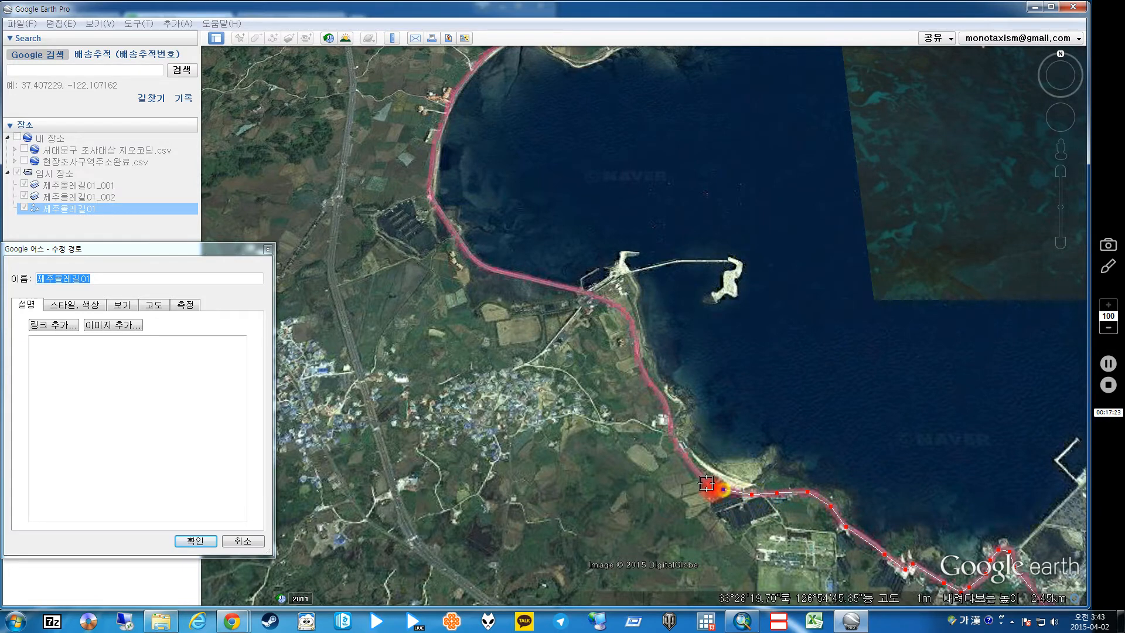
pyautogui.click(702, 480)
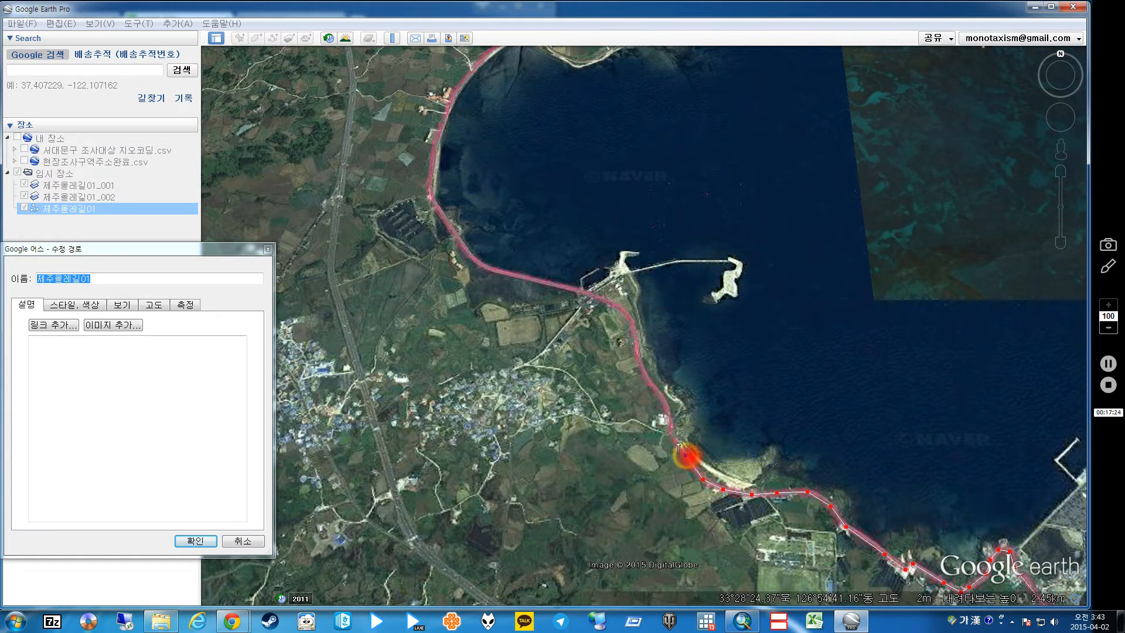
# - Continue the path north along the shore from the sandy beach to the small harbour with the long breakwater
pyautogui.click(677, 443)
pyautogui.click(670, 425)
pyautogui.click(665, 401)
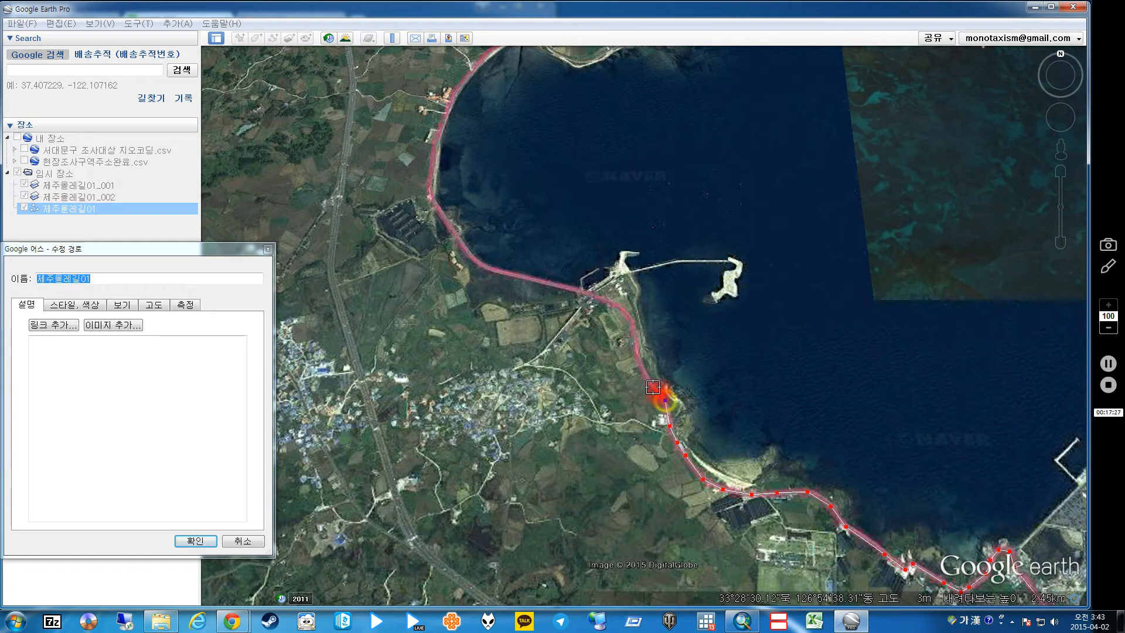
pyautogui.click(649, 379)
pyautogui.click(640, 354)
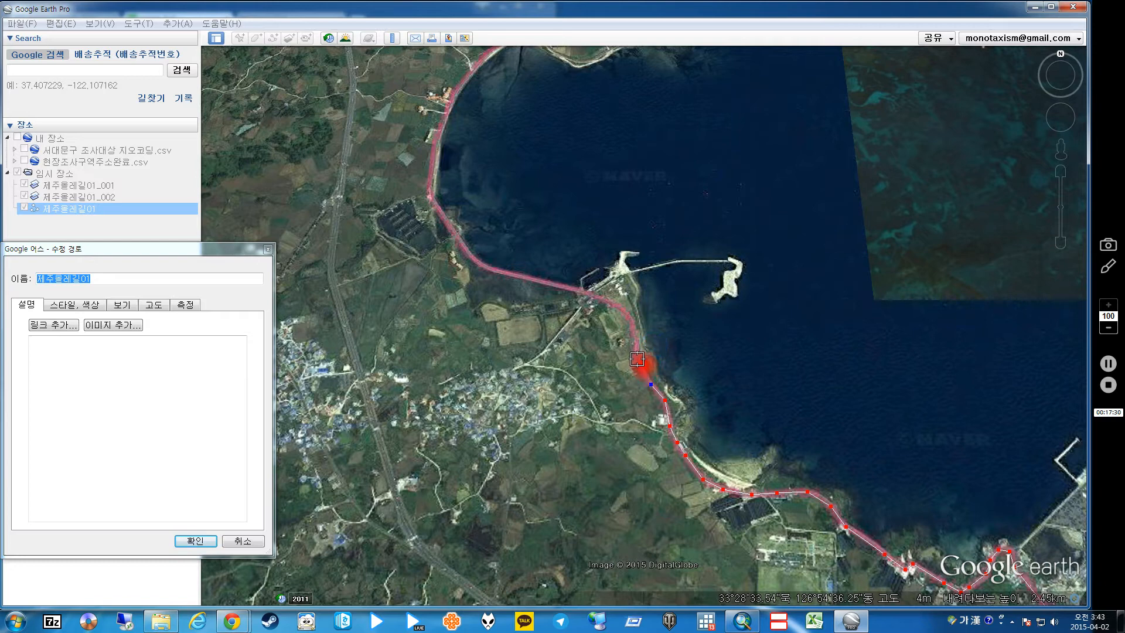
pyautogui.click(634, 333)
pyautogui.click(627, 315)
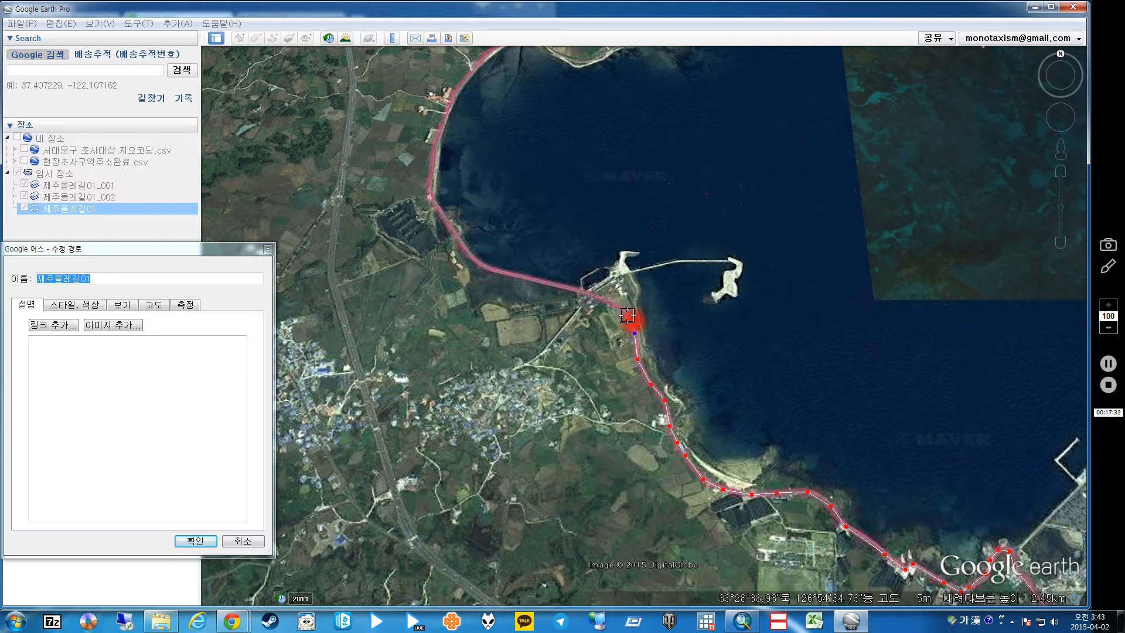
pyautogui.click(610, 303)
pyautogui.click(584, 292)
# - Trace the path from the small harbour along the bay's western shore to the cluster of orange-roofed buildings
pyautogui.click(541, 287)
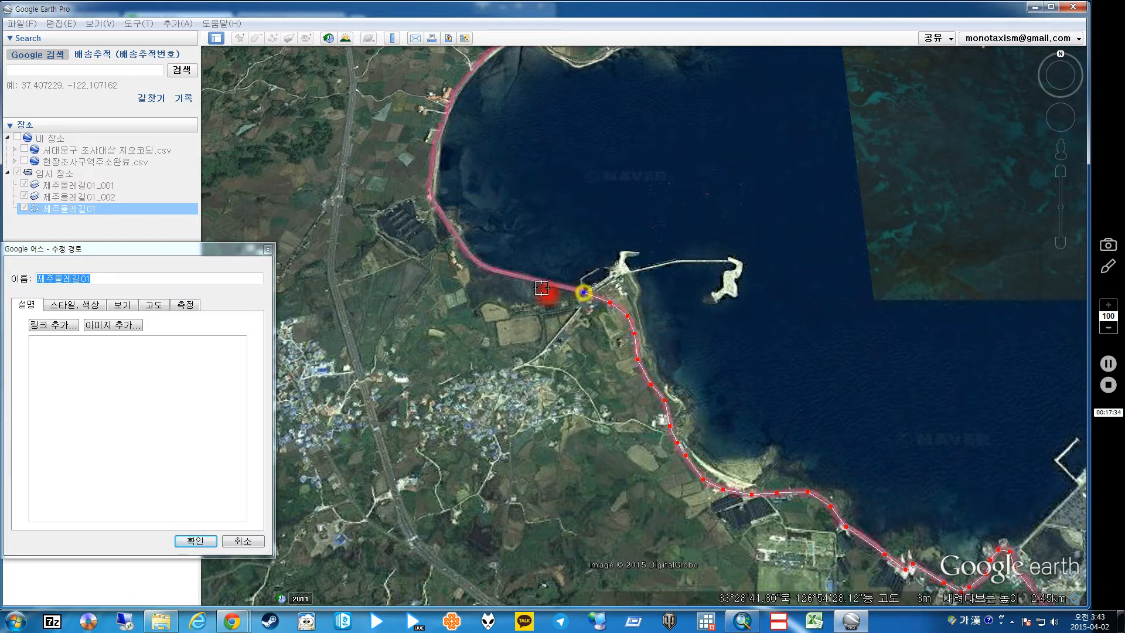
pyautogui.click(482, 272)
pyautogui.click(491, 268)
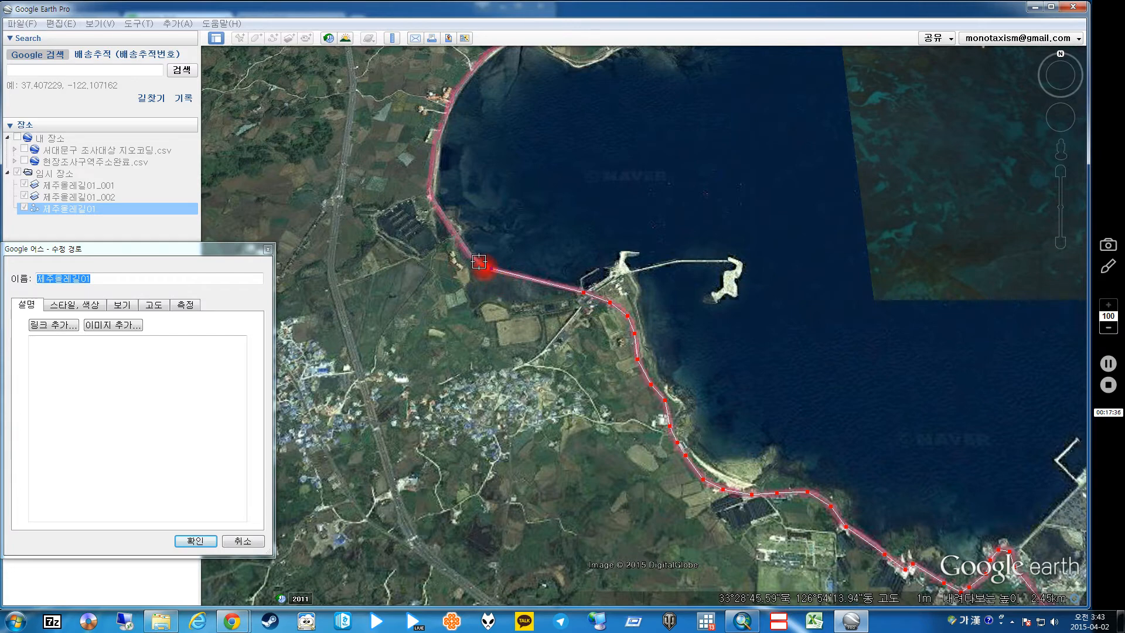
pyautogui.click(479, 263)
pyautogui.click(467, 252)
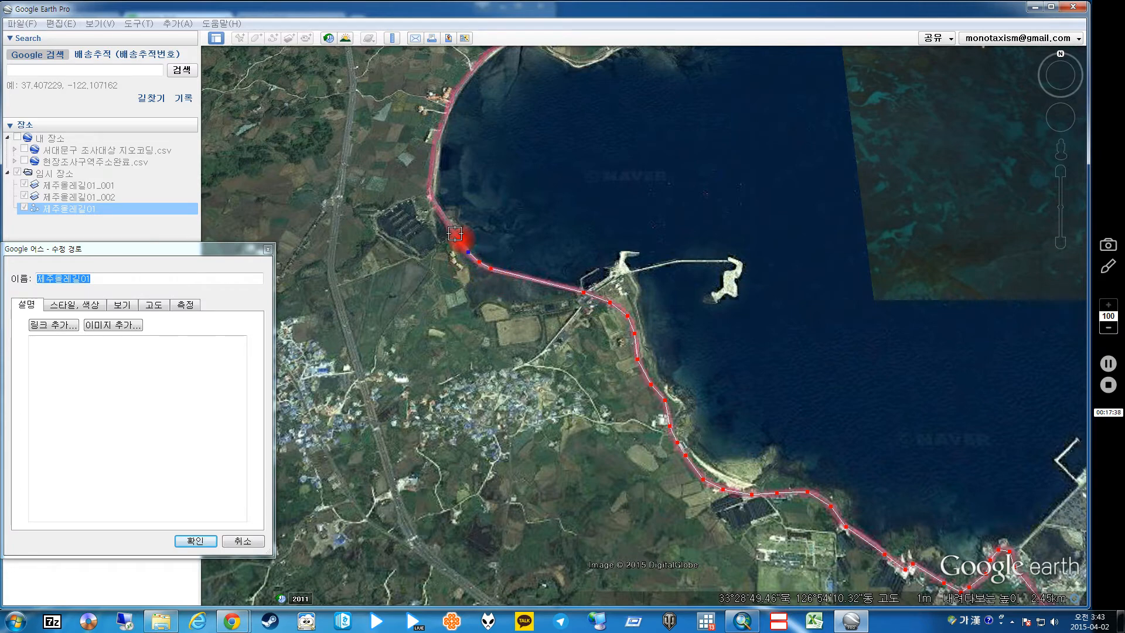
pyautogui.click(455, 233)
pyautogui.click(432, 198)
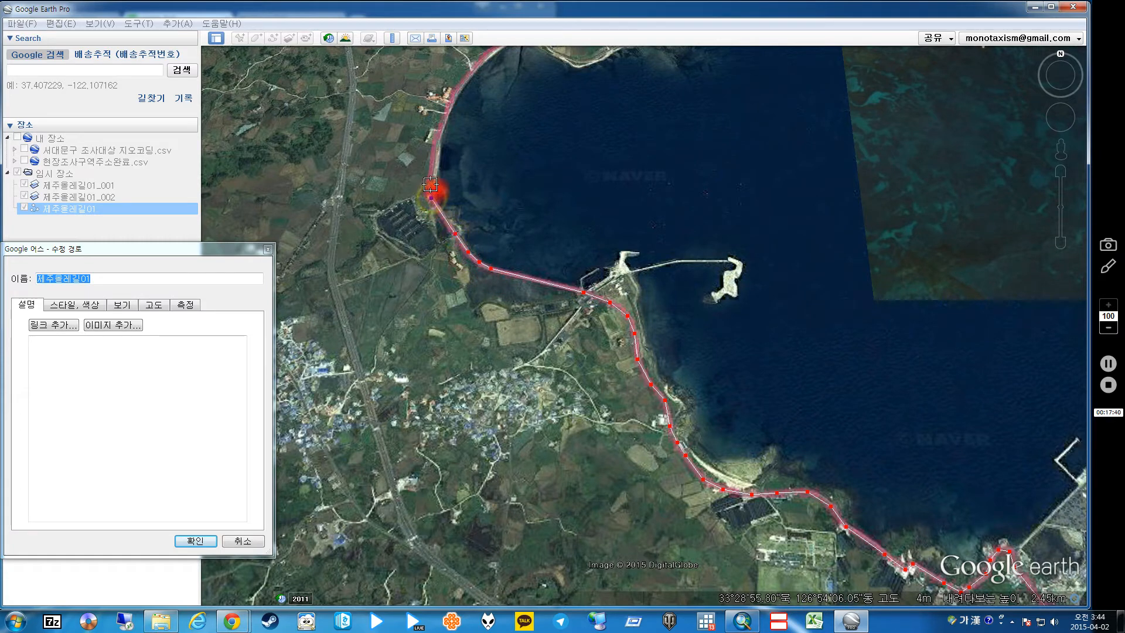
pyautogui.click(431, 184)
pyautogui.click(436, 139)
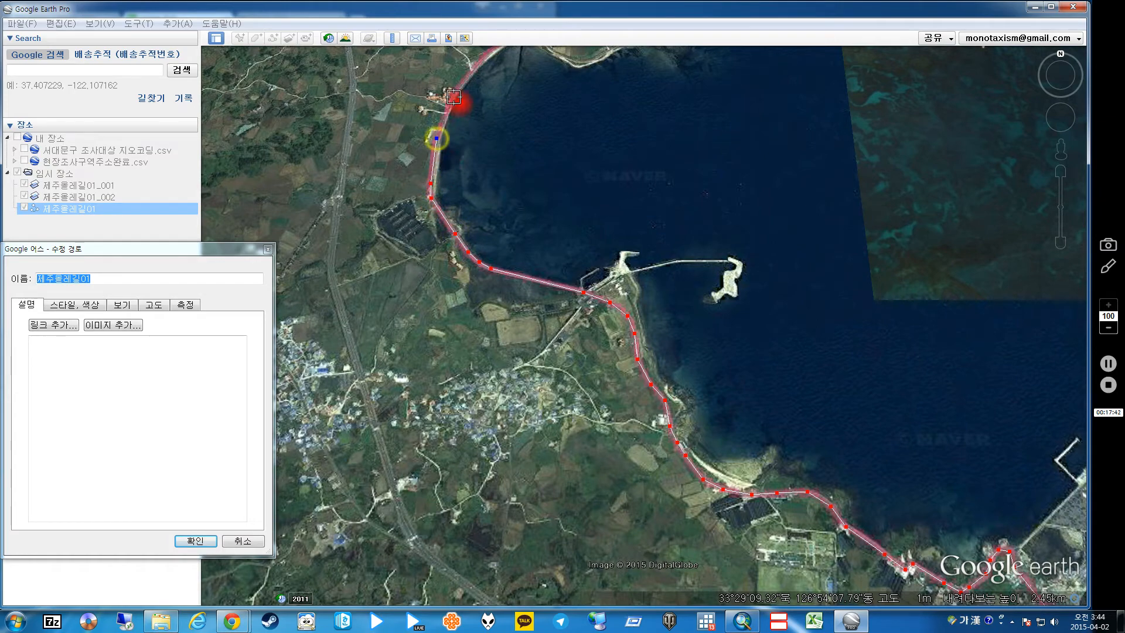
pyautogui.click(446, 88)
# - Extend the path around the bay's northern curve to the headland, and inland northwest to the edge of the village
pyautogui.moveTo(494, 106); pyautogui.dragTo(746, 438)
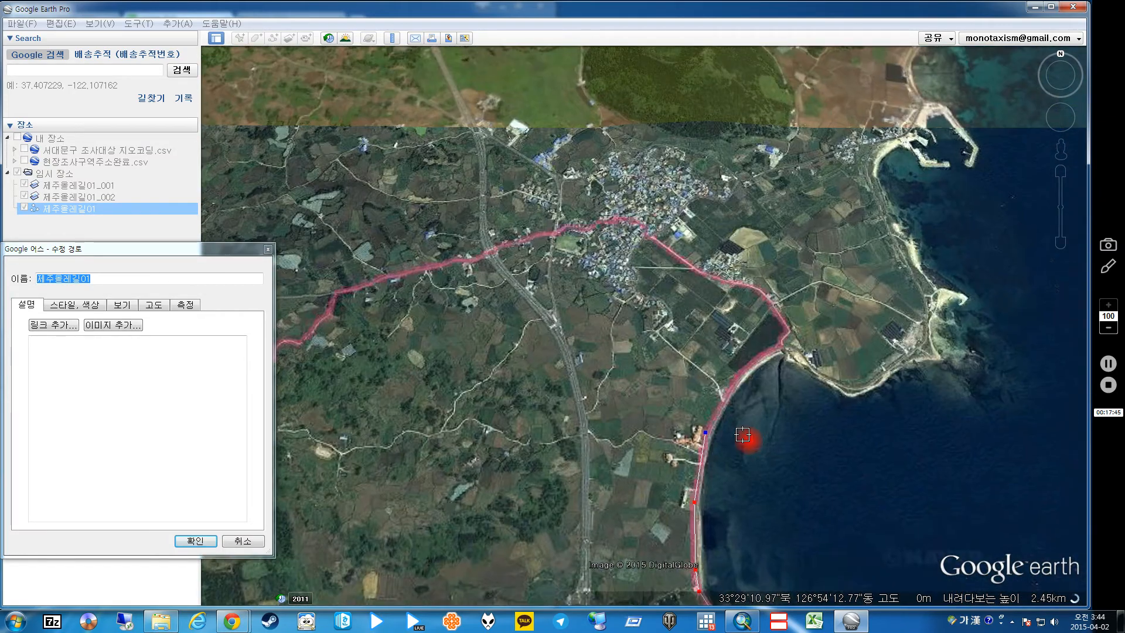
pyautogui.click(736, 376)
pyautogui.click(763, 356)
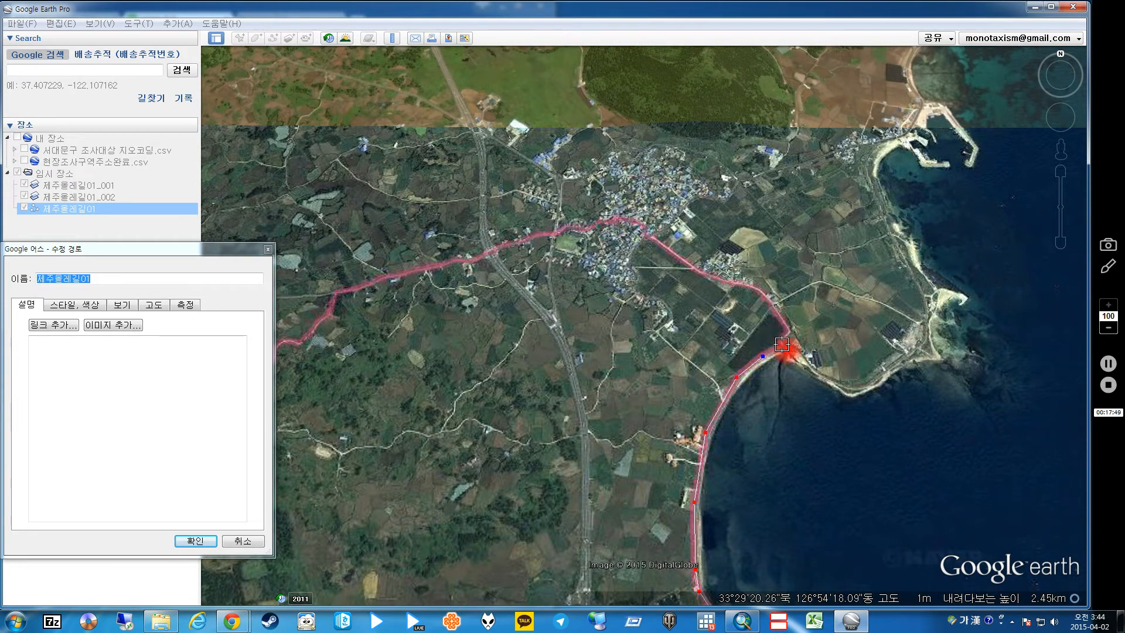
pyautogui.click(782, 344)
pyautogui.click(786, 332)
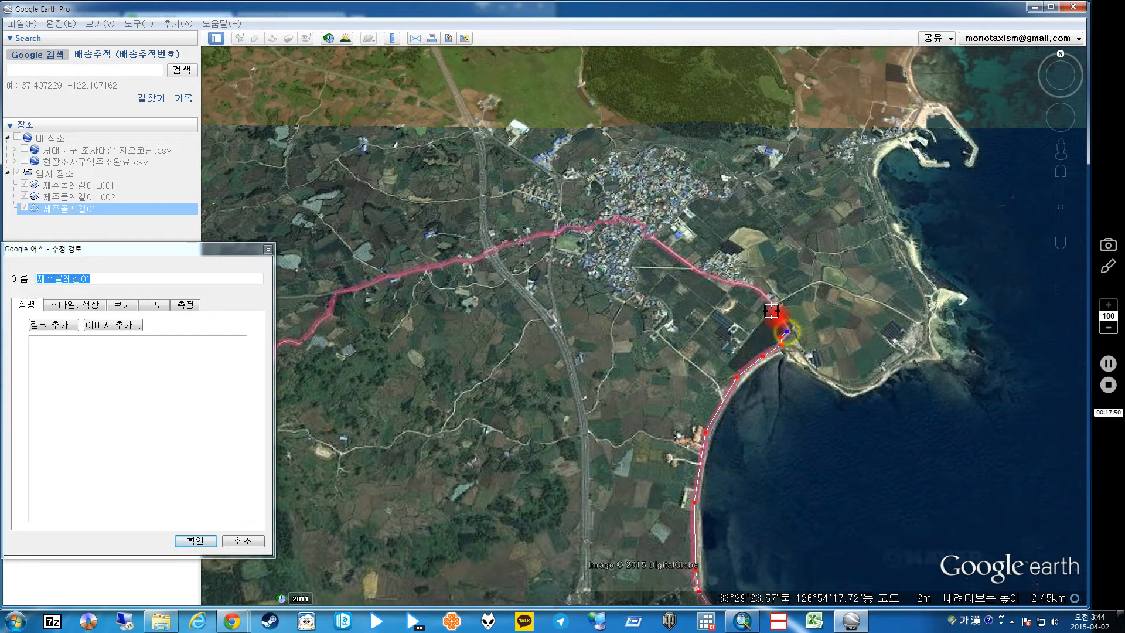
pyautogui.click(754, 288)
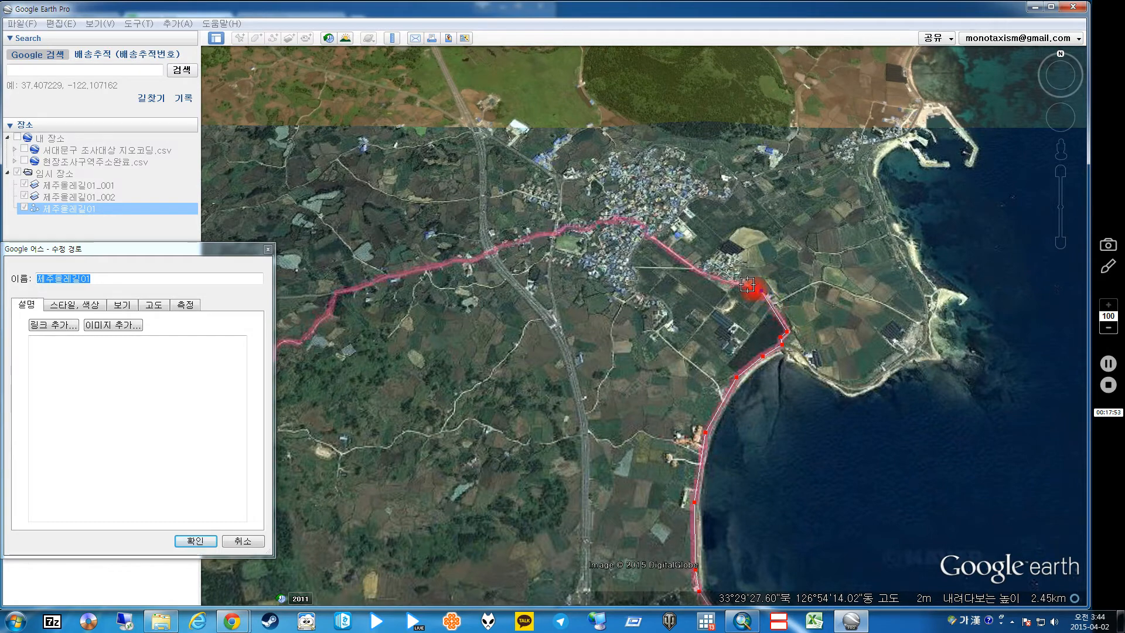
pyautogui.click(747, 285)
pyautogui.click(724, 280)
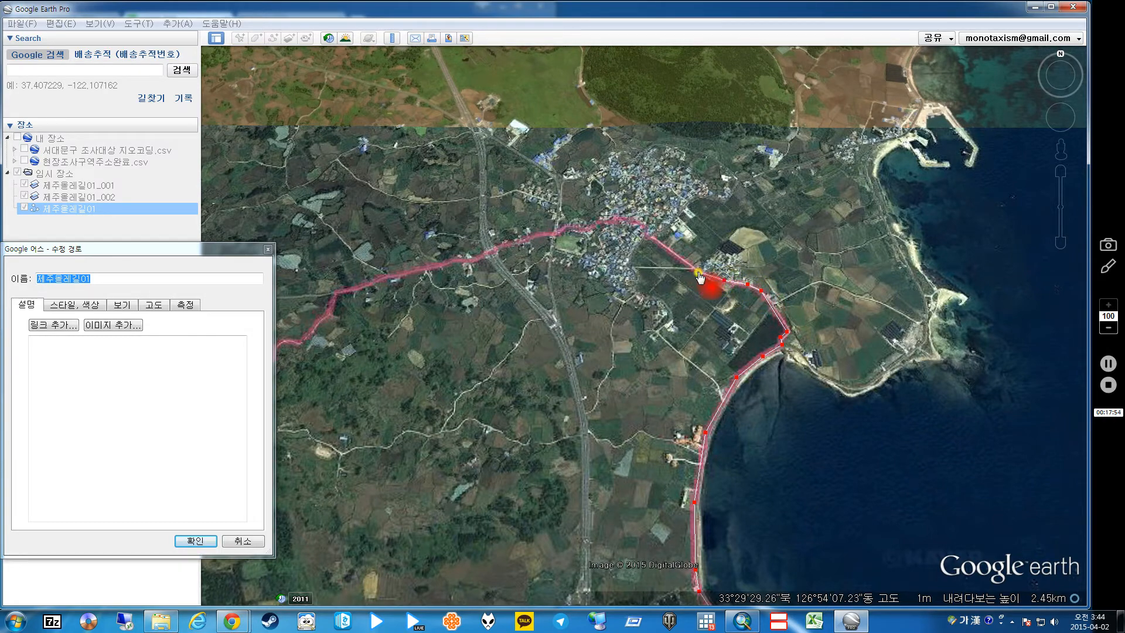
pyautogui.click(698, 271)
# - Trace the path through the village, west across the main road and along the winding route inside the crater to its eastern rim
pyautogui.moveTo(649, 240)
pyautogui.mouseDown()
pyautogui.moveTo(635, 221)
pyautogui.moveTo(568, 226)
pyautogui.moveTo(336, 292)
pyautogui.moveTo(300, 343)
pyautogui.moveTo(394, 394)
pyautogui.moveTo(600, 334)
pyautogui.moveTo(666, 299)
pyautogui.moveTo(635, 216)
pyautogui.moveTo(580, 258)
pyautogui.moveTo(542, 255)
pyautogui.moveTo(527, 239)
pyautogui.moveTo(496, 245)
pyautogui.moveTo(509, 283)
pyautogui.moveTo(432, 360)
pyautogui.moveTo(437, 370)
pyautogui.moveTo(501, 352)
pyautogui.moveTo(550, 384)
pyautogui.moveTo(599, 455)
pyautogui.moveTo(586, 469)
pyautogui.moveTo(554, 455)
pyautogui.moveTo(509, 463)
pyautogui.mouseUp()
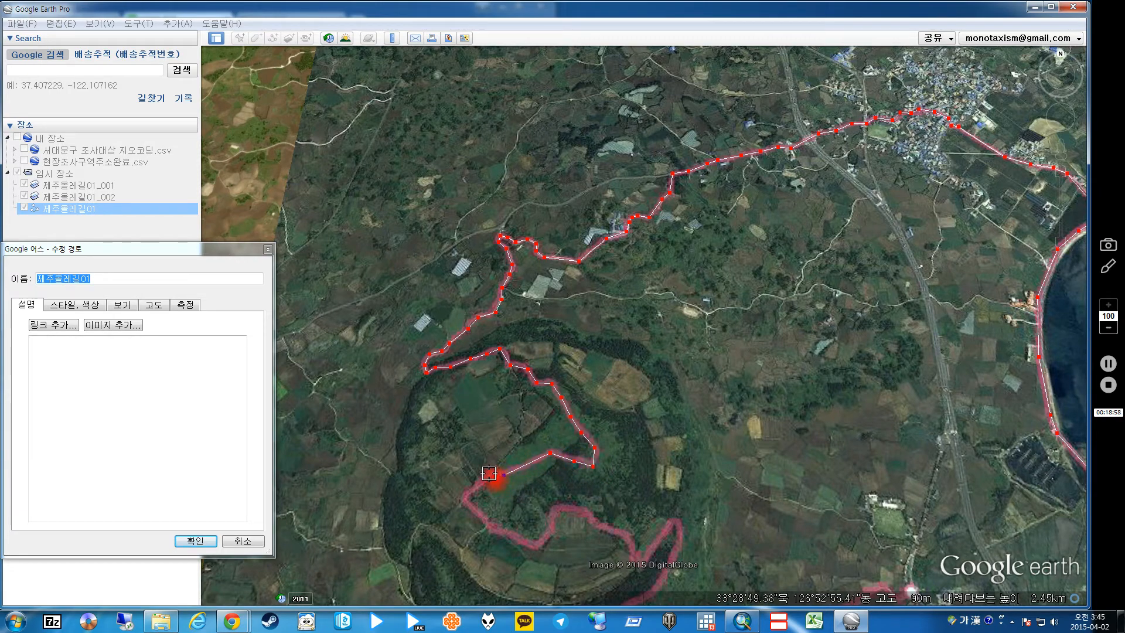
pyautogui.moveTo(475, 481)
pyautogui.mouseDown()
pyautogui.moveTo(465, 497)
pyautogui.moveTo(536, 546)
pyautogui.moveTo(556, 513)
pyautogui.moveTo(580, 513)
pyautogui.moveTo(647, 555)
pyautogui.mouseUp()
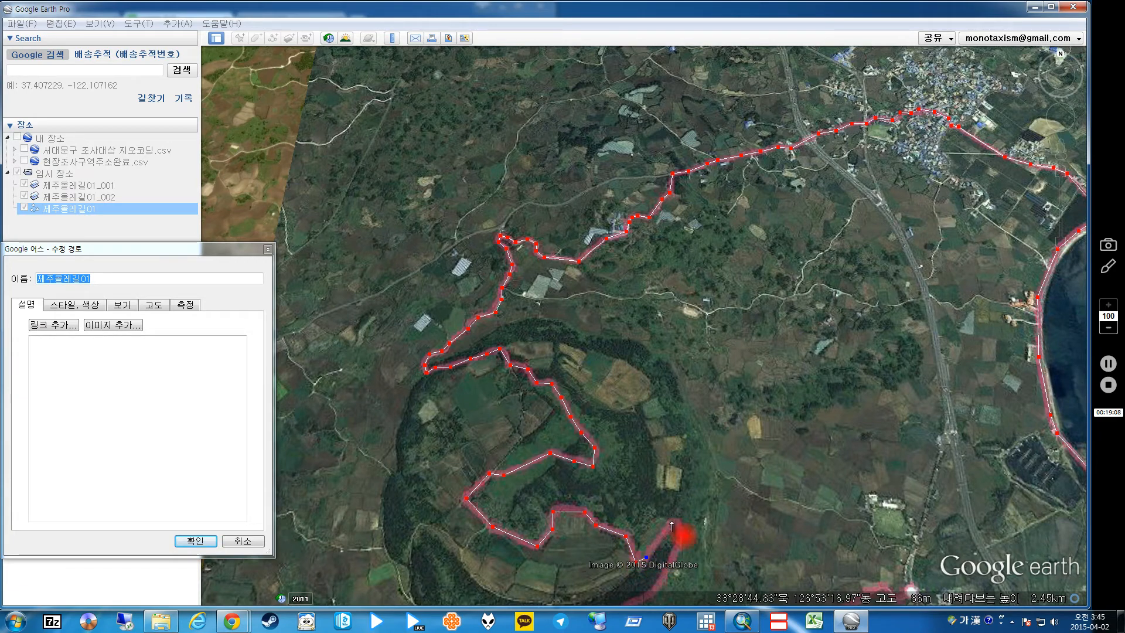
pyautogui.click(677, 546)
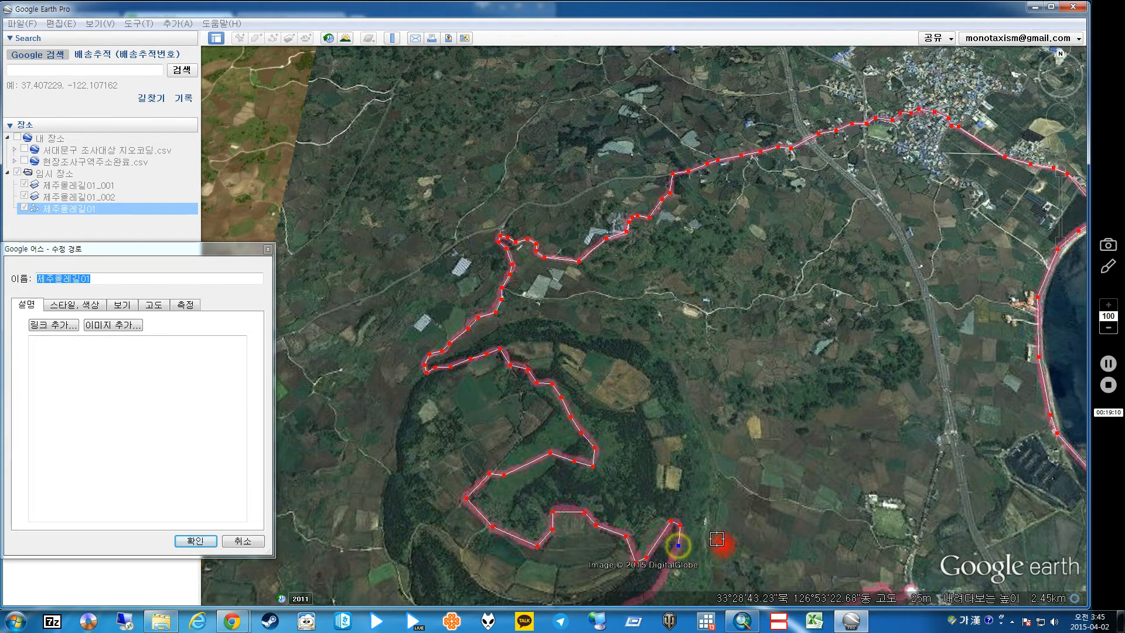
# - Continue the path from the crater's eastern rim southwest through the woods to the sharp bend at its southern foot
pyautogui.press('Down')
pyautogui.click(658, 422)
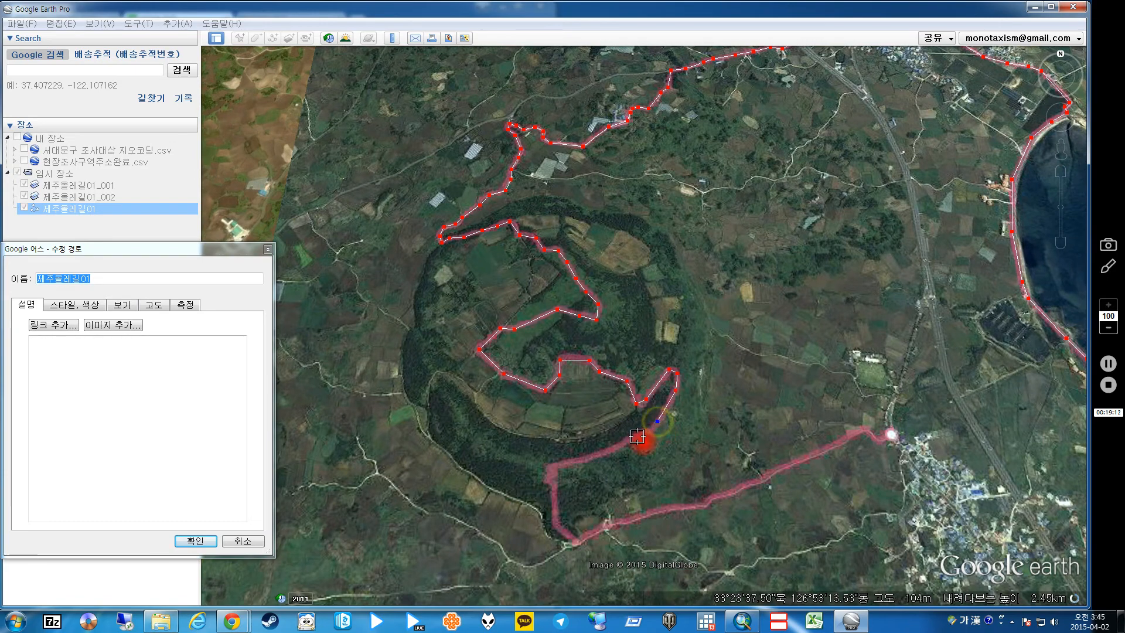
pyautogui.click(637, 437)
pyautogui.click(609, 450)
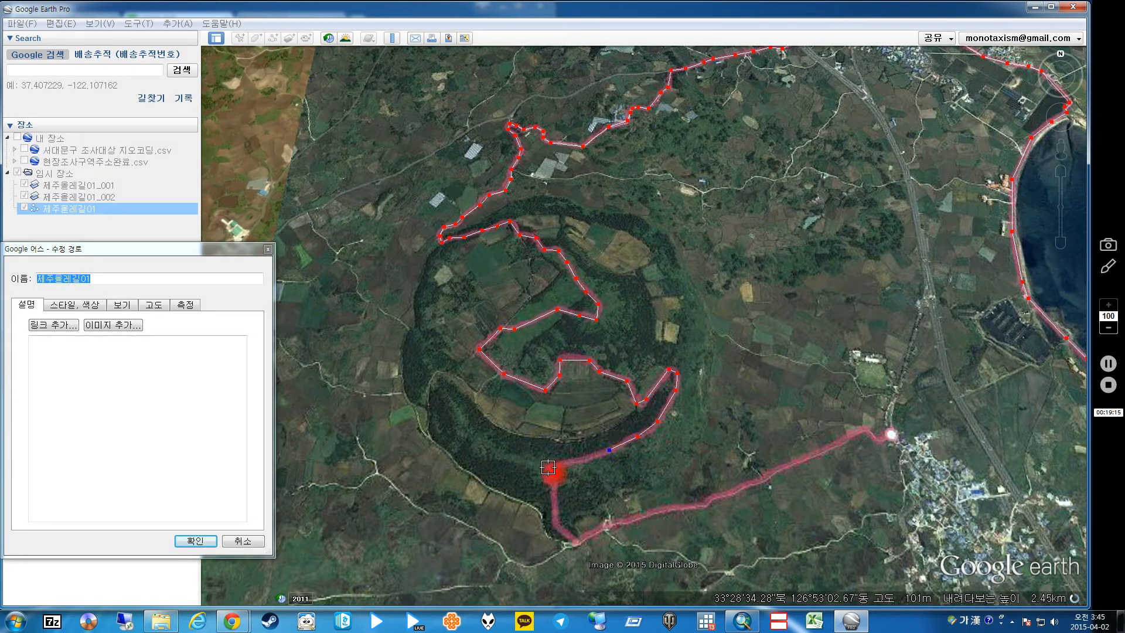
pyautogui.click(551, 482)
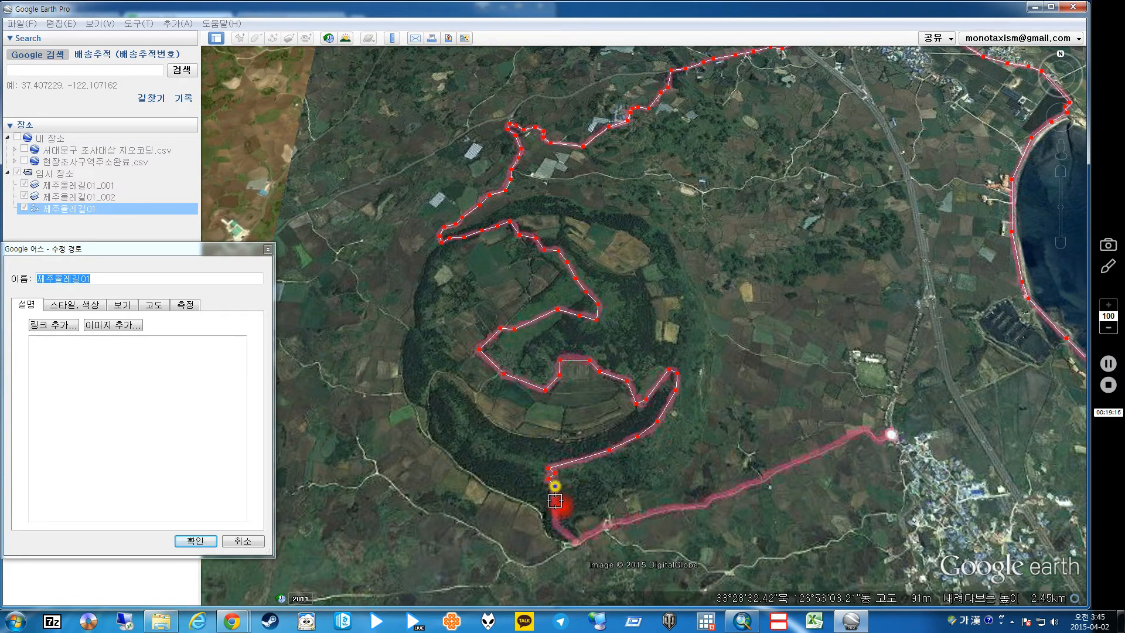
pyautogui.click(557, 522)
pyautogui.click(577, 541)
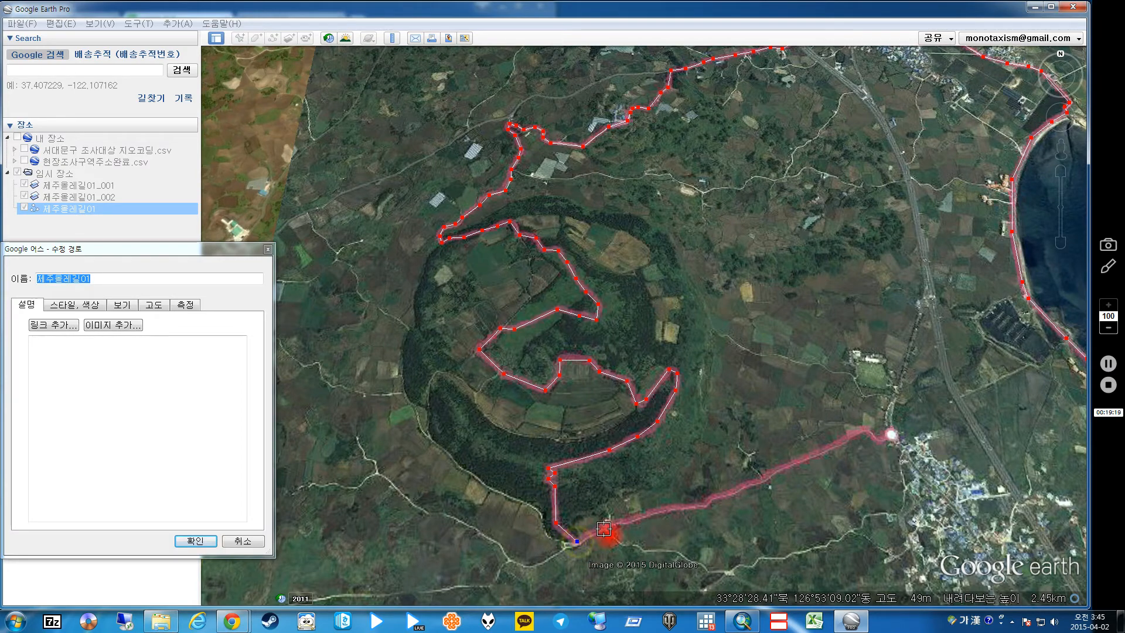
# - Finish the path northeast across the fields to the white route marker at the edge of the southeastern village
pyautogui.click(624, 522)
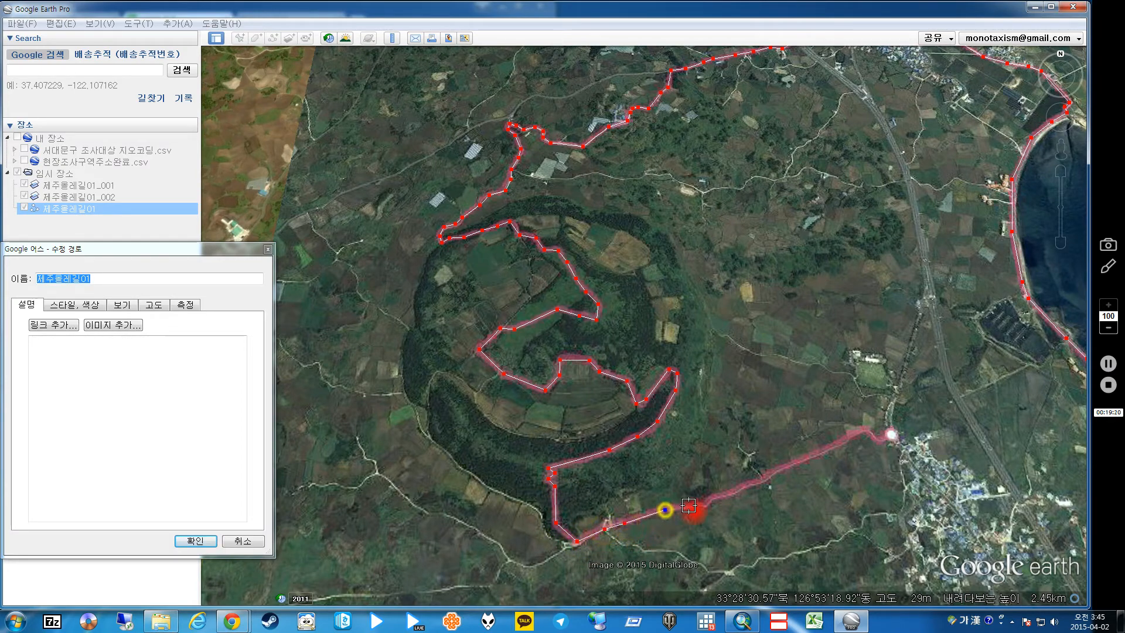
pyautogui.click(715, 496)
pyautogui.click(744, 487)
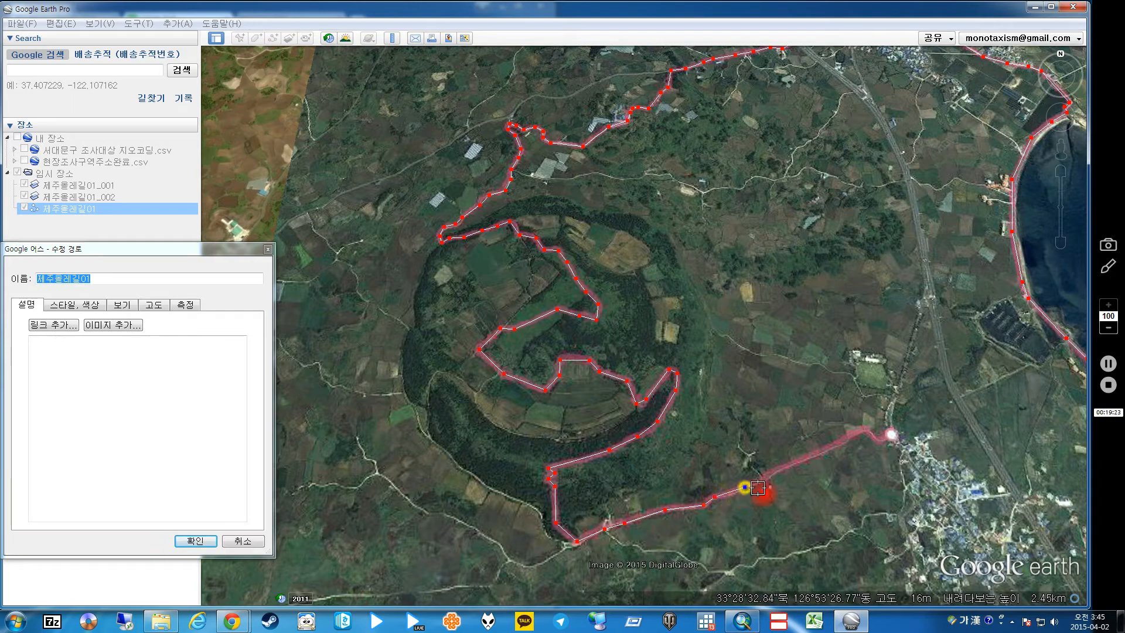
pyautogui.click(846, 441)
pyautogui.click(865, 430)
pyautogui.click(880, 441)
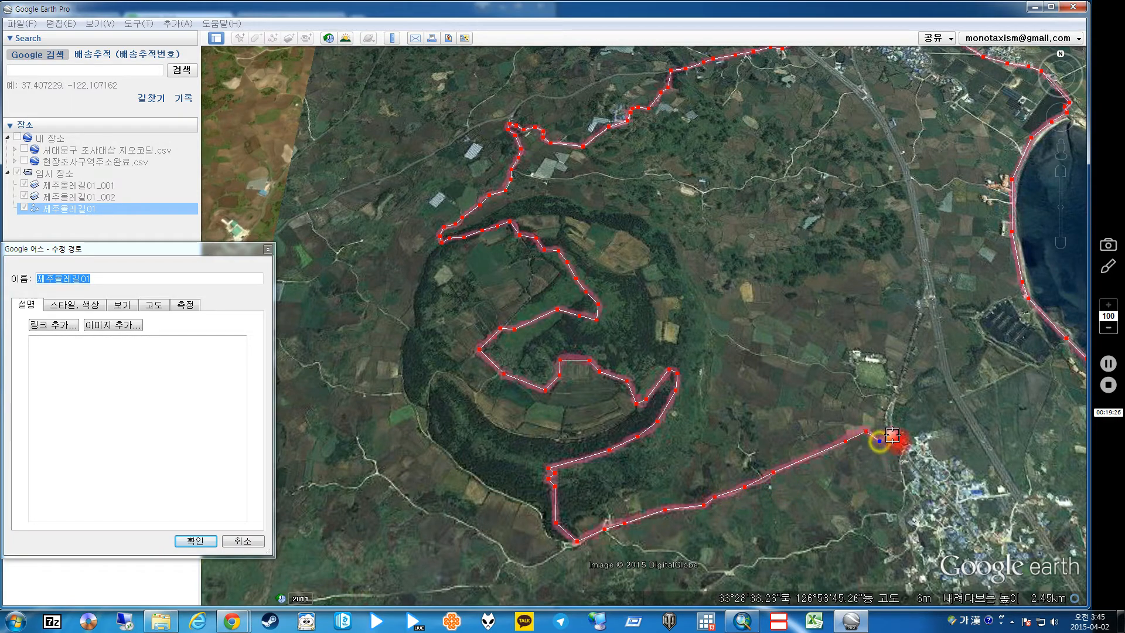
pyautogui.click(893, 436)
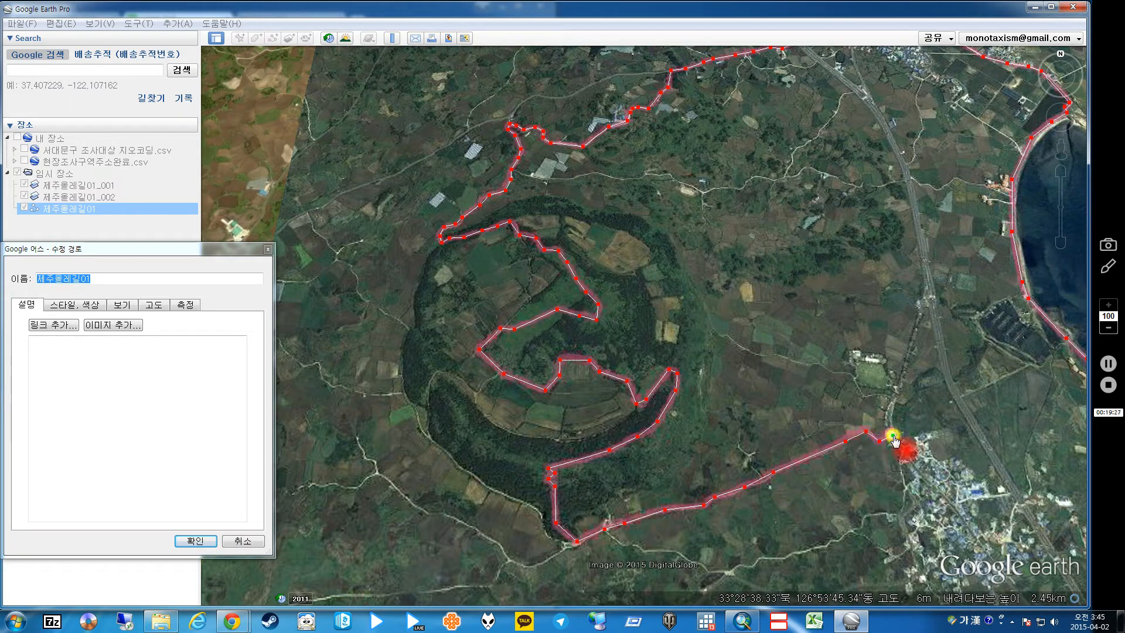
# - Set the path's line colour to orange and its width to 2.5, and save the path
pyautogui.click(74, 303)
pyautogui.click(121, 342)
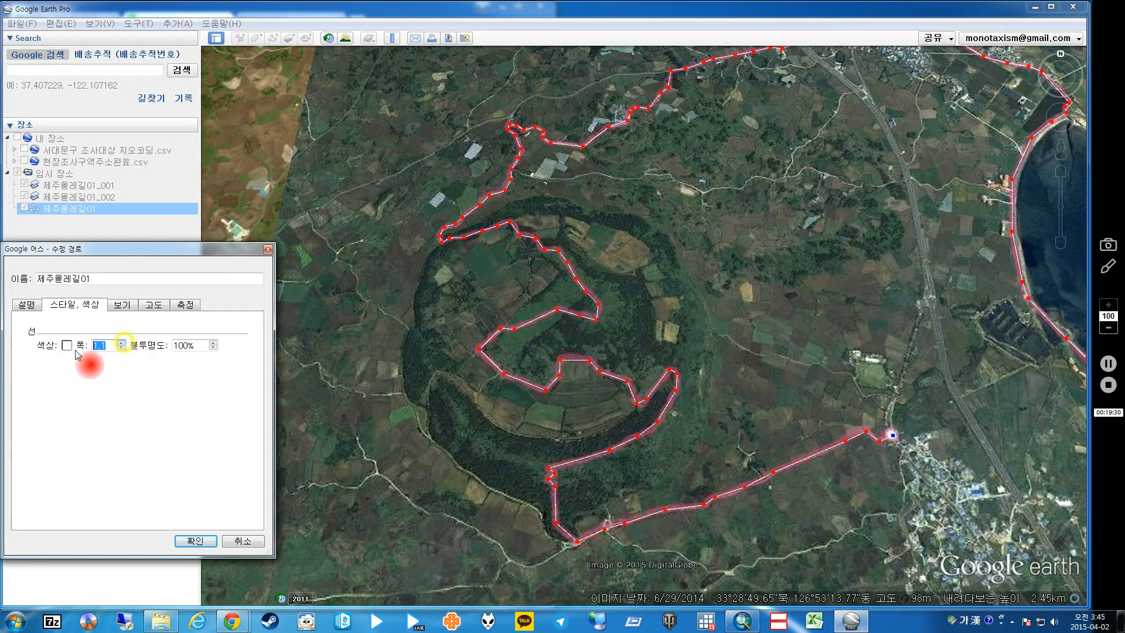
pyautogui.click(70, 345)
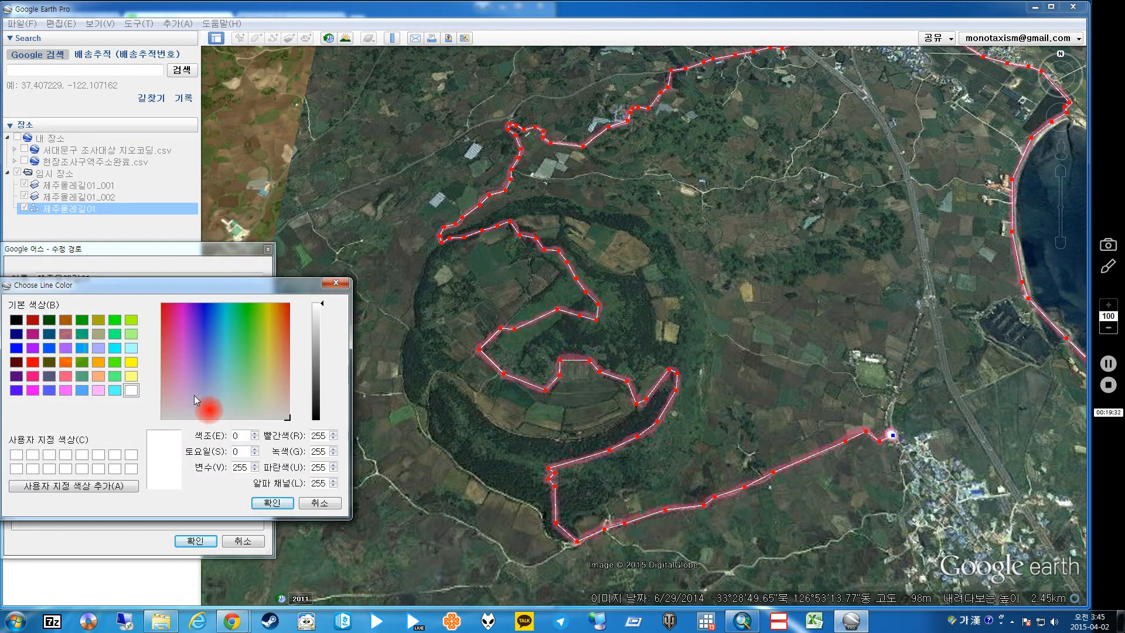
pyautogui.click(98, 362)
pyautogui.click(272, 503)
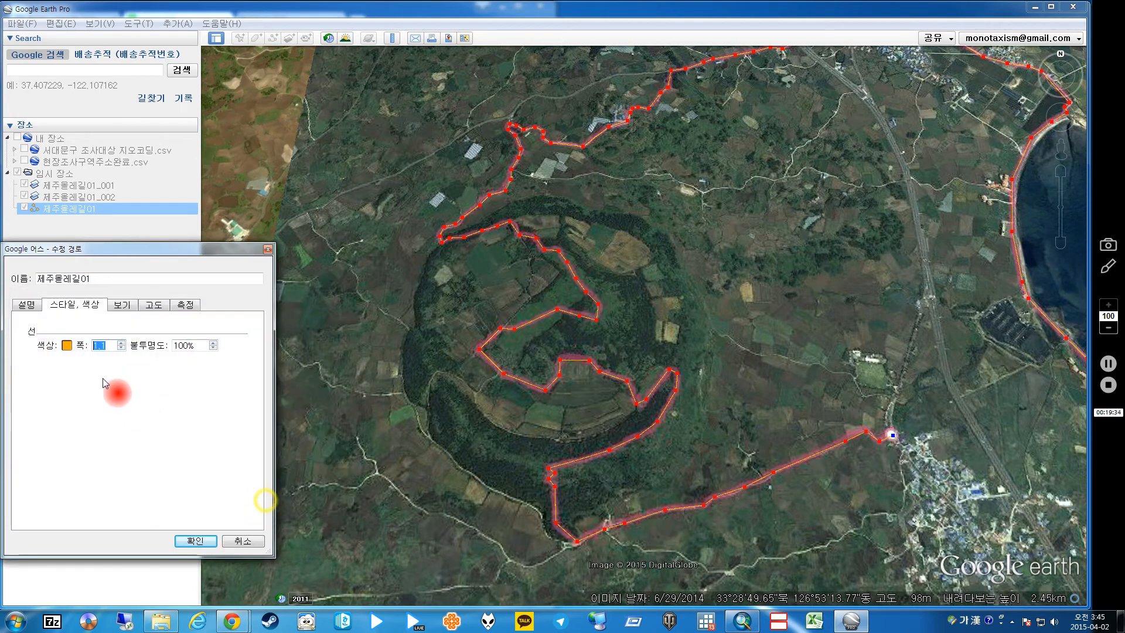
pyautogui.click(121, 343)
pyautogui.click(121, 342)
pyautogui.click(122, 343)
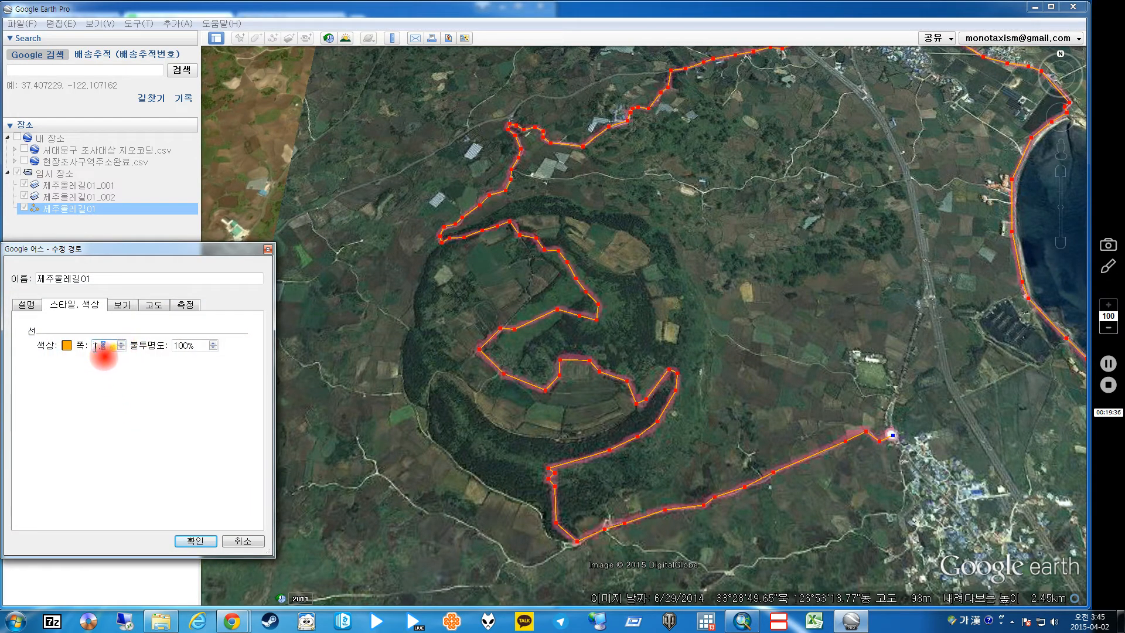
pyautogui.write('.5')
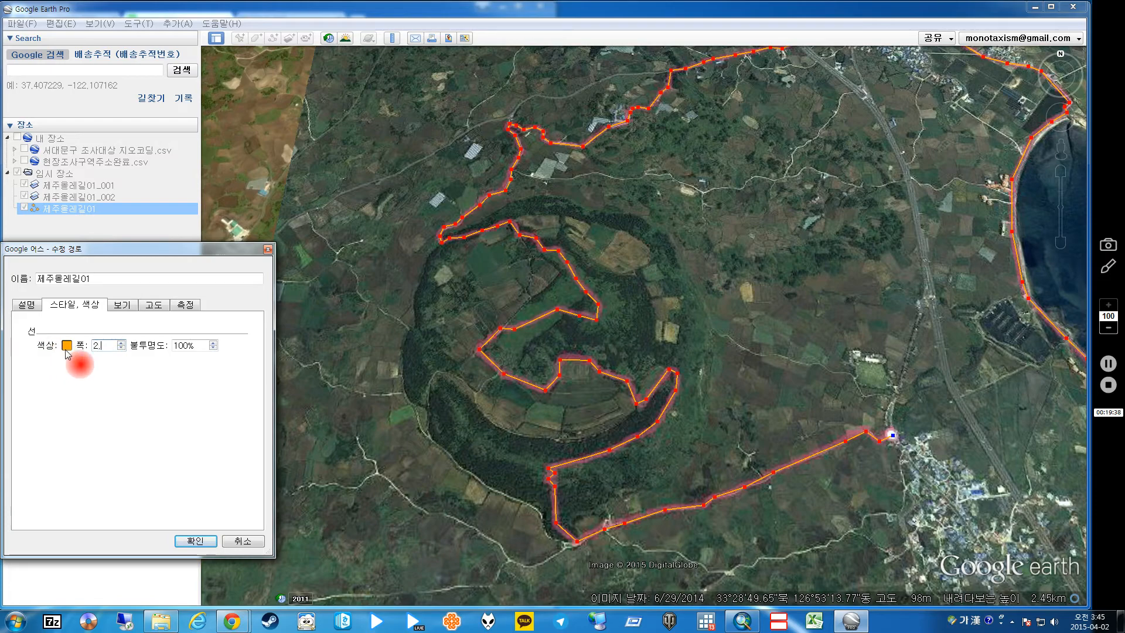
pyautogui.click(195, 540)
# - Hide the overlays 제주올레길01_001 and 제주올레길01_002 so that only the traced path shows on the imagery
pyautogui.scroll(-5, 608, 395)
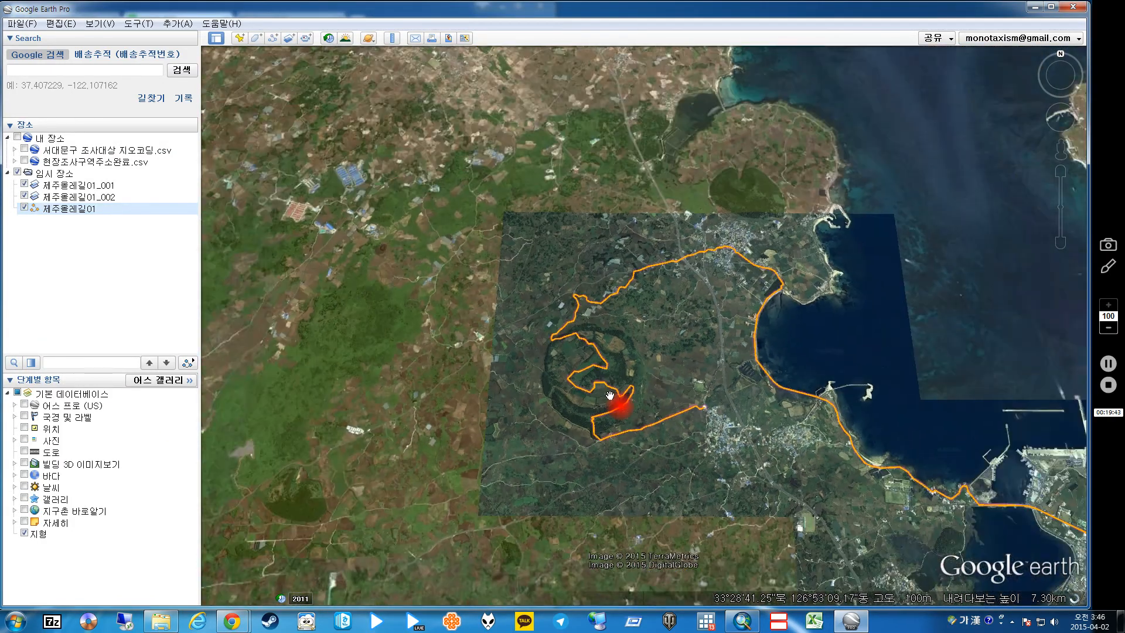
pyautogui.moveTo(610, 396); pyautogui.dragTo(630, 346, button='right')
pyautogui.click(24, 184)
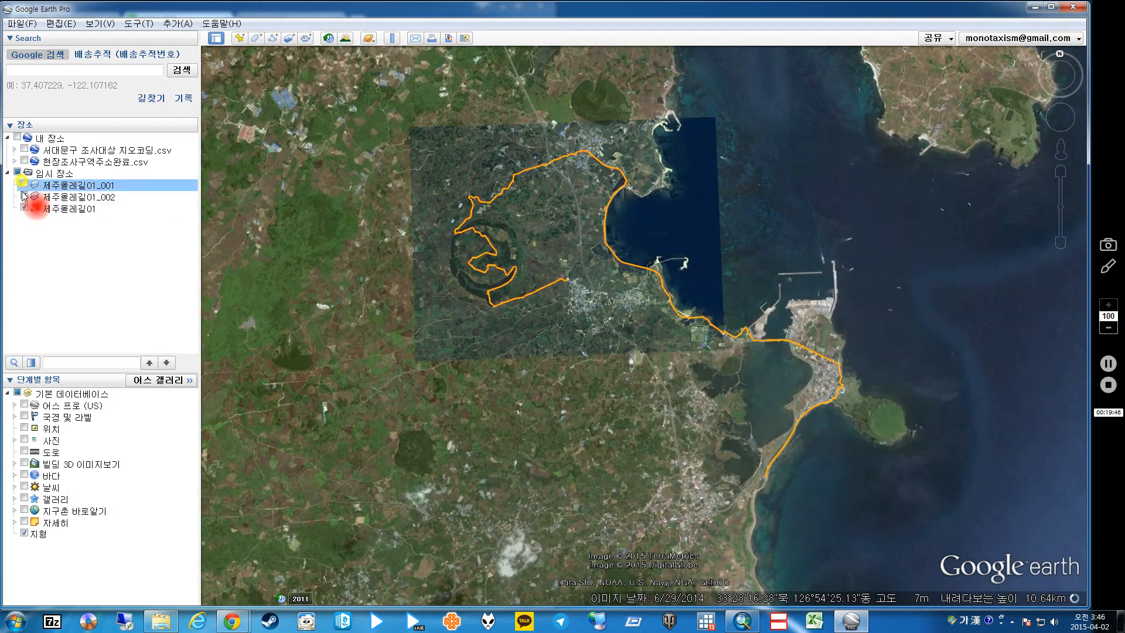
pyautogui.click(23, 197)
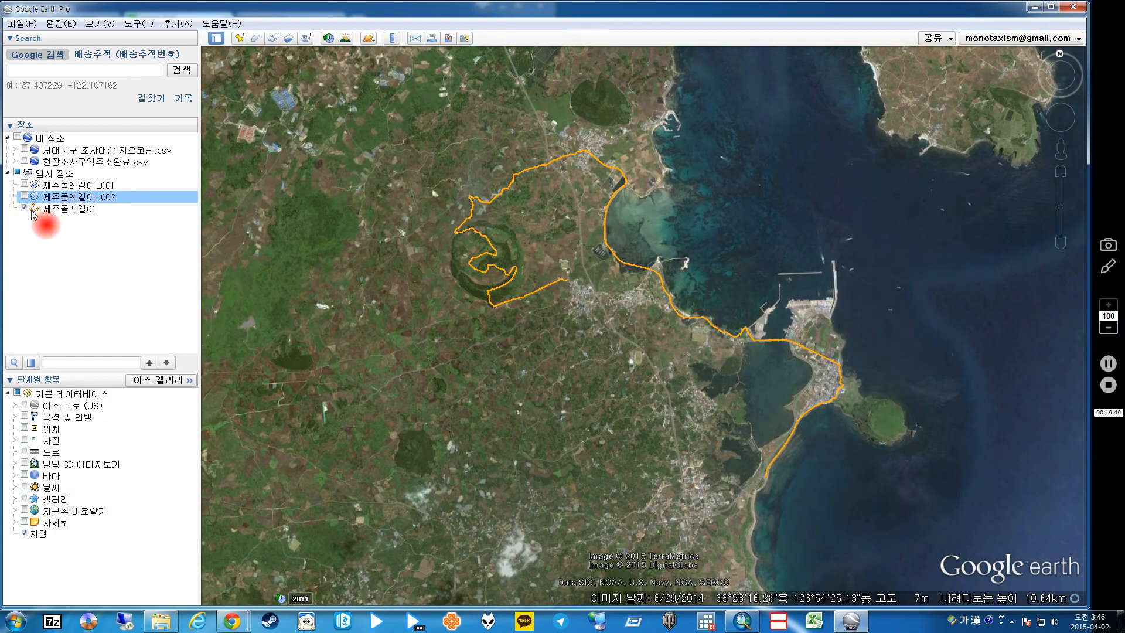
# - Change the 제주올레길01 path's line colour to the deeper orange RGB 255, 85, 0 and save its properties
pyautogui.click(34, 209)
pyautogui.rightClick(34, 209)
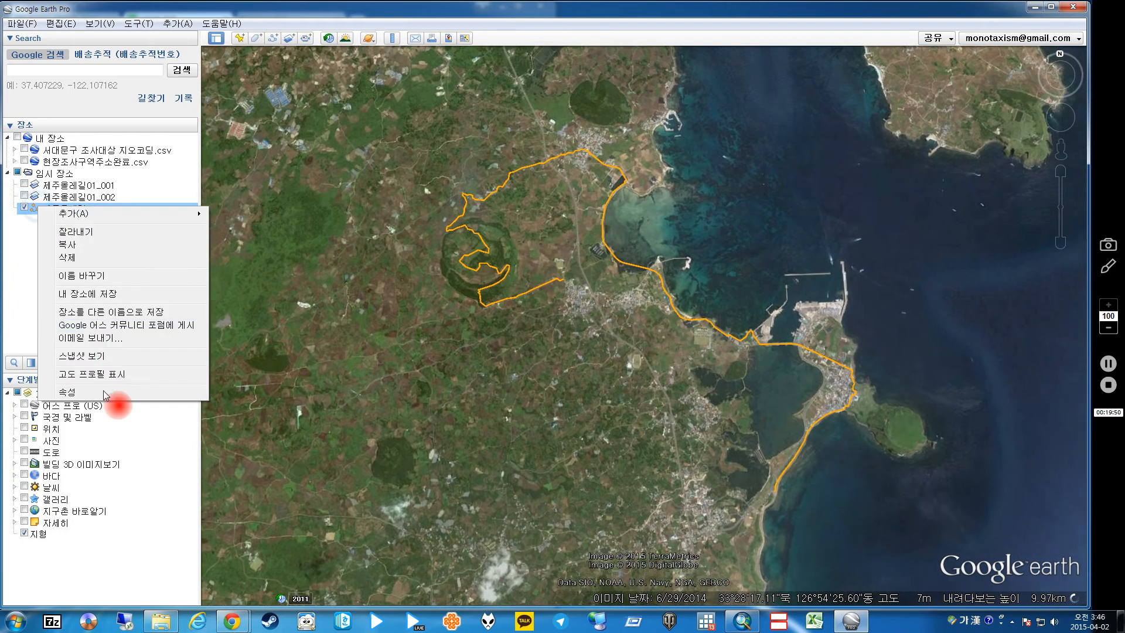
pyautogui.click(35, 418)
pyautogui.click(79, 305)
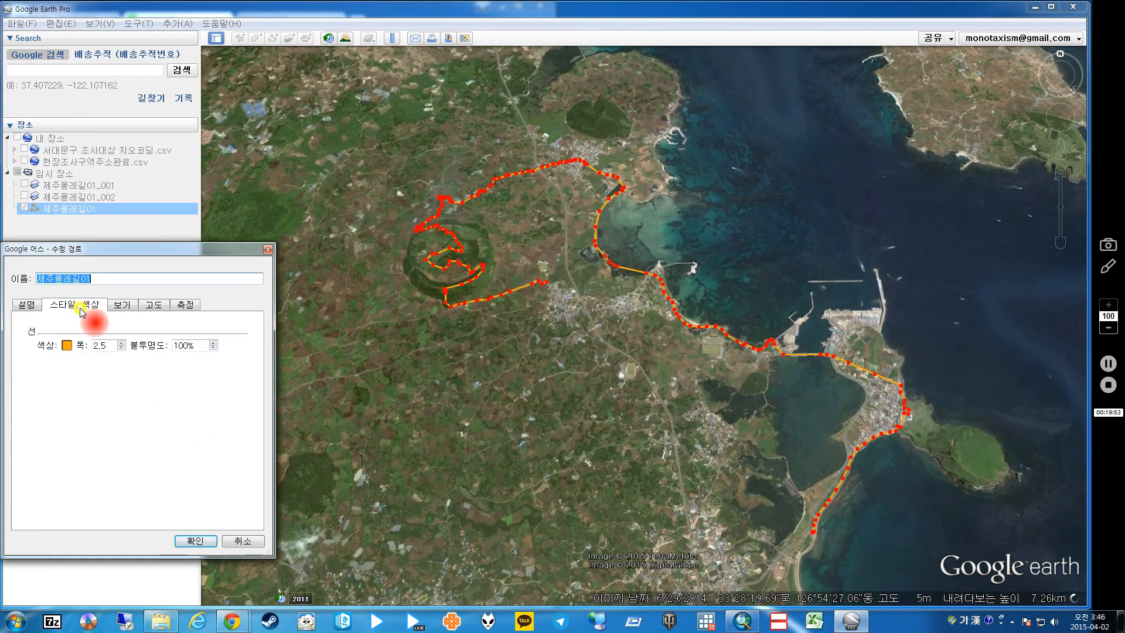
pyautogui.click(67, 347)
pyautogui.click(66, 362)
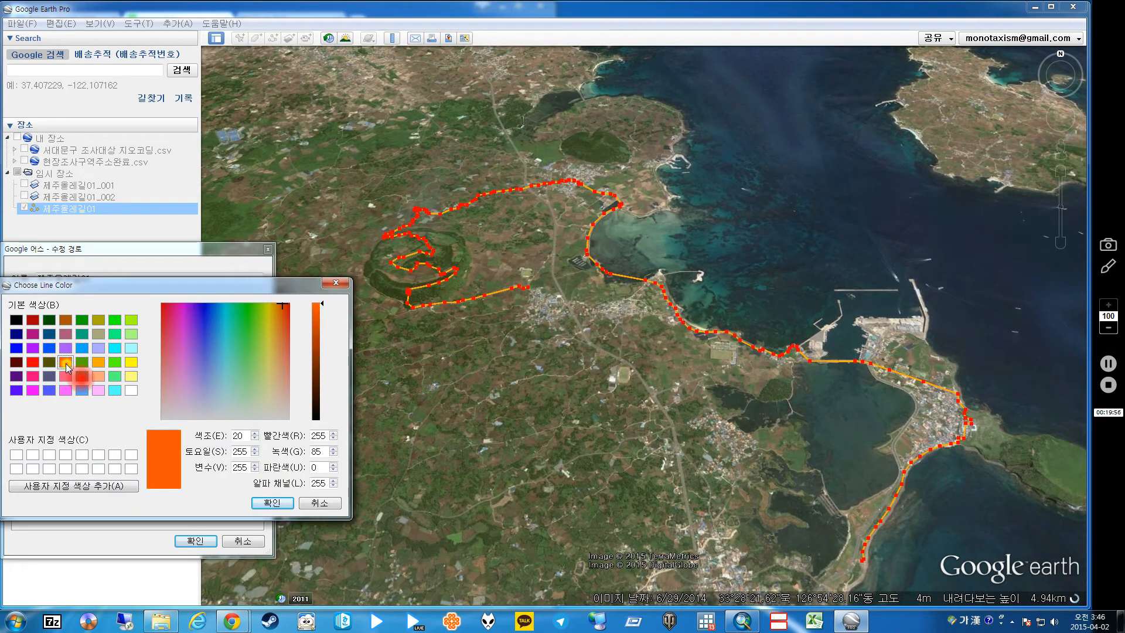
pyautogui.click(267, 504)
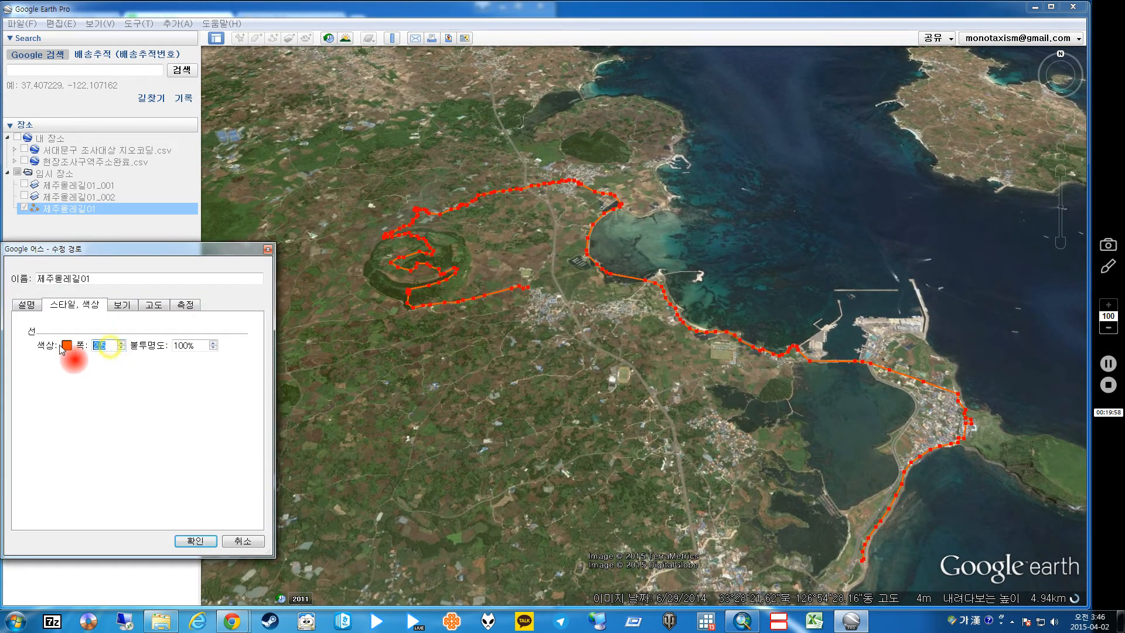
pyautogui.click(202, 540)
# - View the traced path in the context of the whole of Jeju island
pyautogui.scroll(-5, 641, 430)
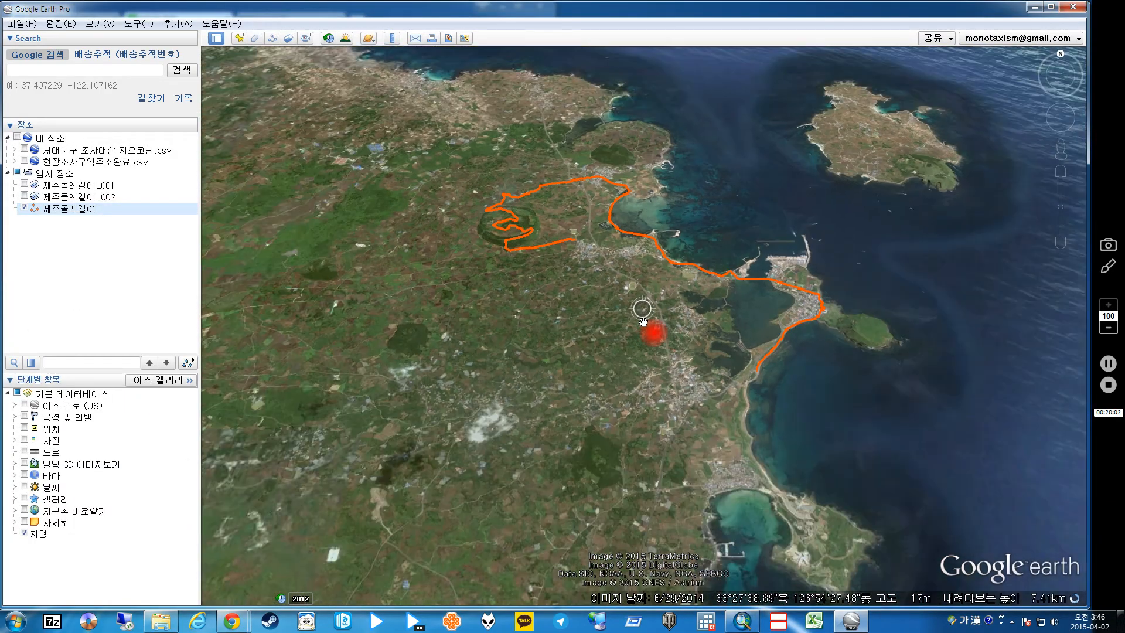
pyautogui.scroll(-5, 643, 324)
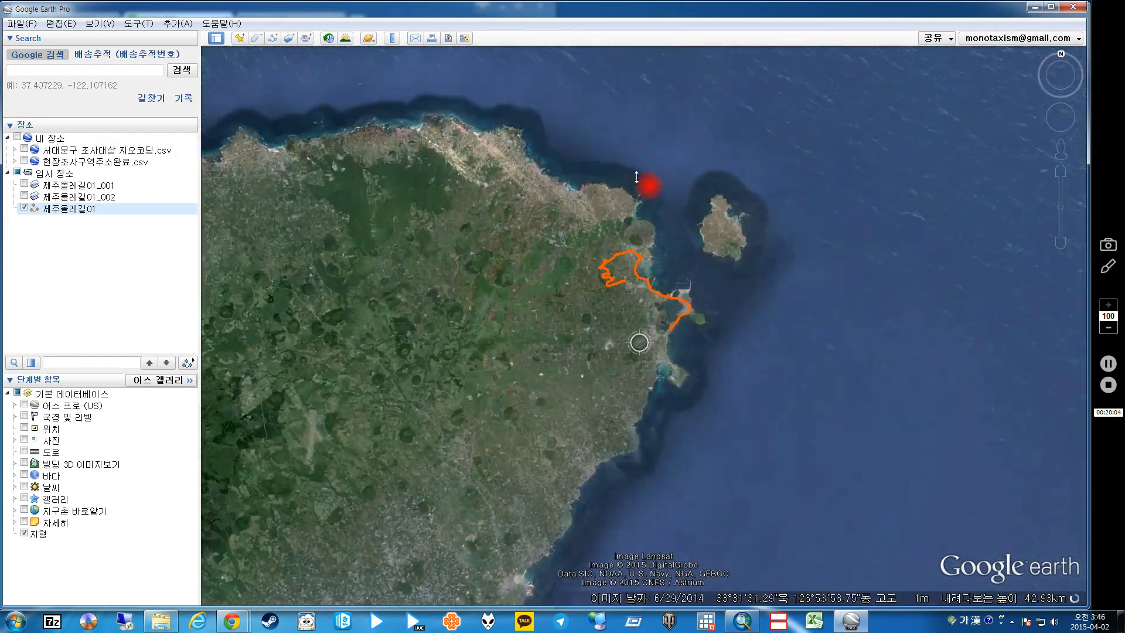
pyautogui.moveTo(570, 340); pyautogui.dragTo(782, 329)
pyautogui.scroll(-2, 782, 330)
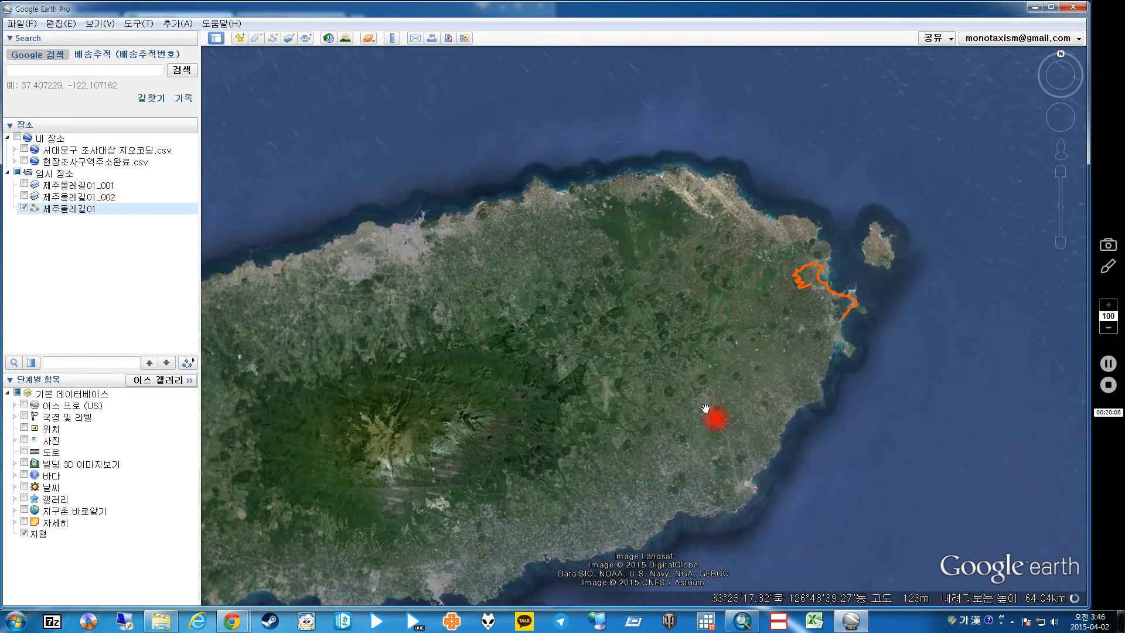
pyautogui.moveTo(706, 404); pyautogui.dragTo(816, 329)
pyautogui.scroll(-1, 856, 344)
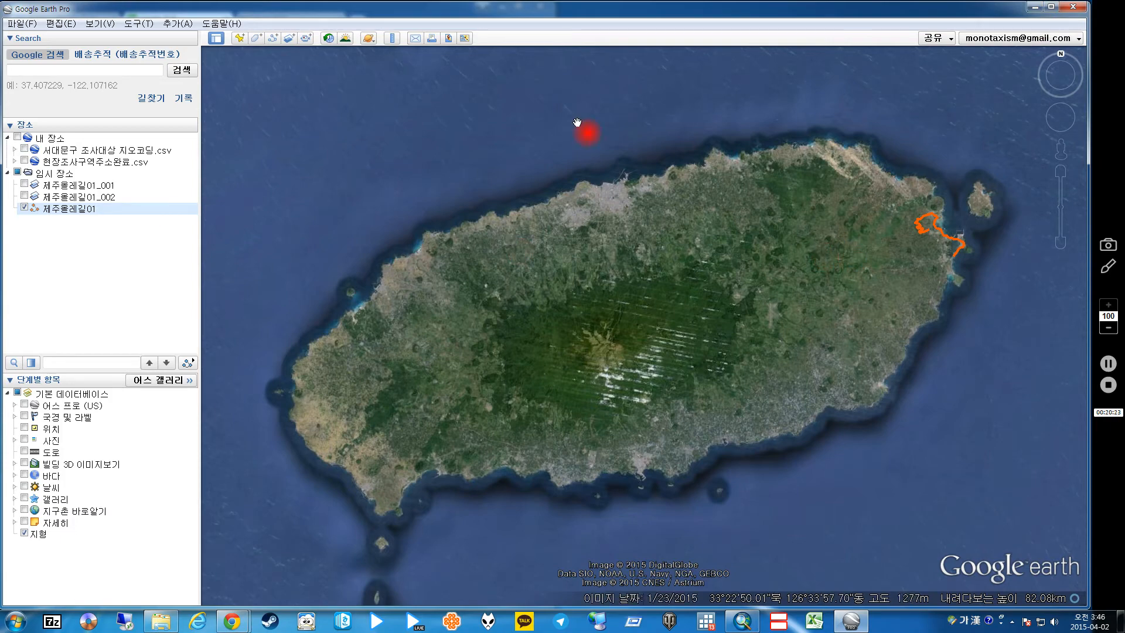
pyautogui.click(1035, 7)
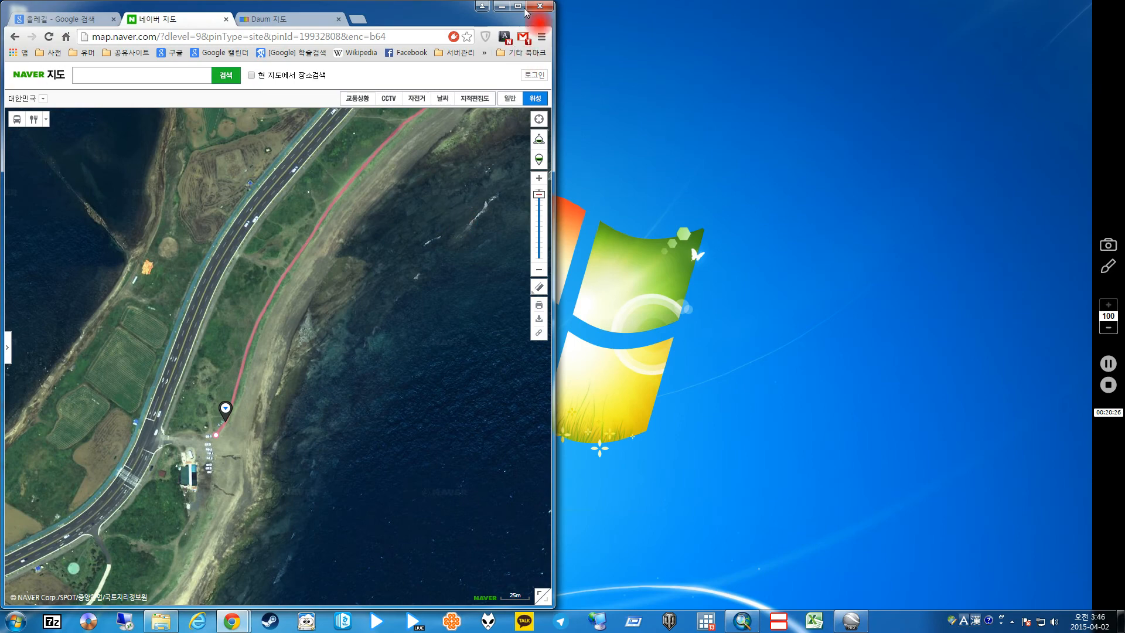
pyautogui.click(503, 7)
pyautogui.click(855, 620)
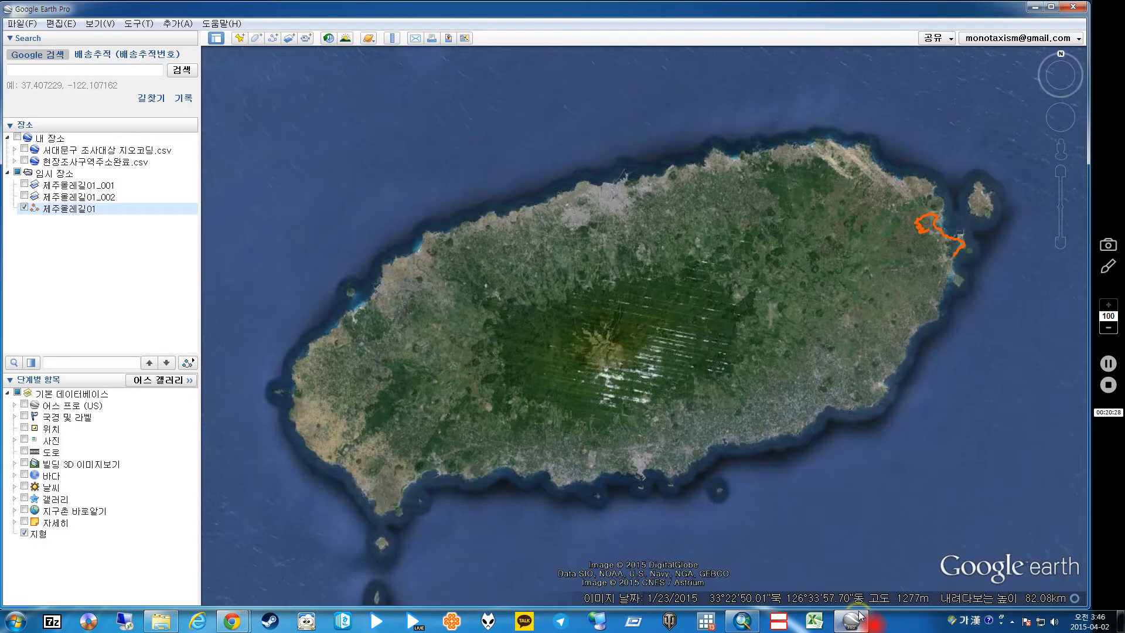
# - Save the 제주올레길01 path as the KML file 제주올레길01 in the folder 2015 GIS 강좌 > 제주올레길 > 올레길01
pyautogui.rightClick(82, 209)
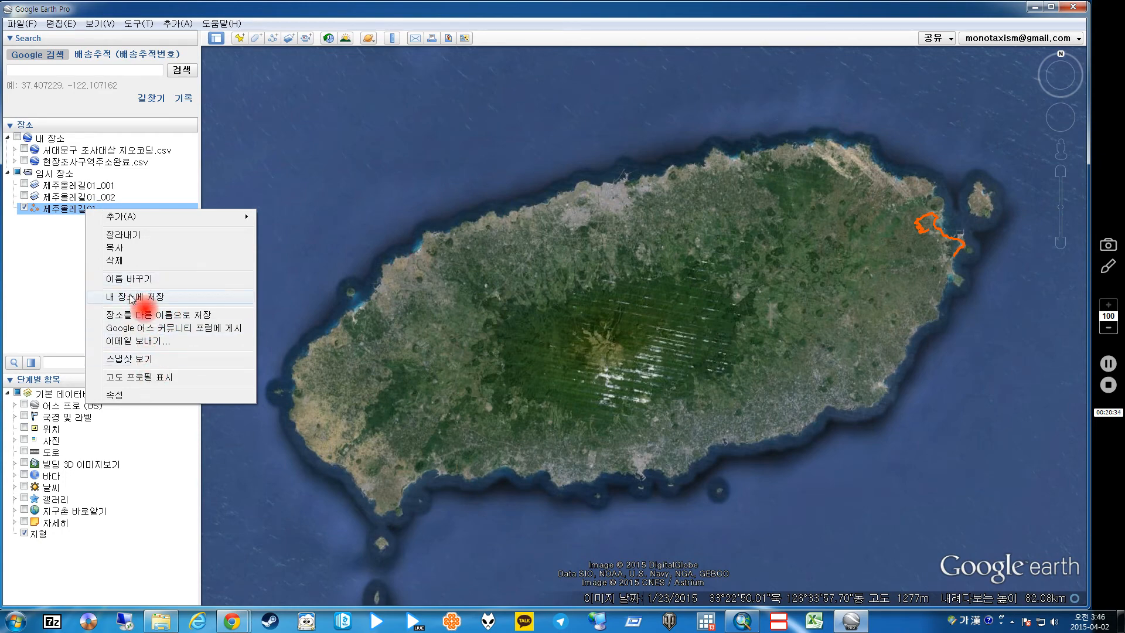
pyautogui.click(139, 315)
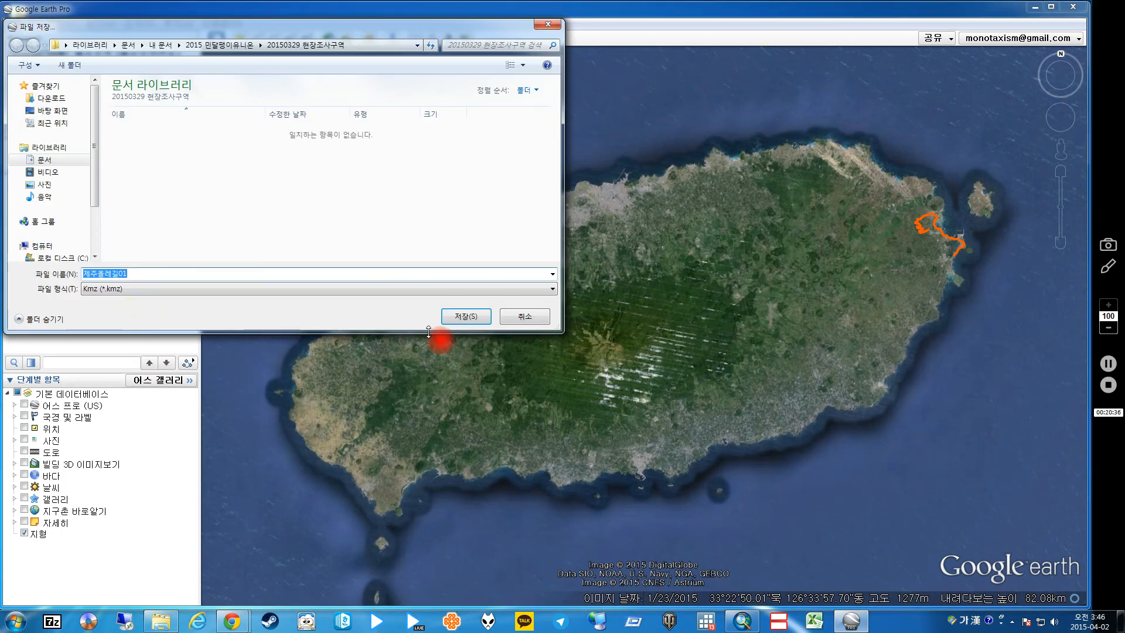
pyautogui.click(160, 45)
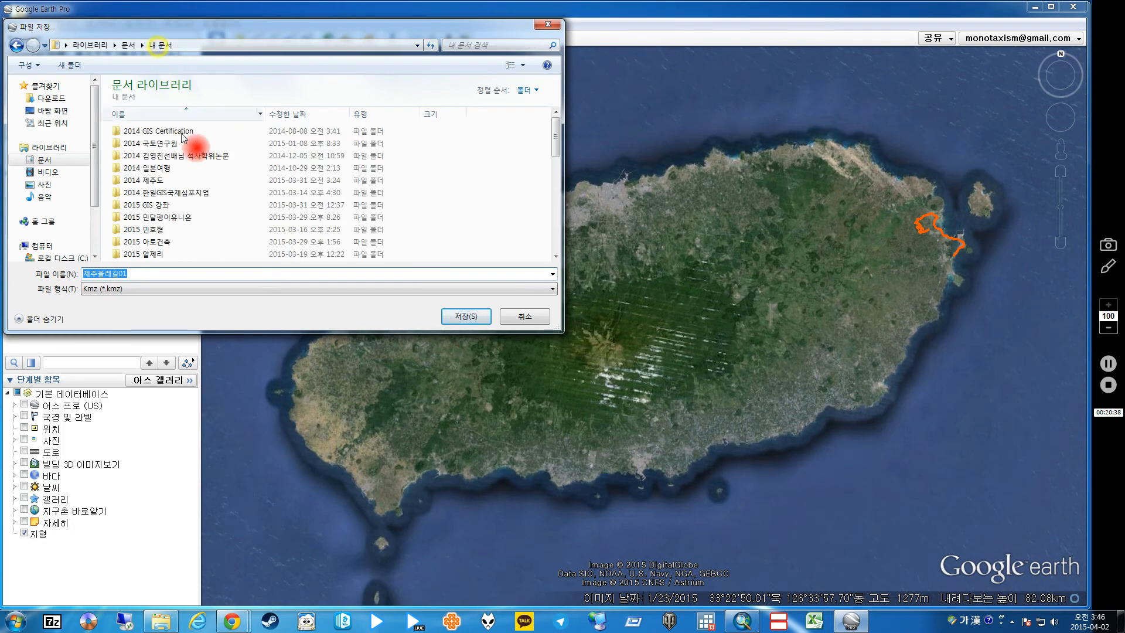
pyautogui.doubleClick(156, 205)
pyautogui.doubleClick(170, 132)
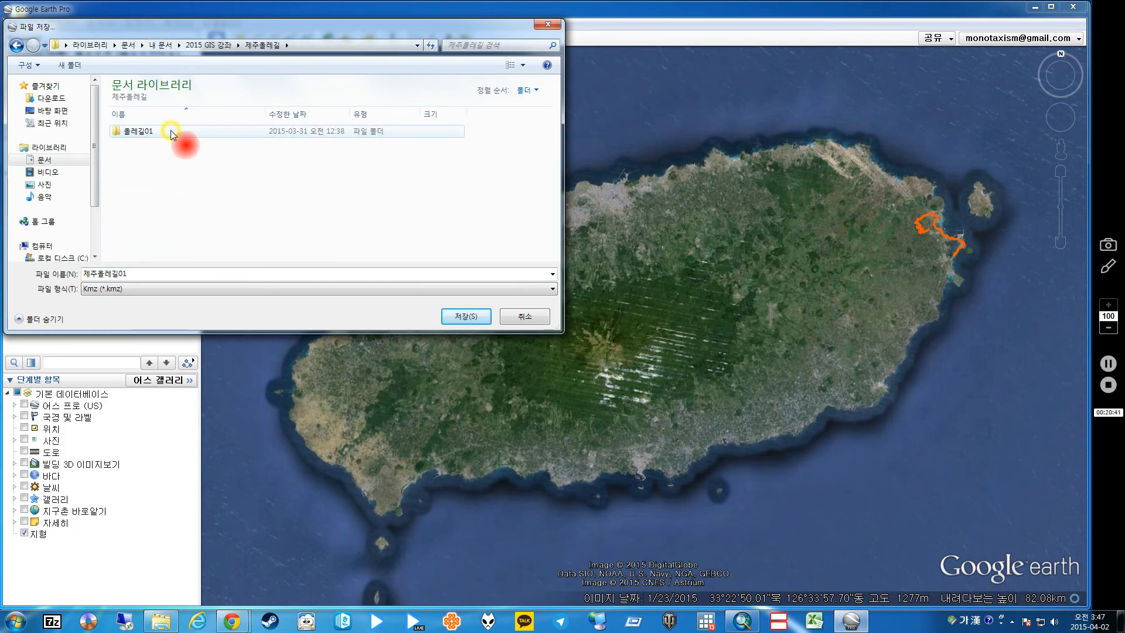
pyautogui.click(125, 289)
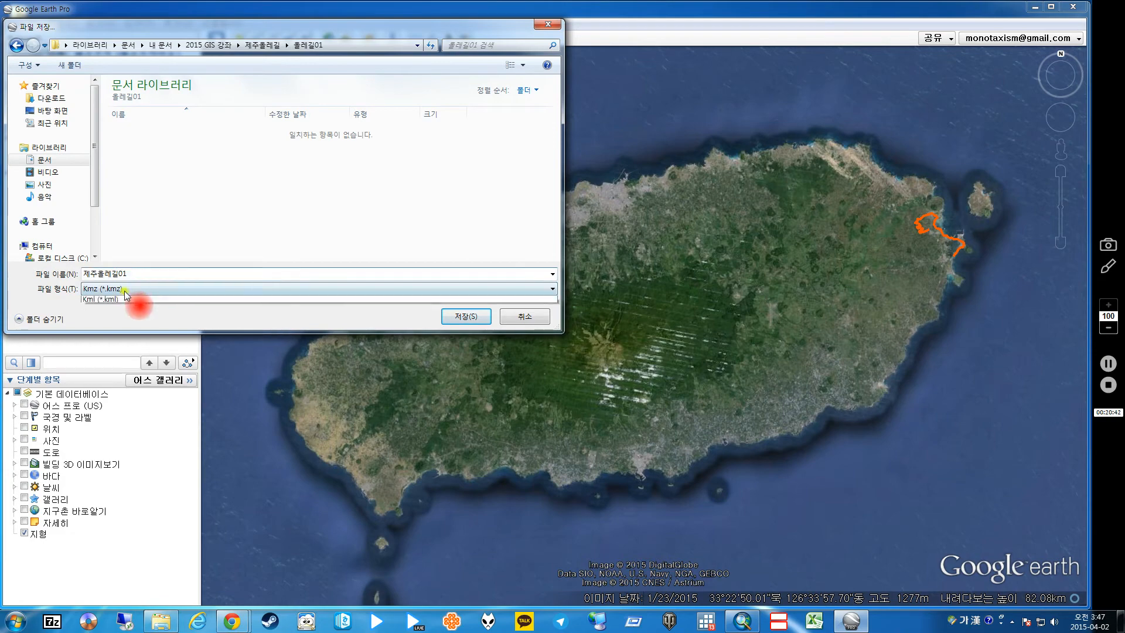
pyautogui.click(120, 299)
pyautogui.click(467, 316)
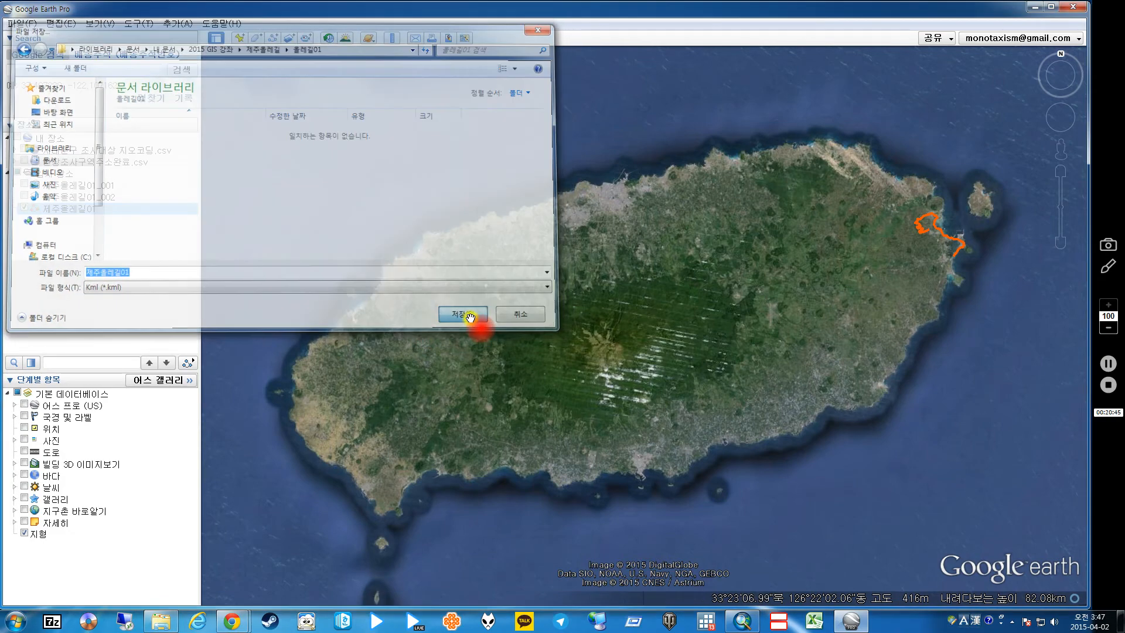
# - Switch to ArcMap, search for "kml" and open the KML To Layer conversion tool
pyautogui.click(741, 622)
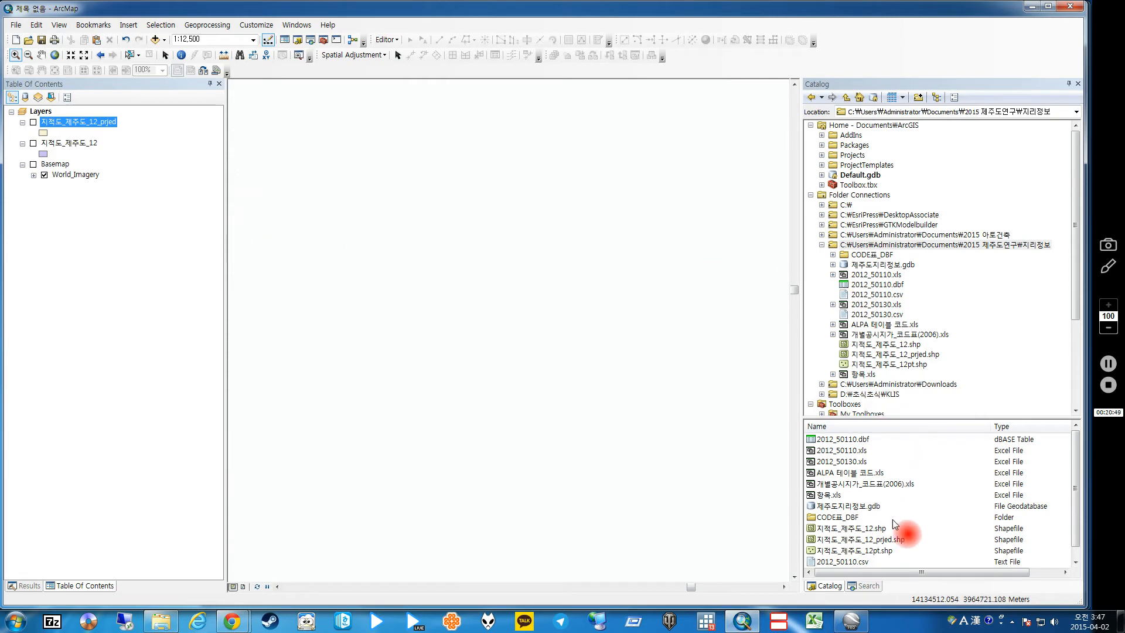
pyautogui.click(865, 585)
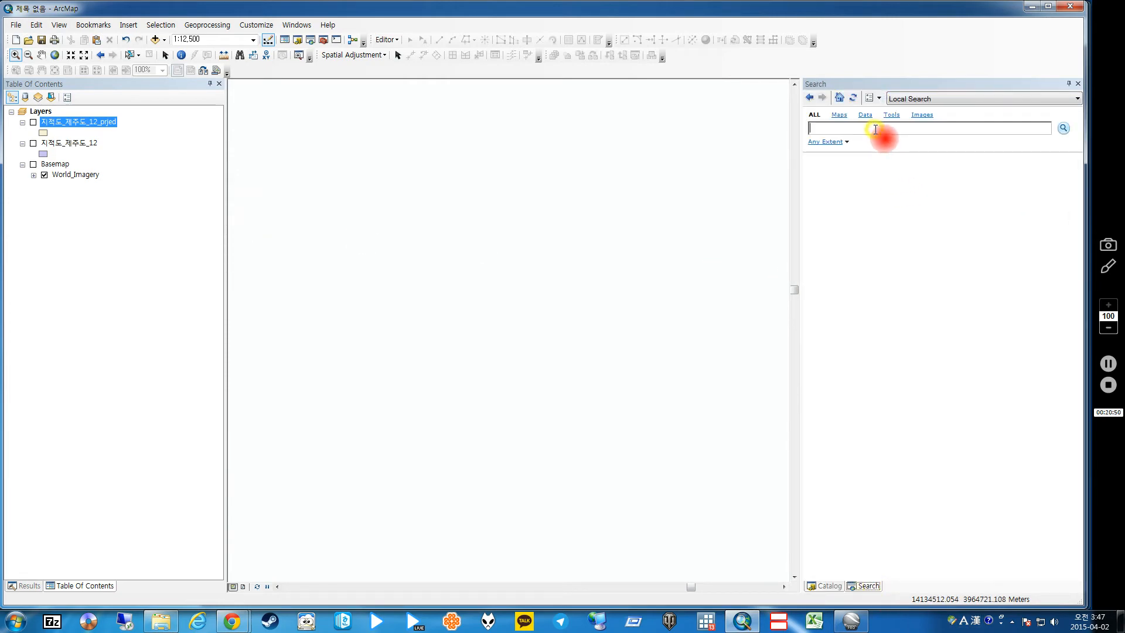
pyautogui.write('kml')
pyautogui.press('Return')
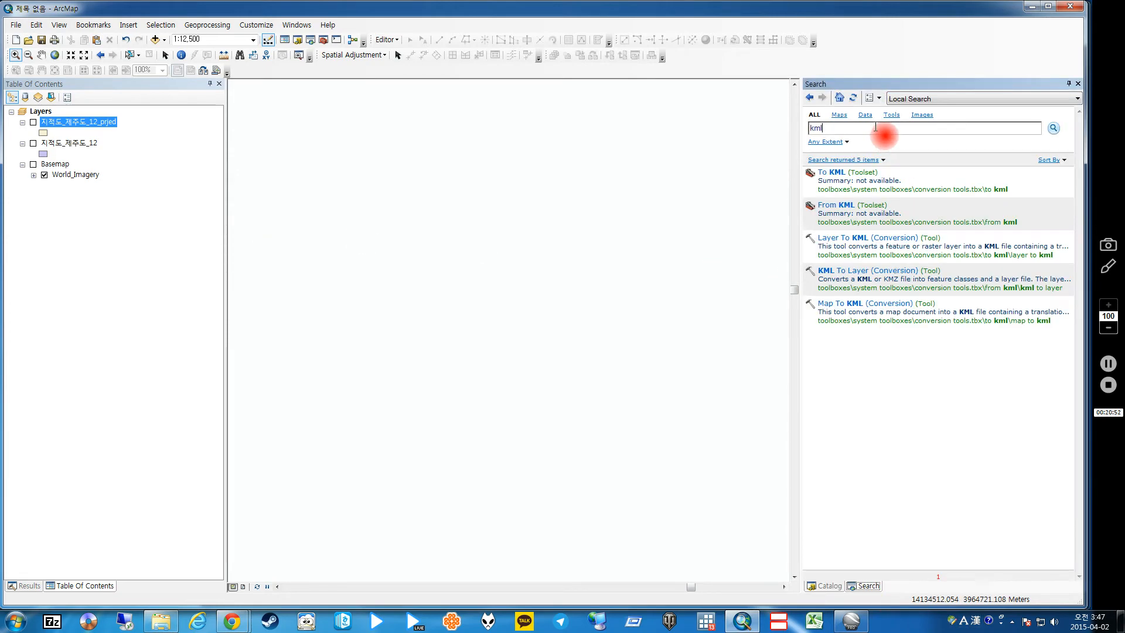
pyautogui.click(853, 274)
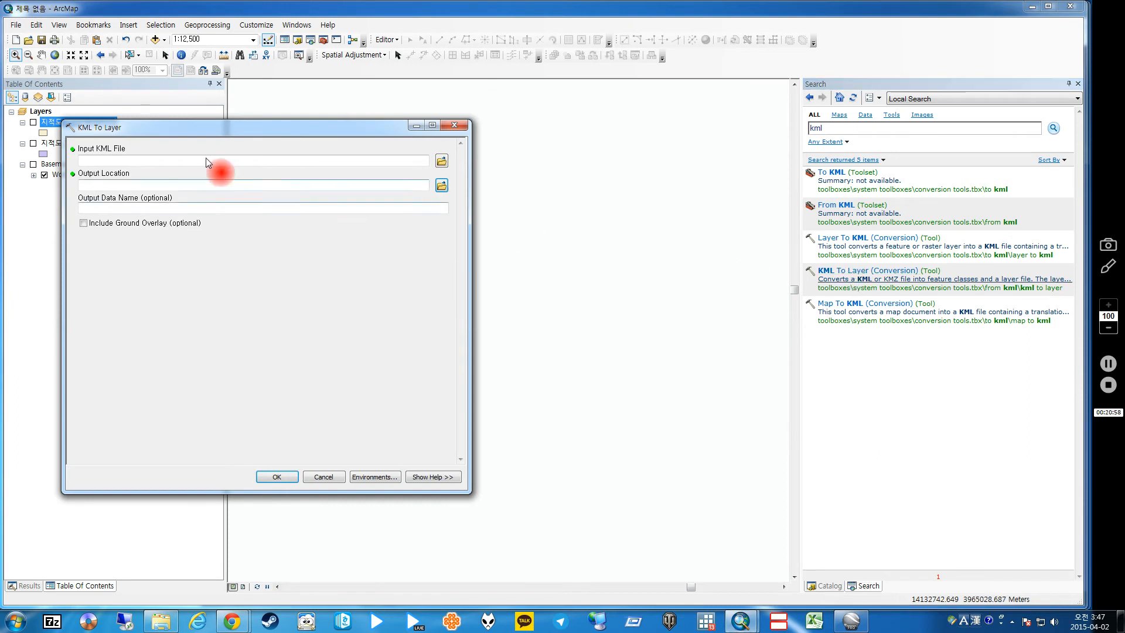
# - Convert 제주올레길01.kml from the 올레길01 folder to a layer, with Documents\ArcGIS as output location and 제주올레길01 as output name
pyautogui.click(440, 187)
pyautogui.click(281, 220)
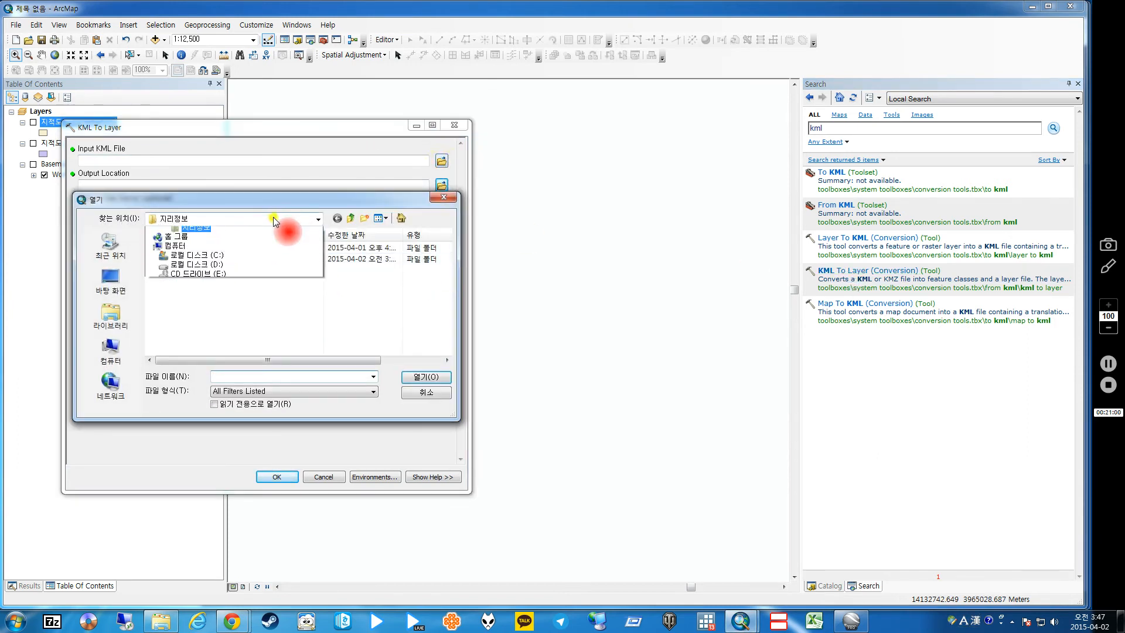
pyautogui.click(216, 273)
pyautogui.doubleClick(183, 311)
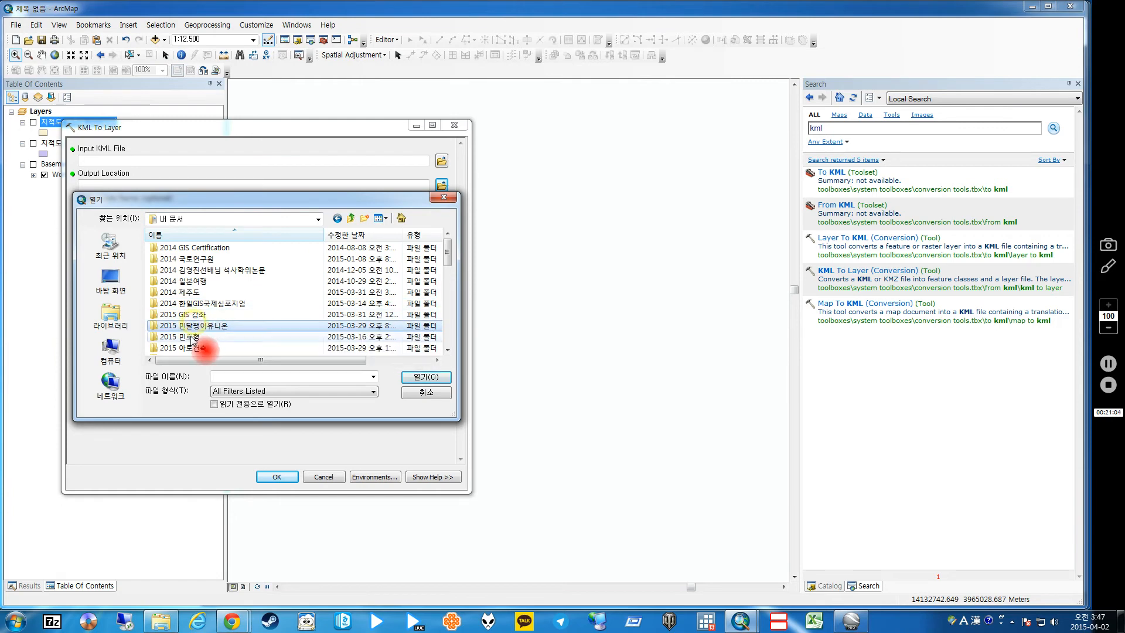
pyautogui.doubleClick(195, 314)
pyautogui.doubleClick(177, 248)
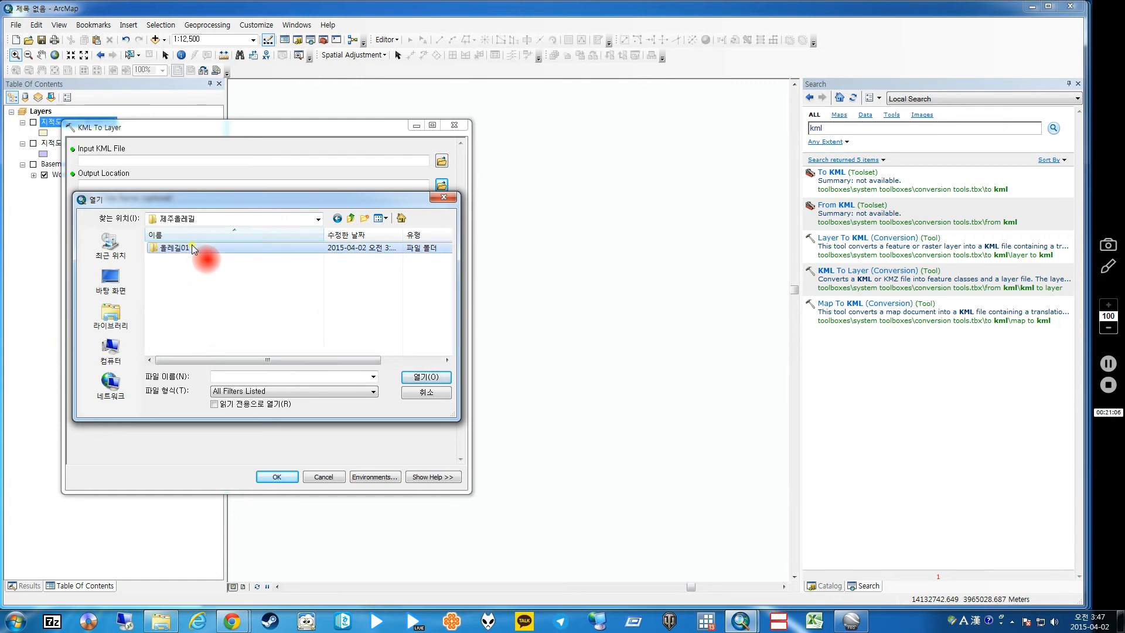
pyautogui.doubleClick(187, 248)
pyautogui.click(191, 248)
pyautogui.click(423, 376)
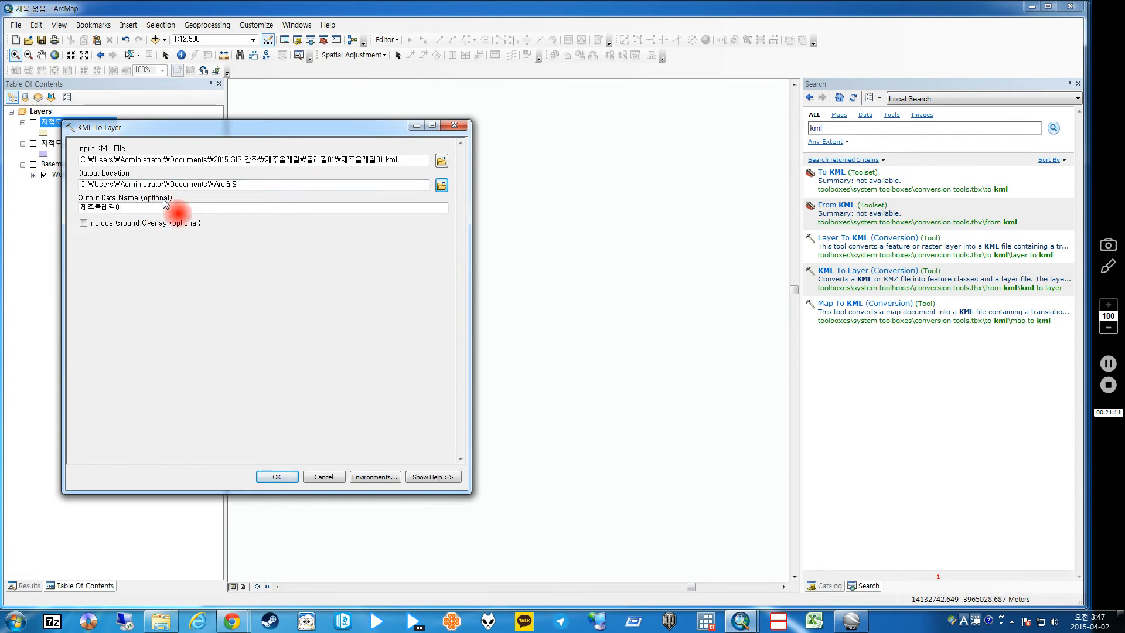
pyautogui.click(273, 478)
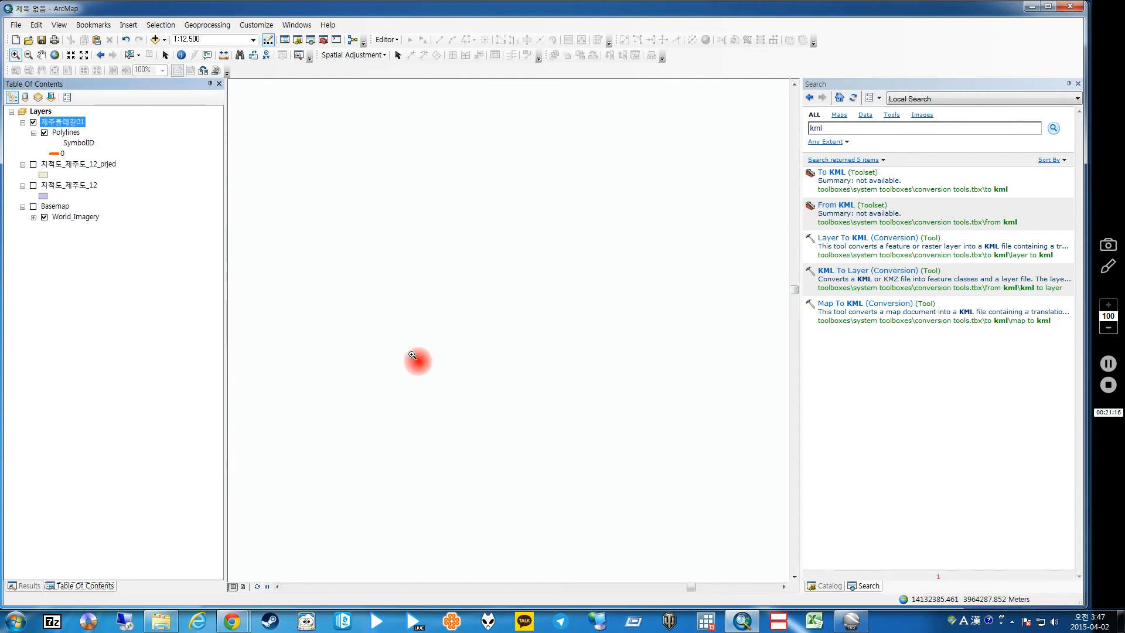
# - Check the data frame's geographic transformations for GCS_Korean_Datum_1985 and GCS_WGS_1984 in its coordinate system properties
pyautogui.doubleClick(41, 112)
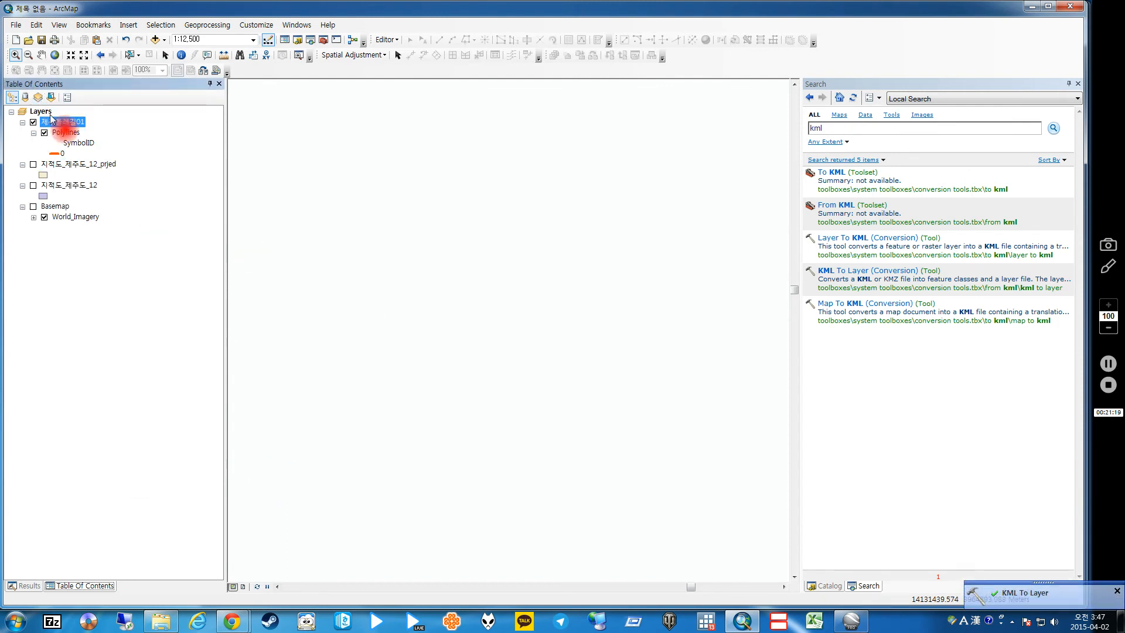
pyautogui.click(444, 437)
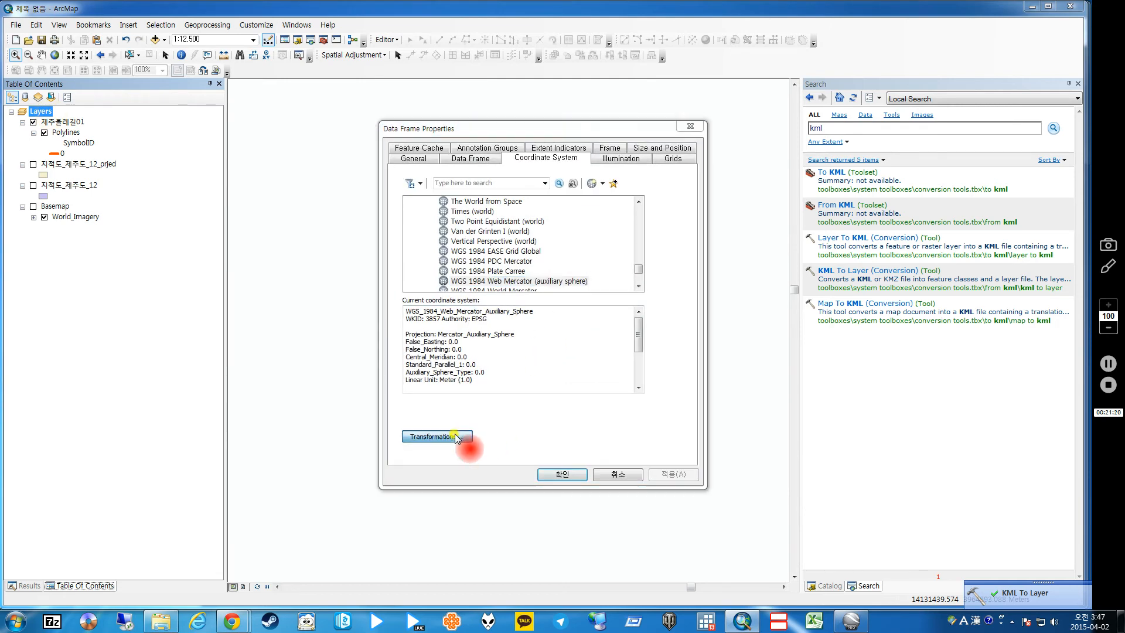
pyautogui.click(487, 248)
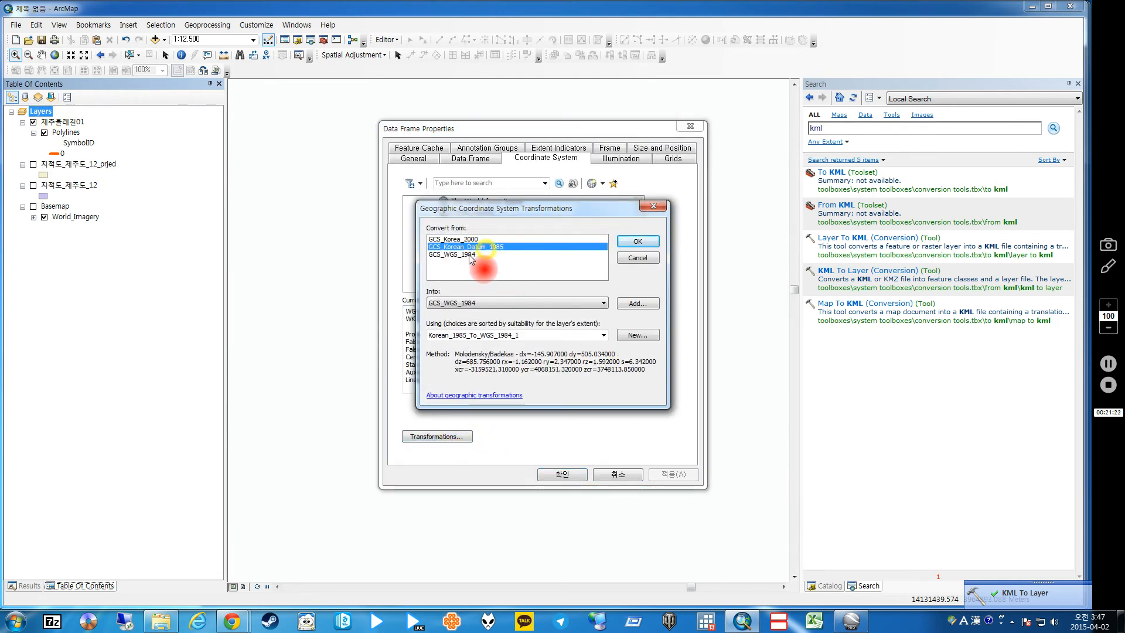
pyautogui.click(477, 255)
pyautogui.click(653, 206)
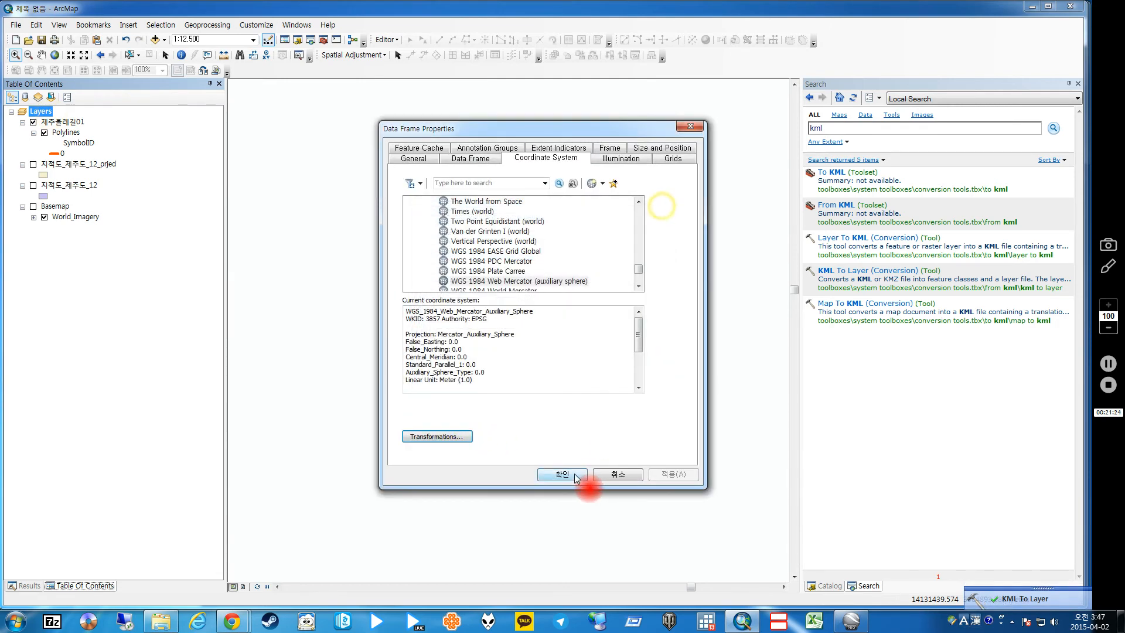
pyautogui.click(562, 474)
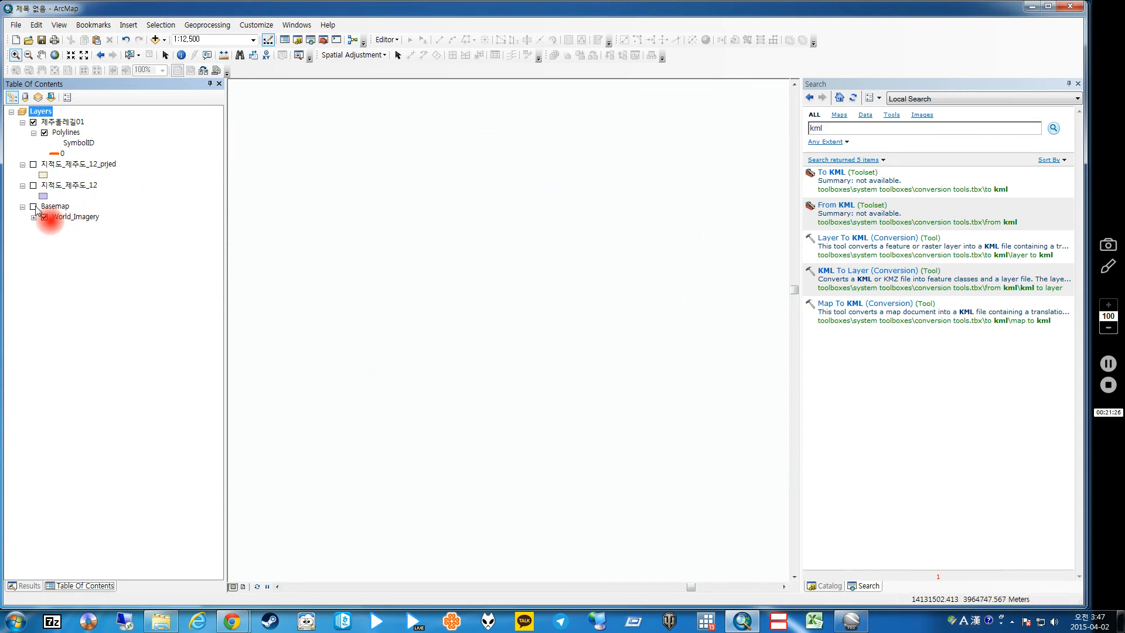
# - Remove the converted 제주올레길01 layer from the map
pyautogui.rightClick(65, 123)
pyautogui.click(99, 175)
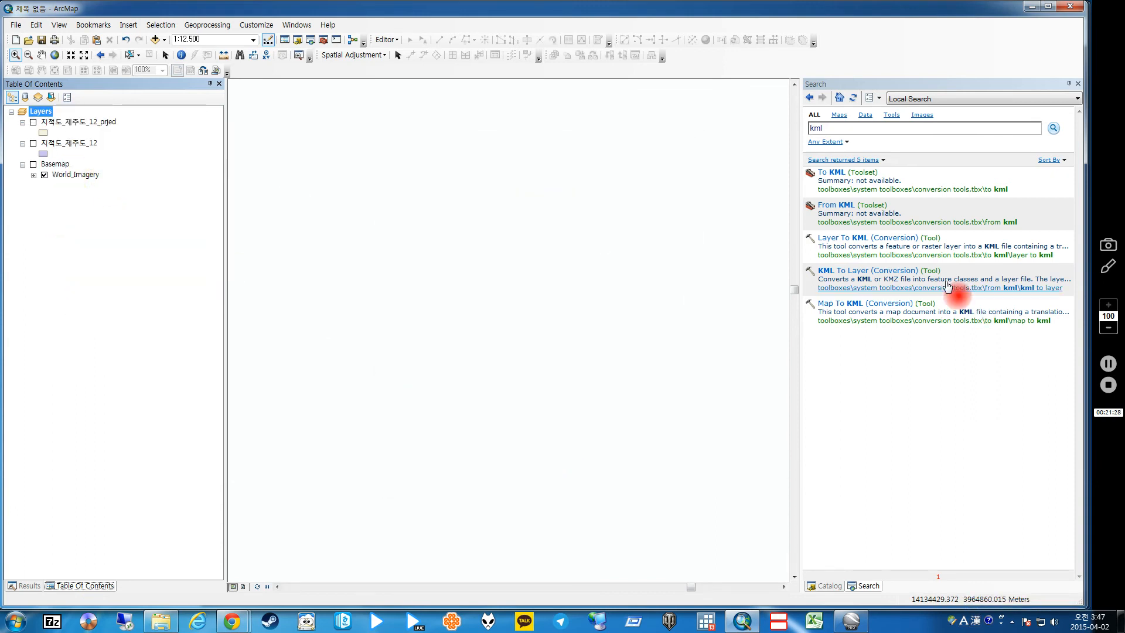
pyautogui.click(865, 272)
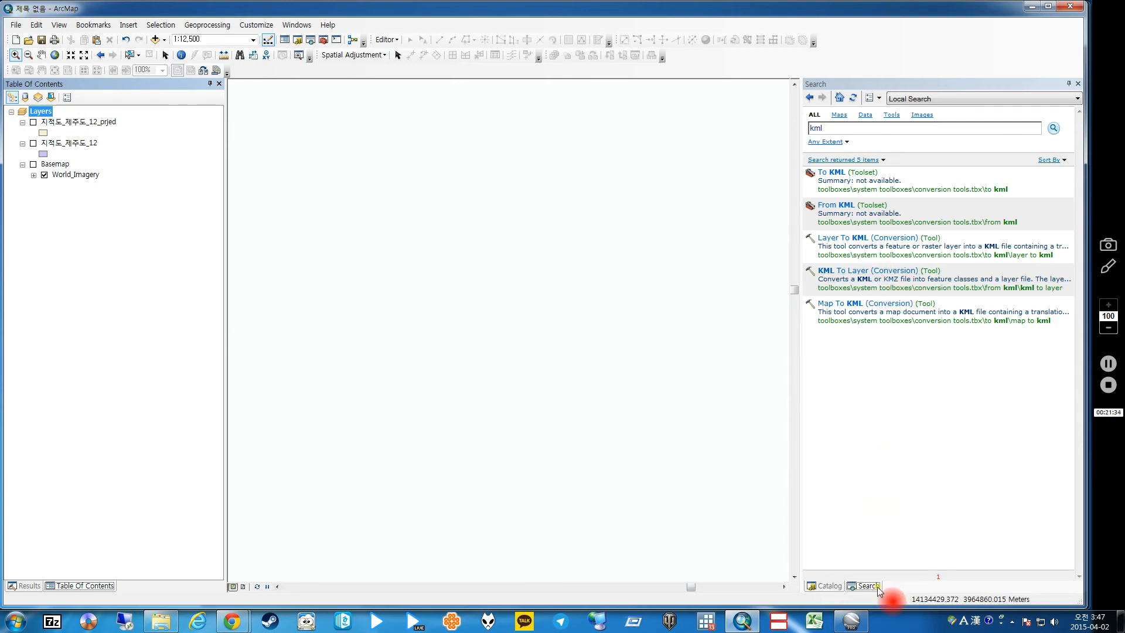
# - Try to add the whole 제주올레길01.gdb geodatabase from the catalog's home folder to the map
pyautogui.click(827, 586)
pyautogui.click(869, 176)
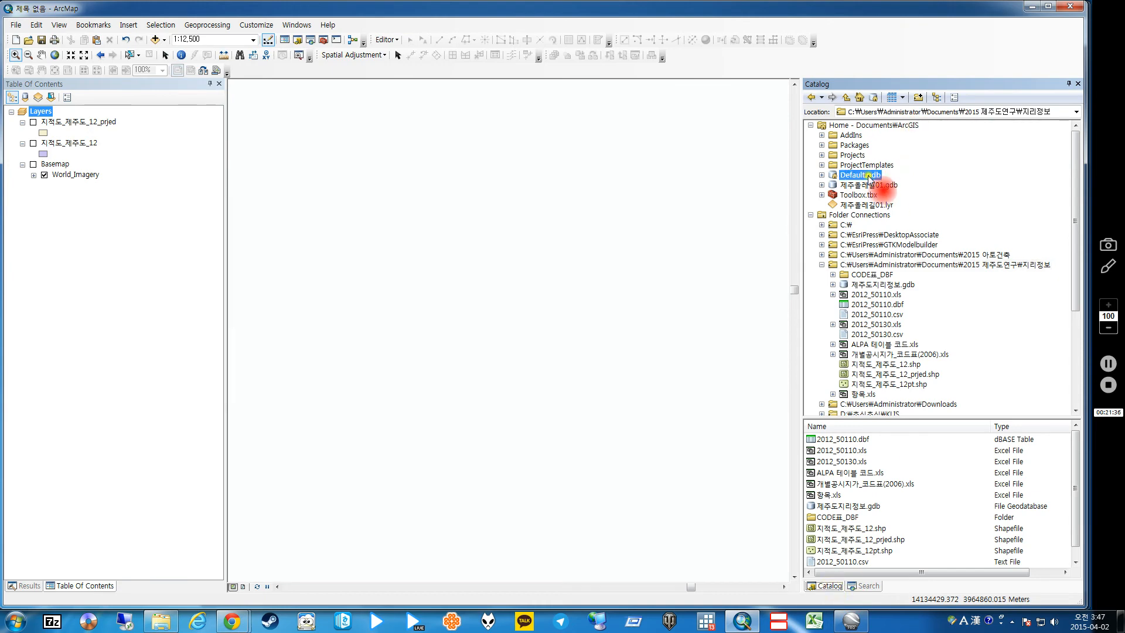
pyautogui.doubleClick(869, 176)
pyautogui.click(821, 124)
pyautogui.click(857, 135)
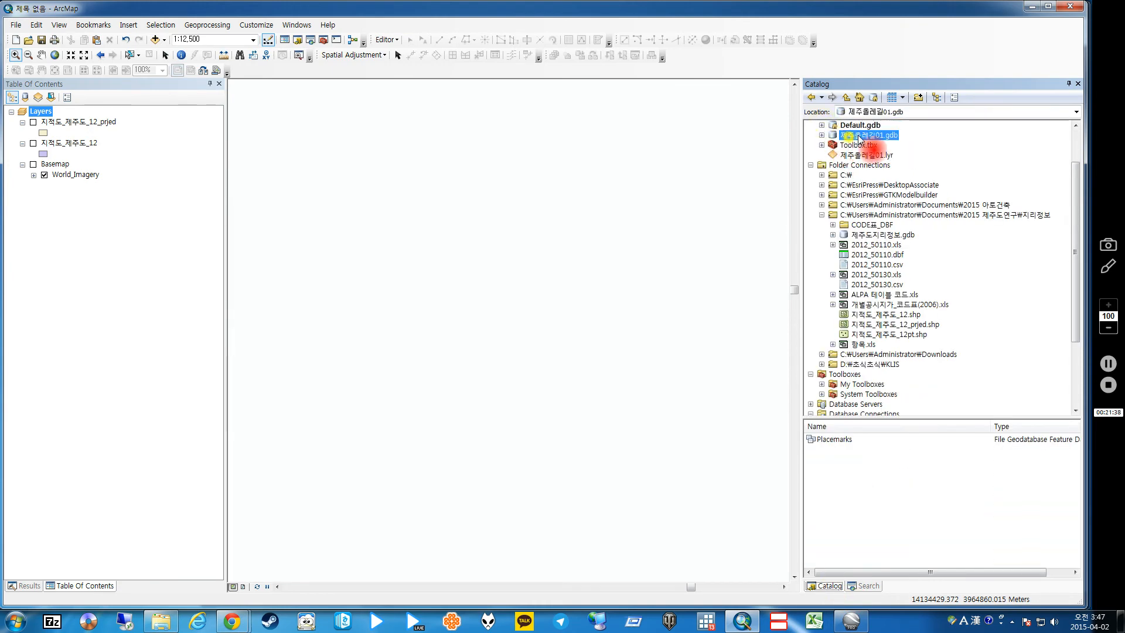
pyautogui.moveTo(859, 139); pyautogui.dragTo(660, 191)
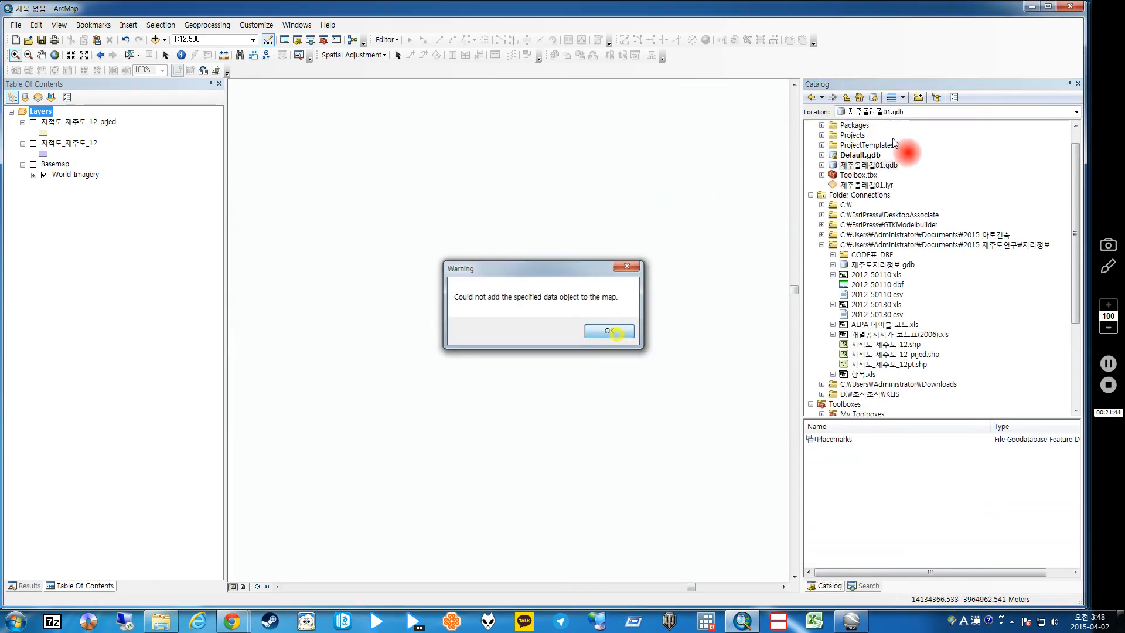
# - Add the Placemarks feature dataset from 제주올레길01.gdb to the map and zoom to the extent of its Polylines layer
pyautogui.click(821, 164)
pyautogui.doubleClick(869, 175)
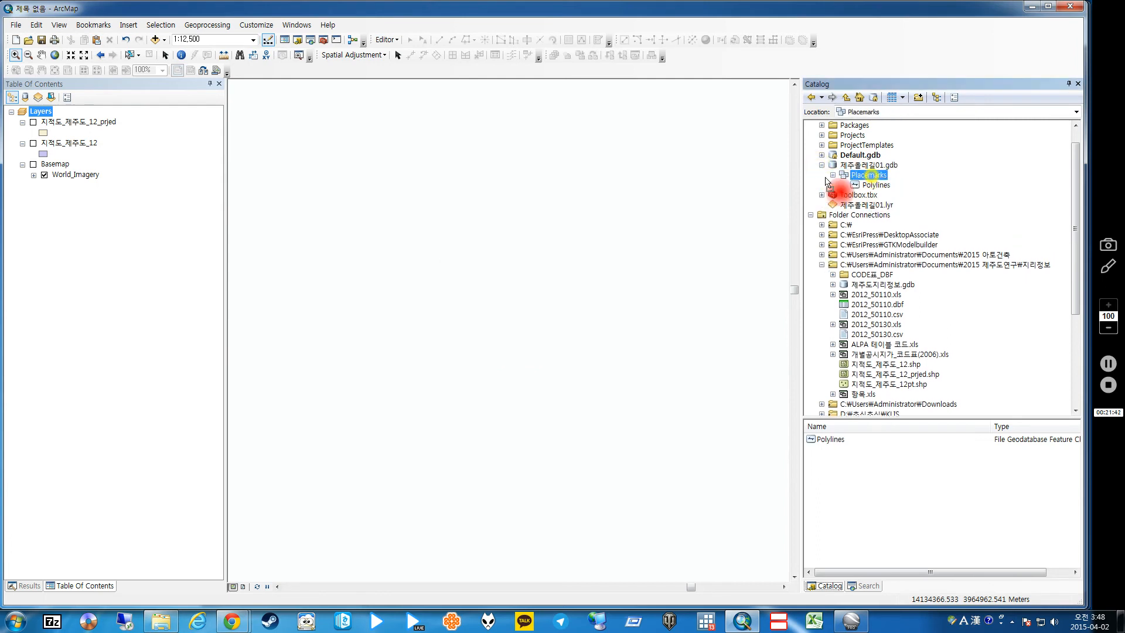
pyautogui.moveTo(827, 182); pyautogui.dragTo(658, 175)
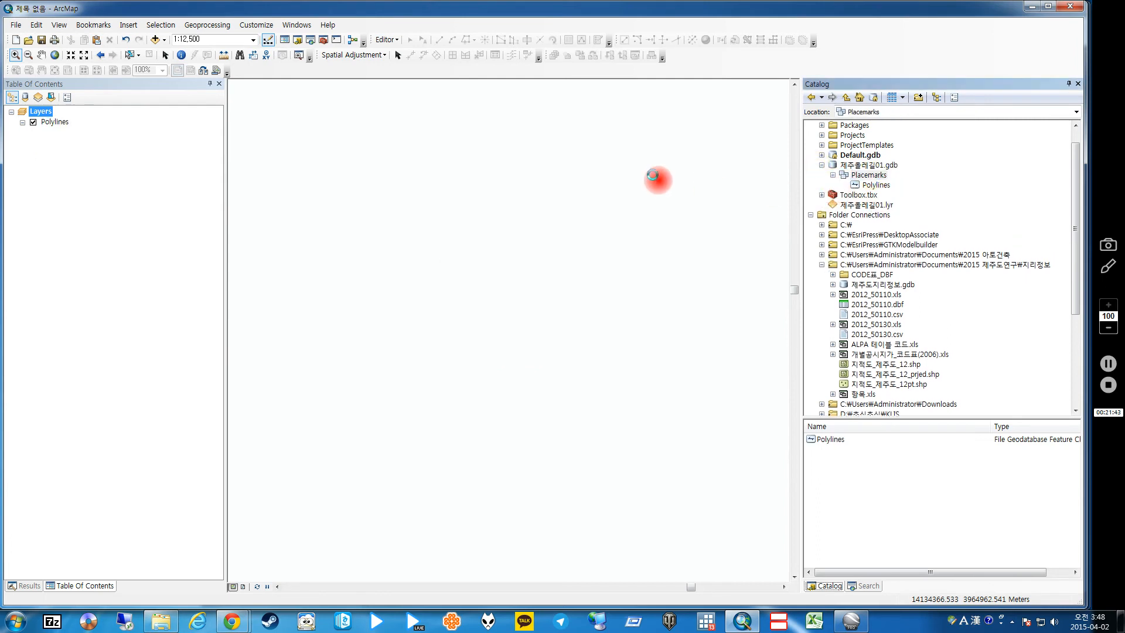
pyautogui.rightClick(53, 122)
pyautogui.click(86, 178)
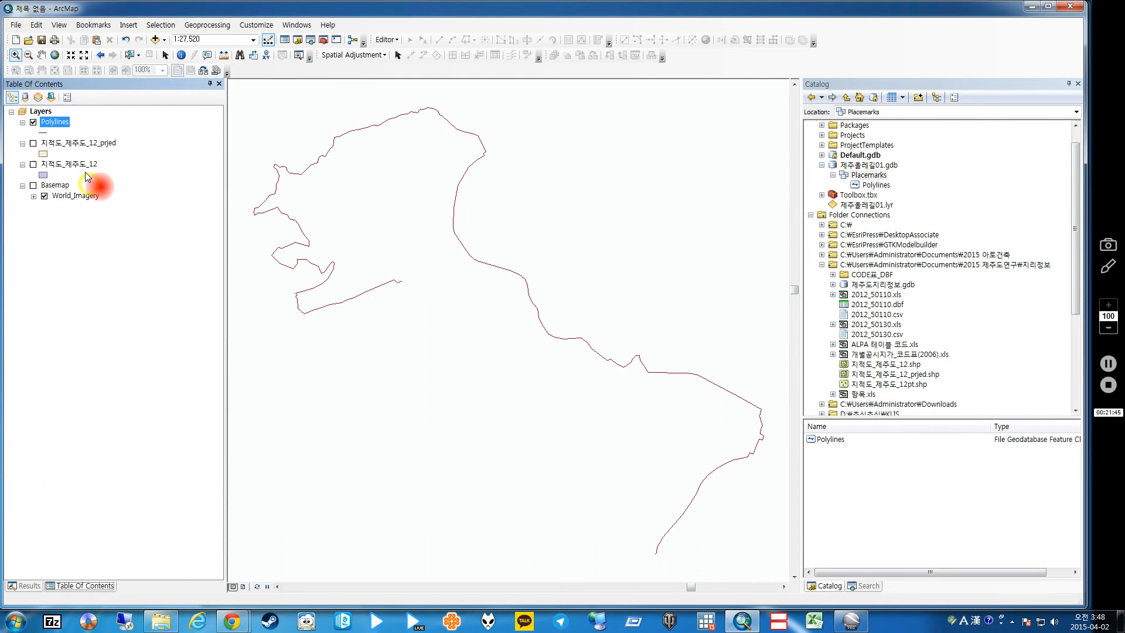
# - Make the line symbol of the Polylines layer thicker and colour it orange
pyautogui.click(43, 132)
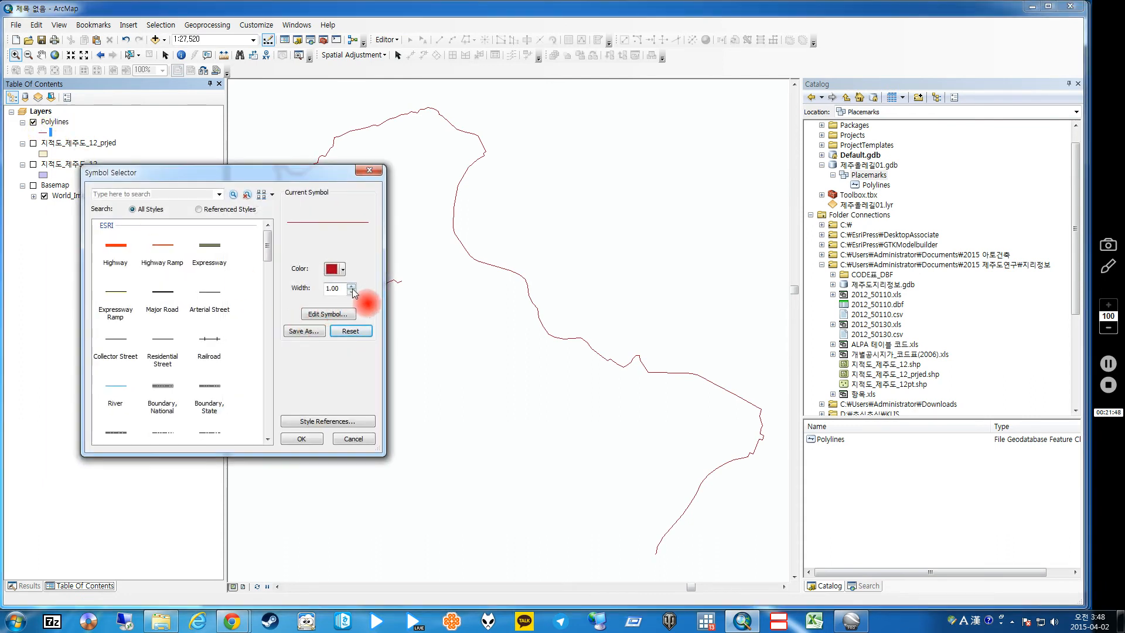
pyautogui.click(351, 286)
pyautogui.click(342, 269)
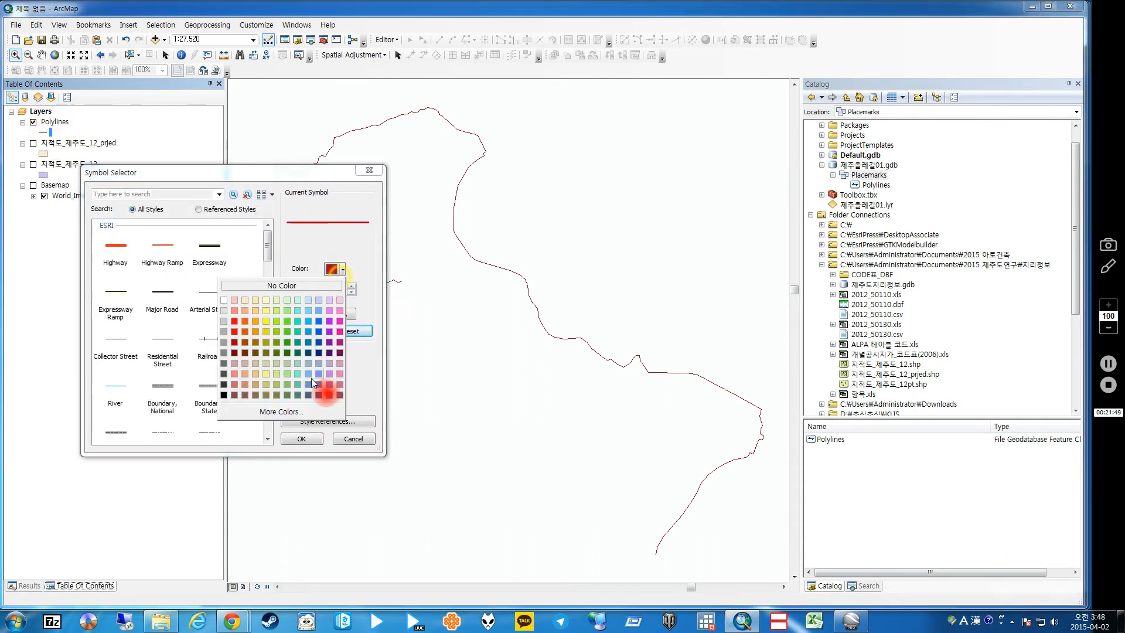
pyautogui.click(258, 321)
pyautogui.click(304, 439)
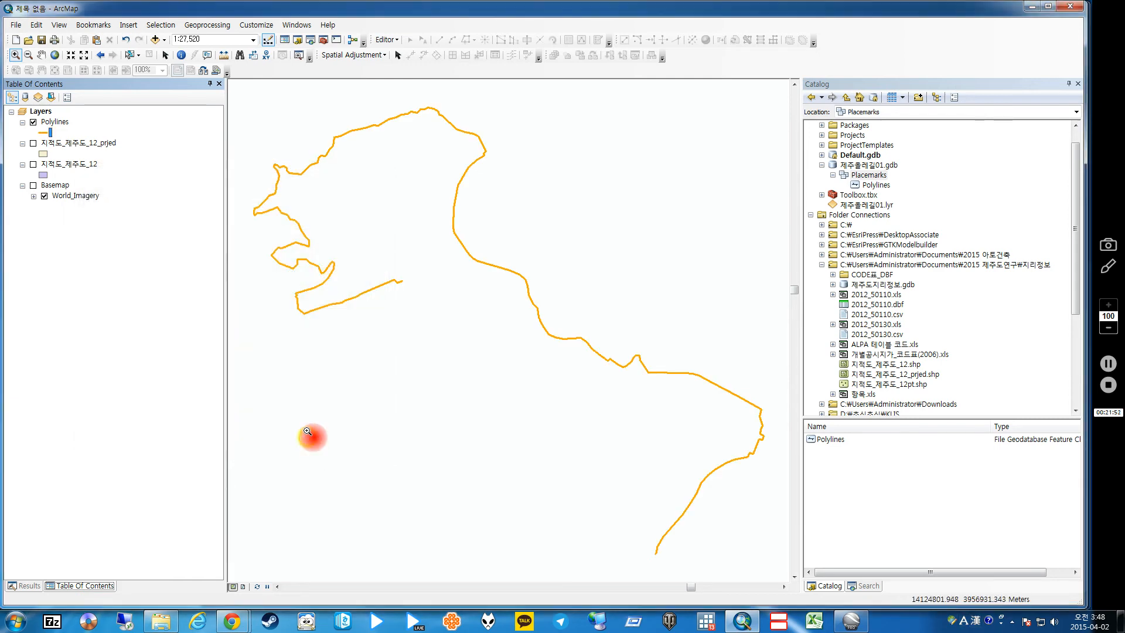
# - Turn on the Basemap imagery and the 지적도_제주도_12_prjed parcel layer beneath the route
pyautogui.click(33, 185)
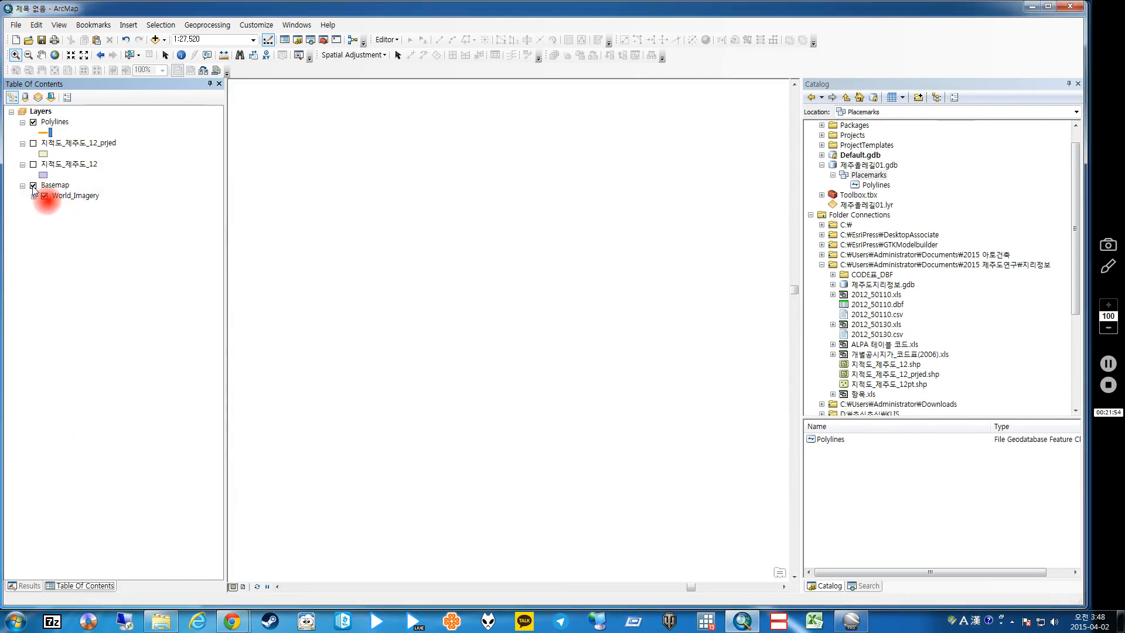
pyautogui.scroll(-2, 418, 294)
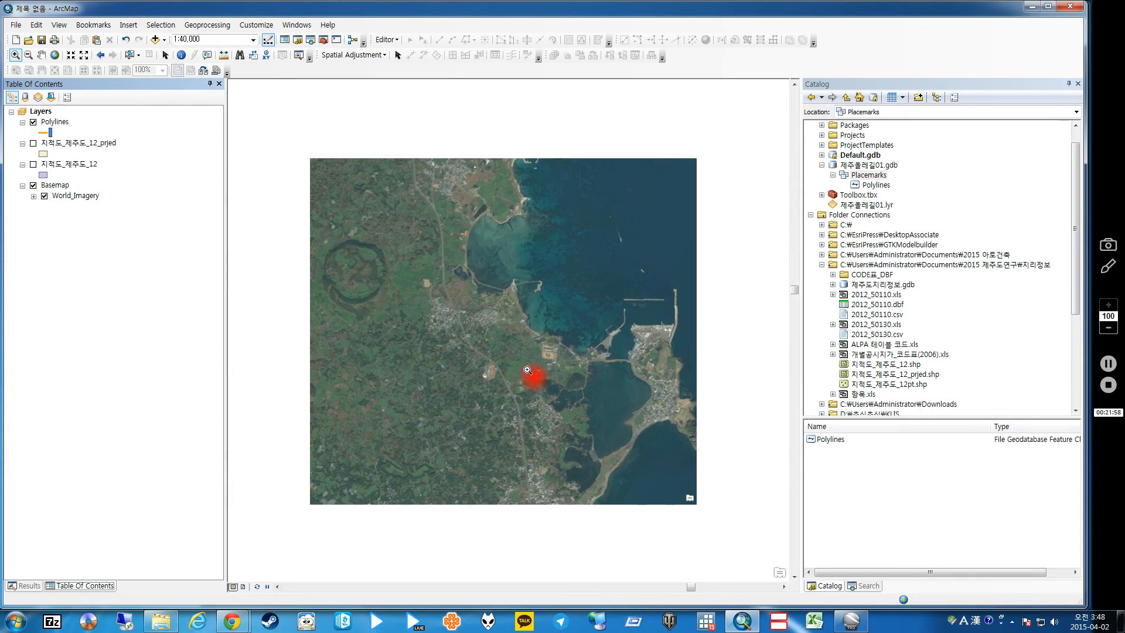
pyautogui.click(52, 144)
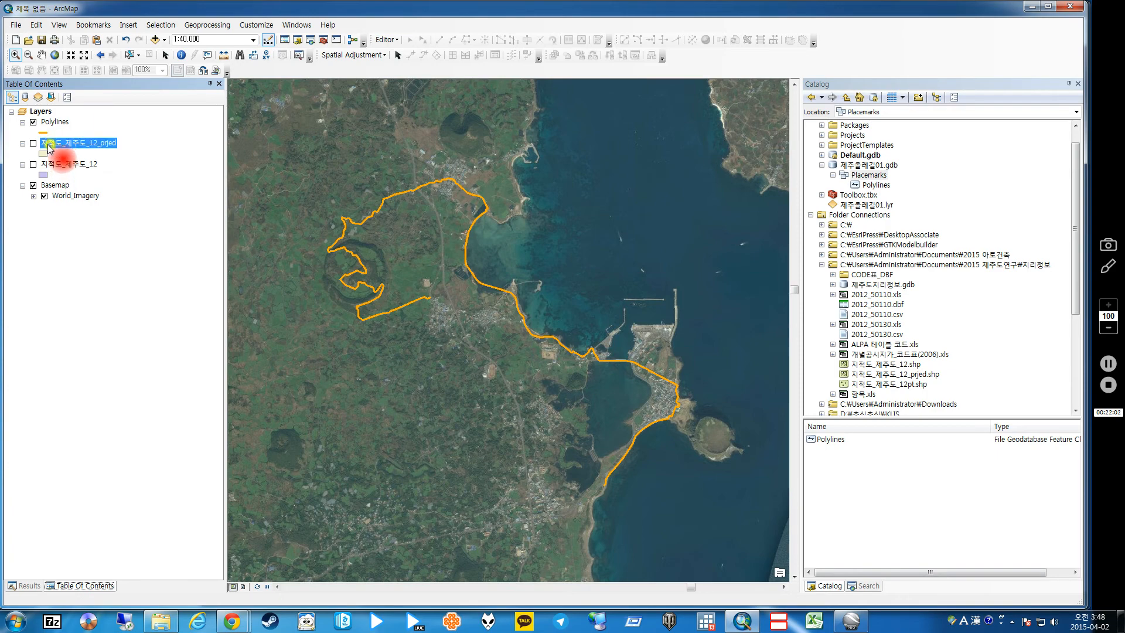
pyautogui.click(33, 144)
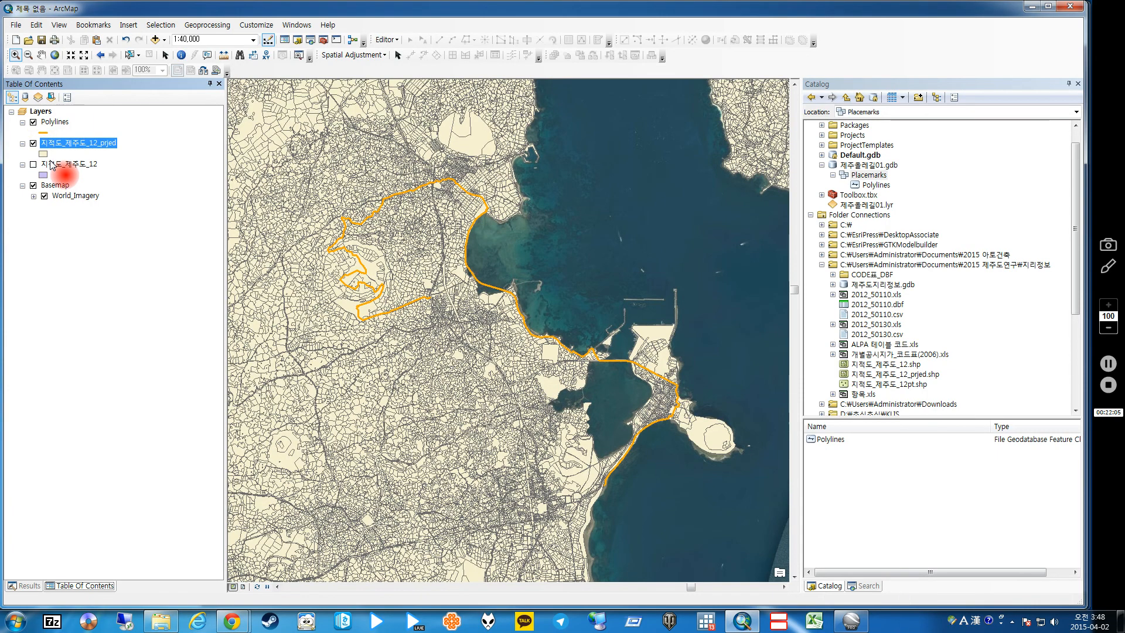
pyautogui.doubleClick(69, 144)
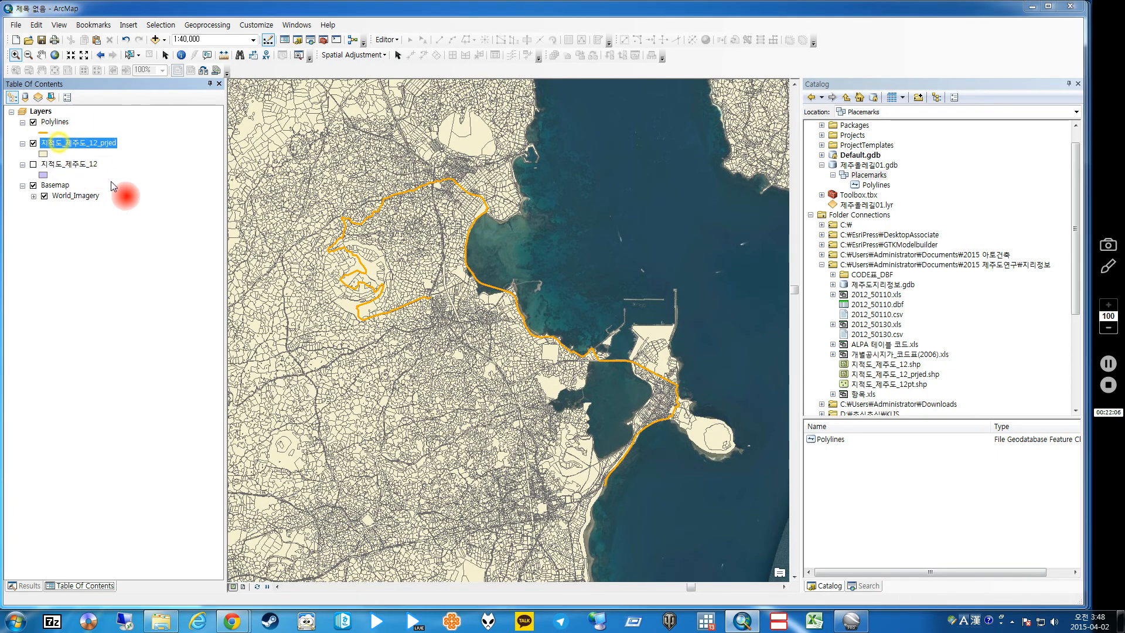
pyautogui.click(480, 177)
pyautogui.click(360, 228)
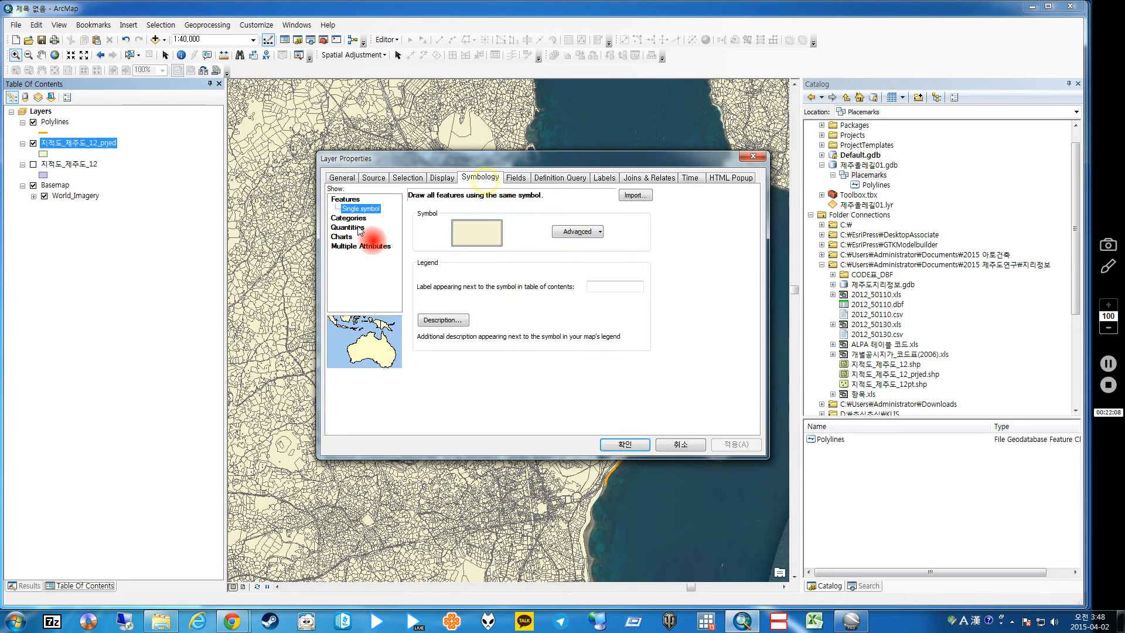
pyautogui.click(439, 219)
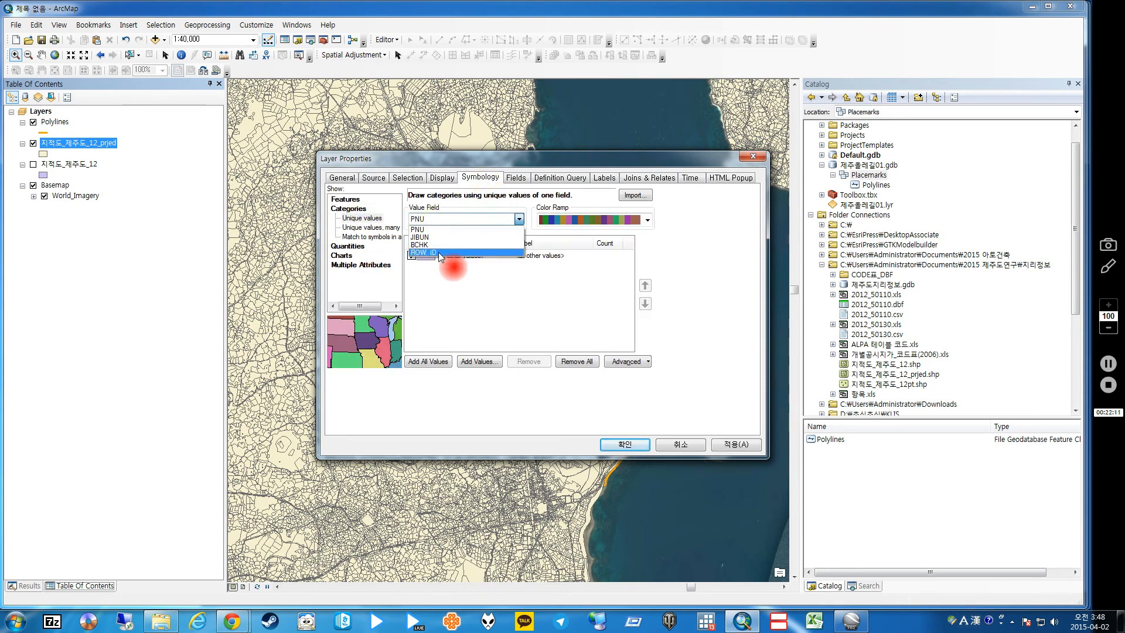
pyautogui.click(469, 322)
pyautogui.click(625, 443)
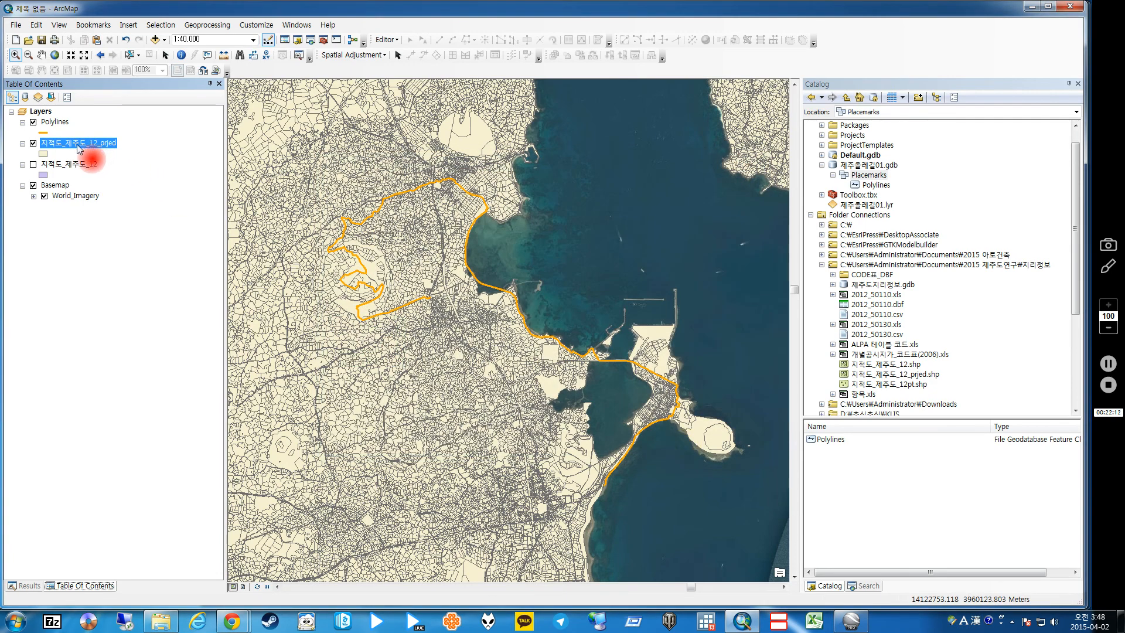
# - Give the 지적도_제주도_12_prjed parcels no fill colour and a light gray outline, and adjust the outline width
pyautogui.click(44, 156)
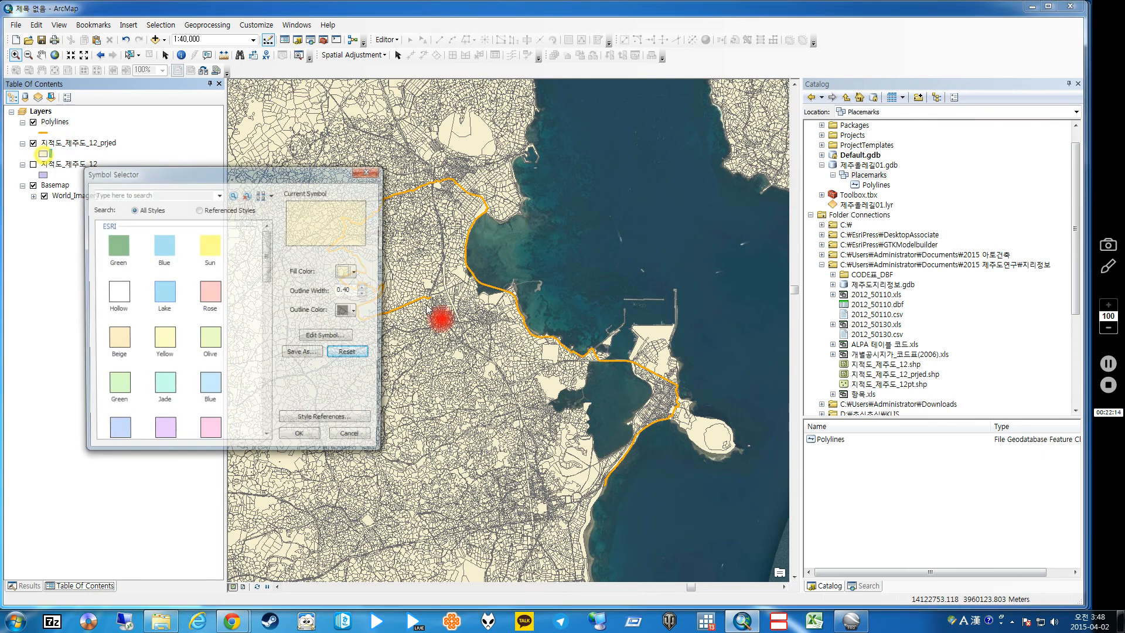
pyautogui.click(355, 271)
pyautogui.click(351, 291)
pyautogui.click(356, 312)
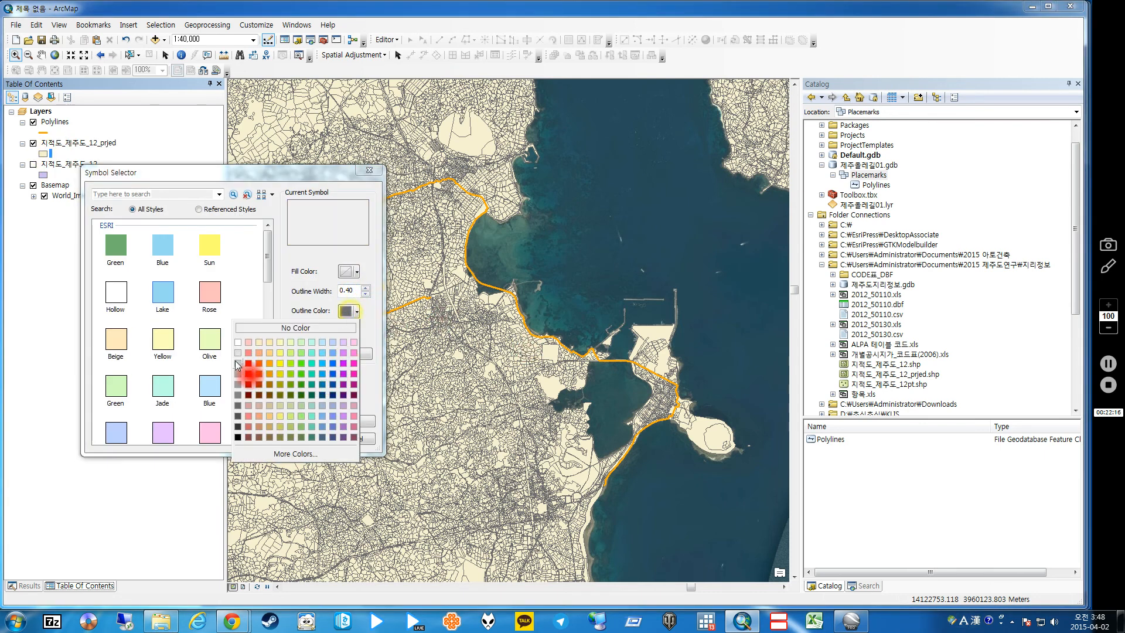
pyautogui.click(241, 367)
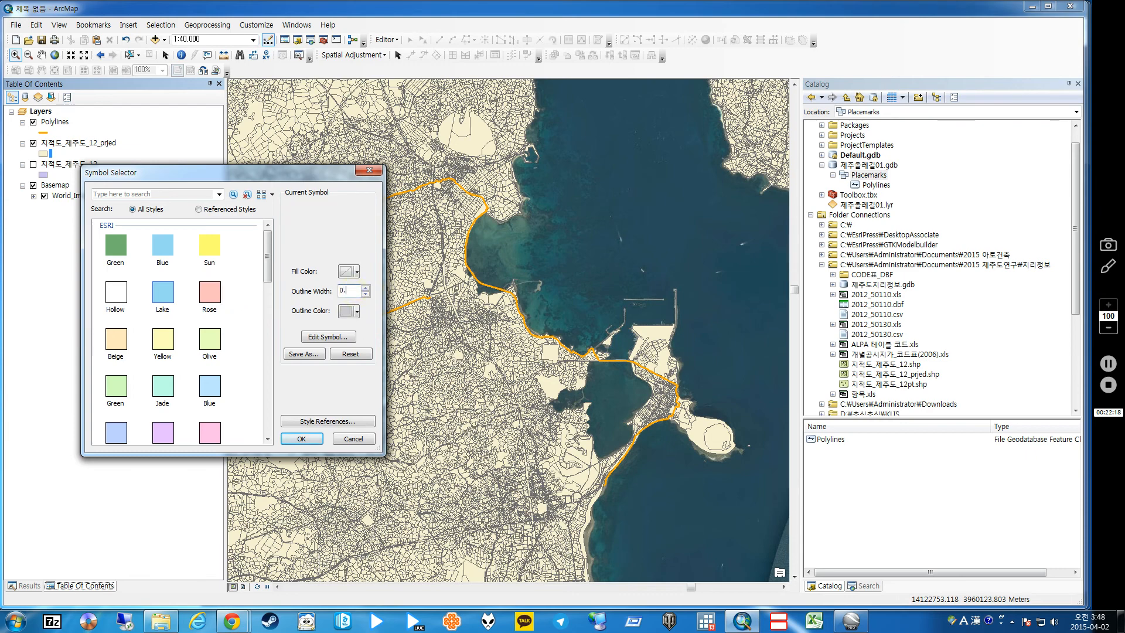
pyautogui.press('Return')
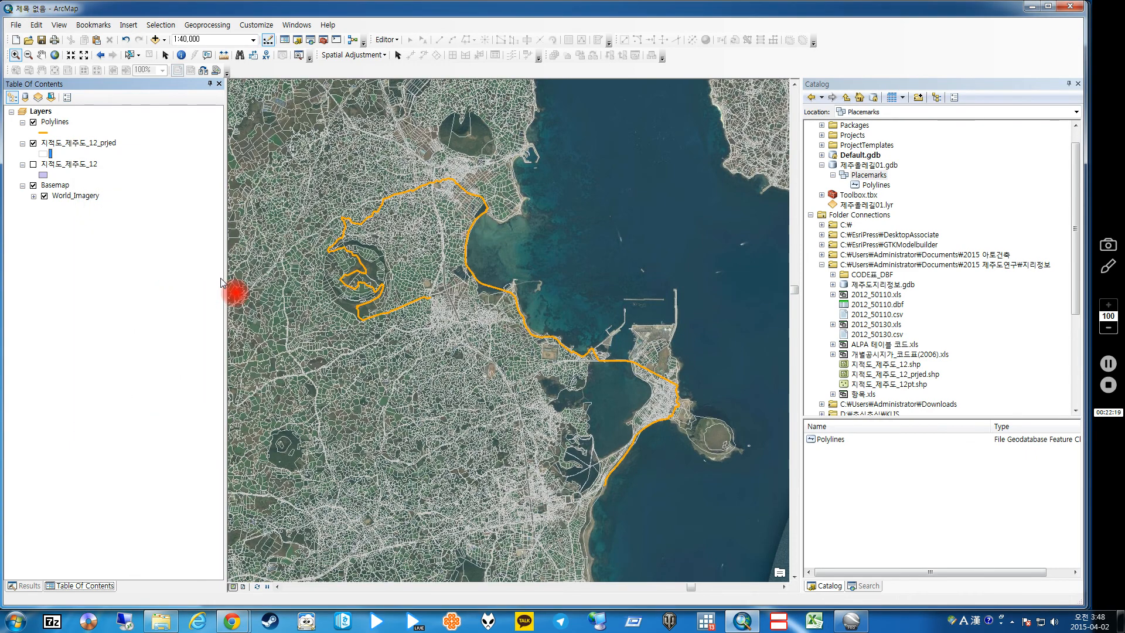
# - Make the 지적도_제주도_12_prjed layer partly transparent through its display properties
pyautogui.doubleClick(78, 142)
pyautogui.click(443, 177)
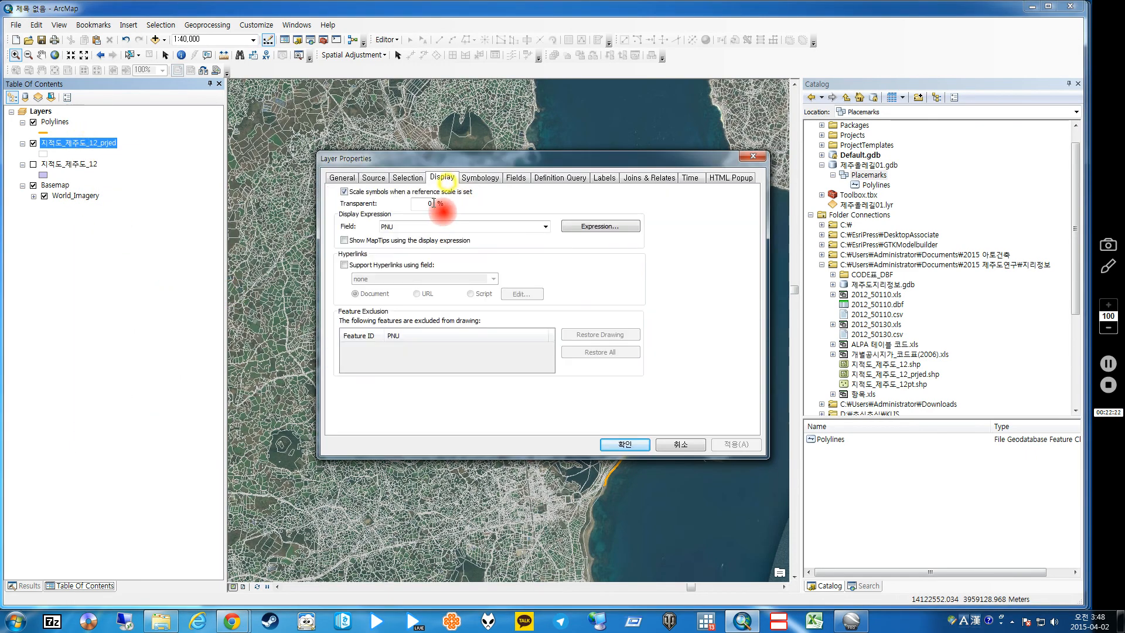
pyautogui.press('Return')
pyautogui.click(500, 224)
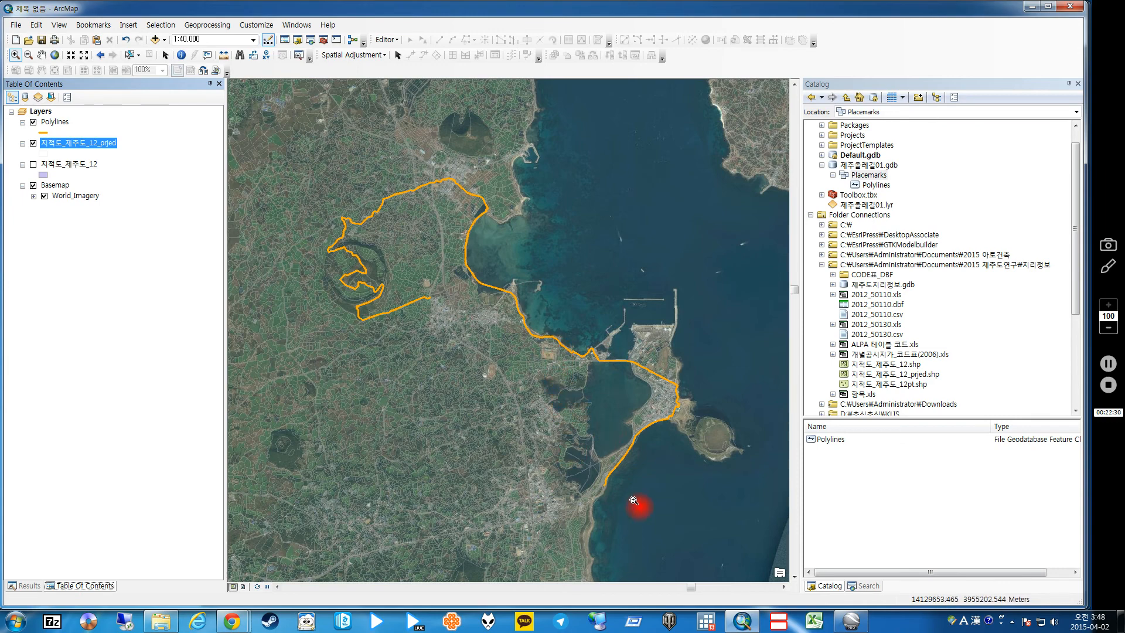
# - Inspect the route along the coast, and switch to Google Earth Pro to compare it with the original 제주올레길01 path
pyautogui.scroll(2, 638, 503)
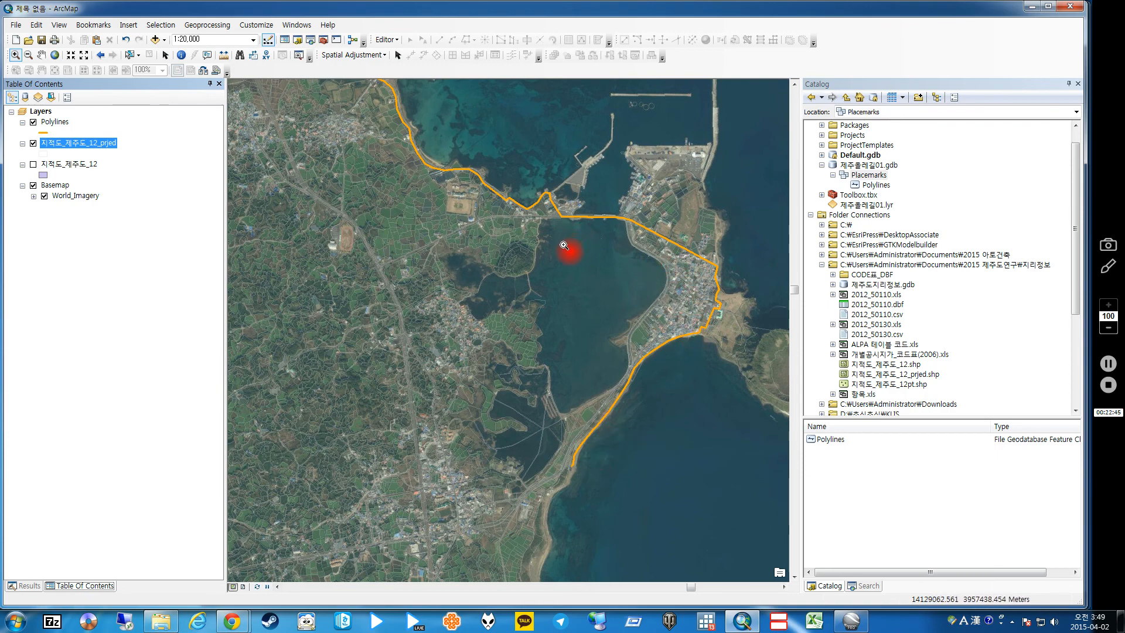
pyautogui.click(1032, 6)
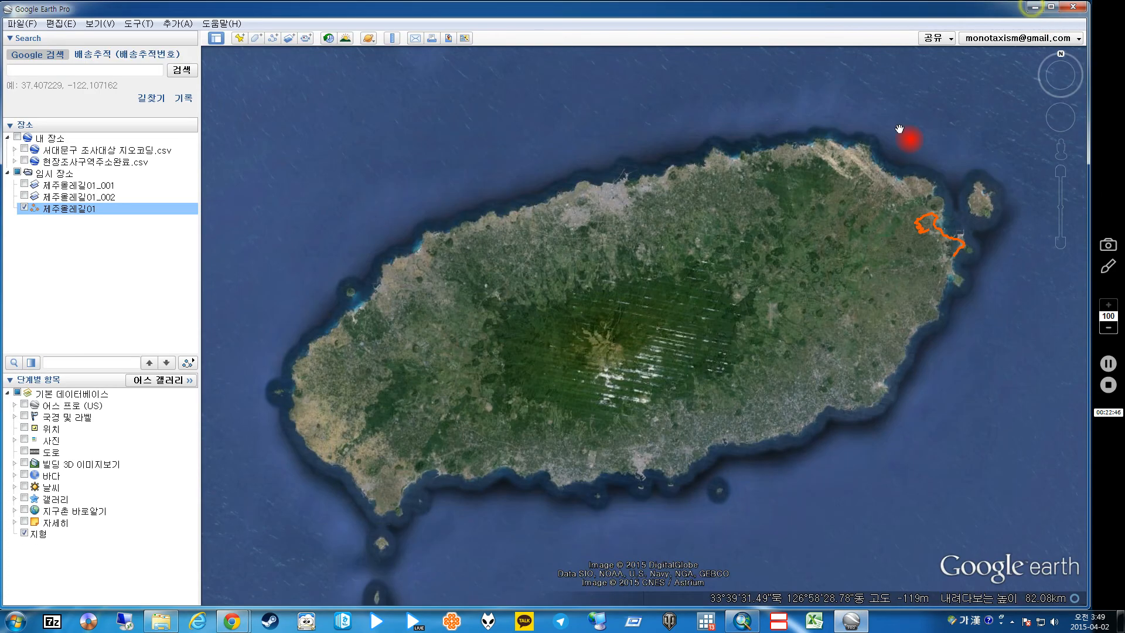
pyautogui.moveTo(901, 249); pyautogui.dragTo(590, 271)
pyautogui.scroll(5, 577, 322)
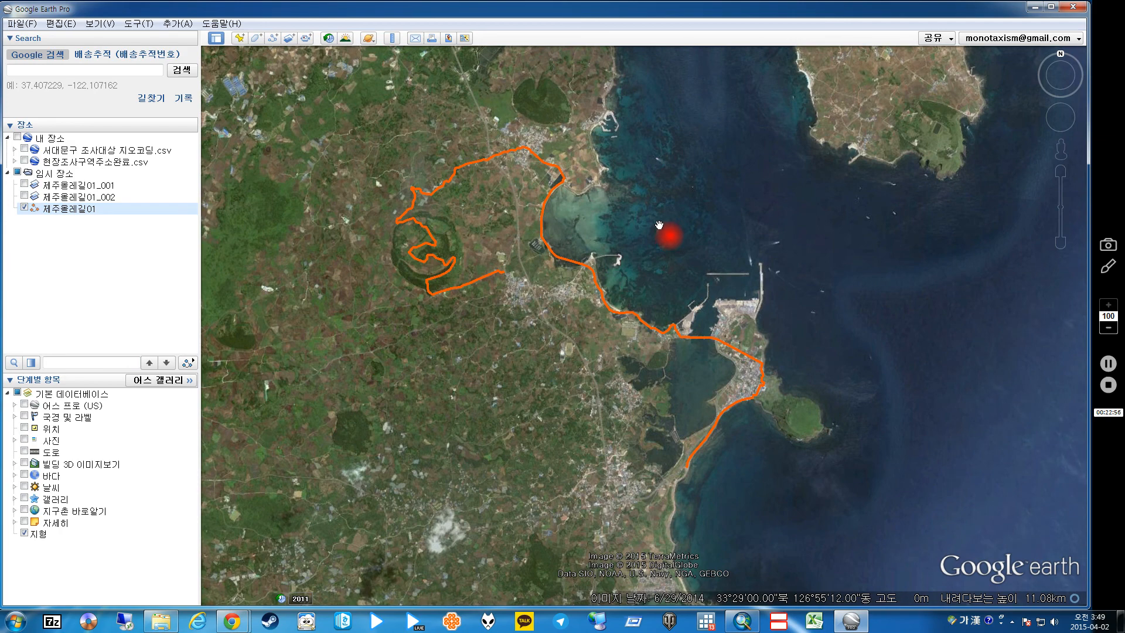
pyautogui.moveTo(679, 269); pyautogui.dragTo(651, 291)
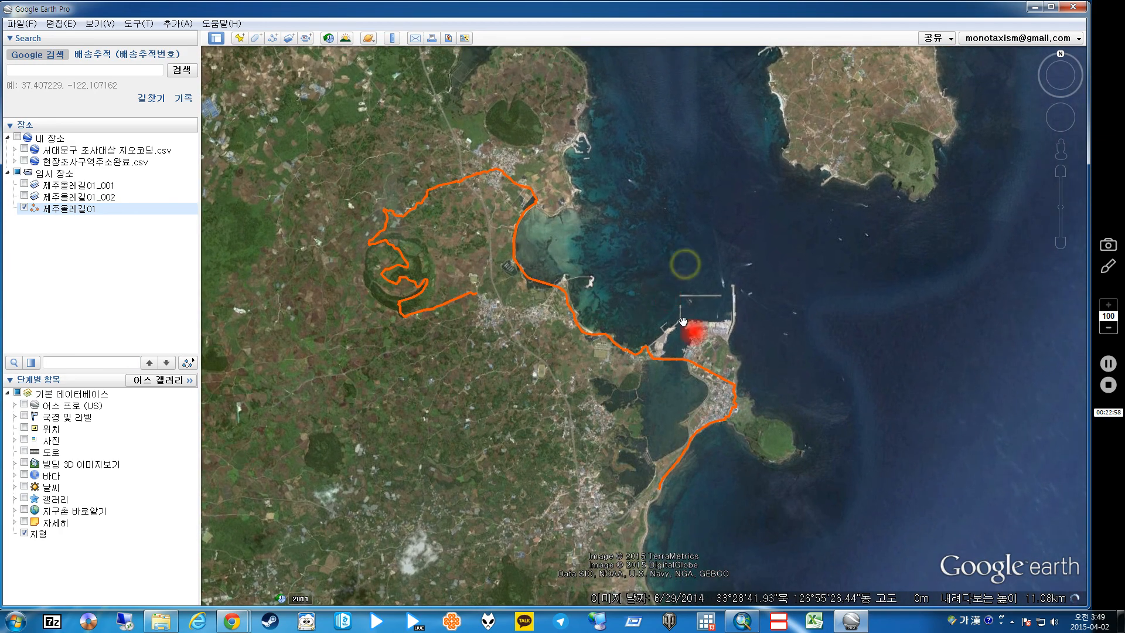